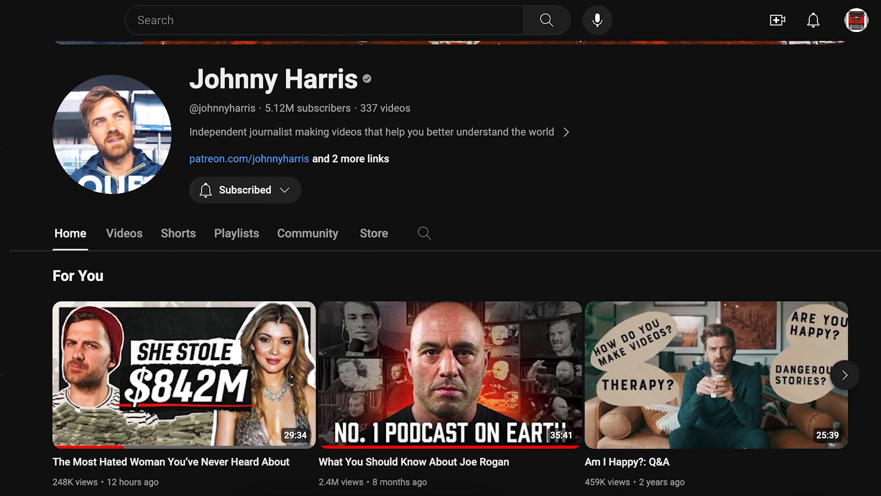
scroll(440, 266, down, 4)
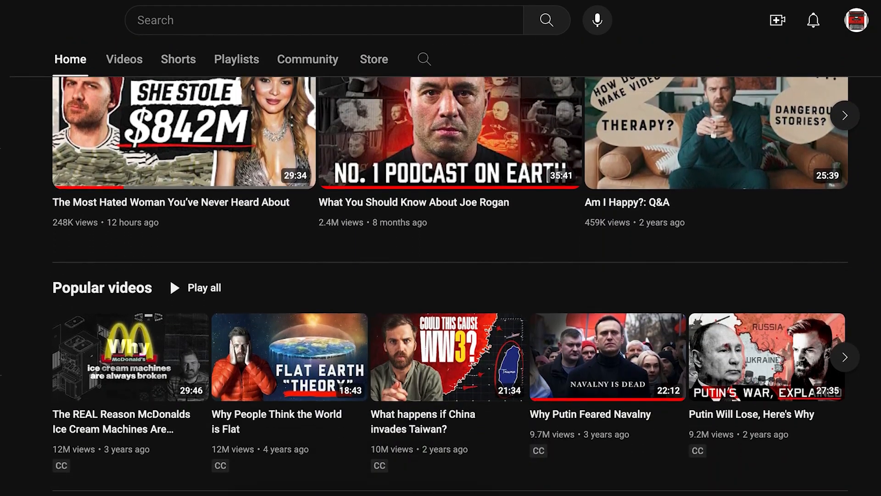
scroll(441, 266, down, 3)
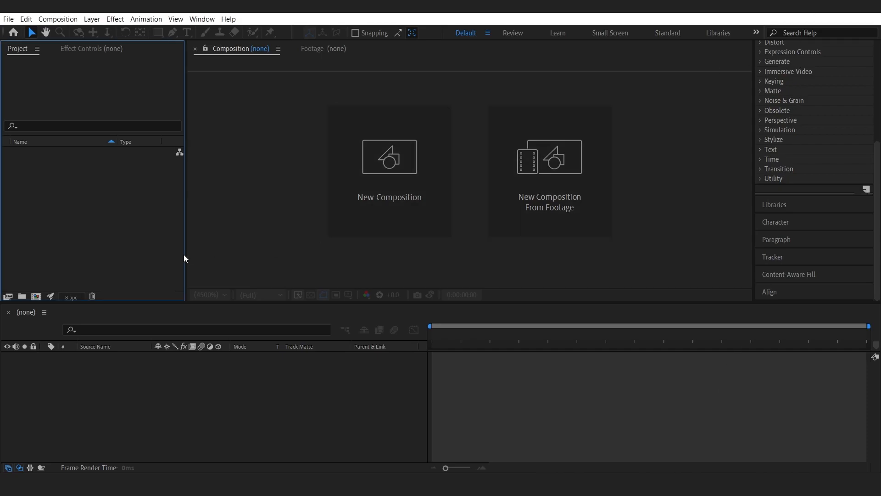
Create a new composition named Collage with a duration of 10 seconds.
right_click(94, 208)
click(96, 192)
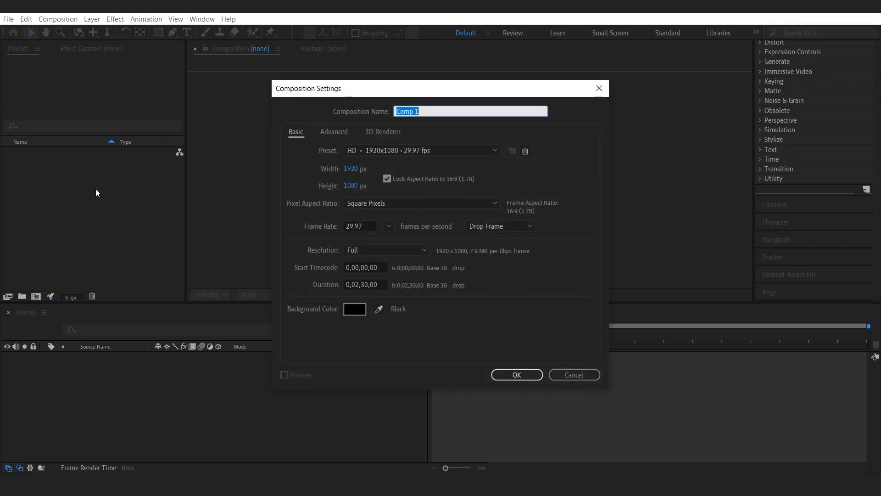
text(Collage)
drag(356, 285, 360, 284)
text(0)
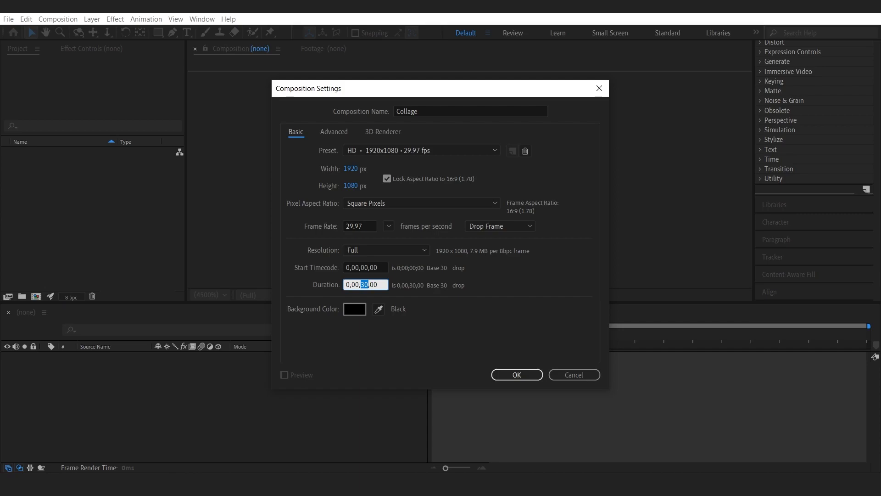
text(1)
click(519, 373)
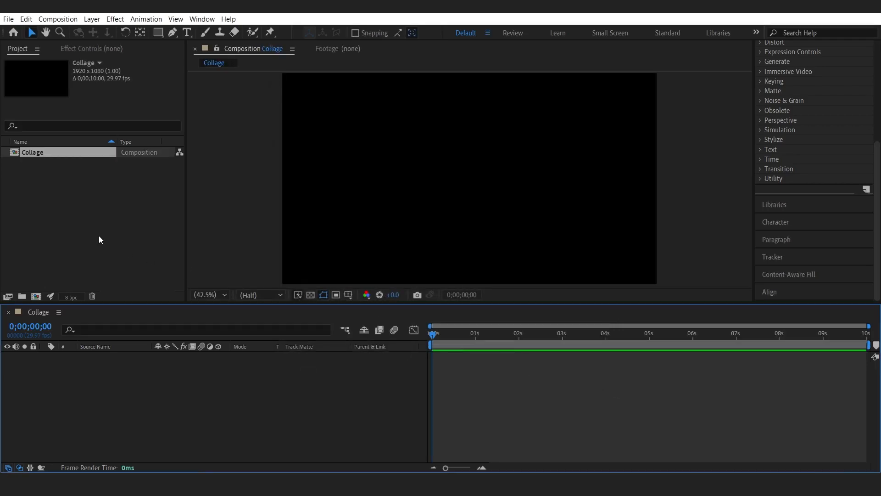
Create a new project folder named Assets.
click(55, 200)
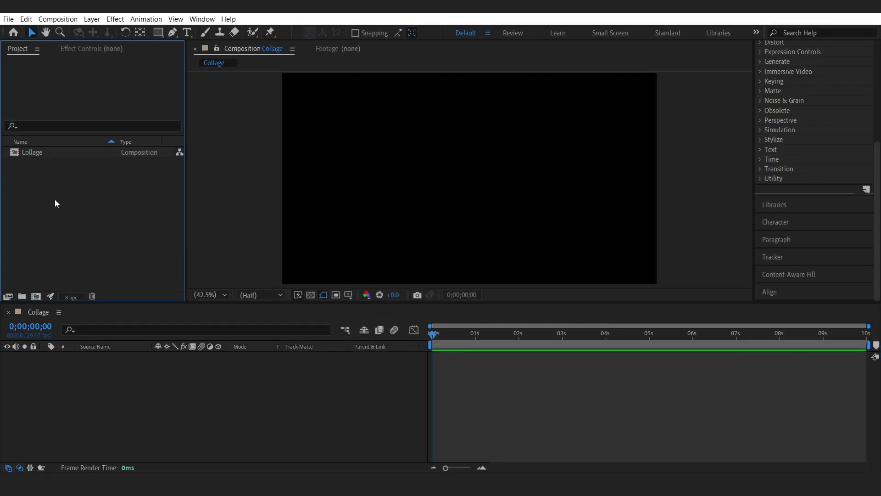
click(22, 296)
text(Assets)
key(Return)
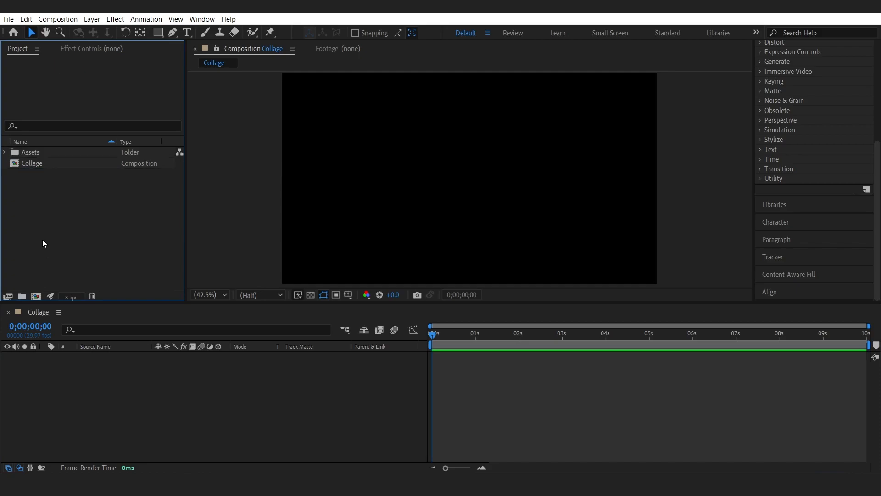
Import the Old Maps folder from the tutorial's Assets directory.
double_click(38, 209)
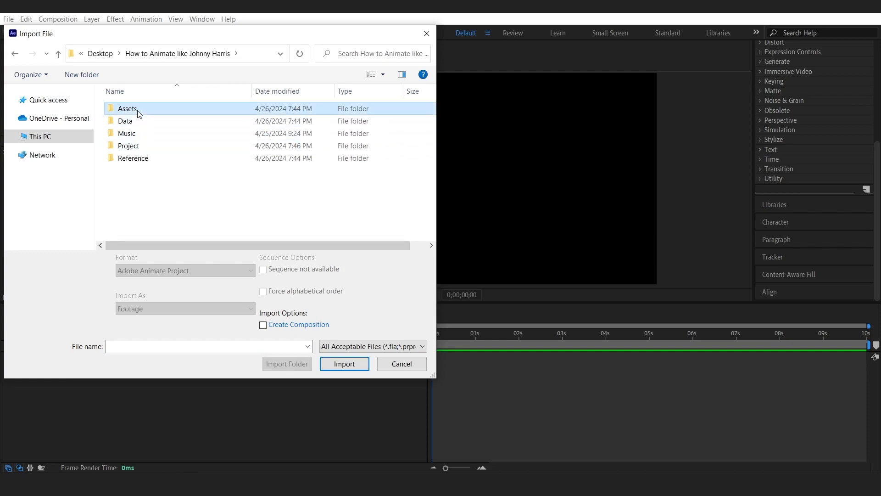
double_click(135, 110)
click(151, 134)
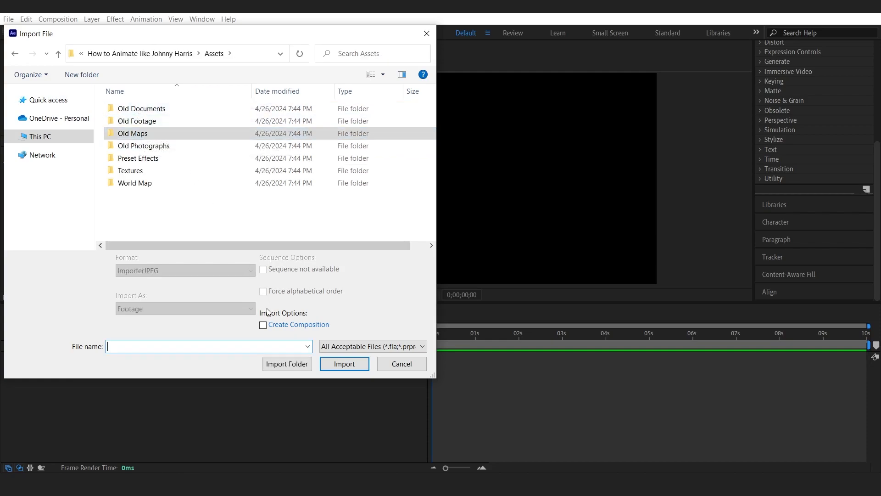
click(287, 364)
Delete the duplicate map image at the project root and add the Beloochistan map from Old Maps to the composition.
click(39, 151)
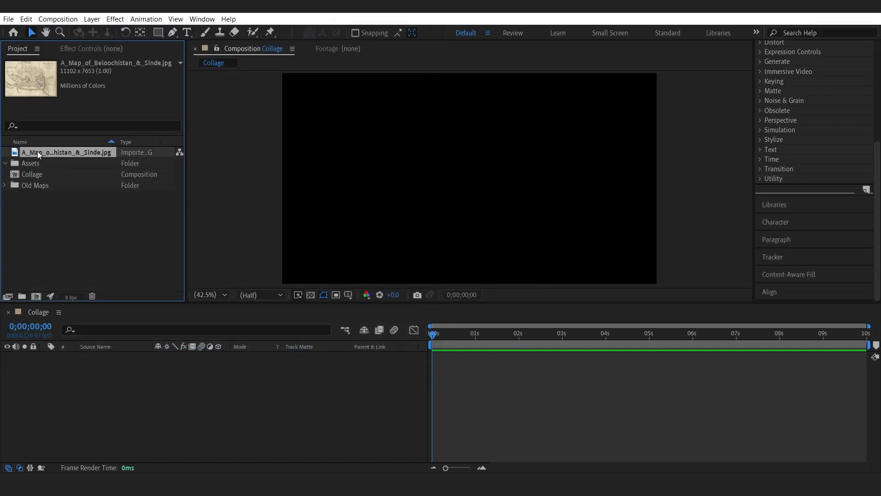
key(Delete)
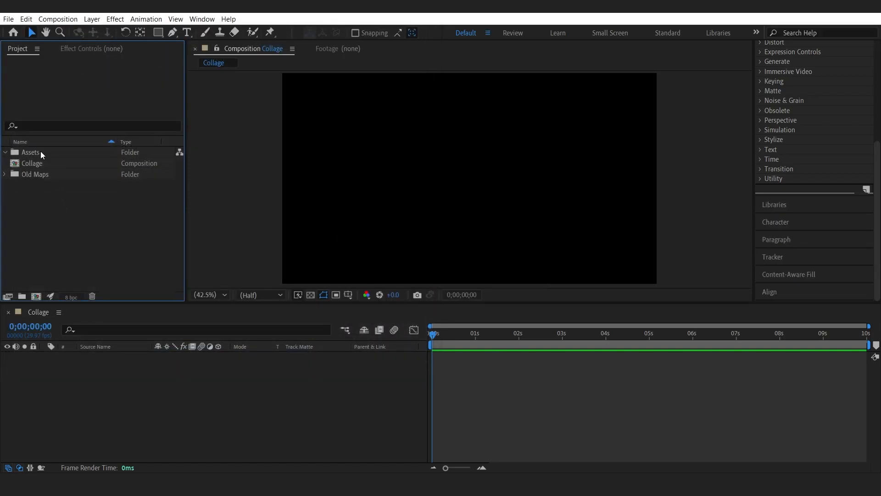
click(4, 174)
drag(29, 188, 74, 361)
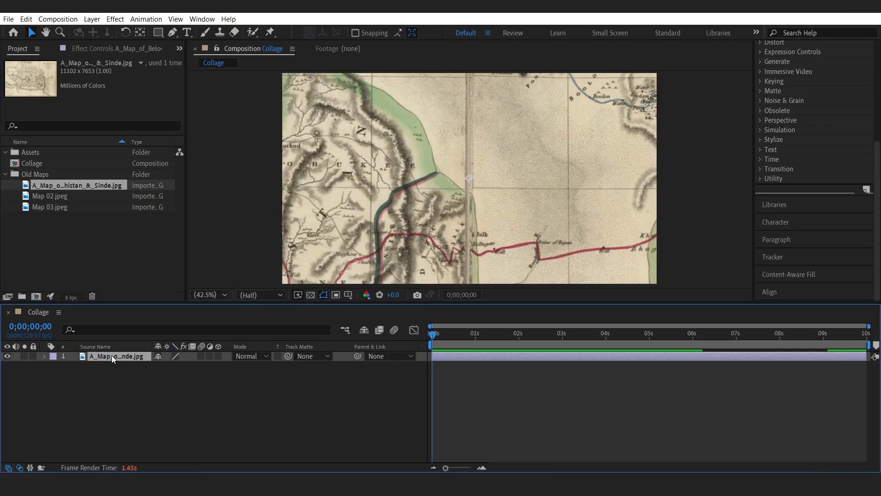
Fit the Beloochistan map layer to the composition frame.
right_click(112, 355)
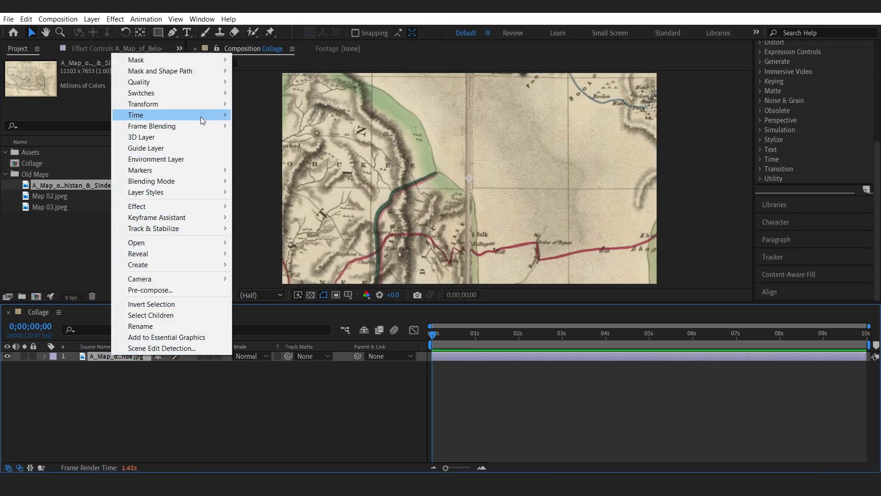
mouse_move(202, 104)
click(270, 246)
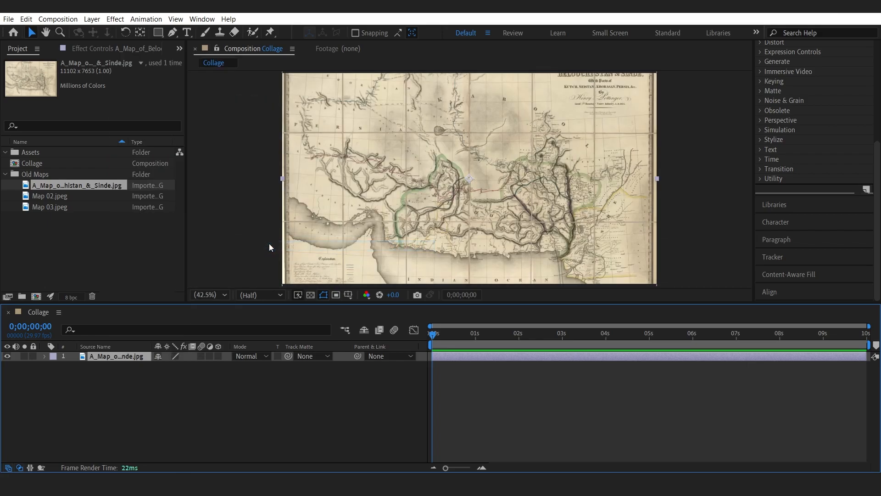
Move the Beloochistan map to the left, enlarge it and rotate it to 14°.
click(154, 395)
click(122, 356)
drag(468, 138, 303, 154)
key(s)
mouse_move(167, 366)
mouse_down()
mouse_move(154, 367)
mouse_move(182, 366)
mouse_up()
key(r)
drag(390, 183, 414, 165)
drag(365, 189, 361, 183)
click(92, 377)
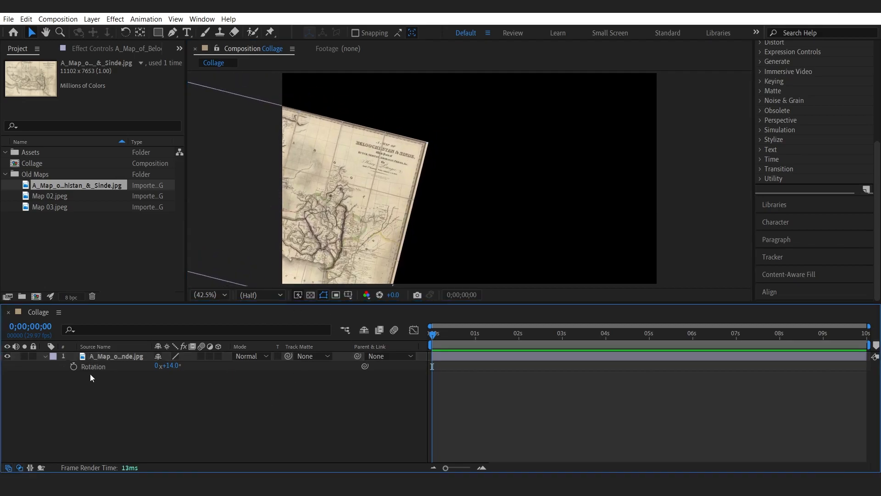
Add Map 02 to the composition, scale it to 108% and place it tilted on the right side.
click(44, 356)
drag(51, 197, 115, 383)
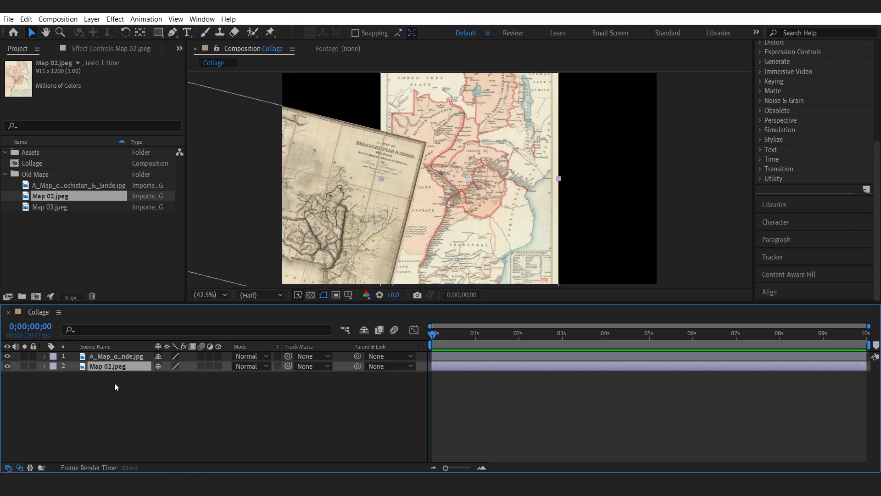
key(r)
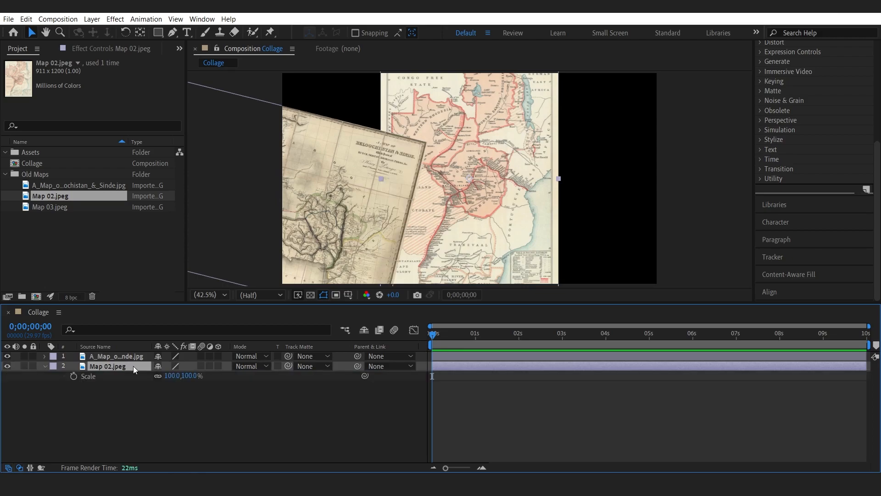
drag(157, 376, 176, 375)
key(s)
drag(504, 185, 643, 171)
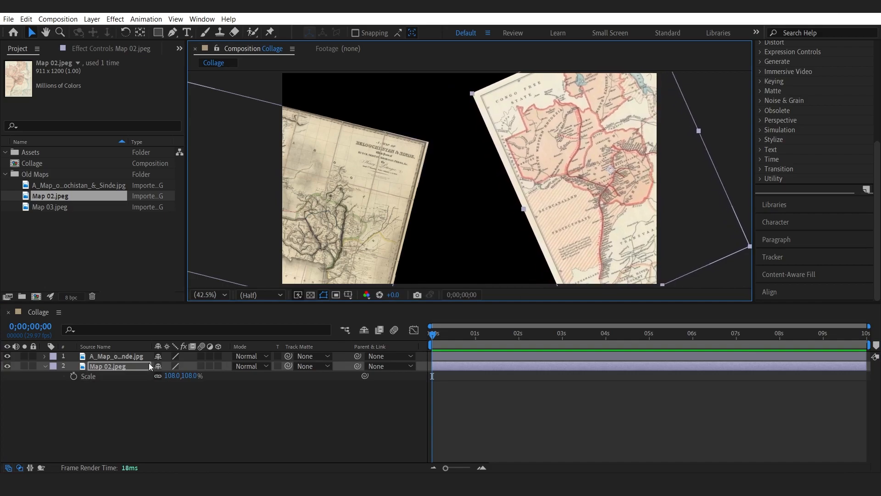
Add Map 03 as the bottom layer, scale it to 136% and position it to fill the centre.
click(84, 375)
click(46, 366)
drag(46, 210, 116, 389)
click(116, 391)
click(118, 377)
key(s)
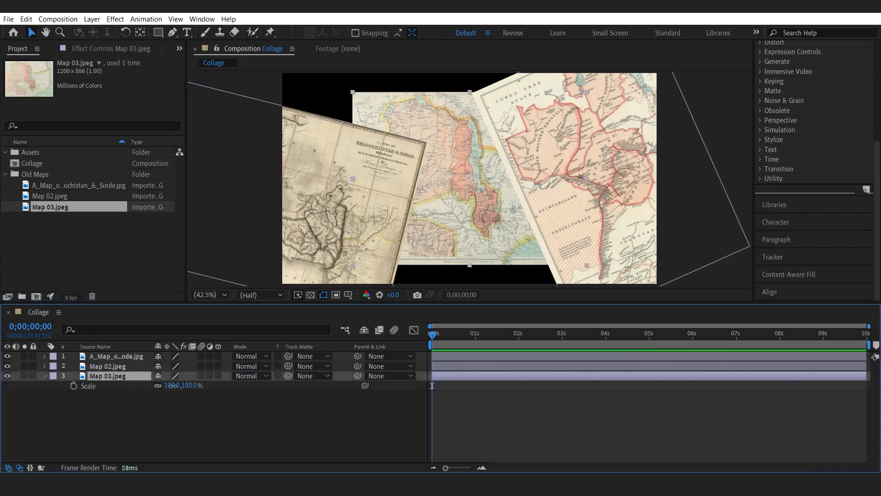
drag(170, 385, 181, 385)
drag(530, 232, 468, 236)
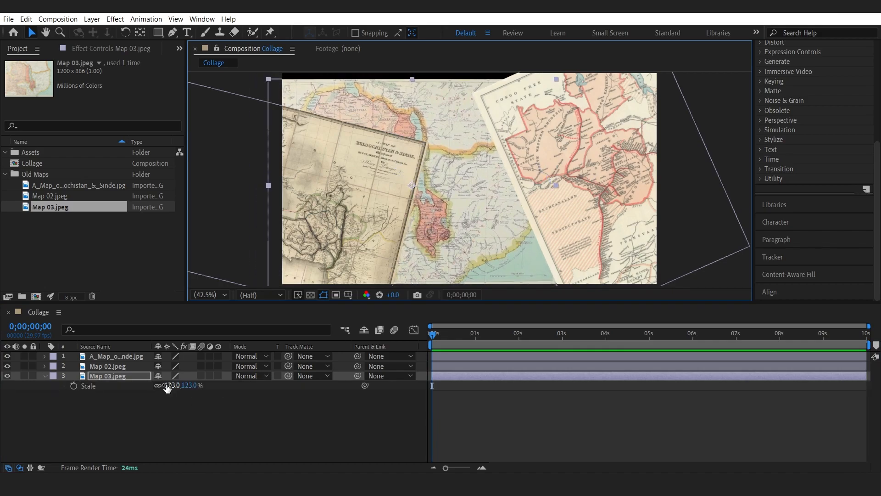
drag(167, 388, 173, 388)
drag(464, 249, 467, 234)
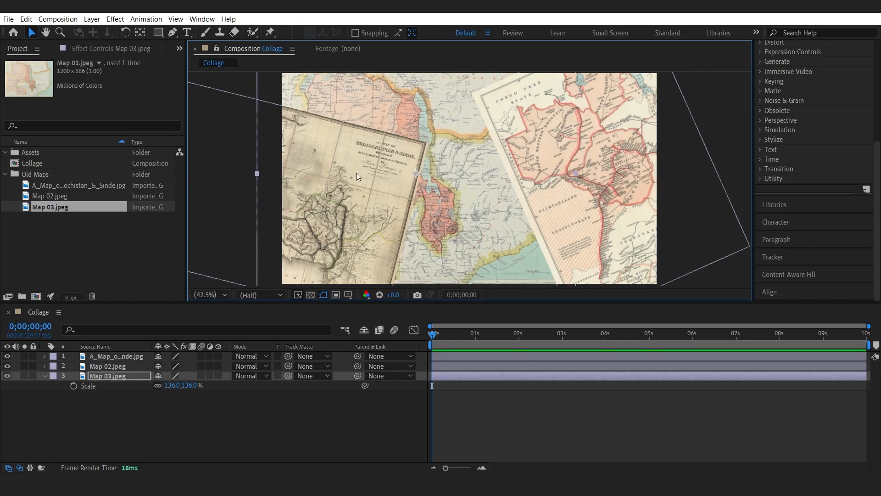
click(225, 441)
click(45, 376)
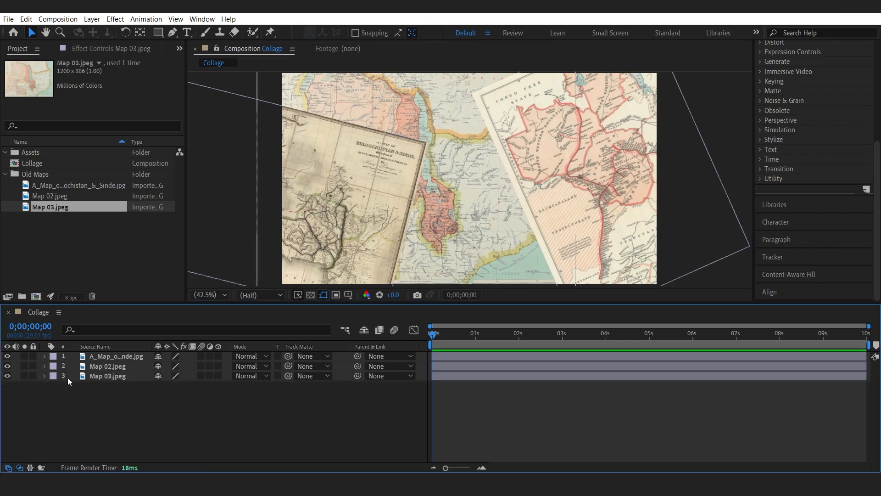
Import the Old Documents folder from the Assets directory and move the Old Maps folder into the Assets folder.
click(90, 376)
click(156, 415)
click(79, 259)
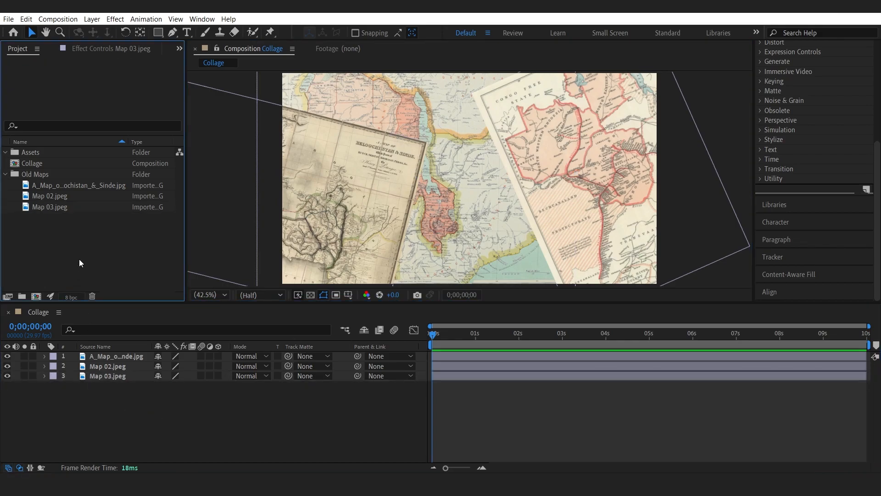
click(7, 175)
double_click(33, 214)
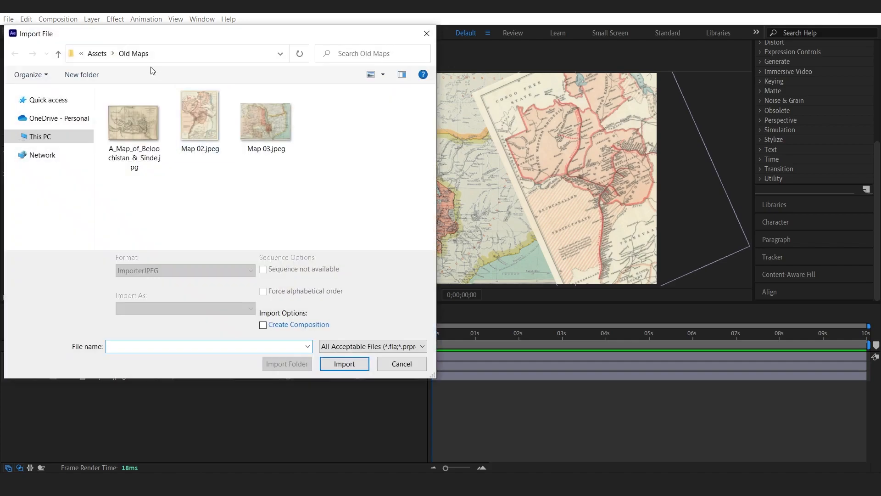
click(96, 53)
click(141, 108)
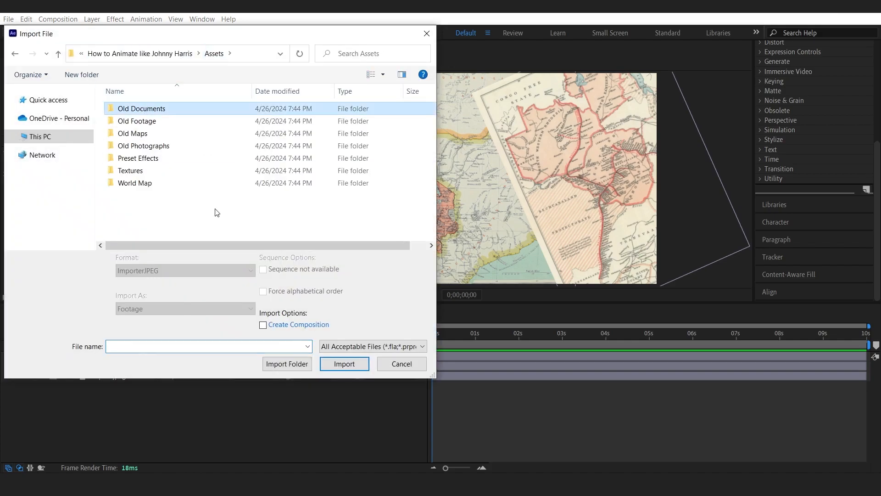
click(284, 366)
drag(12, 185, 32, 155)
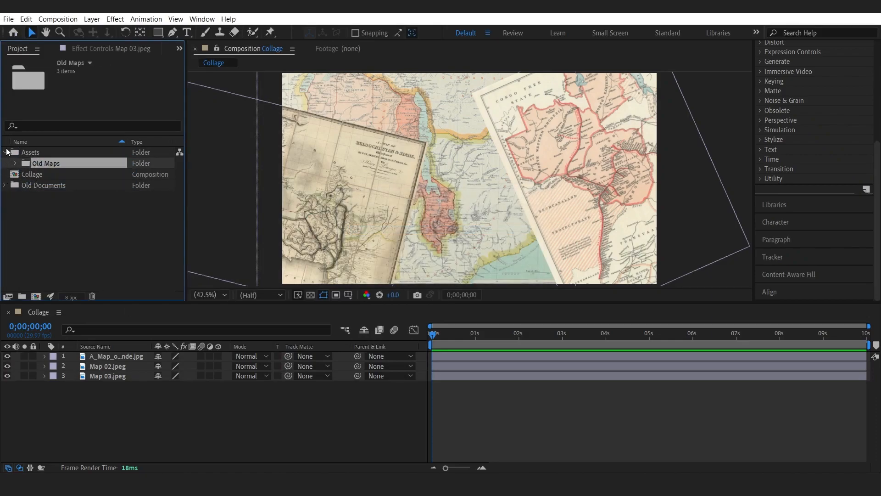
click(5, 152)
Add Old Document 01 as the top layer, scale it to 58%, place it upper left and tilt it slightly.
click(5, 174)
drag(67, 185, 109, 351)
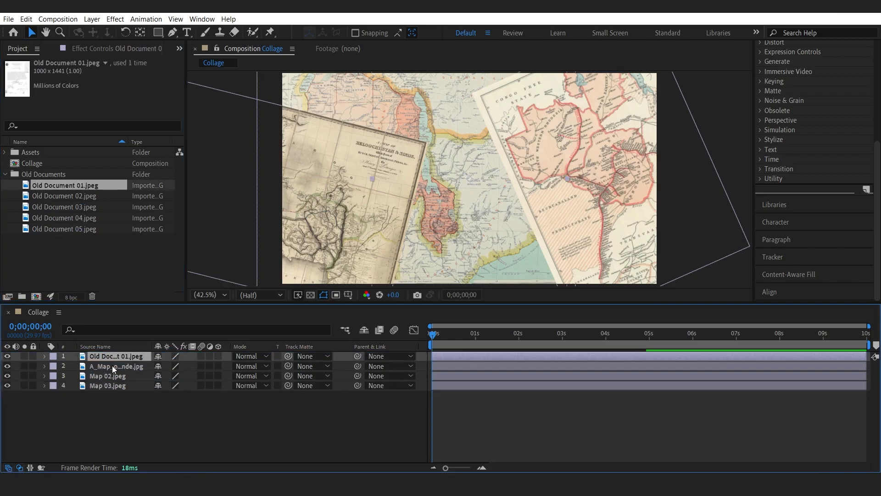
key(s)
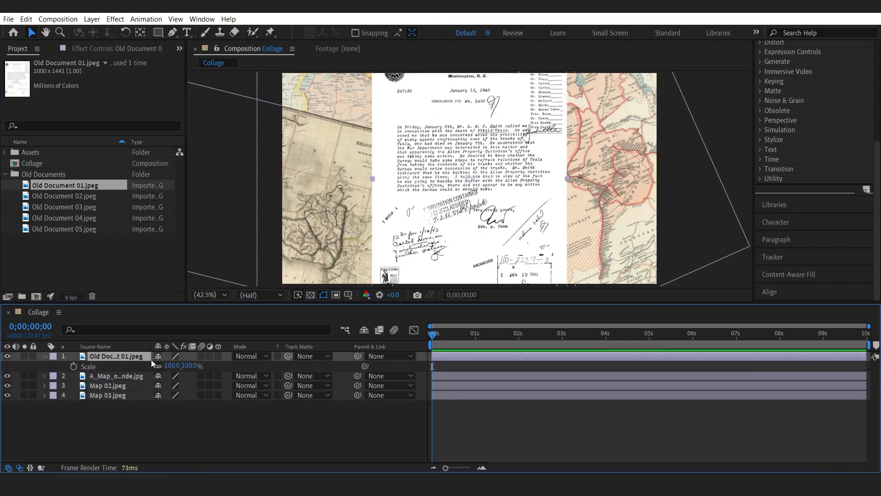
drag(174, 365, 145, 365)
drag(474, 214, 338, 185)
key(r)
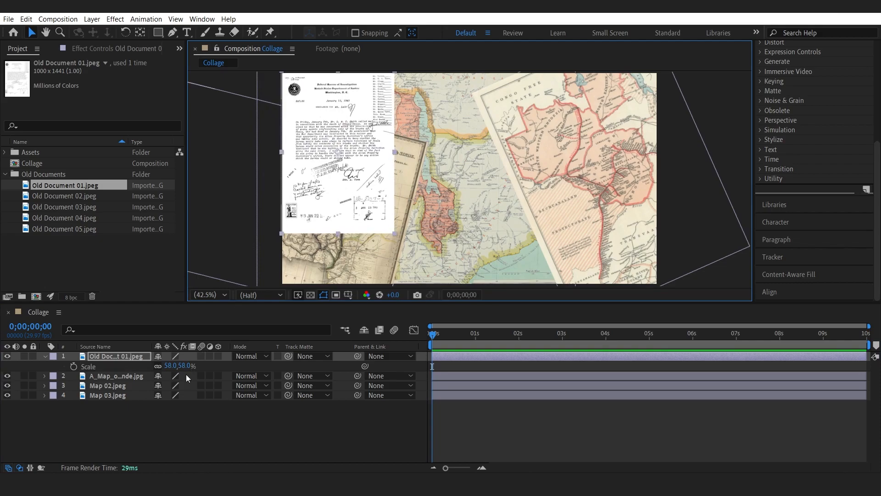
mouse_move(167, 365)
mouse_down()
mouse_move(179, 365)
mouse_move(155, 365)
mouse_up()
drag(354, 182, 354, 169)
Add Old Document 02 beneath the Beloochistan map layer and position it near the top centre.
click(45, 356)
drag(65, 195, 156, 365)
key(s)
key(r)
drag(440, 214, 414, 114)
drag(125, 356, 125, 396)
drag(124, 386, 123, 372)
drag(440, 119, 444, 137)
Add Old Document 03 at 64% scale, tilted in the lower centre, stacked beneath Old Document 02.
click(65, 215)
drag(62, 209, 190, 375)
key(s)
key(r)
drag(464, 183, 494, 245)
key(s)
drag(168, 375, 178, 376)
drag(498, 241, 492, 222)
drag(131, 366, 131, 402)
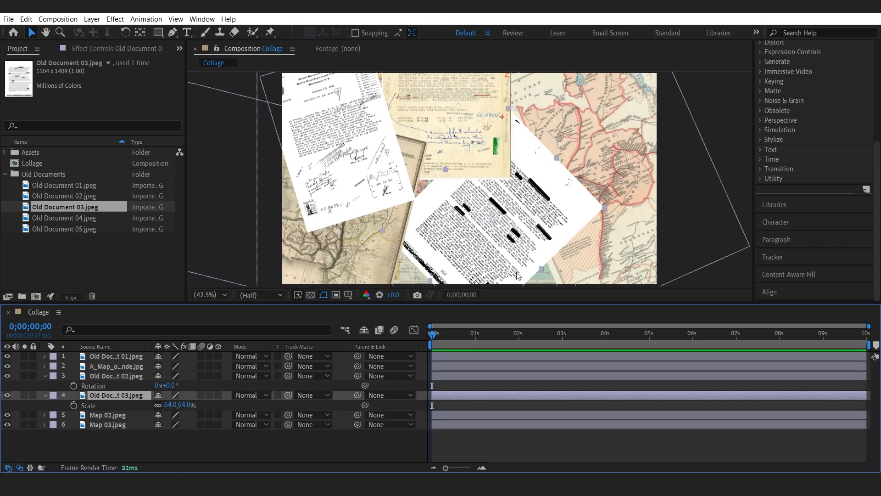
click(81, 227)
drag(81, 227, 141, 366)
key(s)
key(Delete)
key(ctrl+a)
double_click(44, 356)
click(98, 435)
key(ctrl+a)
click(114, 422)
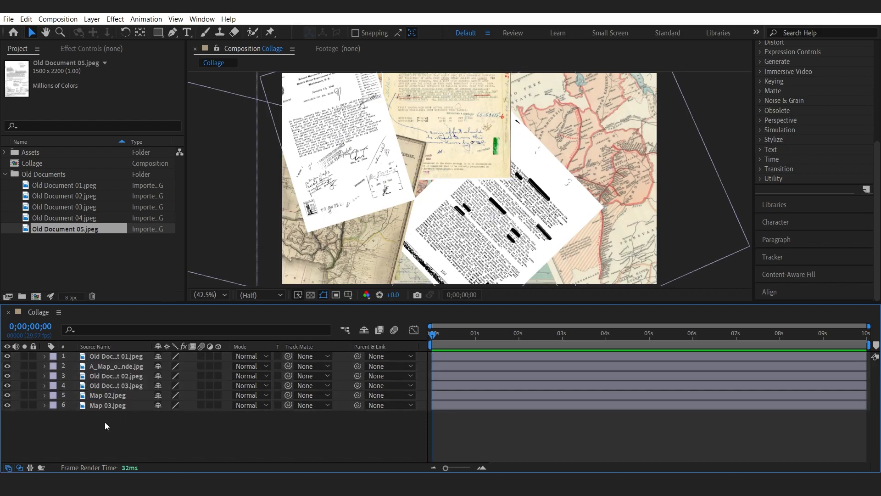
Create a new black solid layer in the Collage composition.
right_click(116, 420)
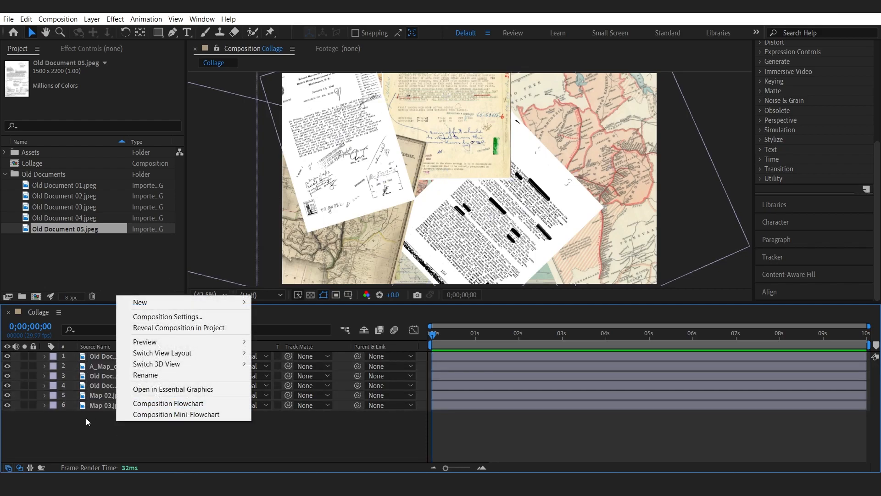
mouse_move(213, 304)
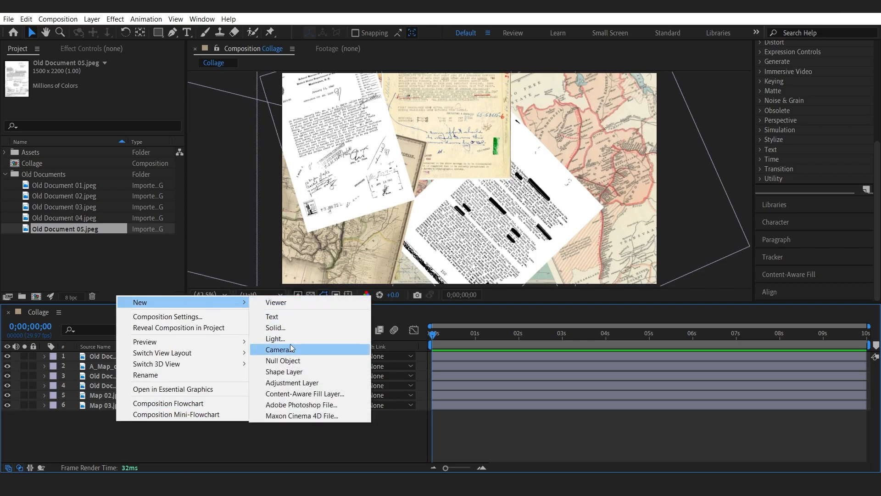
click(290, 327)
click(434, 311)
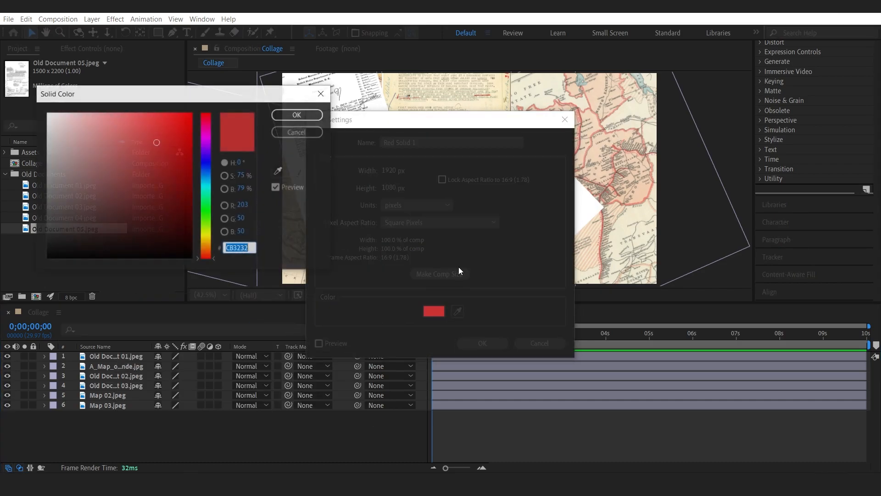
drag(159, 174, 25, 266)
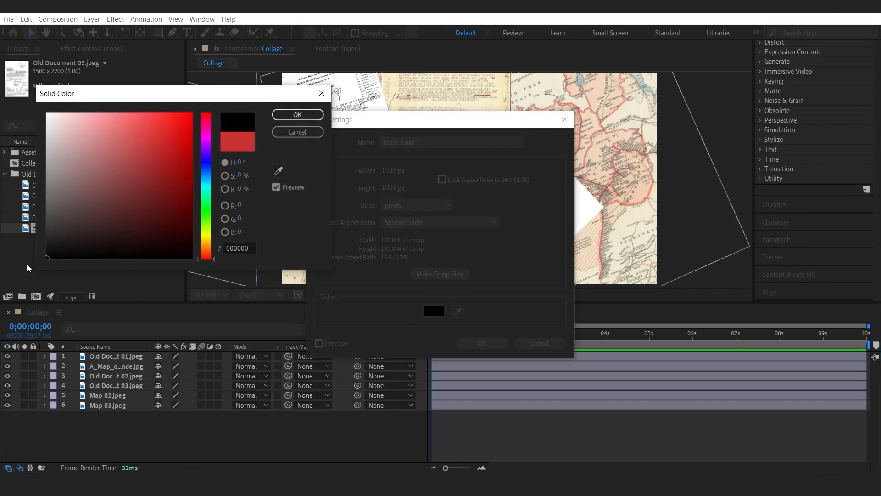
click(297, 114)
click(477, 343)
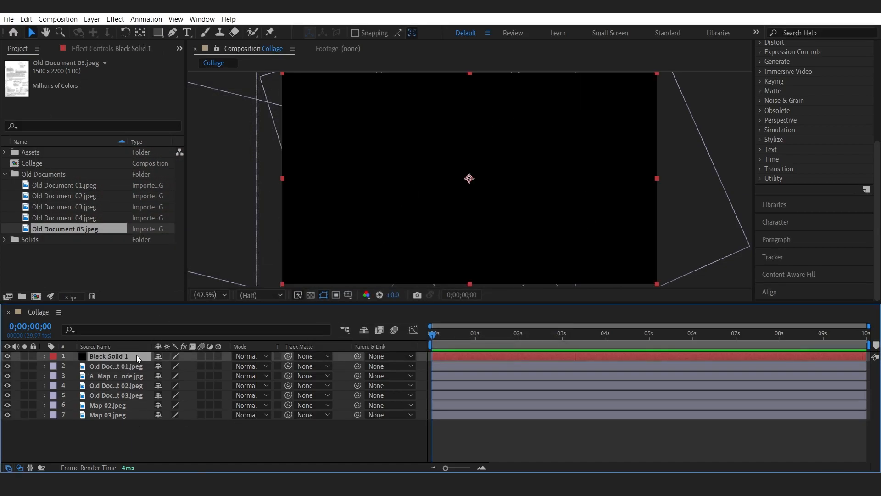
Set the black solid's opacity to 12%.
key(t)
click(163, 366)
text(10)
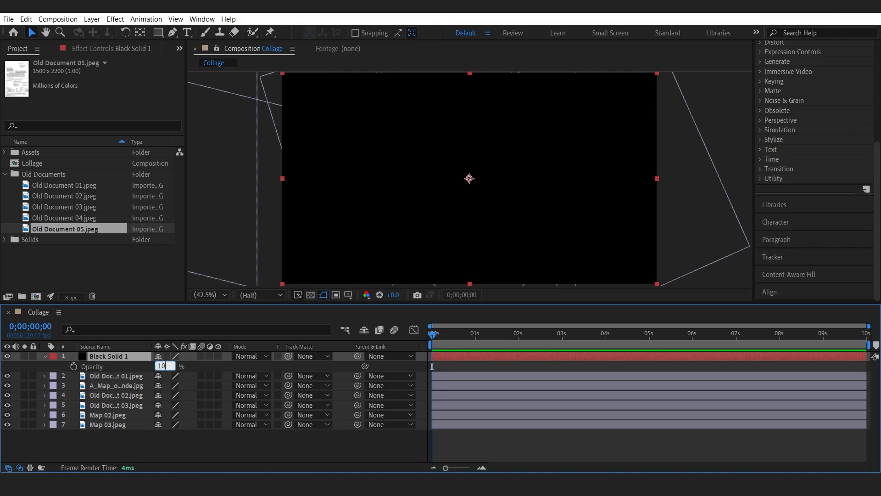
key(Return)
drag(162, 366, 163, 366)
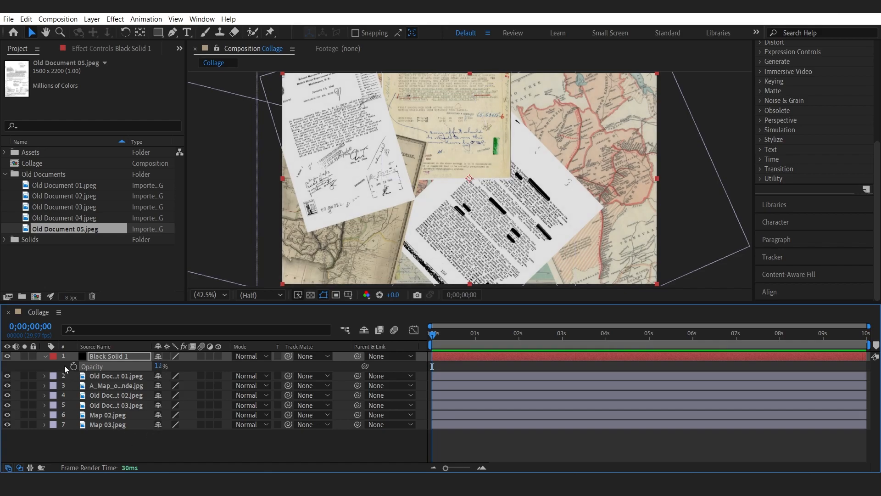
Collapse the solid's properties and move the Old Documents folder into the Assets folder.
click(43, 356)
click(48, 259)
click(6, 175)
drag(26, 175, 26, 152)
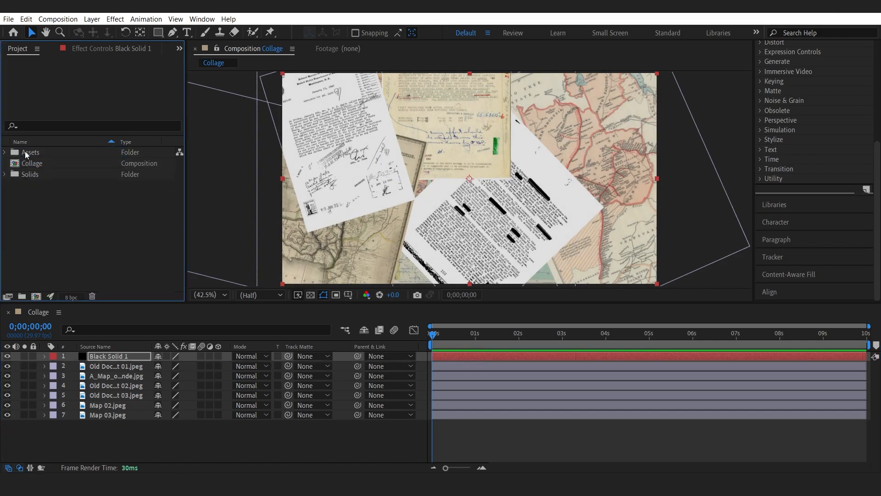
Import the Super 8mm Film (FREE 5 OVERLAYS 2022).mp4 file from the Assets Preset Effects folder.
double_click(46, 195)
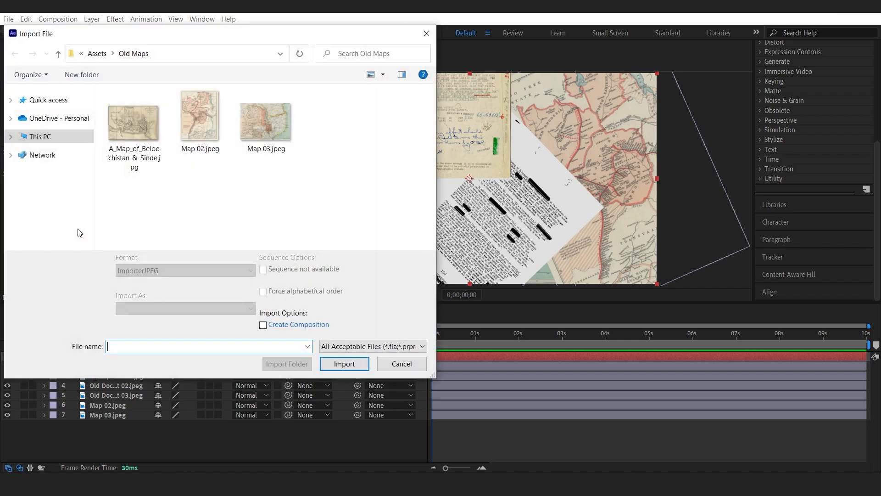
click(95, 54)
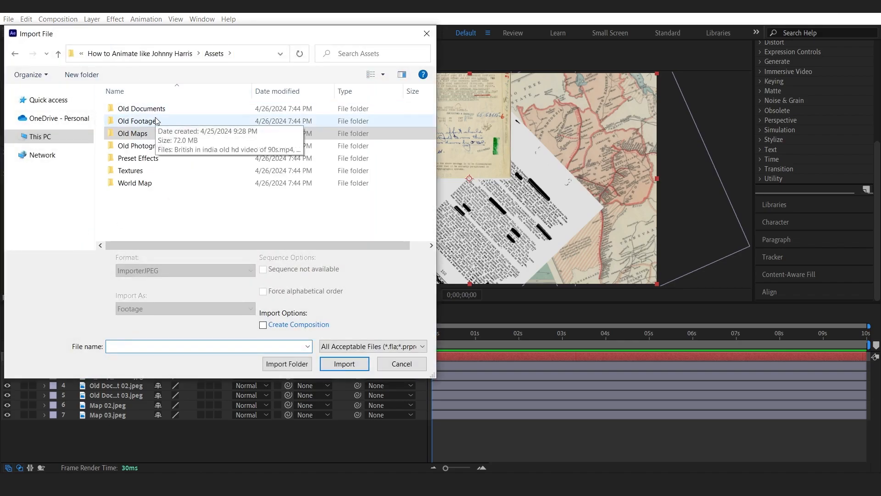
double_click(155, 159)
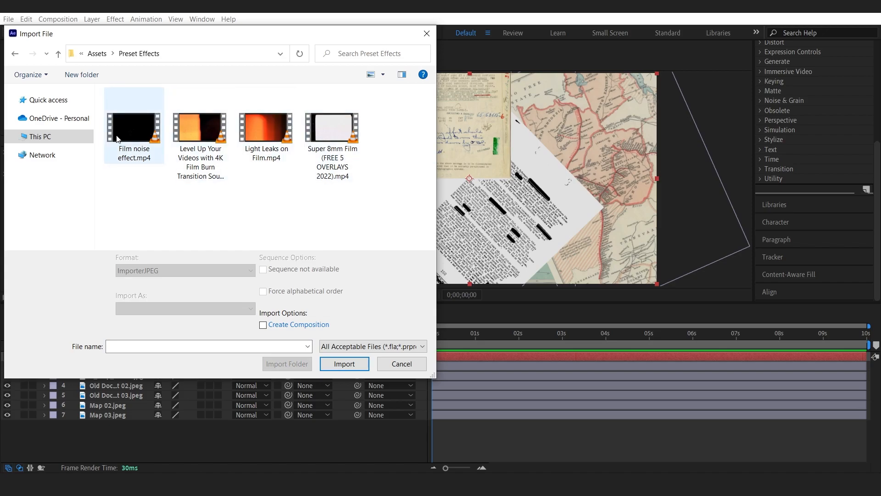
click(333, 137)
double_click(333, 137)
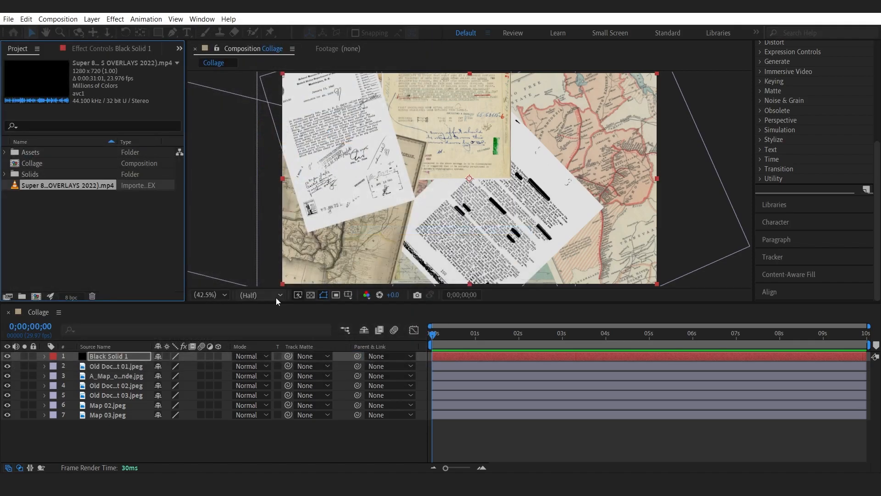
Add the Super 8mm overlay as the top layer and fit it to the composition.
drag(46, 192, 92, 357)
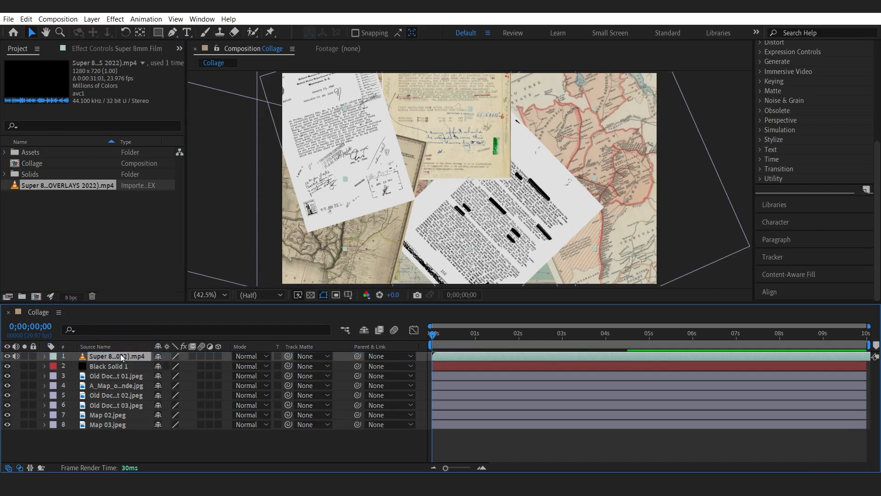
right_click(120, 354)
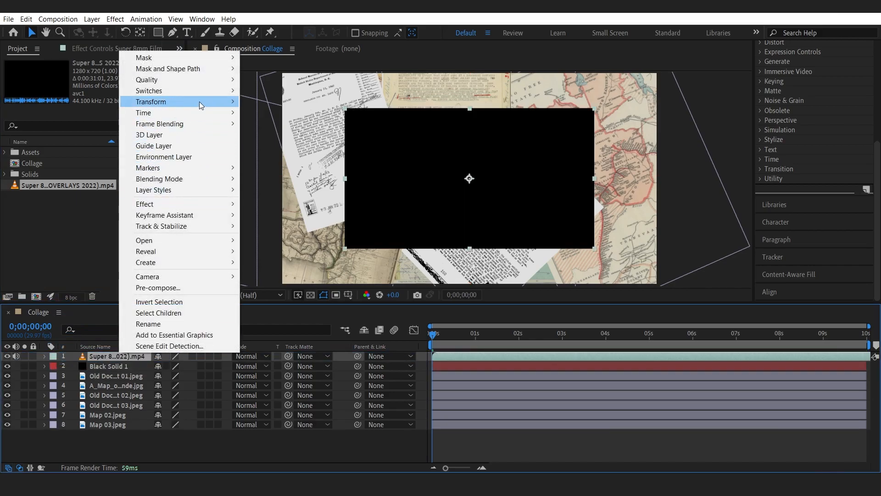
mouse_move(199, 102)
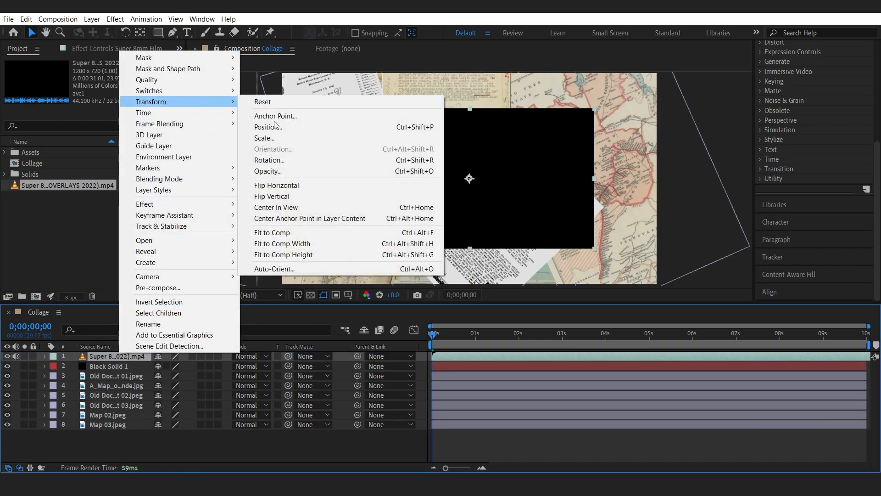
click(287, 233)
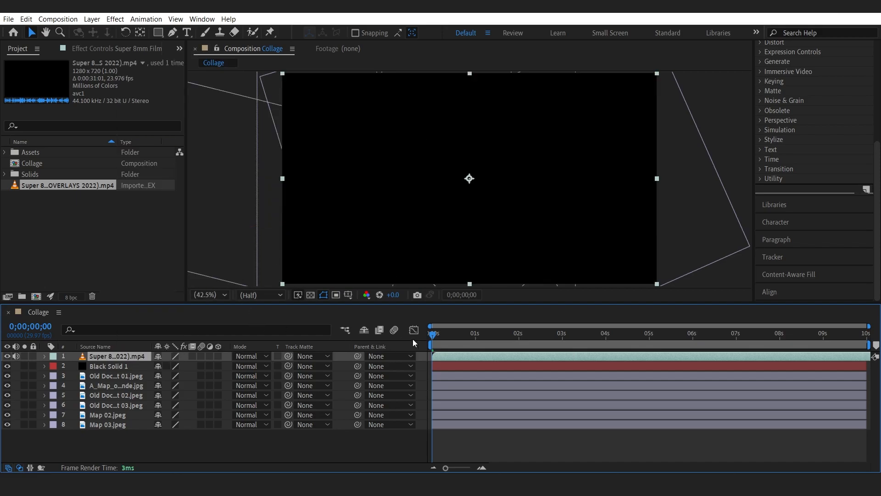
Split the overlay at 0;00;01;25, delete the first segment and slide the remaining clip to the composition start.
drag(437, 337, 511, 339)
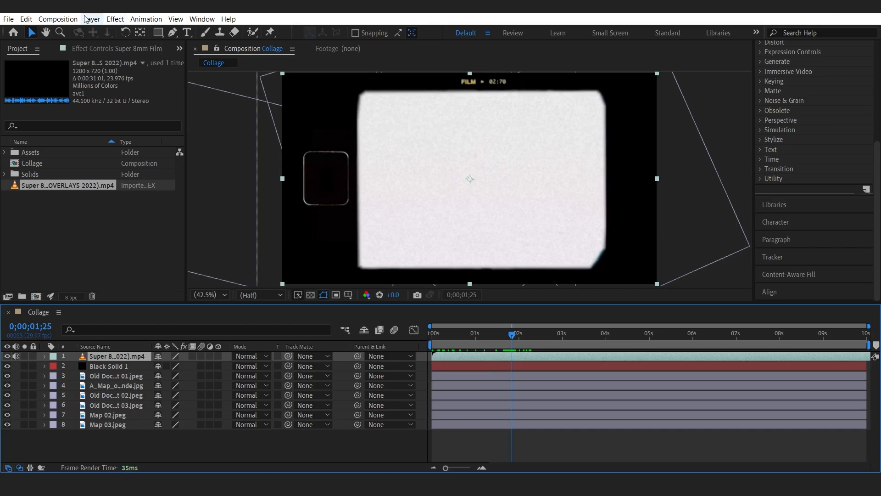
click(26, 19)
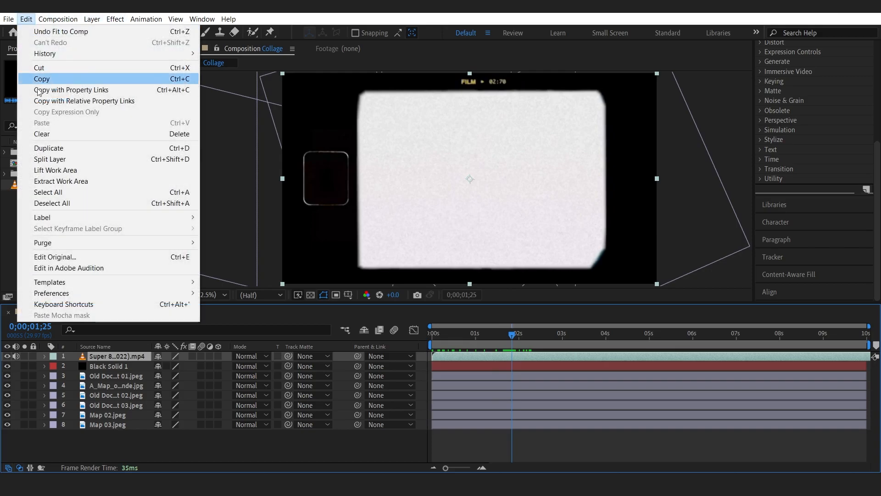
click(77, 159)
click(505, 364)
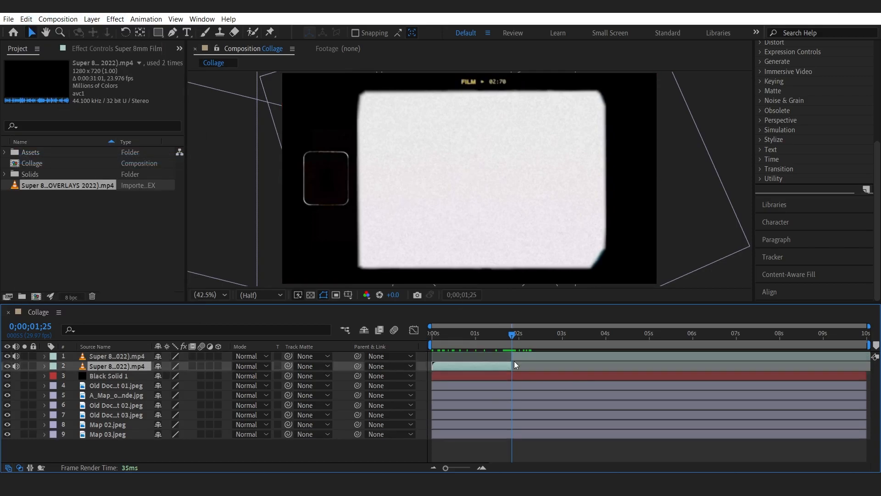
key(Delete)
drag(483, 341, 418, 336)
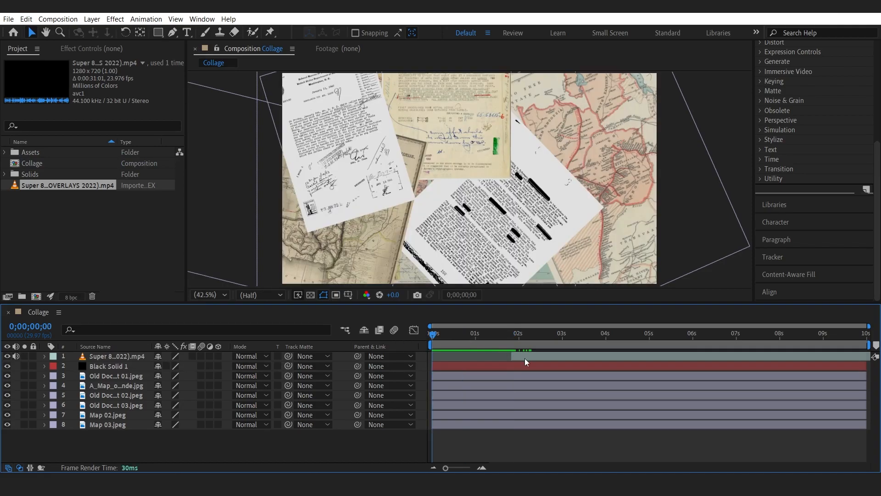
drag(527, 358, 474, 358)
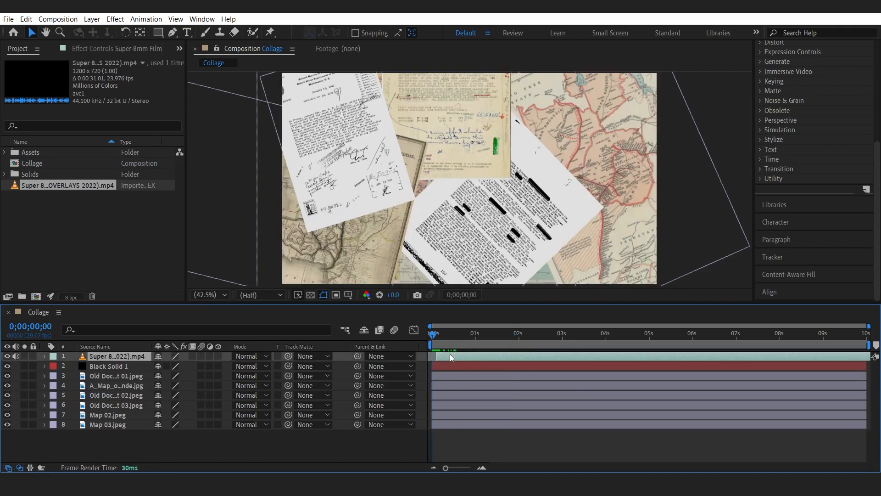
Set the work area to end at 0;00;05;21 and trim the composition to the work area.
drag(431, 338, 678, 347)
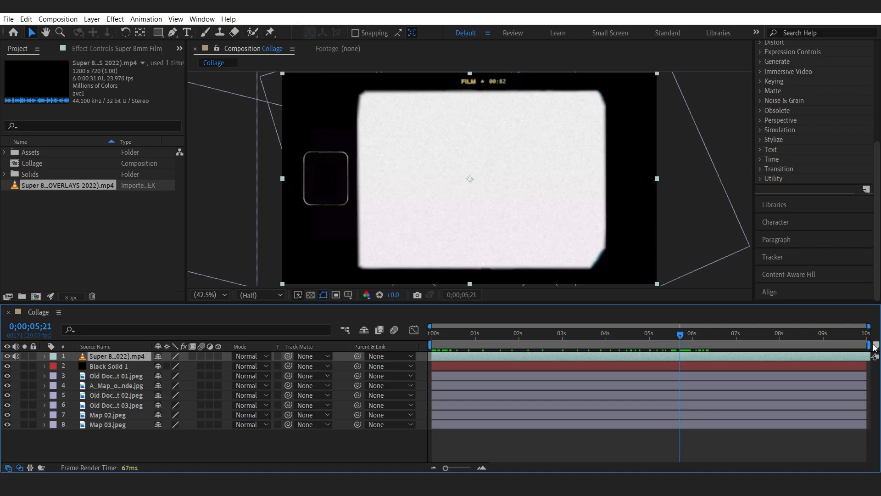
drag(870, 344, 684, 345)
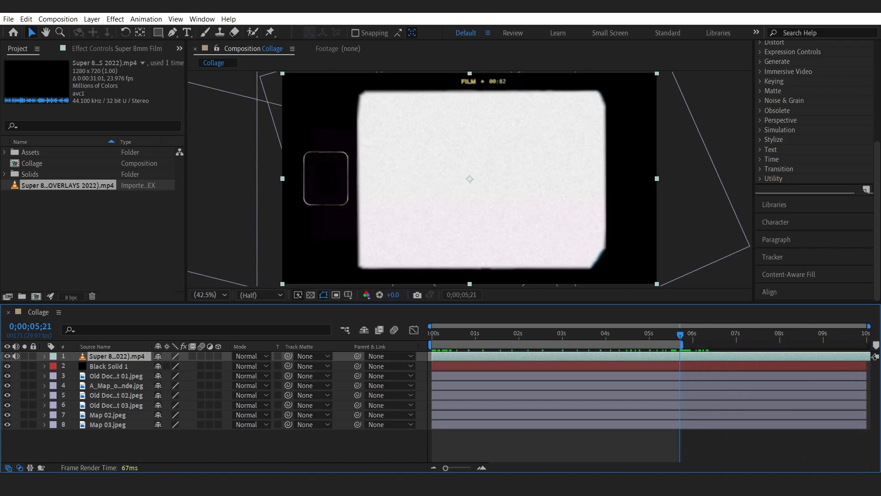
click(58, 18)
click(138, 71)
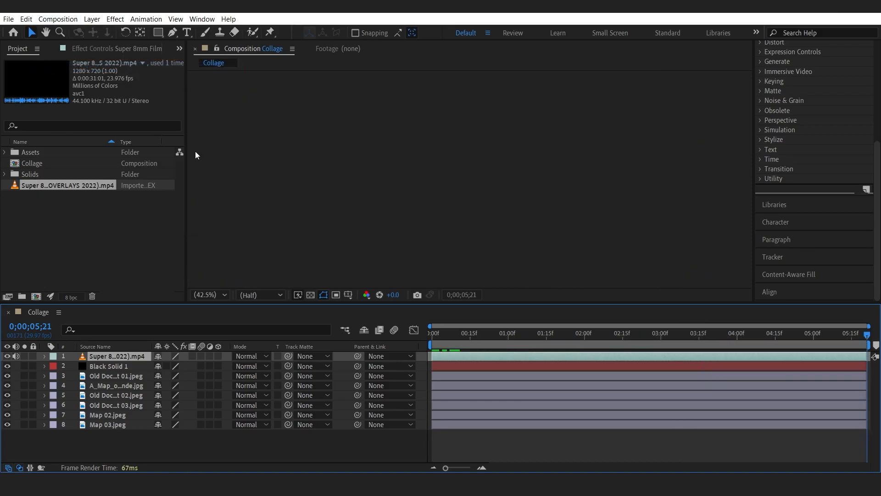
Set the overlay layer's blending mode to Multiply.
mouse_move(447, 339)
mouse_down()
mouse_move(420, 333)
mouse_move(452, 334)
mouse_up()
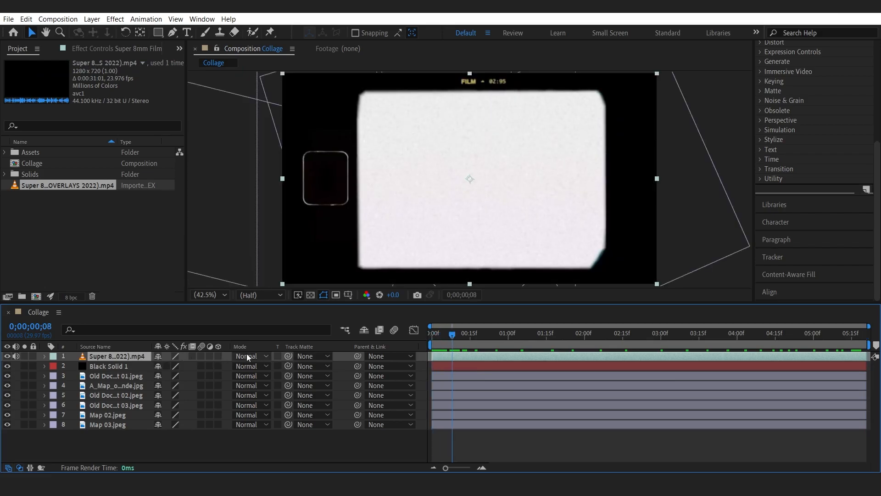
click(261, 356)
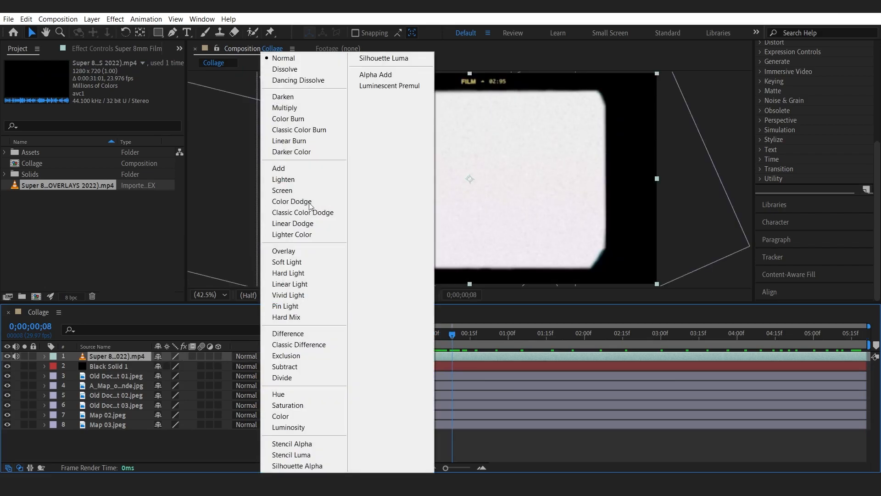
click(301, 110)
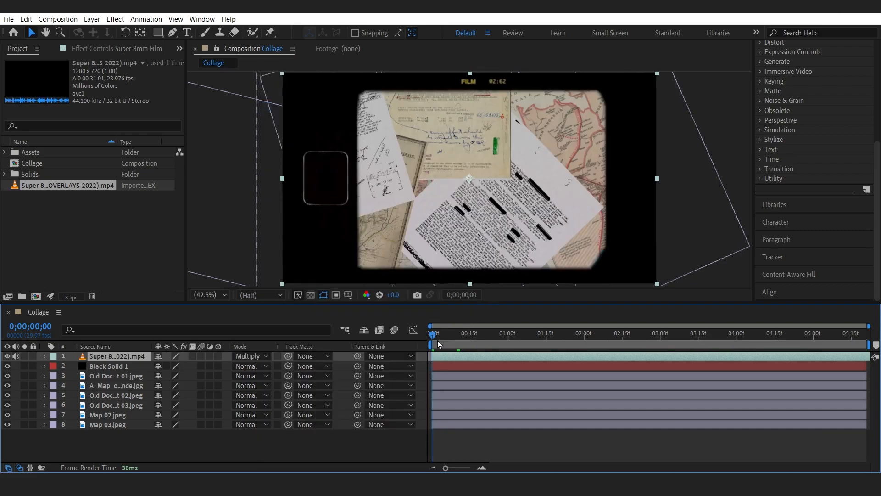
Scale the overlay layer up to 172%.
mouse_move(439, 333)
mouse_down()
mouse_move(859, 343)
mouse_move(431, 345)
mouse_up()
click(105, 365)
click(106, 357)
key(s)
drag(181, 361, 184, 365)
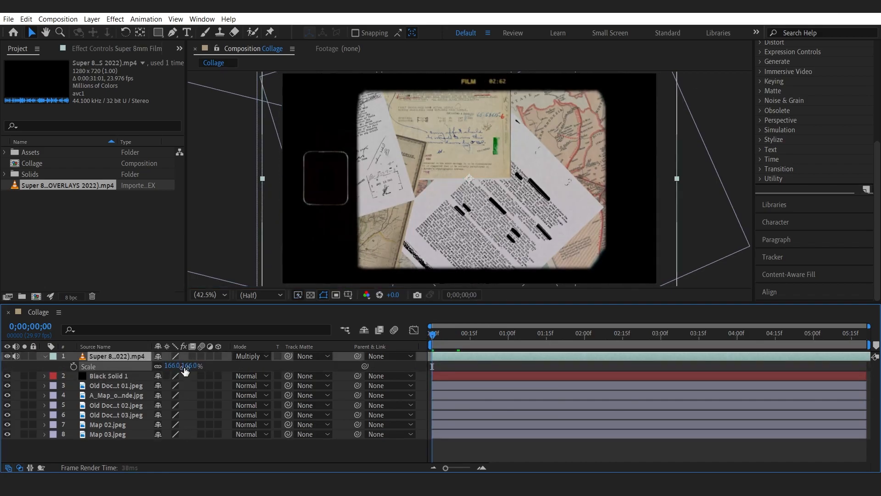
click(458, 334)
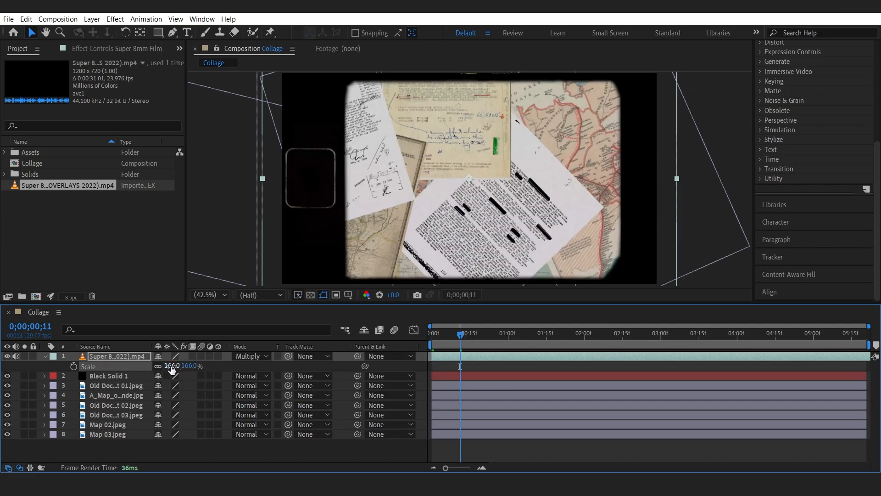
drag(174, 366, 175, 366)
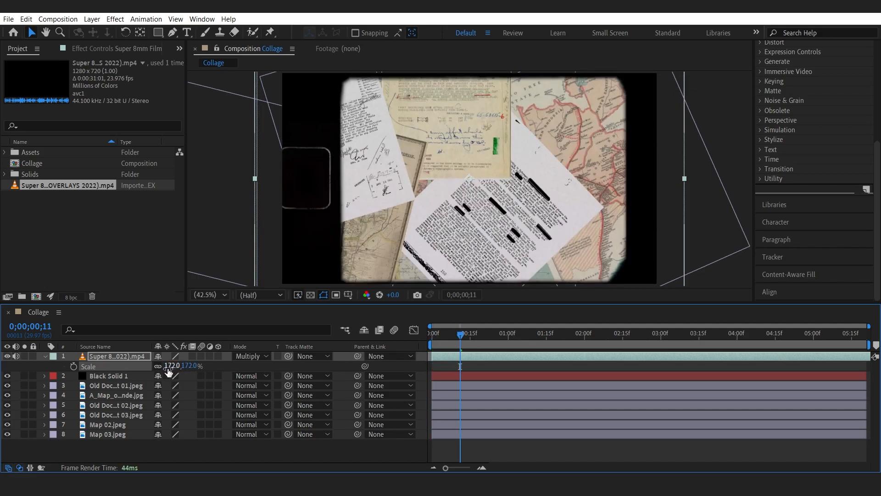
mouse_move(320, 233)
mouse_down()
mouse_move(329, 230)
mouse_move(317, 233)
mouse_up()
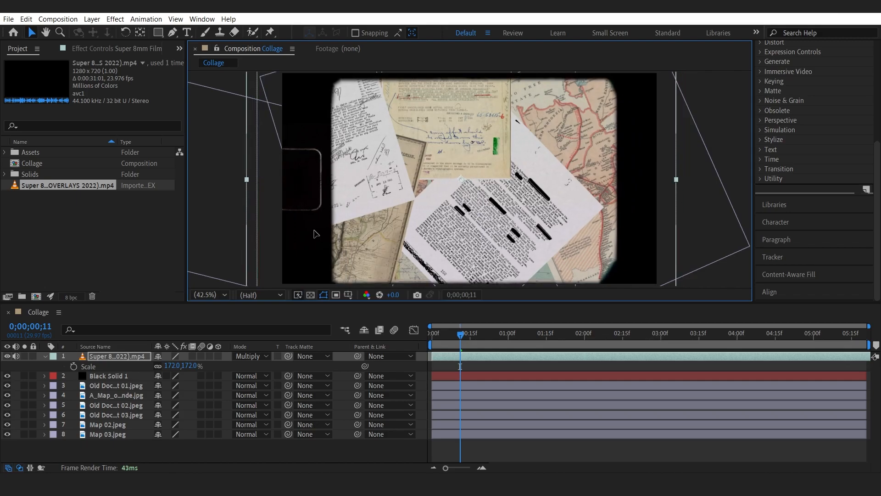
drag(432, 336, 391, 357)
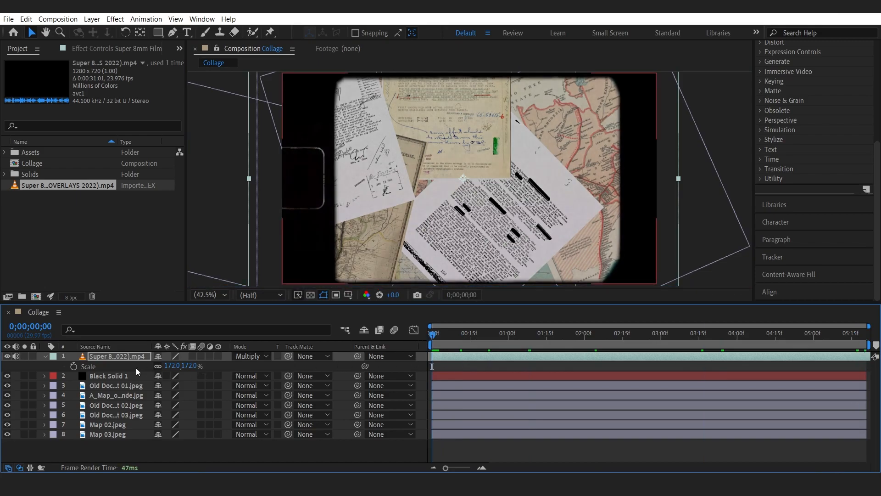
Collapse the overlay's properties, save the project and hide the black solid layer.
click(45, 357)
click(83, 278)
key(ctrl+s)
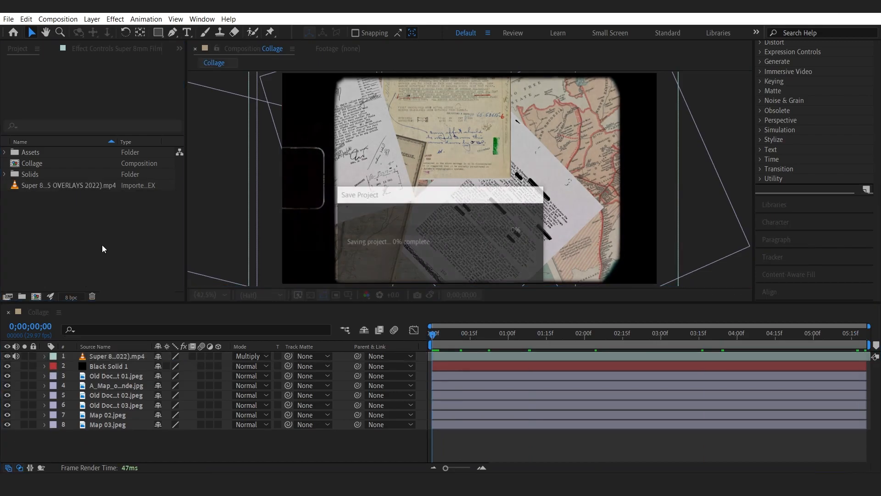
click(3, 367)
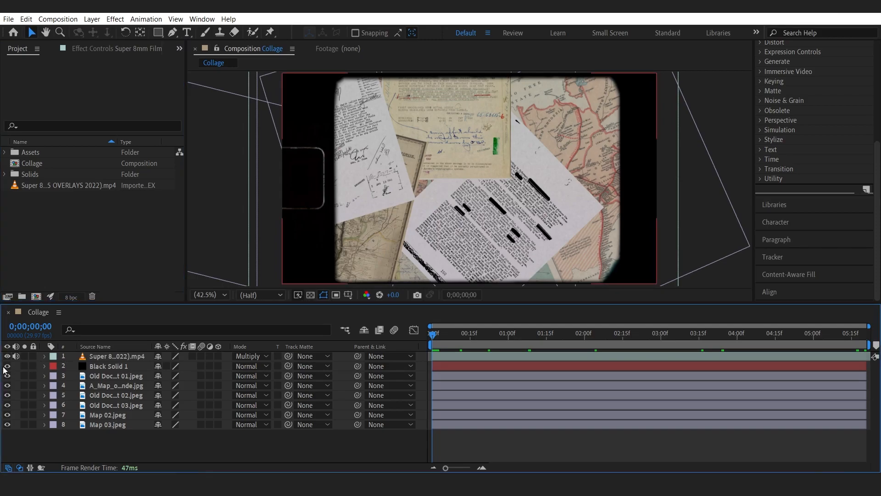
click(7, 366)
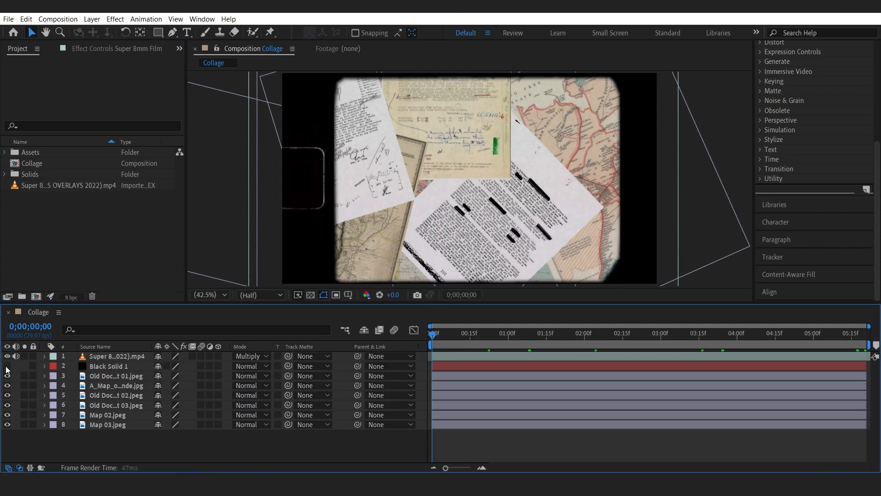
Toggle the black solid layer's visibility and move the Super 8mm footage item into the Assets folder.
click(7, 366)
click(6, 366)
click(6, 366)
drag(29, 185, 43, 156)
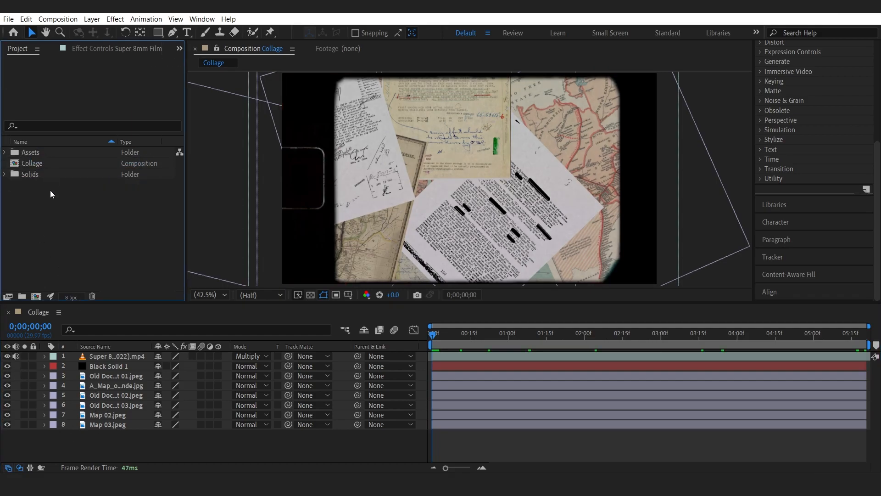
Import Film noise effect.mp4 from the Preset Effects folder into the project.
double_click(52, 227)
click(134, 135)
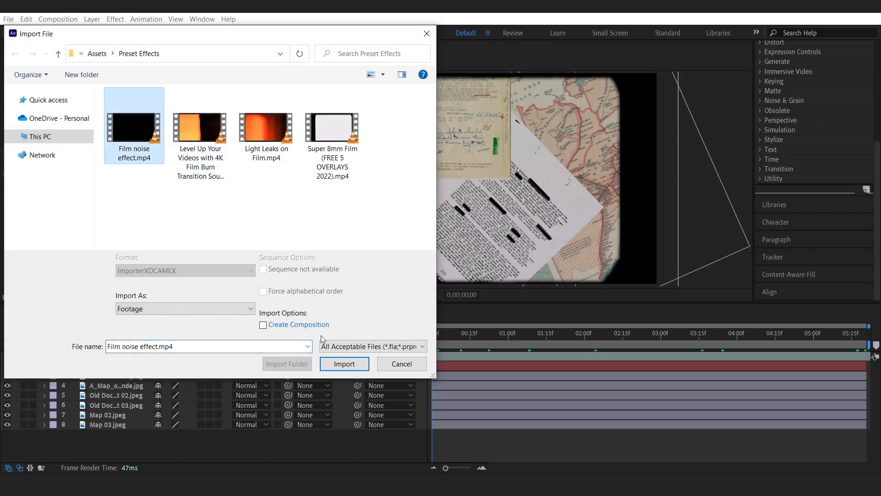
click(340, 362)
Add the film noise clip as the top layer of the composition and fit it to the frame.
drag(54, 174, 115, 356)
right_click(114, 355)
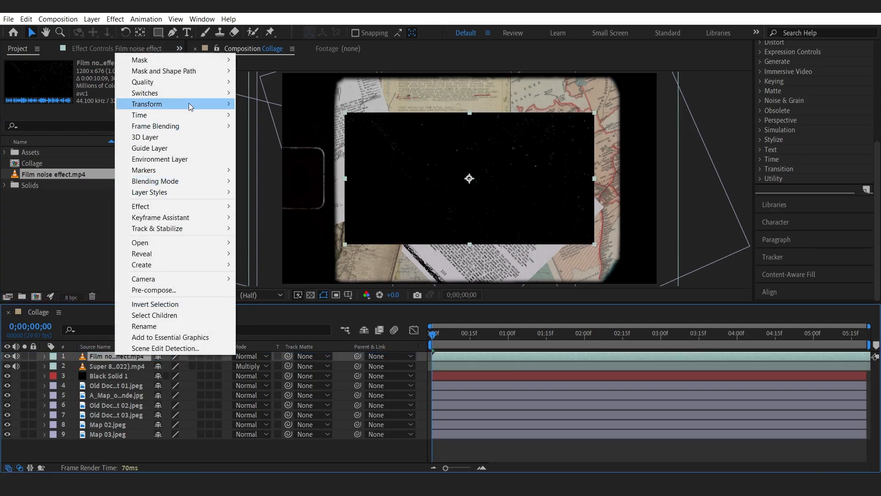
mouse_move(188, 104)
click(264, 237)
drag(438, 339, 530, 338)
drag(654, 338, 420, 340)
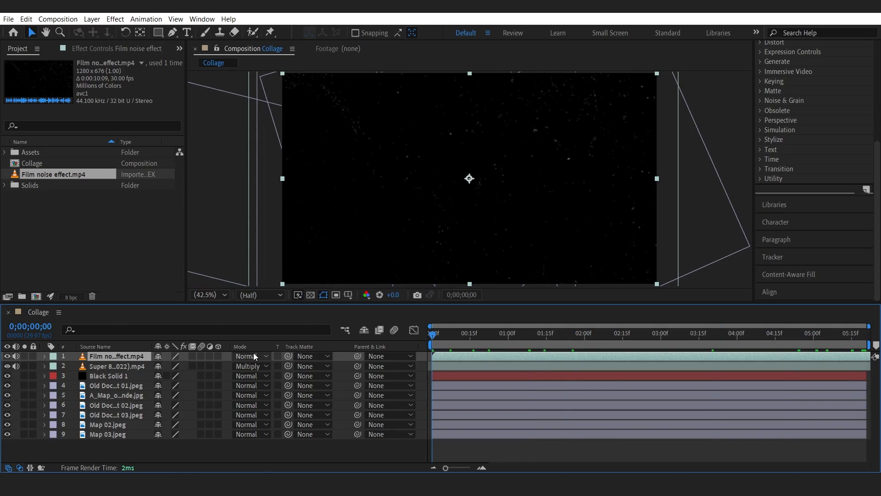
Set the film noise layer's blending mode to Overlay.
click(254, 356)
click(303, 108)
click(257, 356)
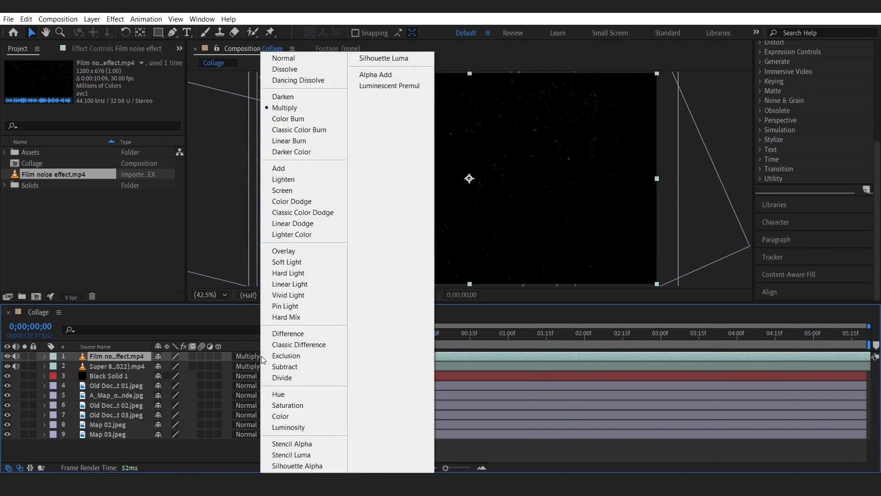
click(298, 252)
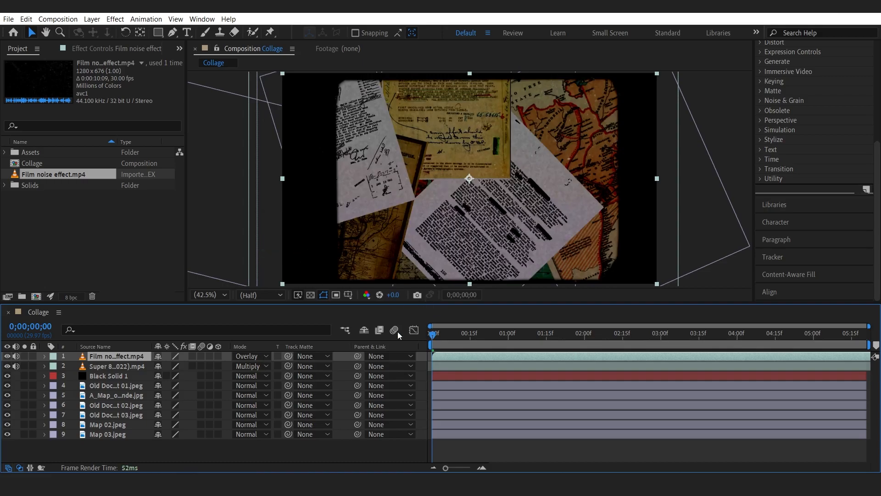
Cycle through blending modes for the film noise layer, settling on Classic Difference.
key(shift+equal)
key(shift+equal)
key(shift+equal)
key(shift+equal)
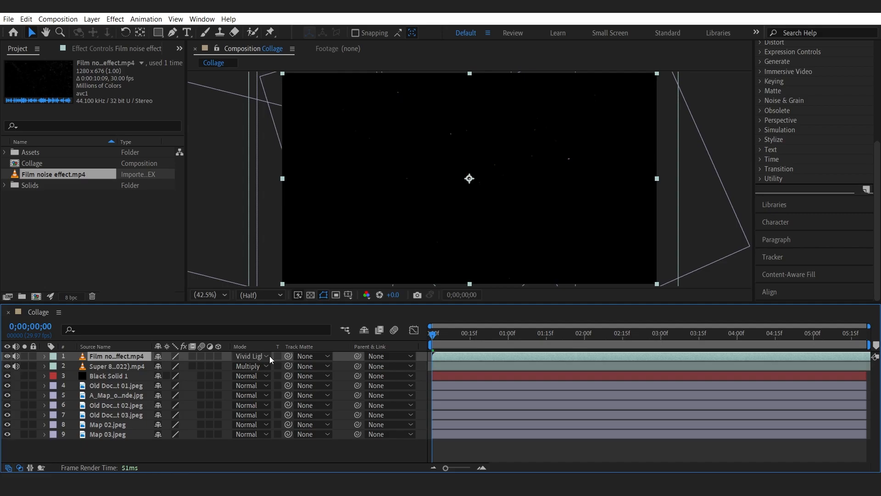
key(shift+equal)
key(shift+equal)
key(shift+equal)
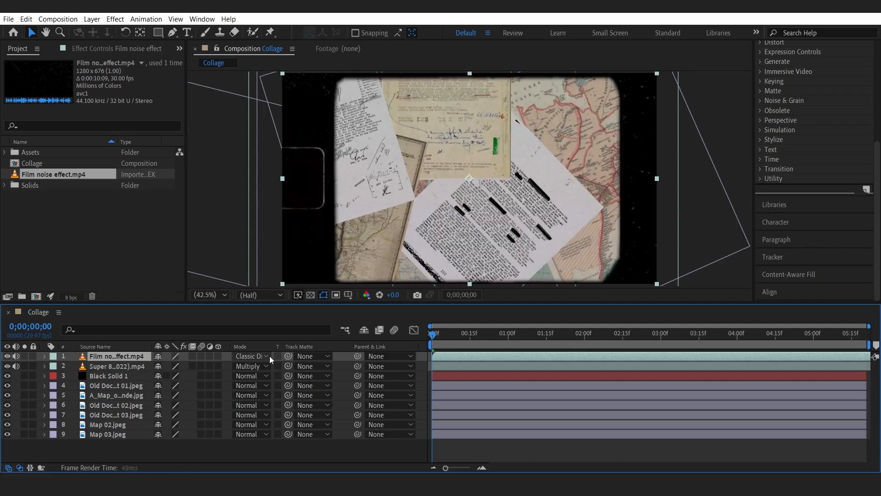
key(shift+minus)
key(shift+minus)
key(shift+equal)
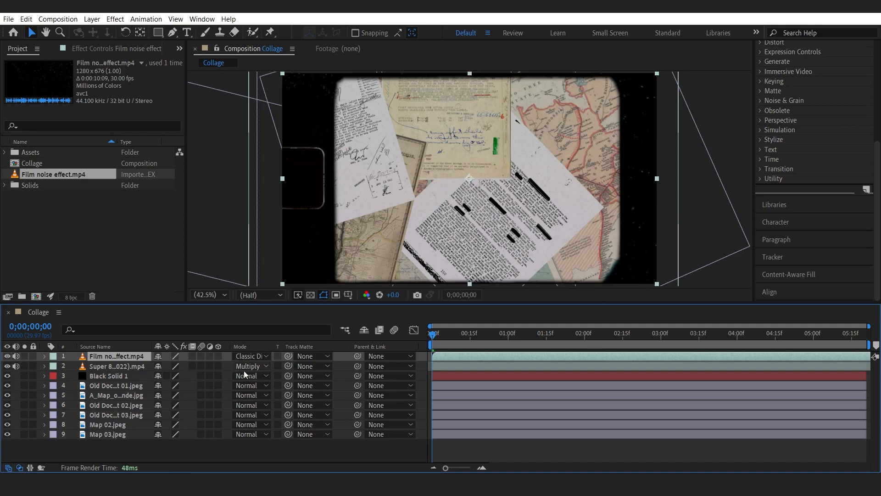
Preview the composition and mute the film noise layer's audio.
key(space)
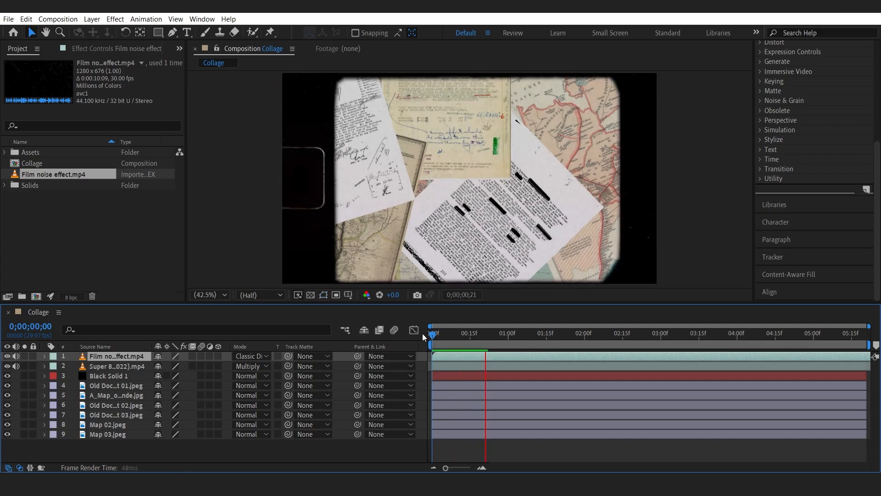
key(space)
click(16, 356)
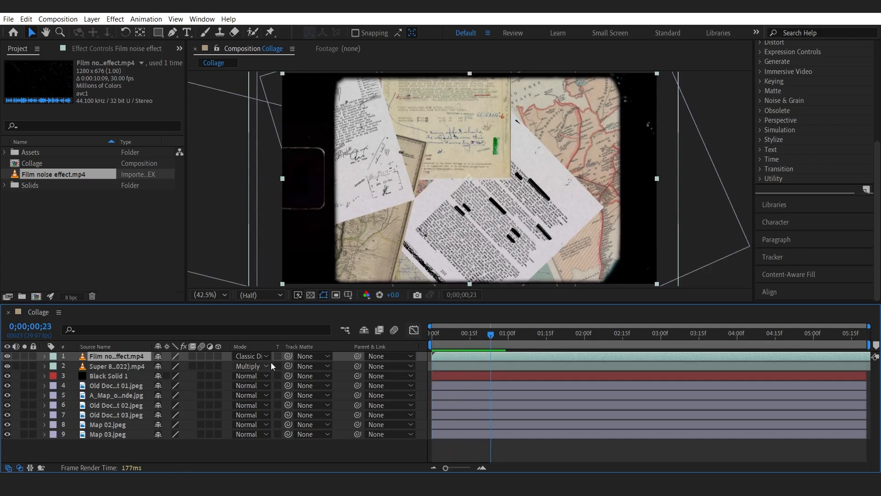
key(space)
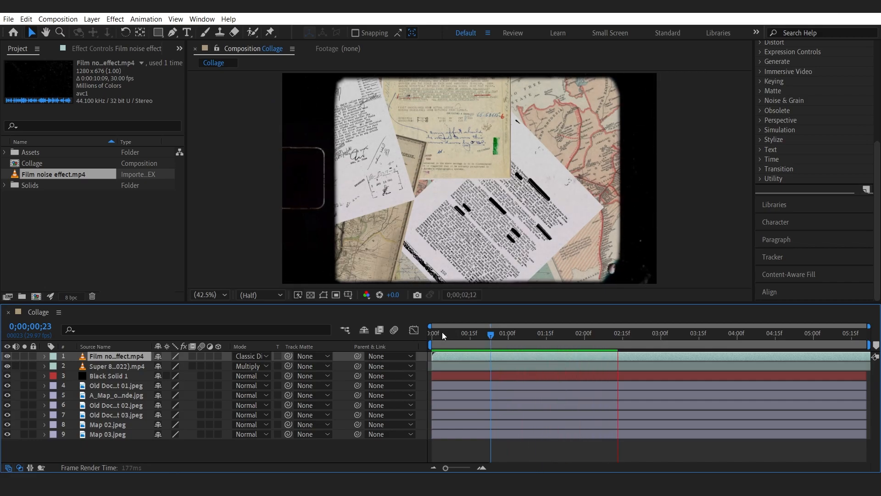
drag(450, 332, 426, 334)
key(space)
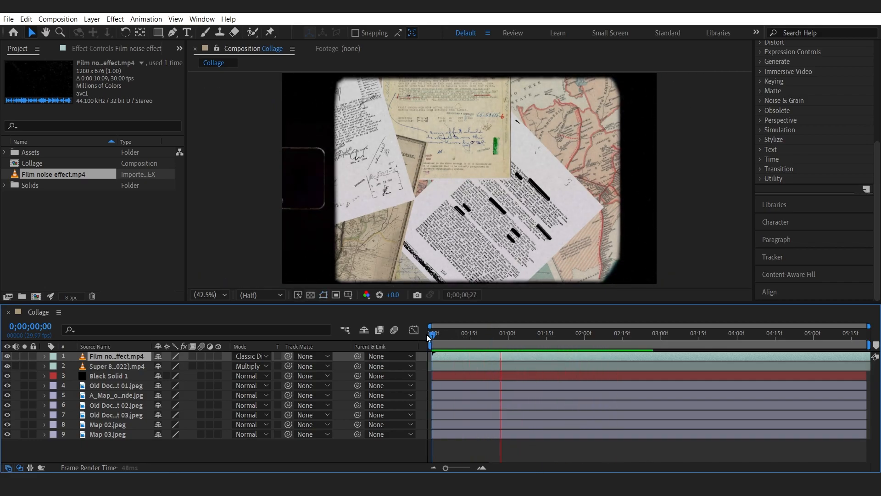
key(space)
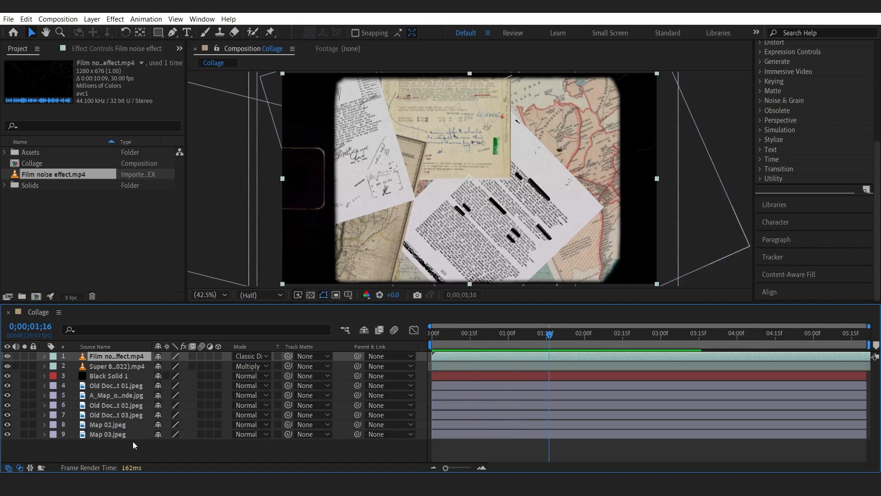
Toggle the visibility of the lower map and document layers to identify each image.
click(104, 436)
click(7, 433)
click(8, 434)
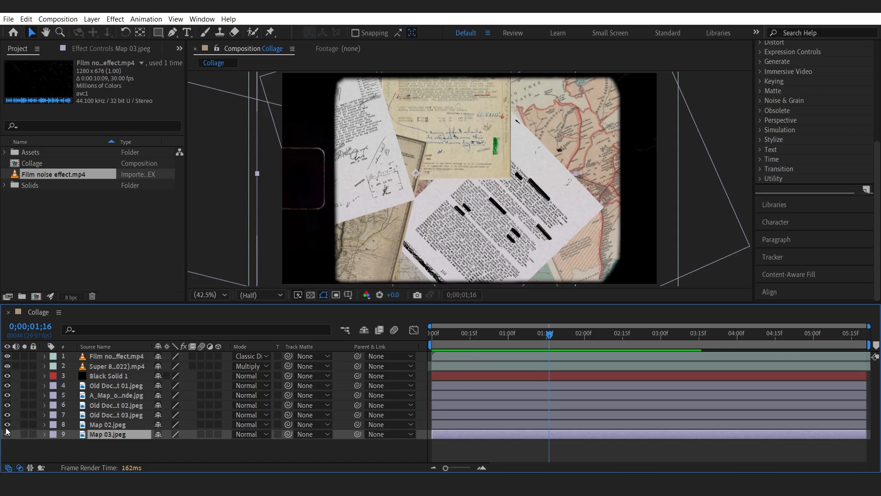
click(7, 434)
click(8, 434)
click(7, 414)
click(7, 414)
click(92, 406)
click(7, 405)
click(7, 405)
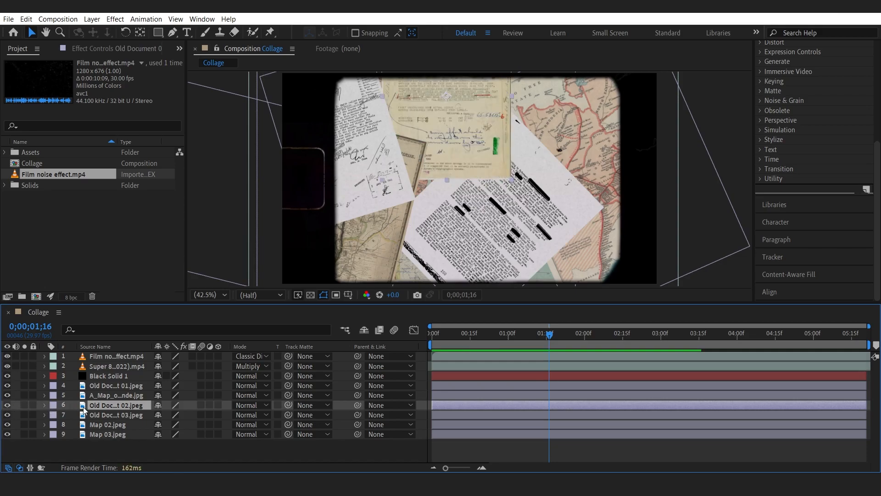
Nudge the Old Document 03 and A Map layers slightly to reposition them in the collage.
click(114, 415)
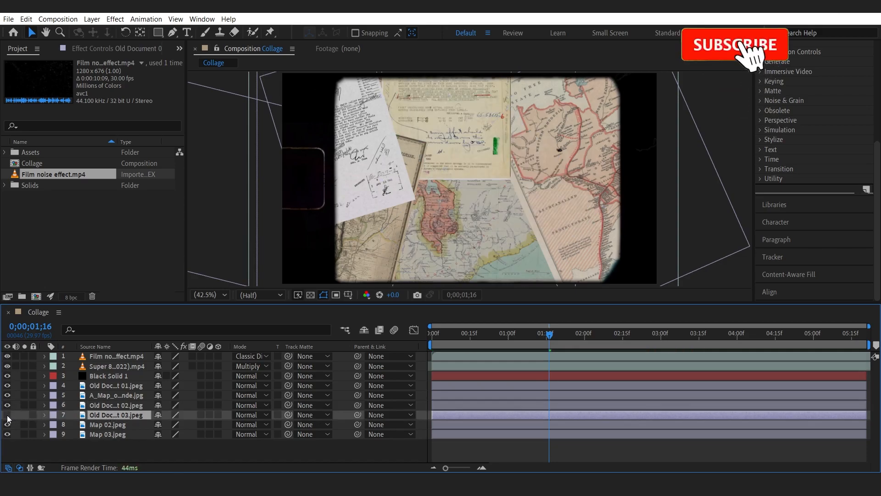
drag(512, 250, 541, 253)
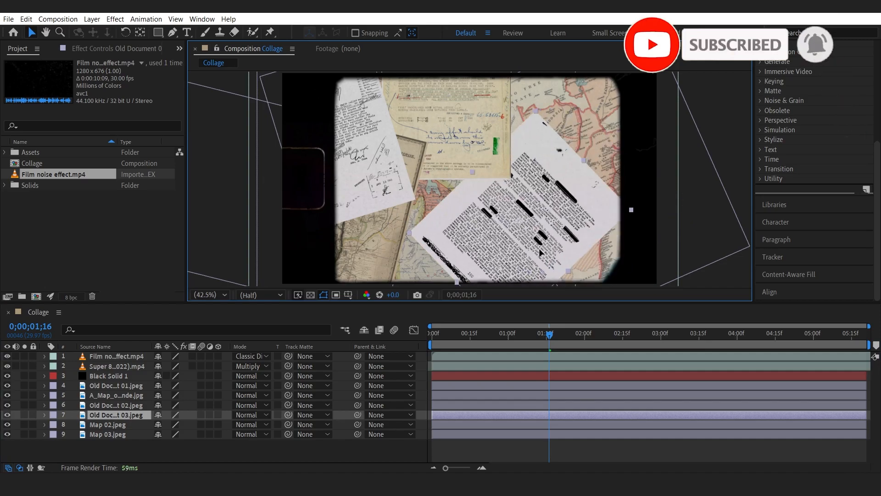
click(114, 395)
drag(383, 223, 418, 240)
click(264, 472)
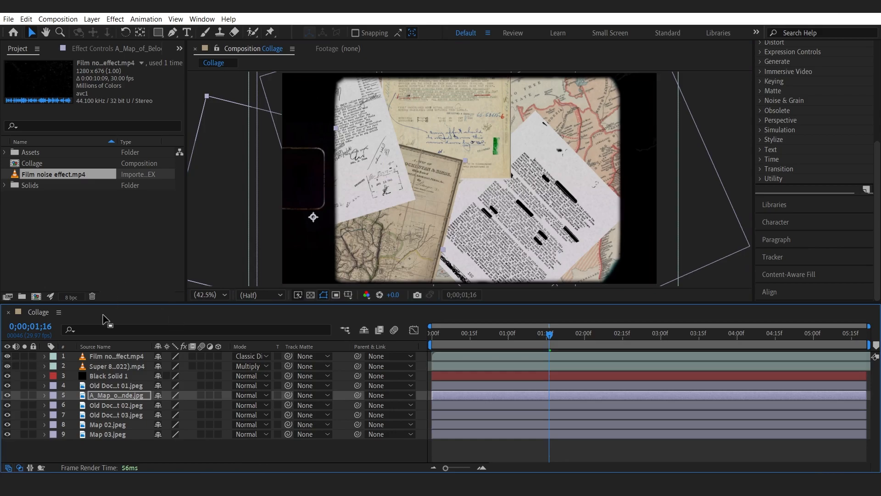
Import Photo 02.jpg, Photo 03.jpeg and Photo 04.jpeg from the Assets' Old Photographs folder.
click(33, 242)
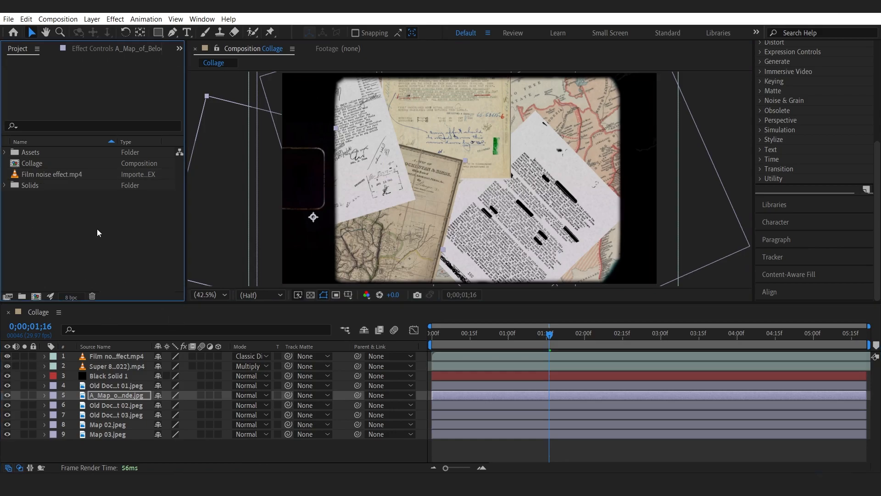
click(104, 441)
click(71, 237)
double_click(71, 236)
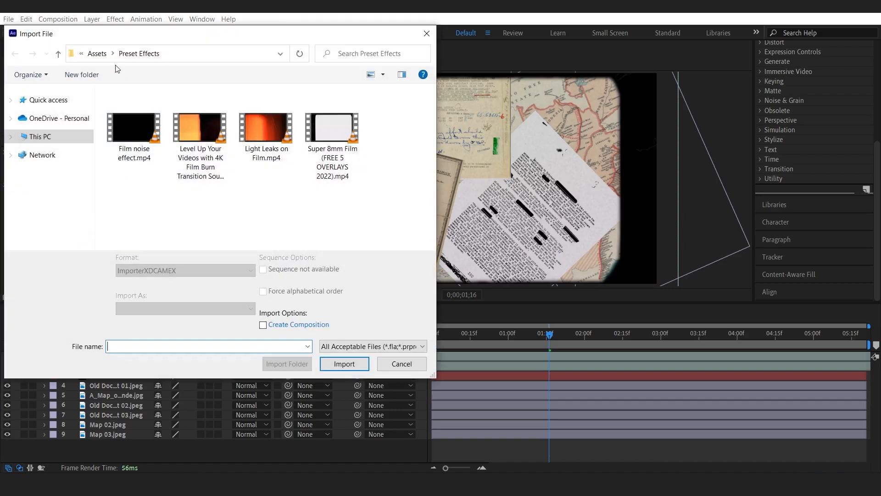
click(97, 54)
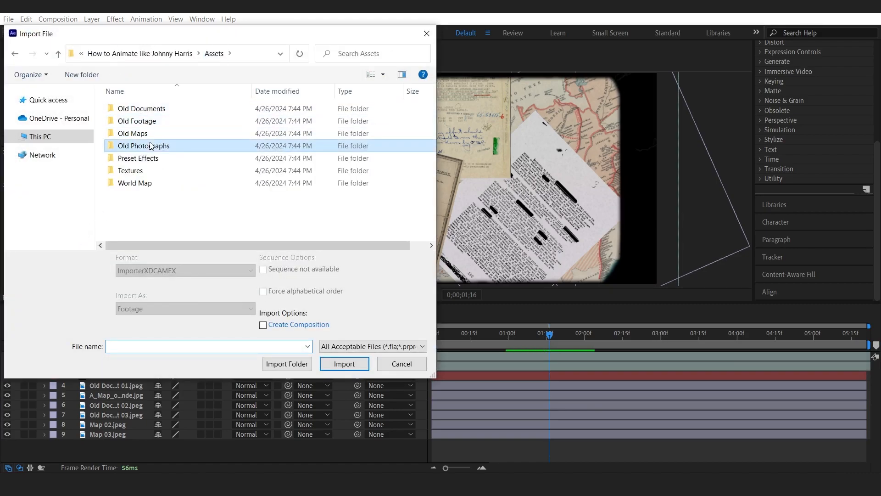
double_click(138, 144)
drag(147, 84, 326, 200)
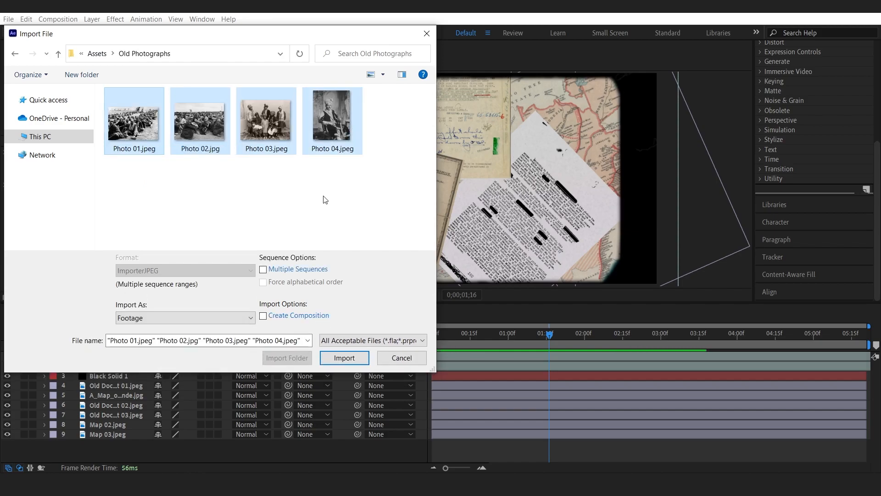
click(323, 200)
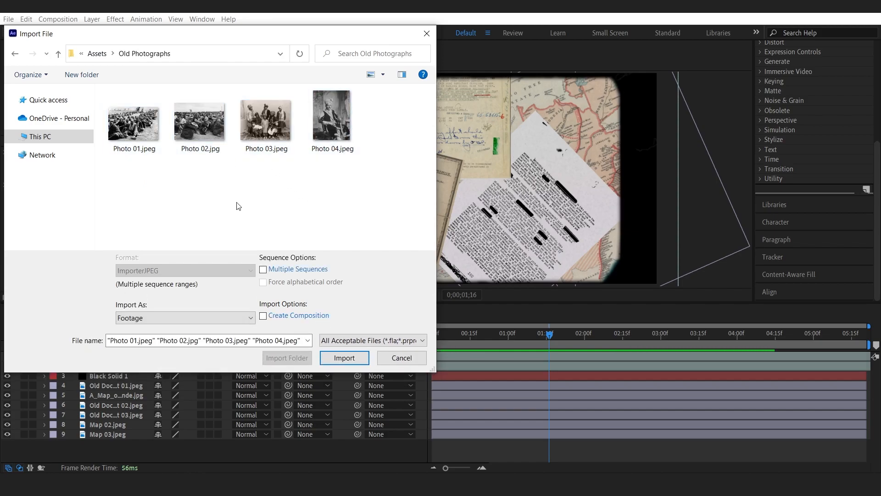
click(205, 131)
ctrl+click(253, 124)
ctrl+click(330, 120)
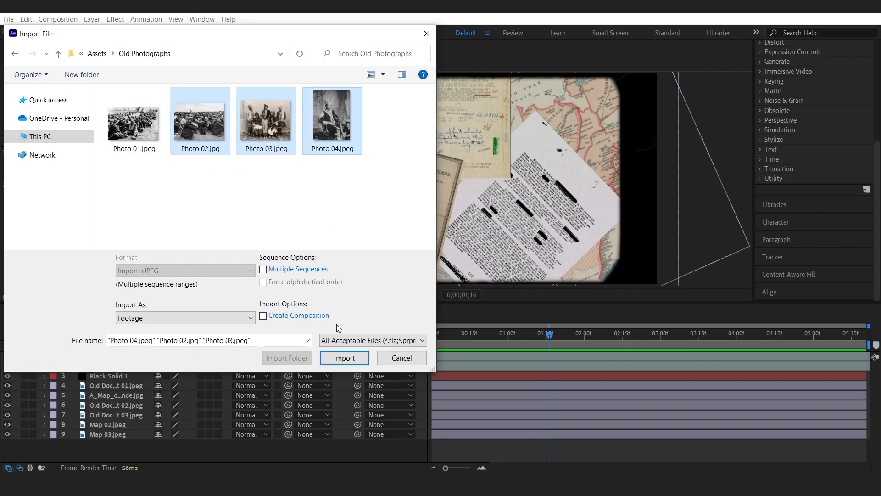
click(344, 358)
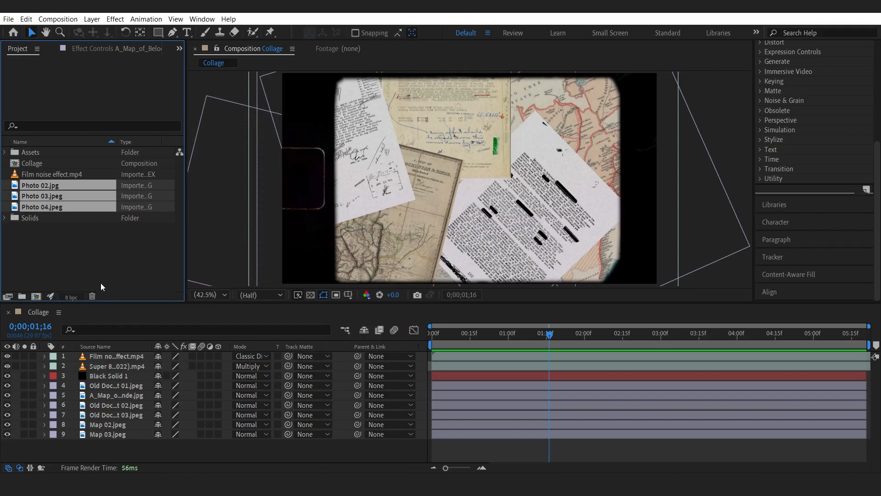
Add Photo 02 to the composition just below the Super 8mm overlay layer.
click(40, 183)
drag(54, 186, 112, 370)
click(106, 362)
shift+click(117, 356)
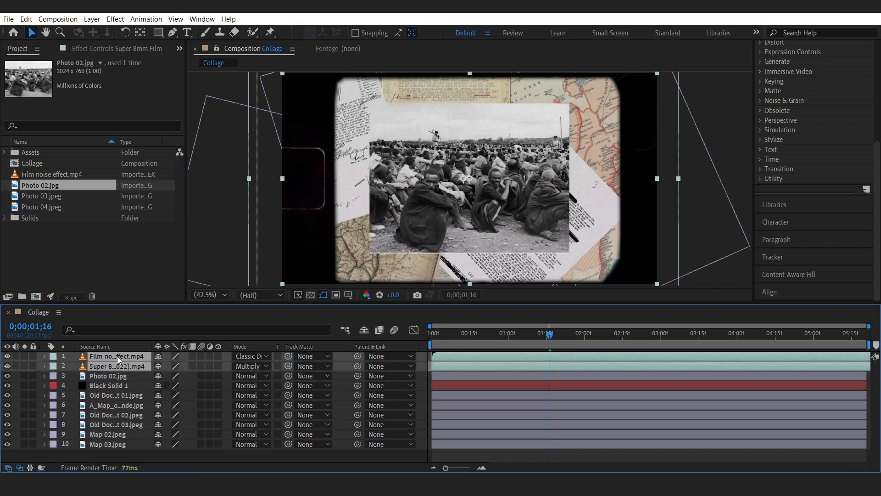
Scale up the Photo 02 layer.
click(99, 376)
key(s)
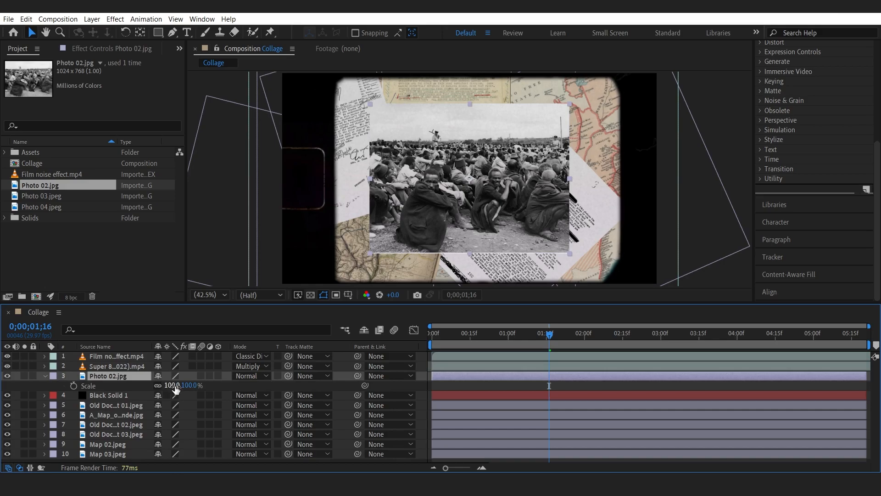
drag(173, 389, 178, 385)
Rotate Photo 02 to 5° and nudge it into place, then collapse its properties.
key(r)
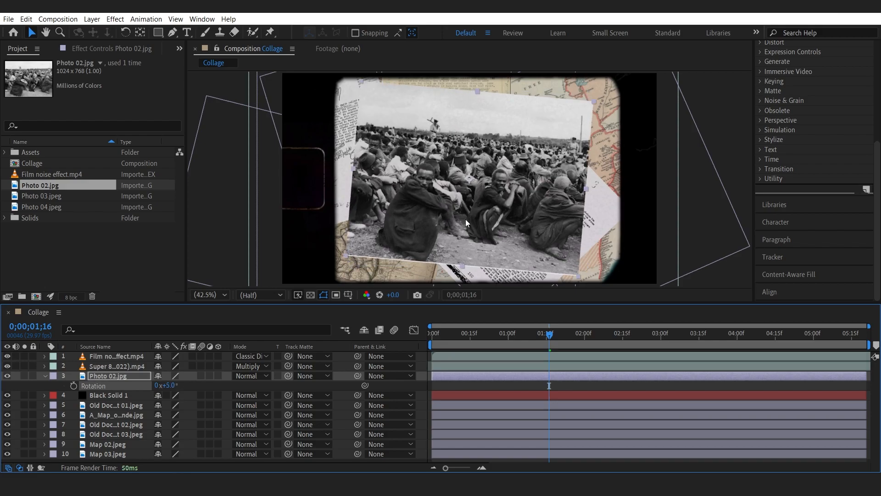
drag(488, 211, 492, 213)
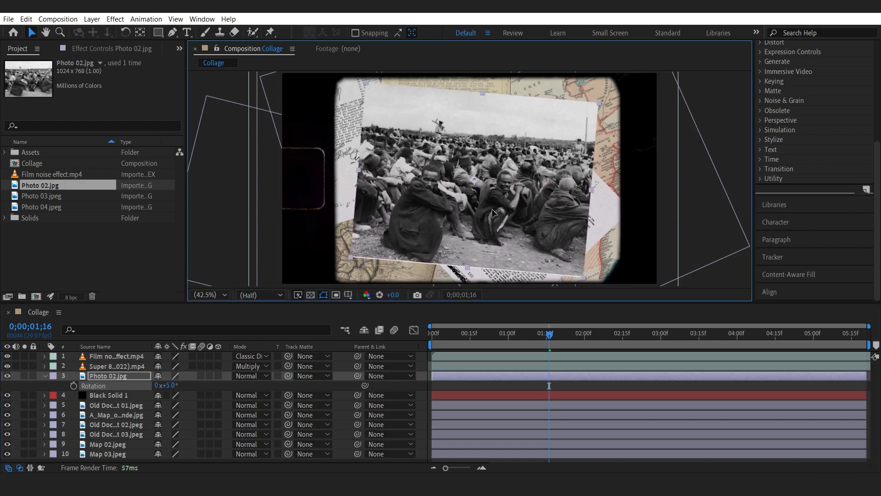
click(44, 376)
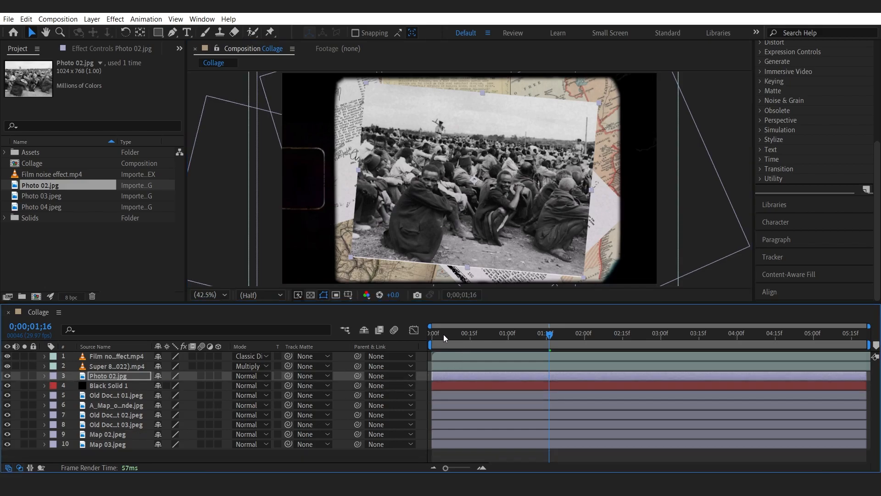
Preview the composition from the start.
drag(447, 334, 431, 339)
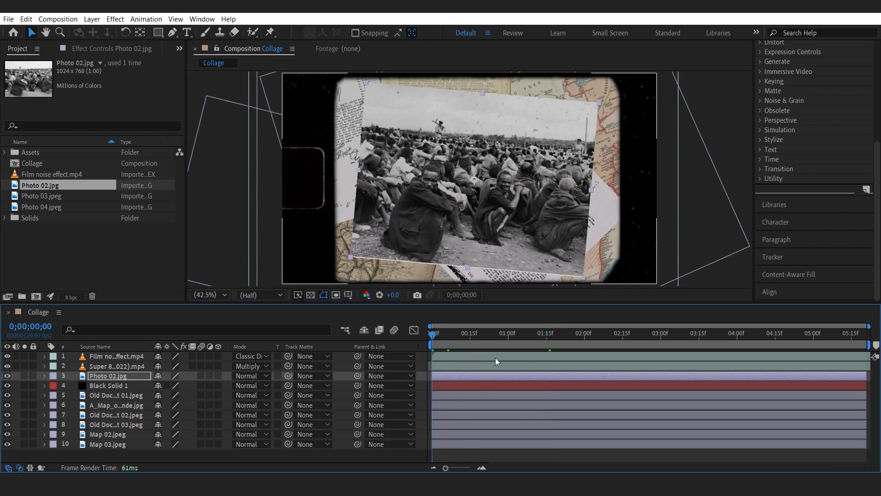
key(space)
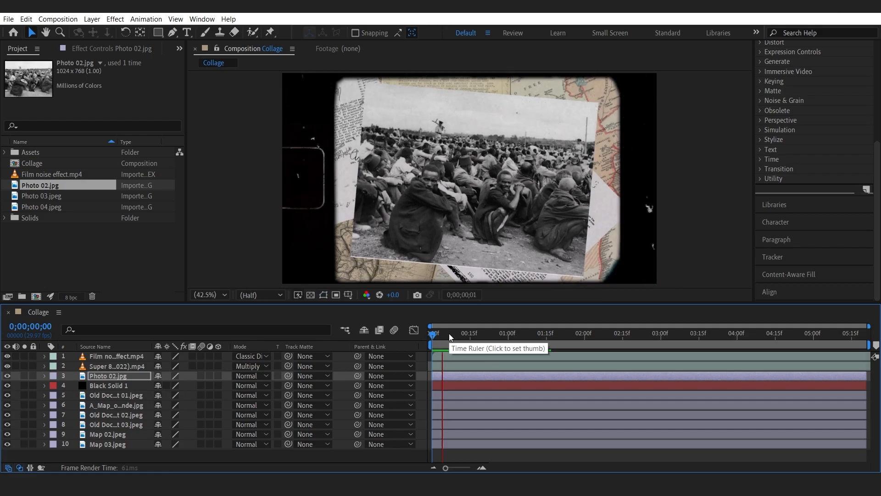
key(space)
key(space)
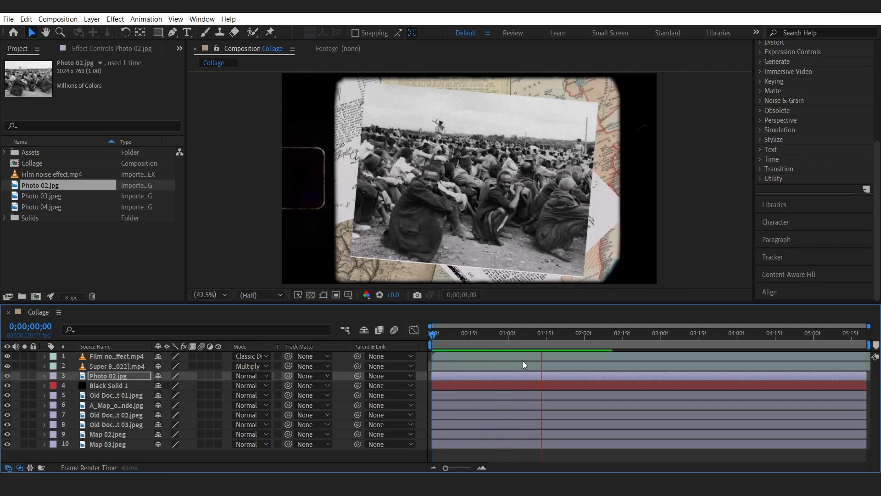
click(555, 334)
click(586, 336)
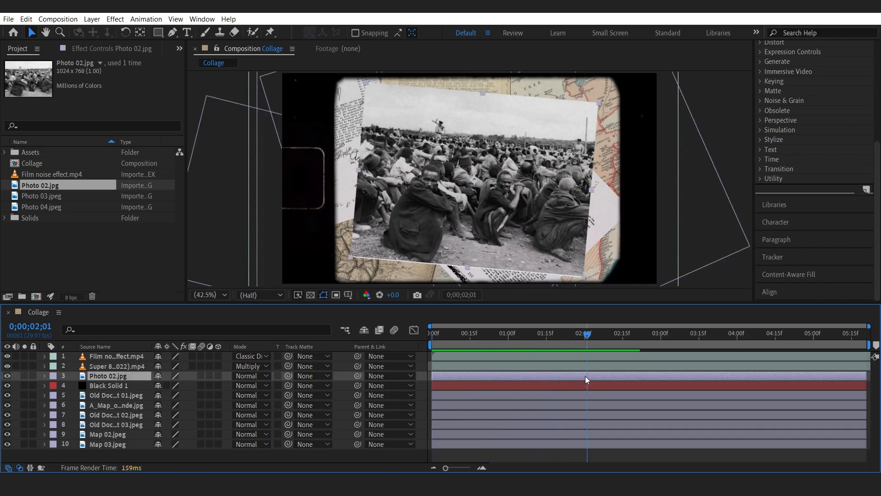
Split Photo 02 at 2;01 and delete the part after the playhead.
key(ctrl+shift+d)
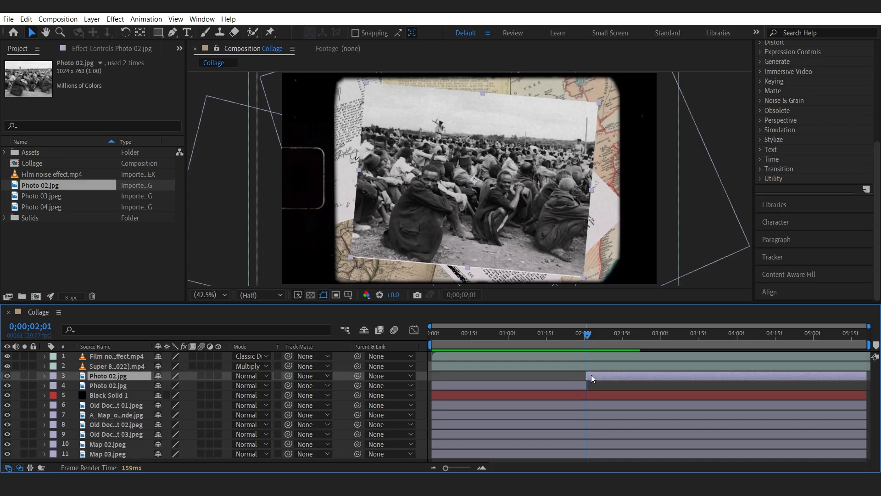
key(Delete)
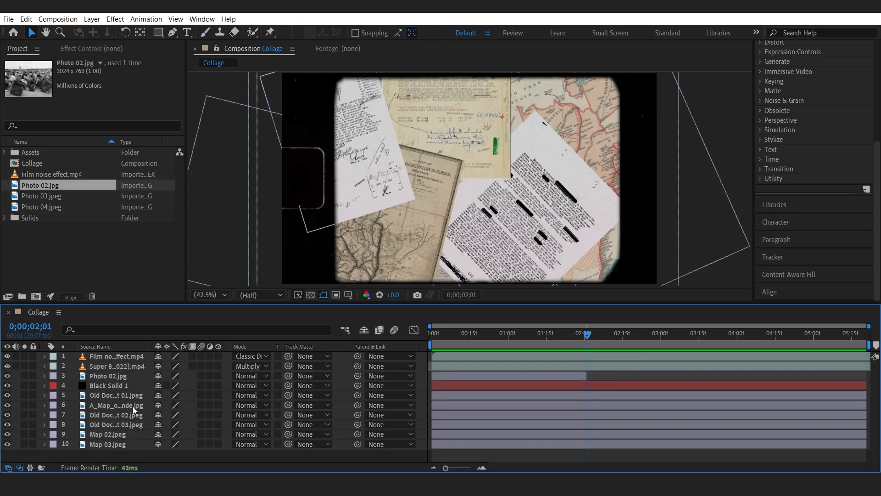
Add Photo 03 to the timeline above Photo 02, scale it to 110% and nudge it into place.
drag(56, 195, 110, 371)
key(s)
drag(170, 385, 179, 384)
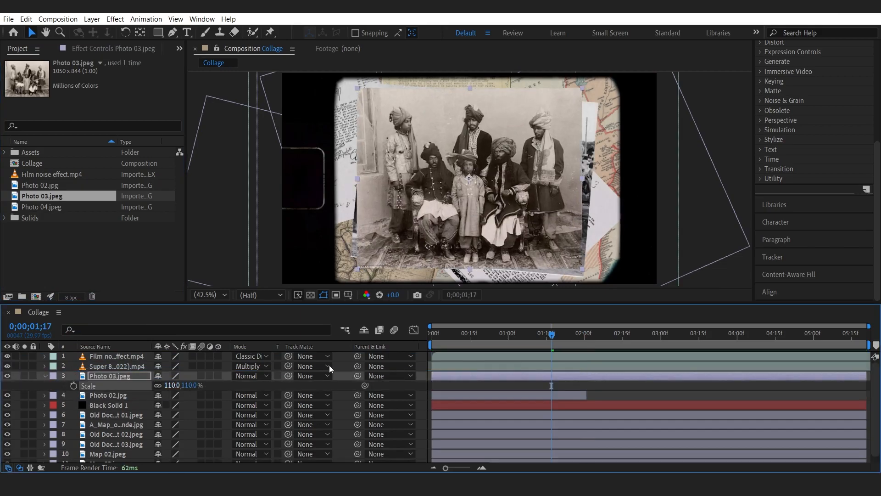
drag(540, 237, 543, 239)
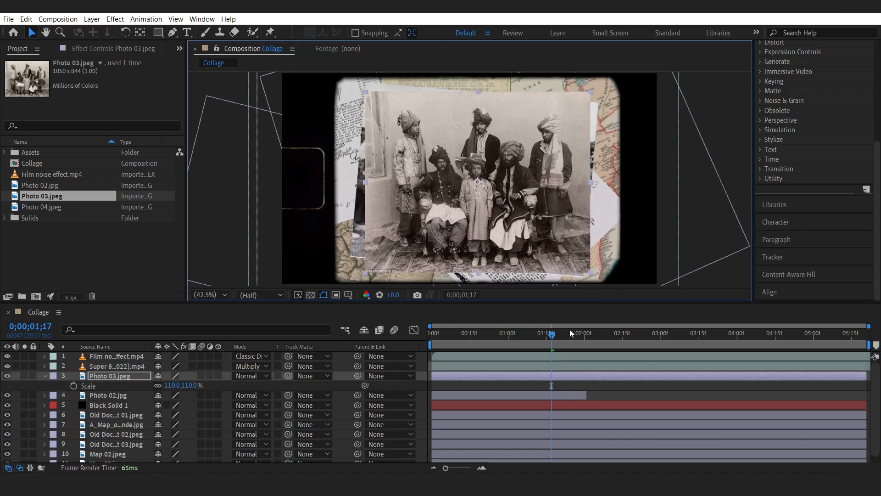
Split Photo 03 at 2;01 and delete its part before the cut.
click(587, 337)
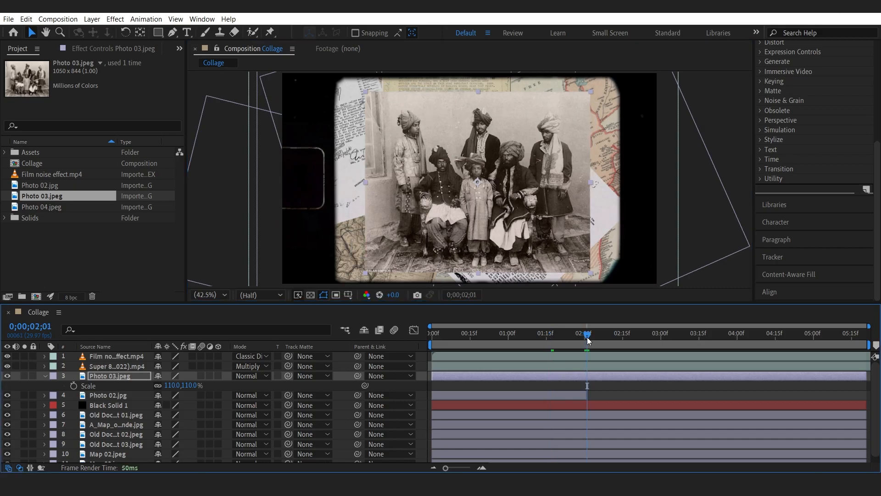
key(ctrl+shift+d)
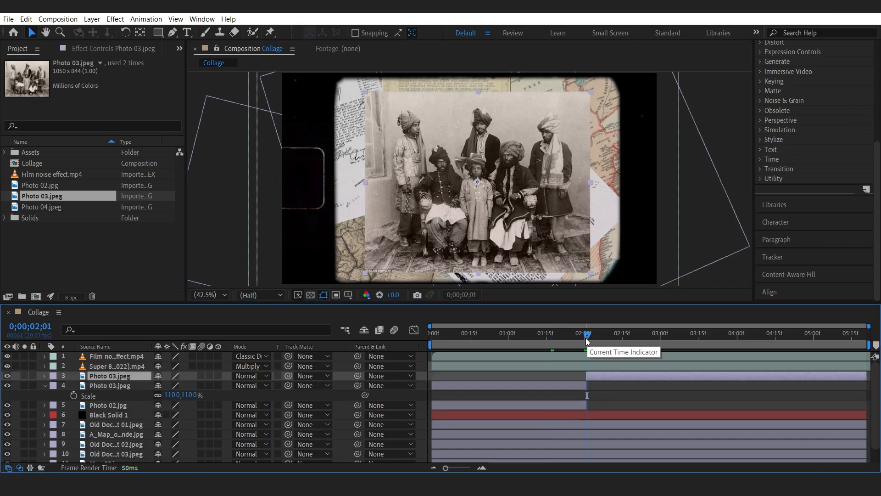
click(570, 385)
key(Delete)
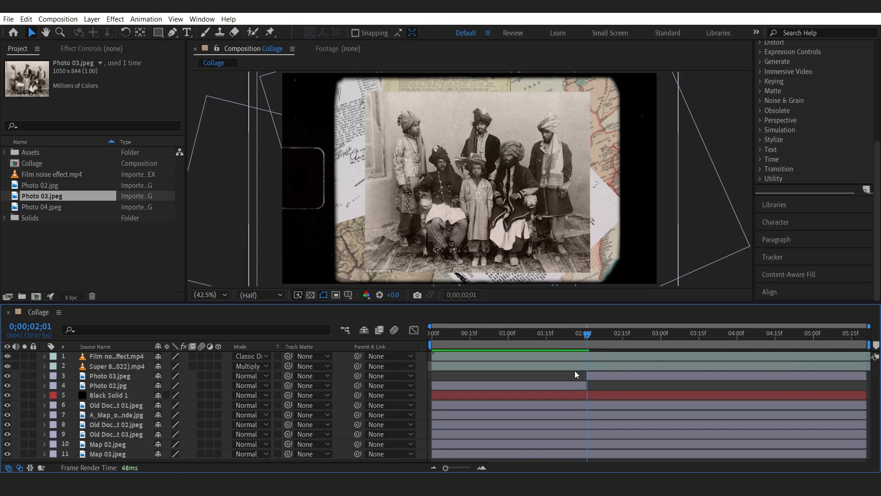
Trim Photo 02 to end at about 1;16 and slide Photo 03 earlier to start there.
click(572, 386)
drag(570, 332, 590, 338)
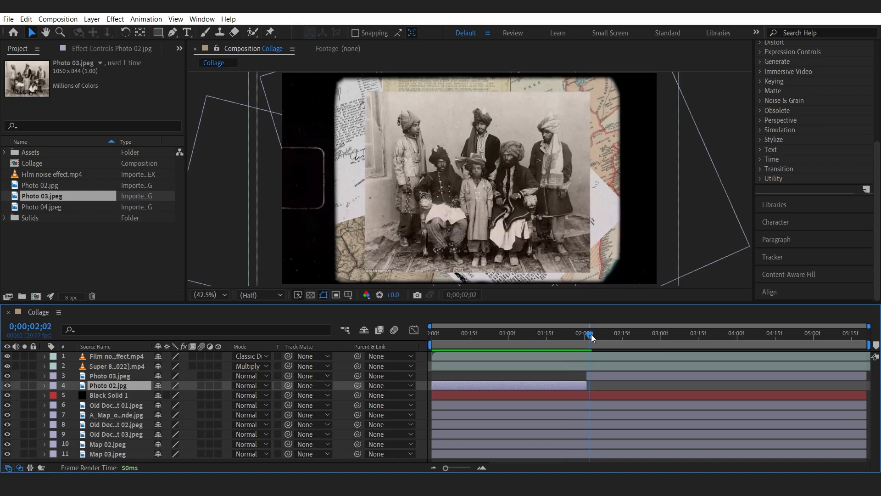
click(597, 375)
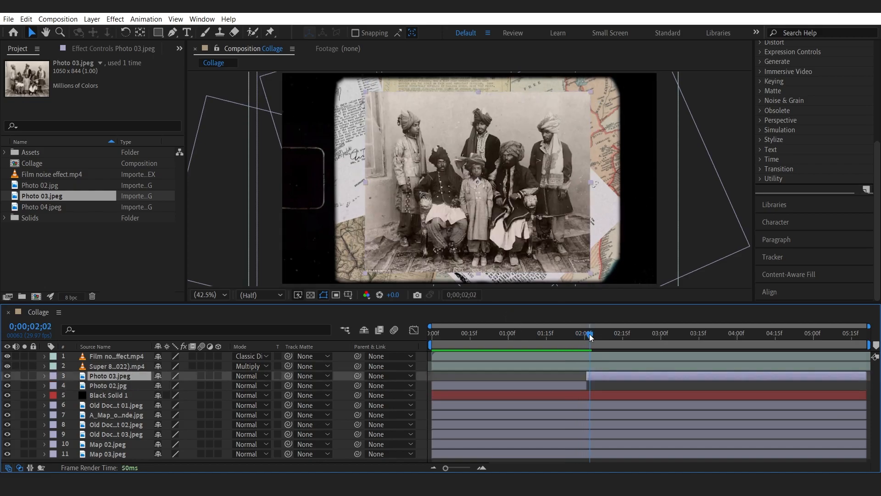
drag(596, 333, 542, 339)
drag(586, 390, 545, 390)
drag(591, 375, 549, 379)
drag(545, 336, 564, 334)
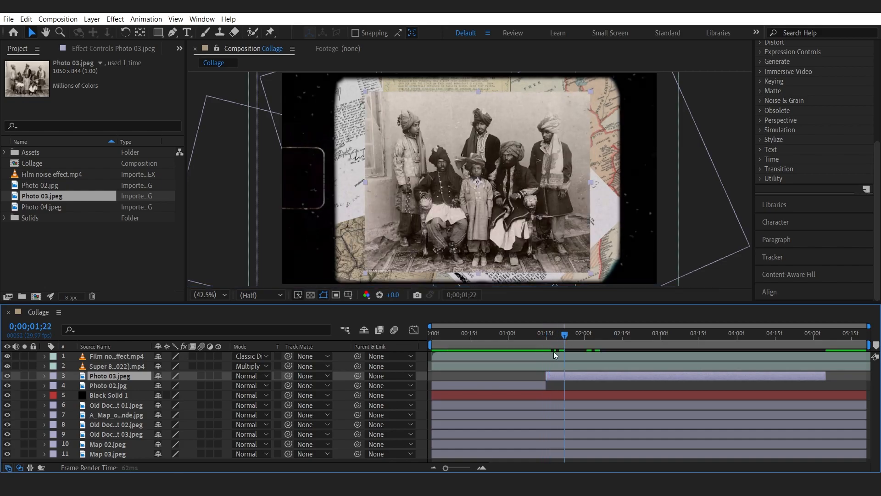
Rotate Photo 03 to -2°.
key(r)
drag(170, 384, 169, 384)
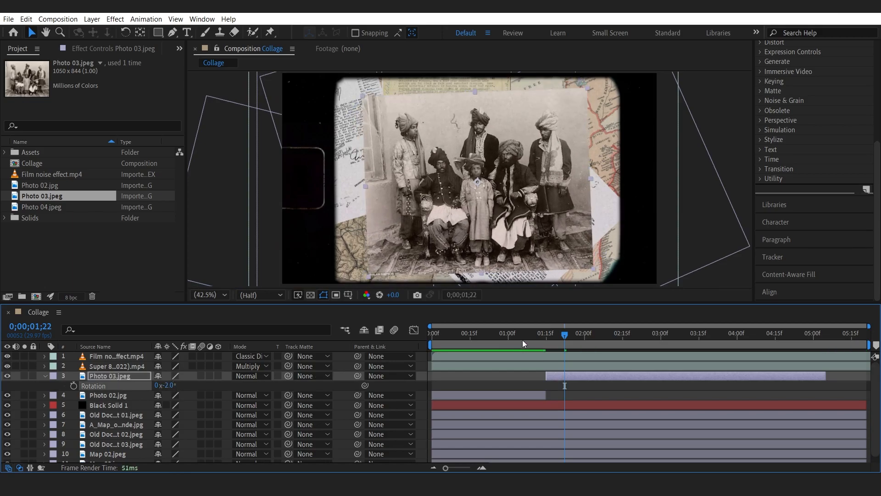
Split Photo 03 into segments at about 2;16 and 3;09 and delete the part after 3;09.
click(559, 335)
drag(566, 337, 683, 341)
key(ctrl+shift+d)
key(ctrl+shift+d)
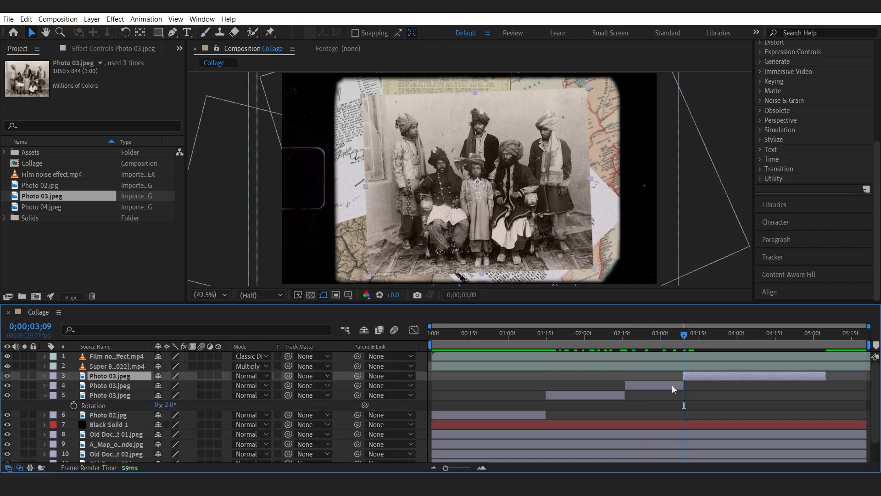
click(672, 385)
click(695, 374)
key(Delete)
click(646, 341)
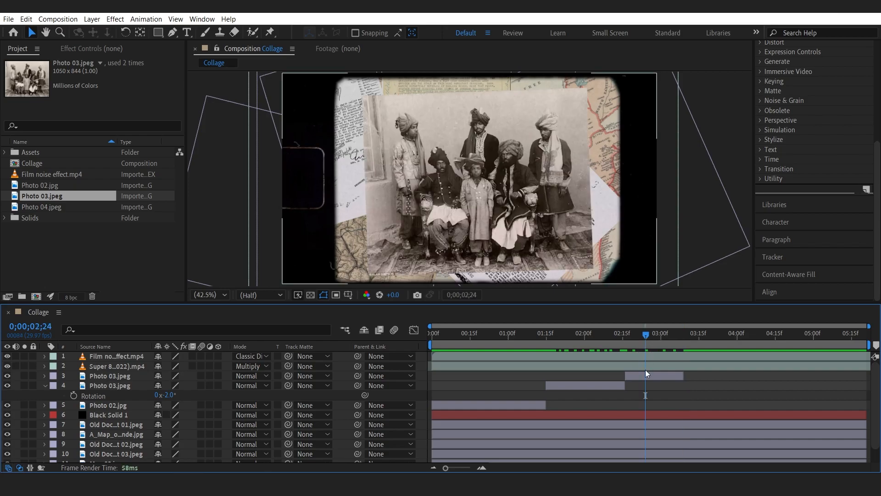
Scale up and reposition the middle Photo 03 segment for a closer shot.
click(645, 374)
key(s)
drag(164, 385, 209, 384)
key(p)
drag(554, 339, 646, 351)
Search the effects for "lum" and apply Lumetri Color to the middle Photo 03 segment.
scroll(791, 110, up, 5)
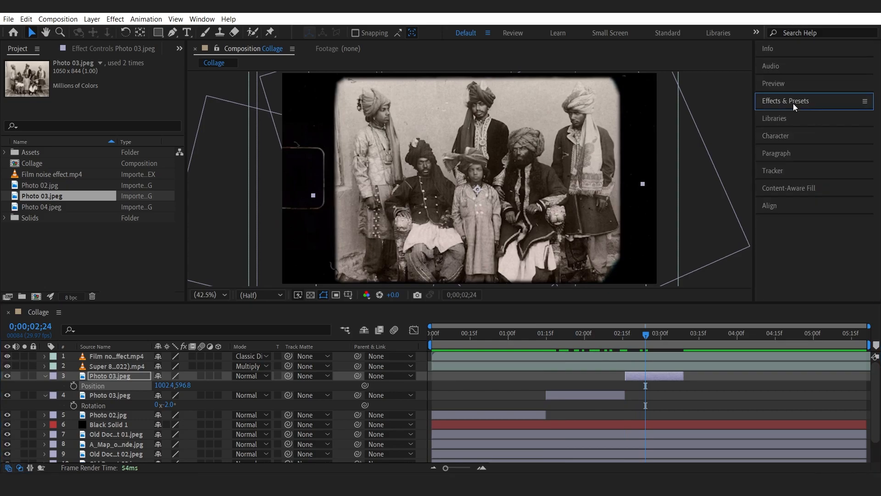
click(793, 117)
text(l)
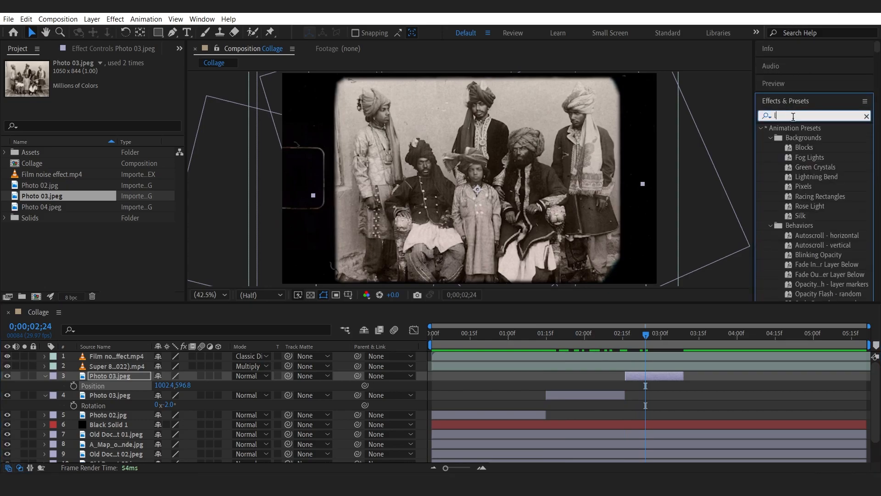
text(um)
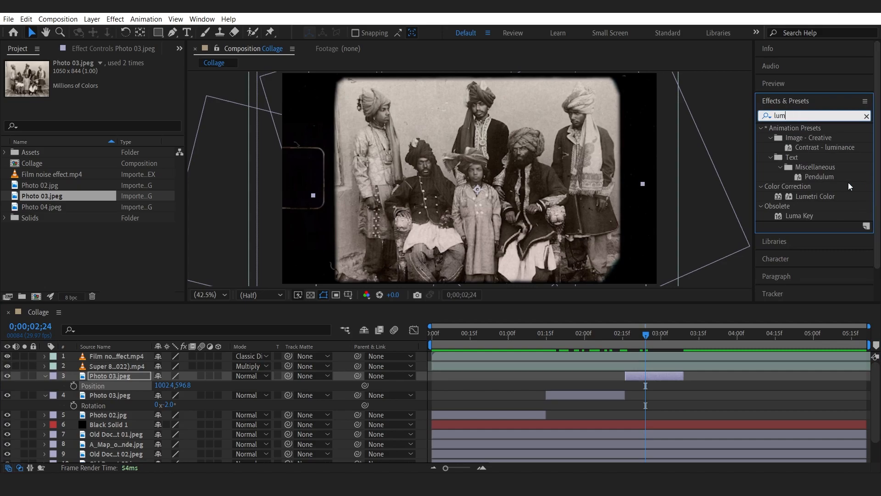
drag(824, 197, 636, 377)
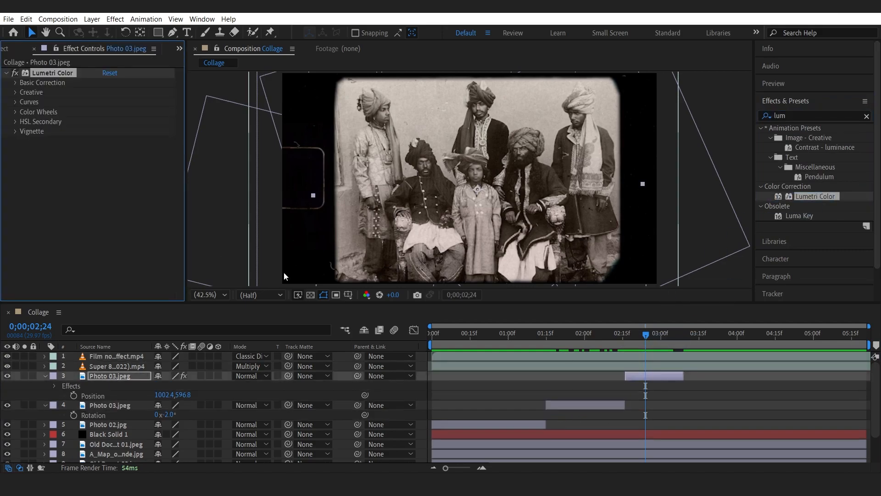
Adjust the Midtones color wheel of the segment's Lumetri Color, then collapse the effect.
click(16, 112)
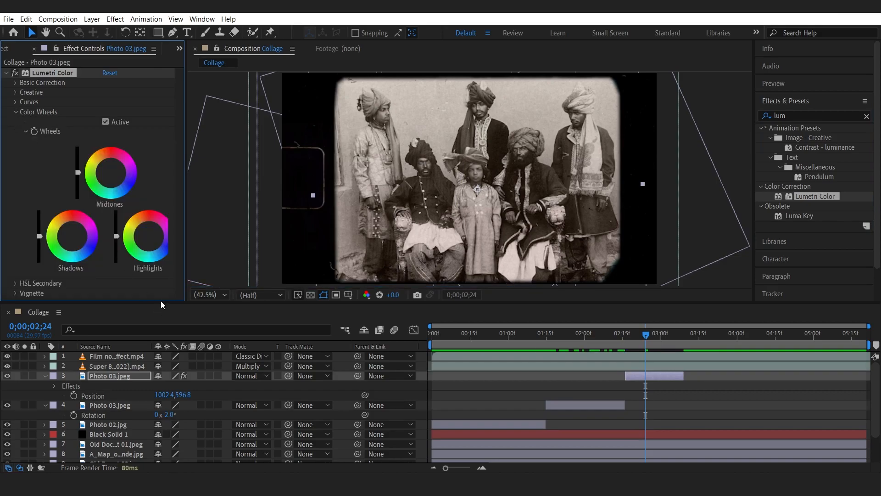
click(528, 337)
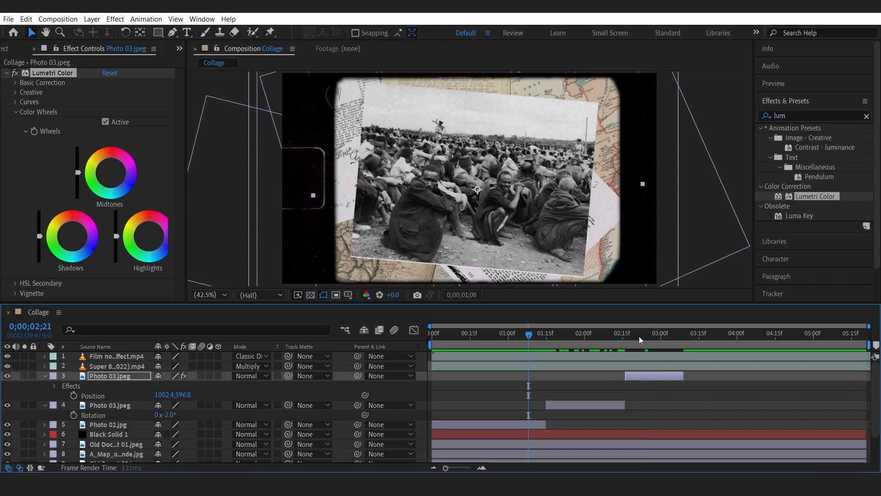
click(638, 336)
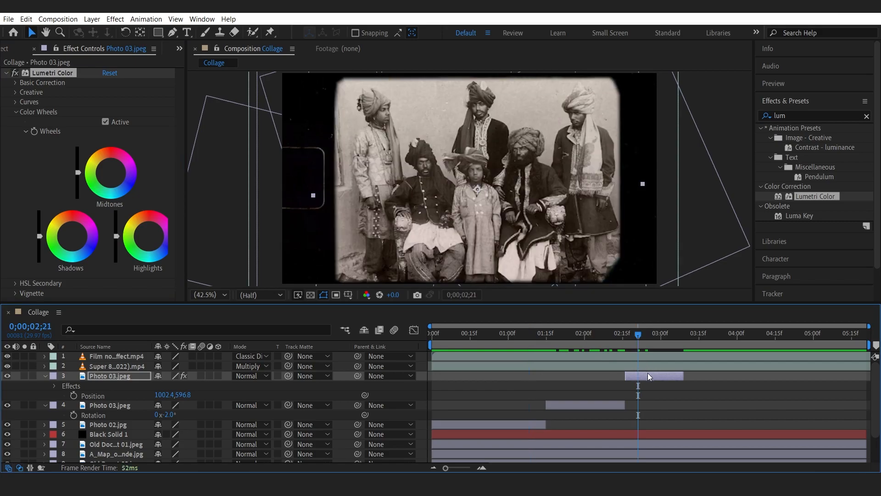
click(112, 174)
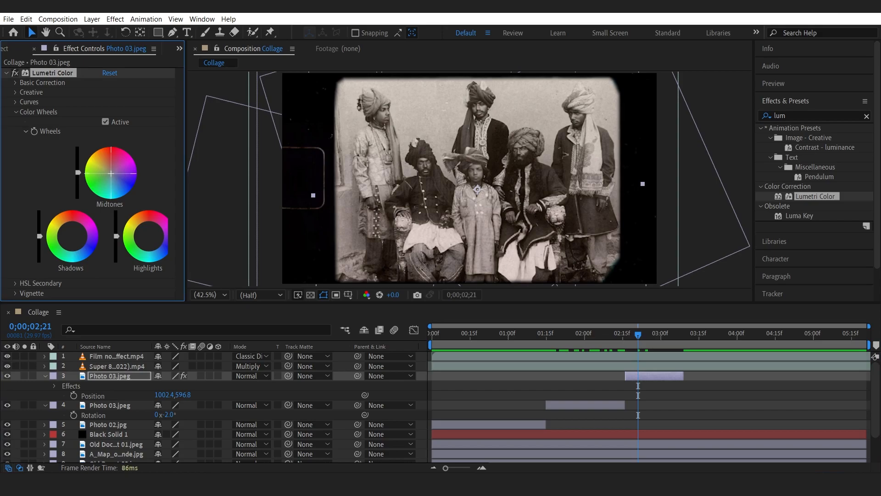
drag(111, 174, 111, 175)
click(7, 74)
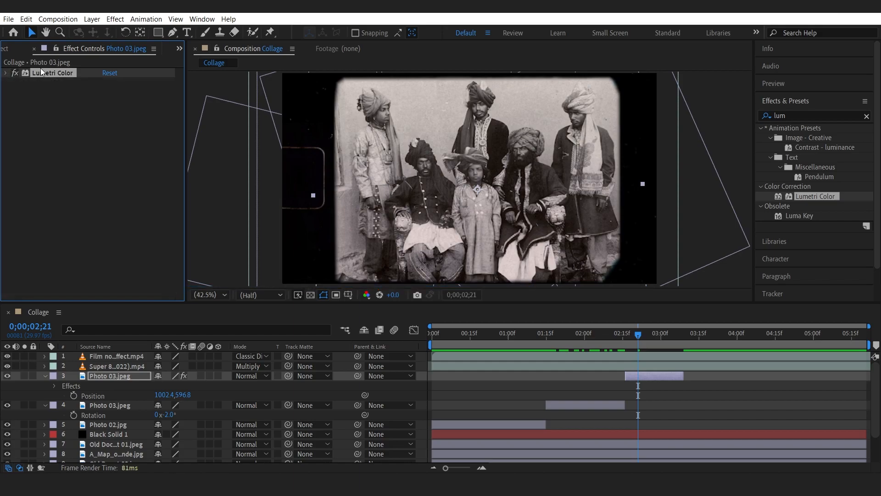
Paste the Lumetri Color effect onto the first Photo 03 segment and collapse the layers' properties.
click(588, 335)
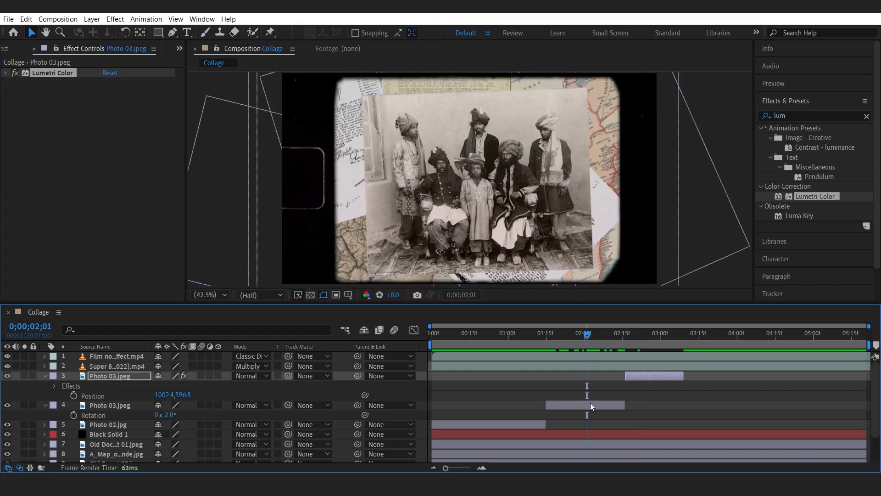
click(590, 404)
key(ctrl+v)
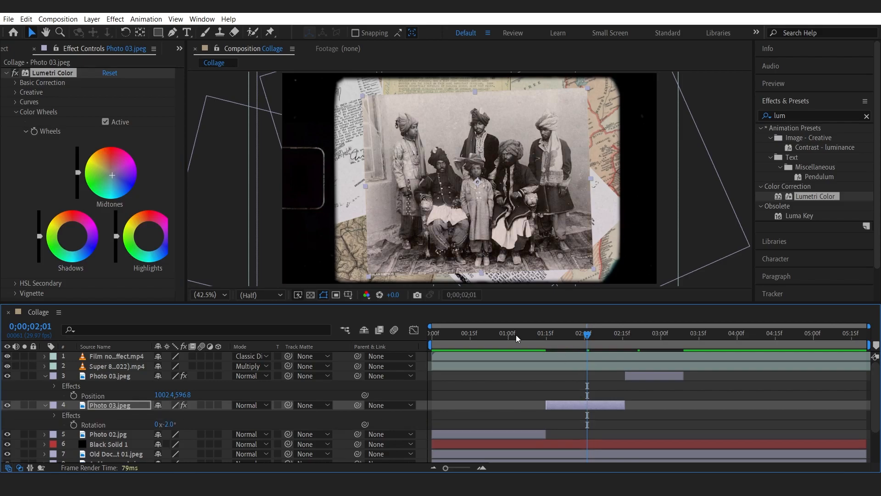
click(531, 334)
drag(532, 335, 681, 351)
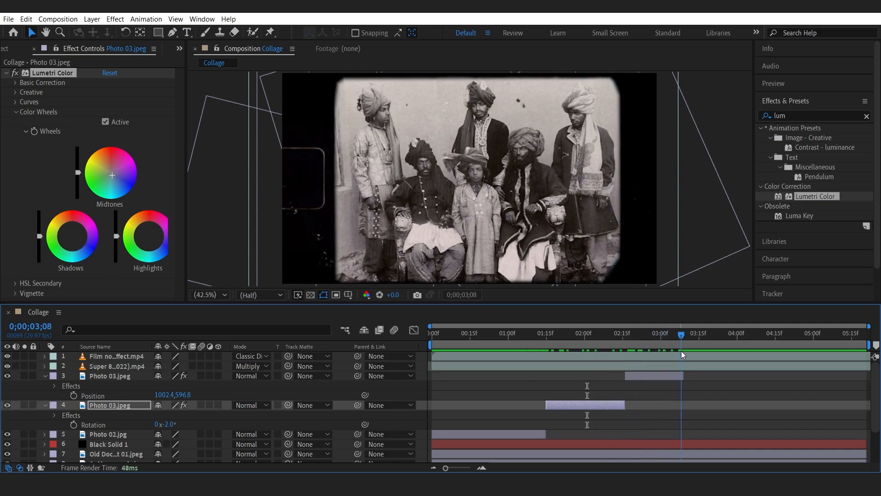
click(45, 375)
click(44, 386)
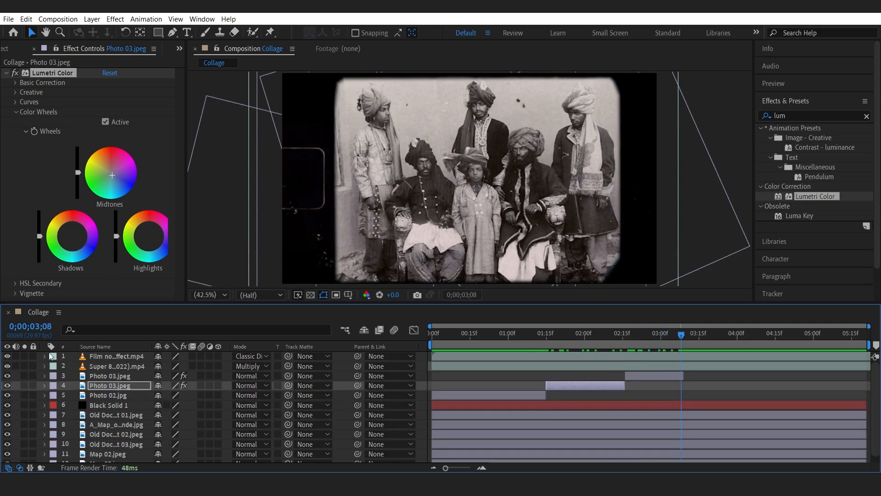
Add Photo 04 to the timeline above the Photo 03 layers and trim its start to 3;09.
click(8, 48)
click(92, 255)
click(46, 207)
drag(116, 336, 114, 372)
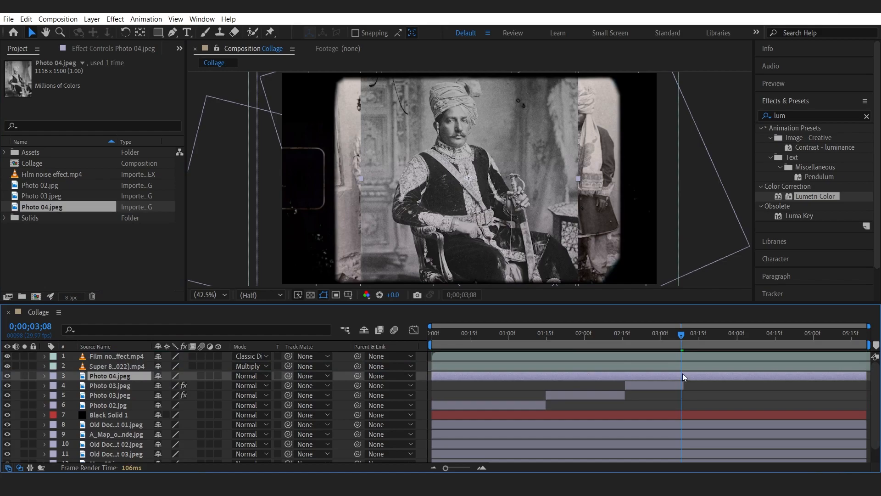
drag(684, 337, 687, 337)
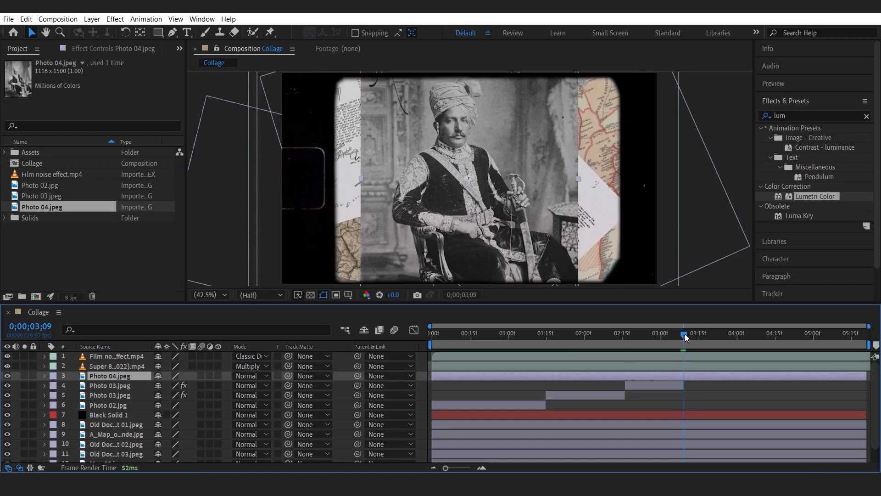
key(alt+bracketleft)
click(679, 385)
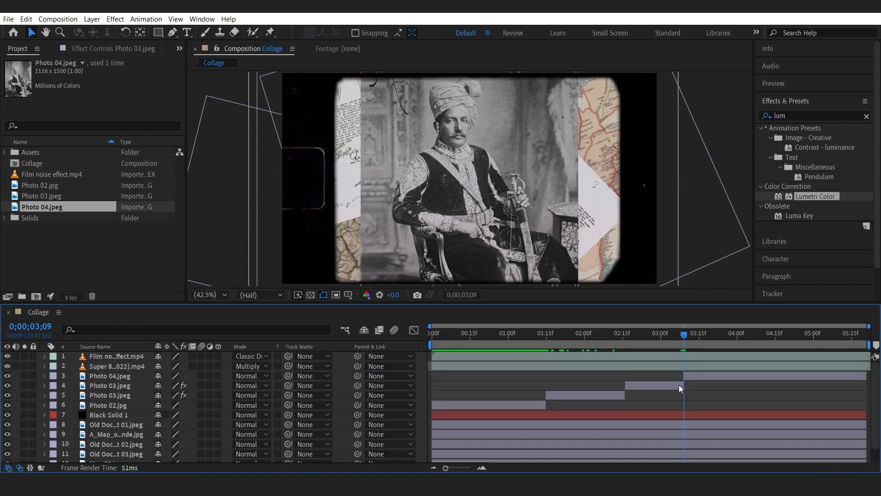
drag(684, 335, 682, 336)
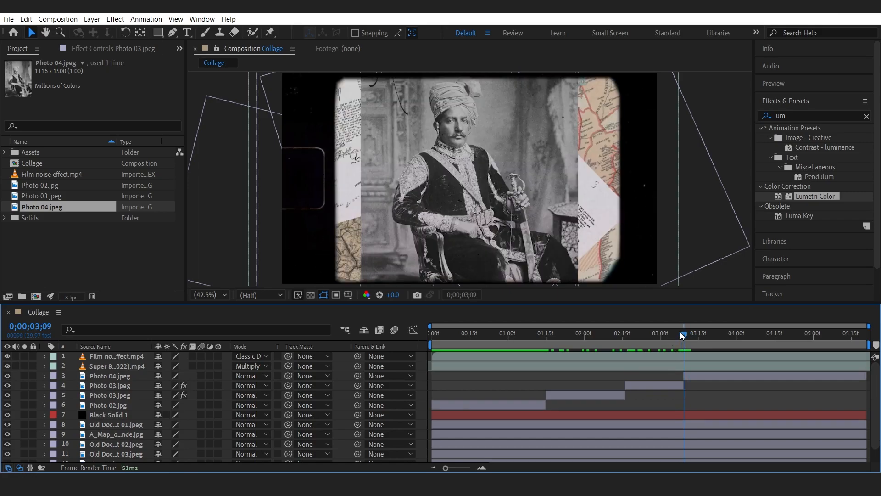
Scale Photo 04 to 145% and set its position to 1027.0, 689.0.
click(697, 376)
key(s)
drag(173, 386, 201, 387)
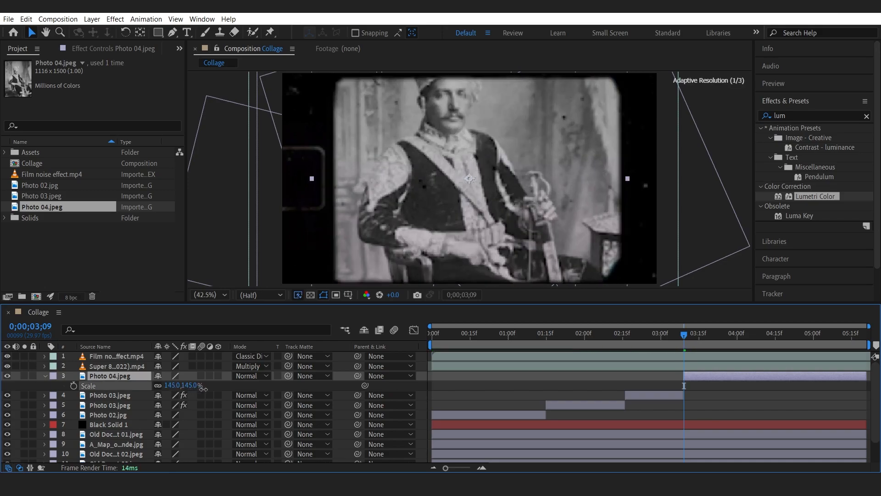
key(p)
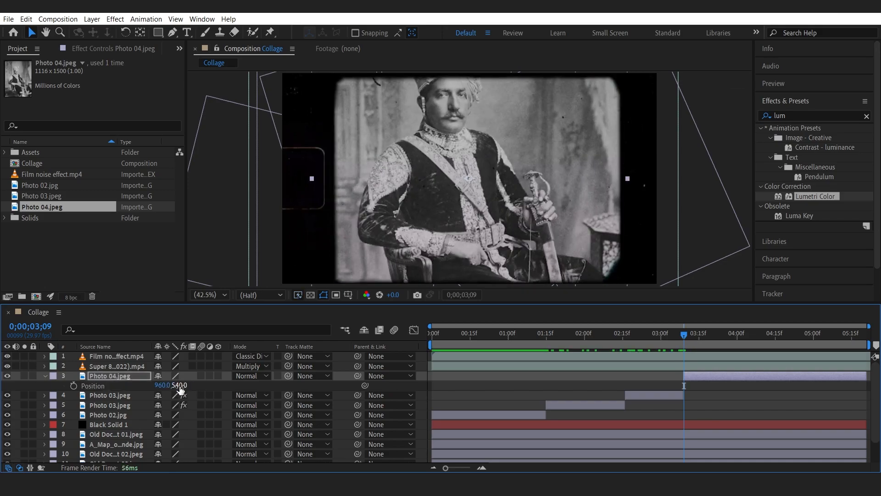
drag(168, 386, 254, 393)
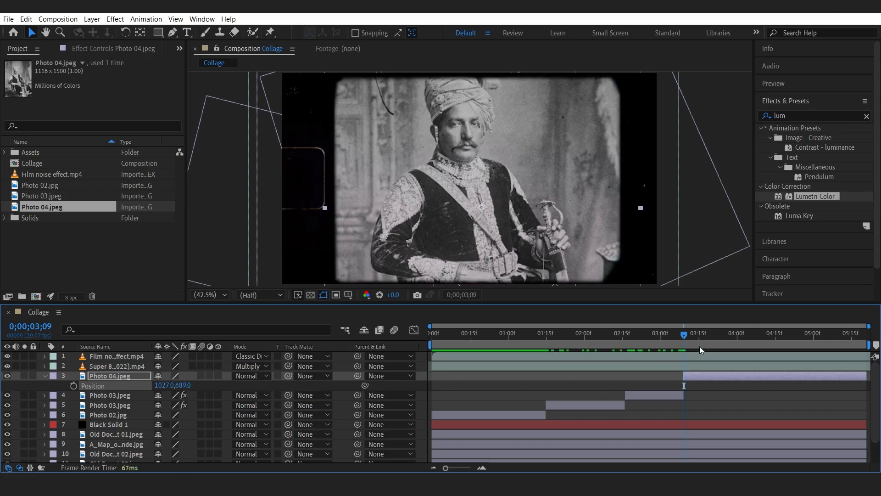
Keyframe Photo 04's position at 3;09, then at 4;04 set it to 1027.0, 786.0.
drag(683, 336, 683, 335)
click(74, 386)
drag(689, 334, 748, 340)
drag(184, 386, 241, 385)
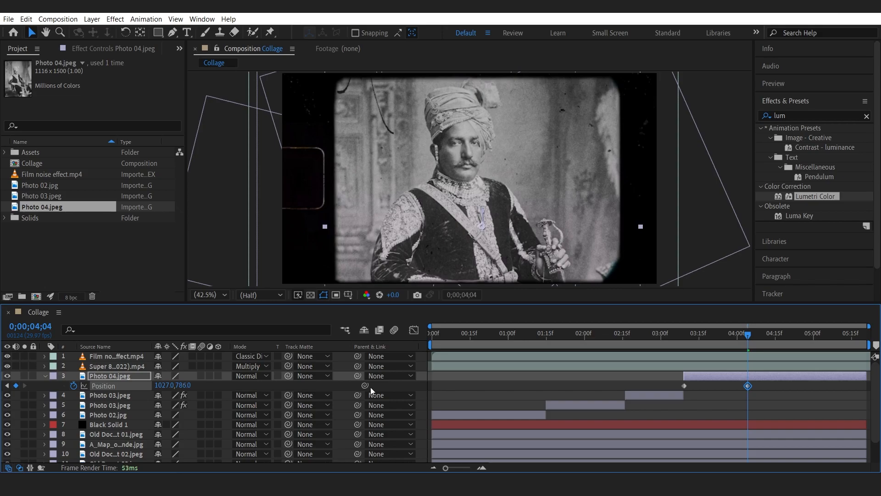
Preview the Photo 04 movement from 3;08.
mouse_move(696, 340)
mouse_down()
mouse_move(678, 334)
mouse_move(717, 343)
mouse_move(681, 346)
mouse_up()
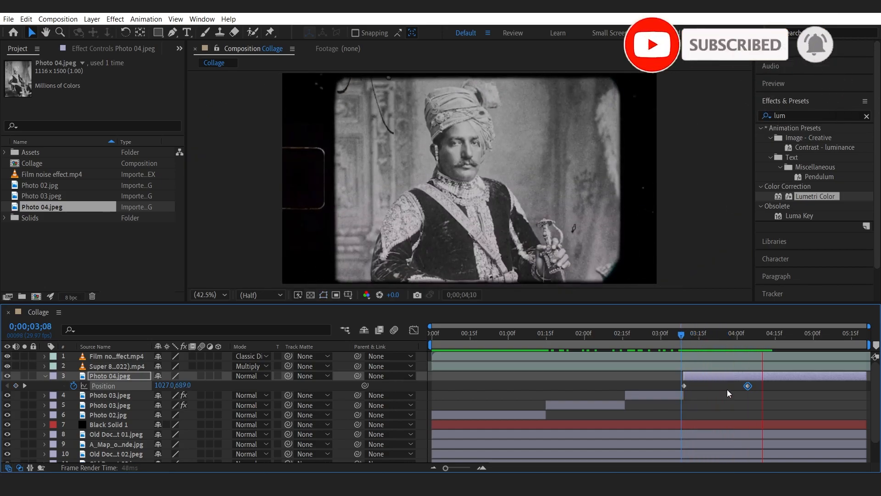
key(space)
click(683, 335)
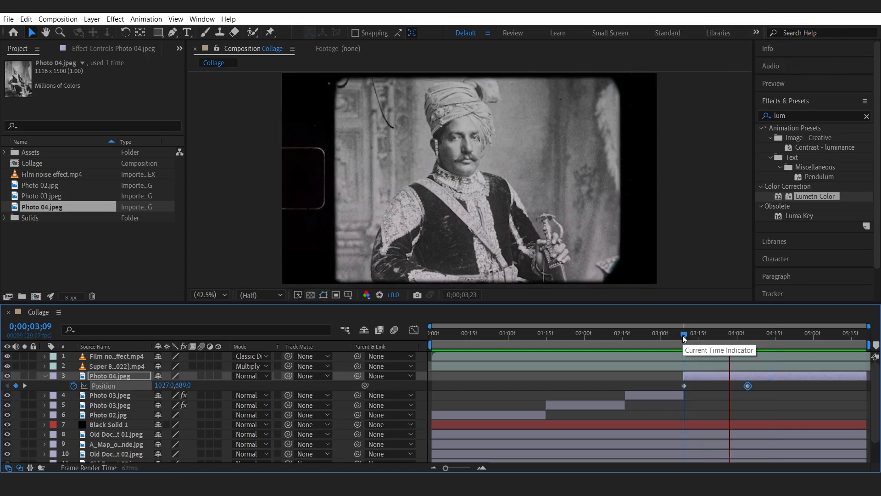
Apply Easy Ease In to Photo 04's second Position keyframe.
key(space)
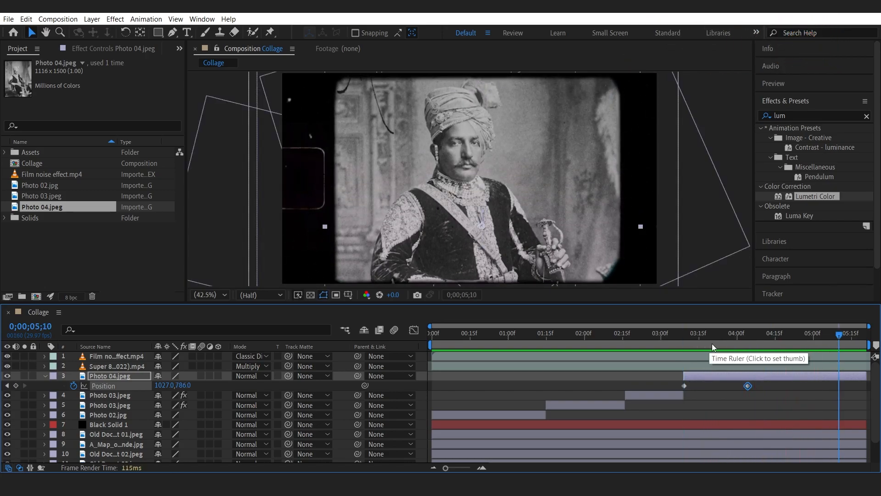
click(737, 338)
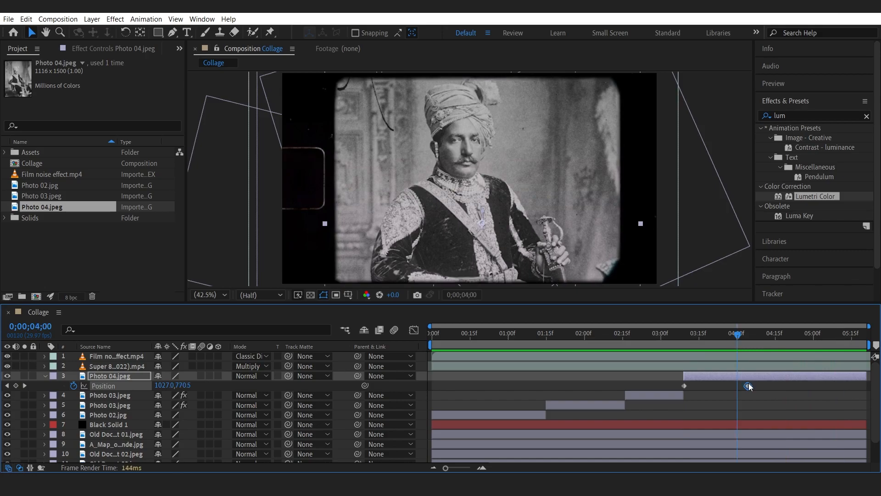
right_click(748, 384)
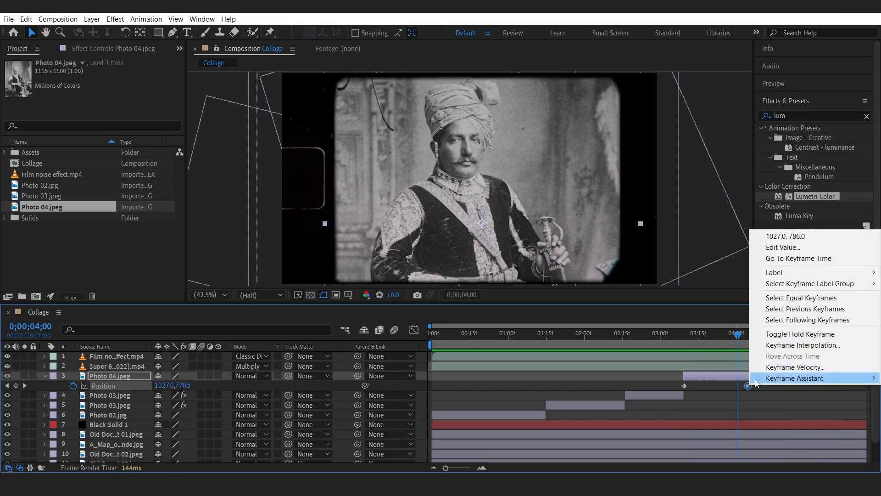
mouse_move(759, 378)
click(703, 433)
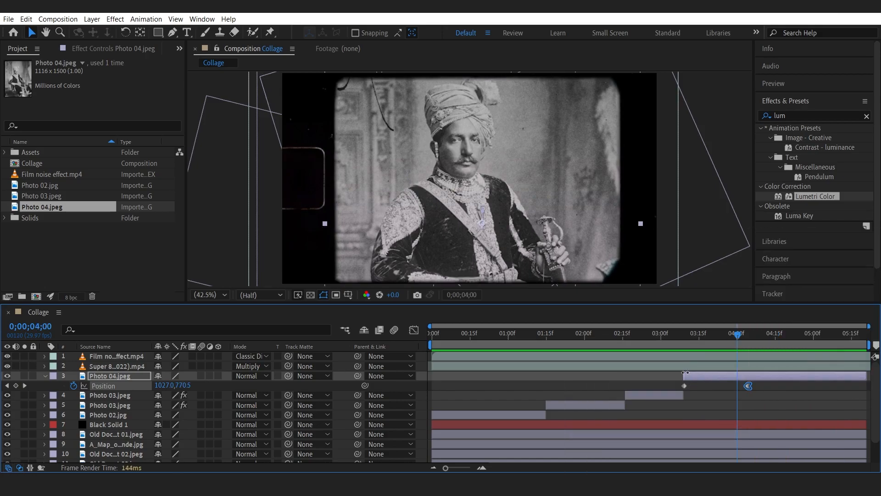
Apply easing to Photo 04's first Position keyframe at 3;09.
click(675, 337)
key(space)
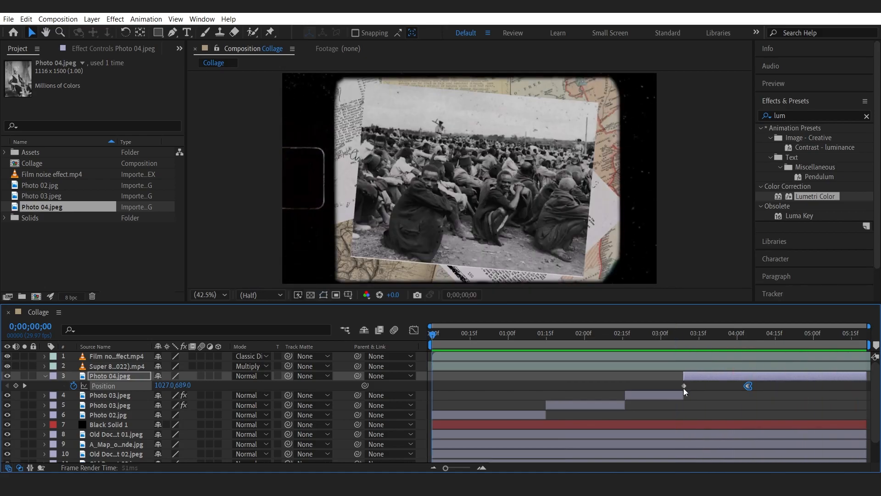
right_click(684, 387)
mouse_move(692, 381)
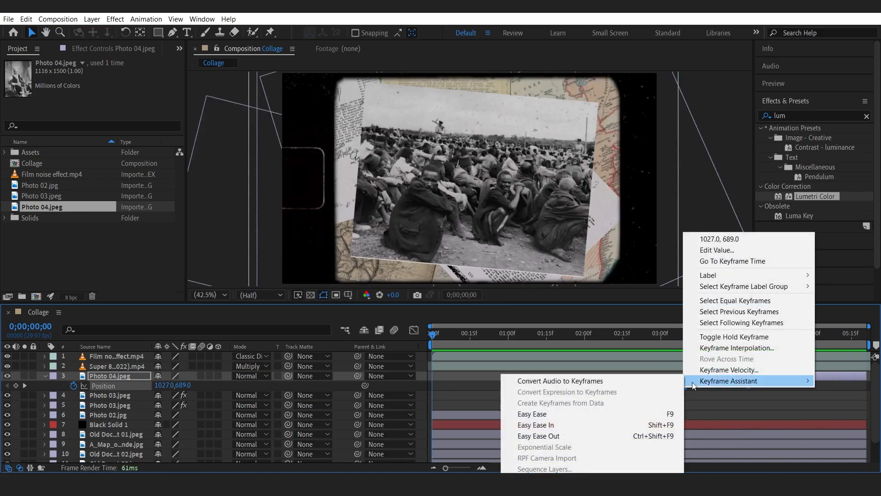
click(647, 419)
Preview the eased Photo 04 movement and collapse the layer's properties.
click(678, 335)
key(space)
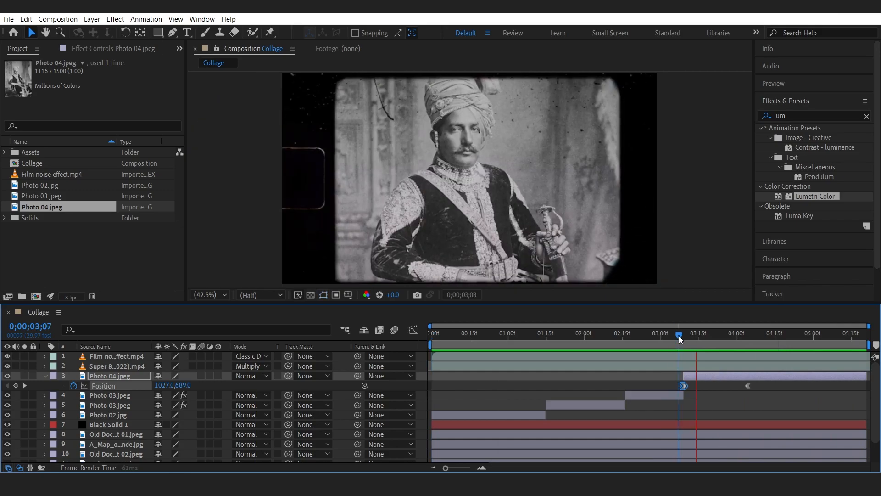
click(749, 385)
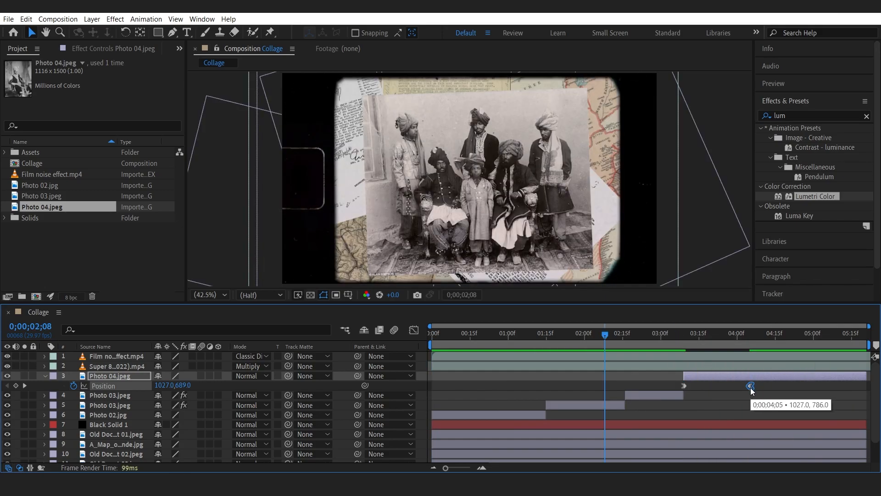
mouse_move(739, 331)
mouse_down()
mouse_move(681, 337)
mouse_move(751, 335)
mouse_up()
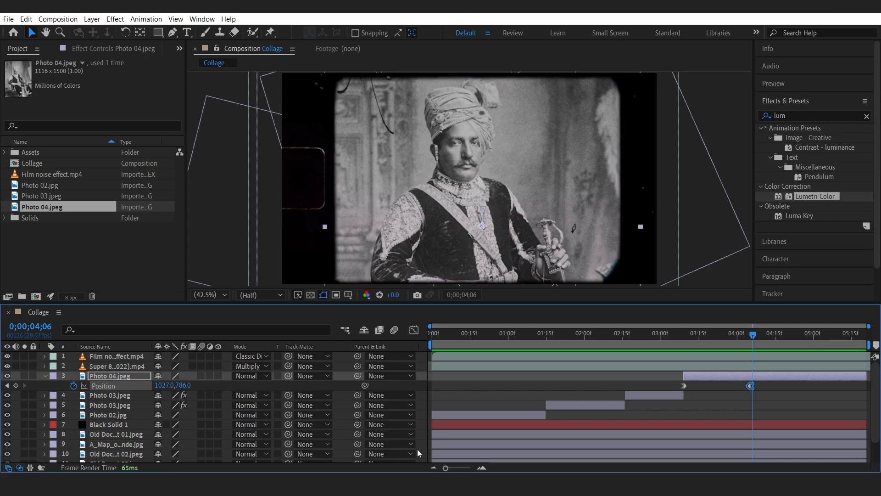
click(44, 375)
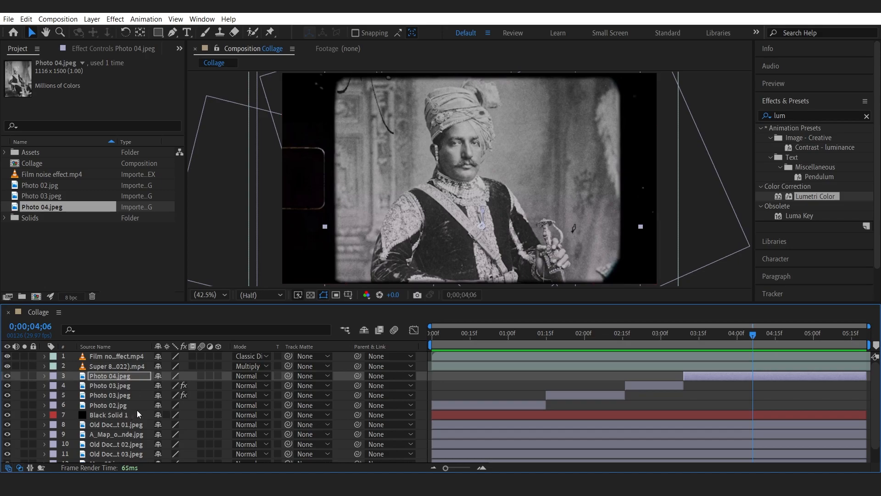
Draw a straight diagonal line with the Pen tool across the man's face.
click(756, 335)
drag(756, 335, 753, 336)
scroll(177, 442, down, 2)
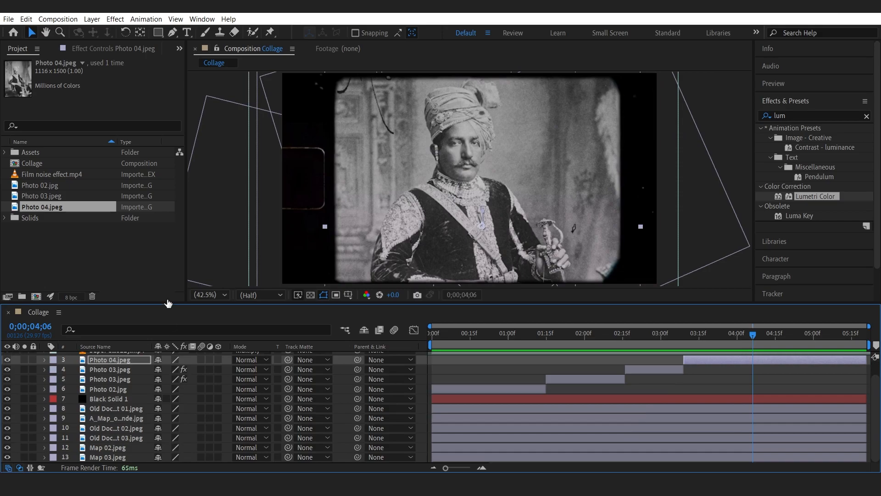
drag(169, 302, 169, 271)
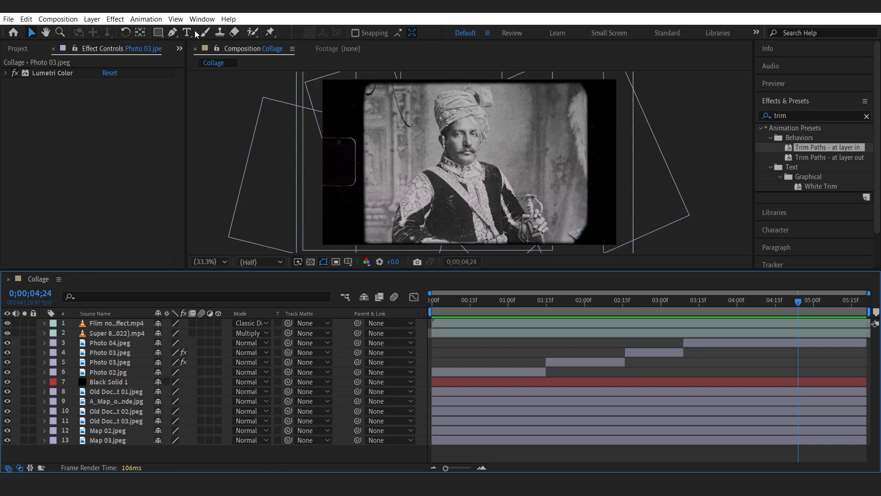
click(173, 32)
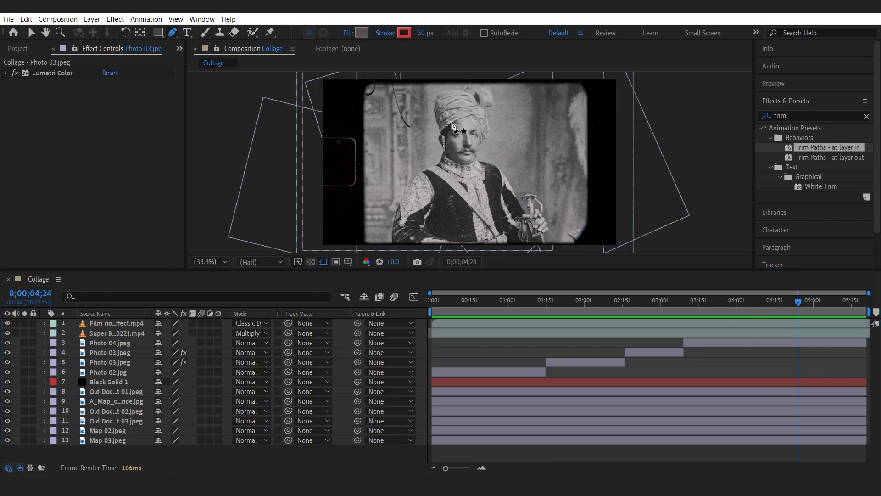
click(446, 118)
click(477, 163)
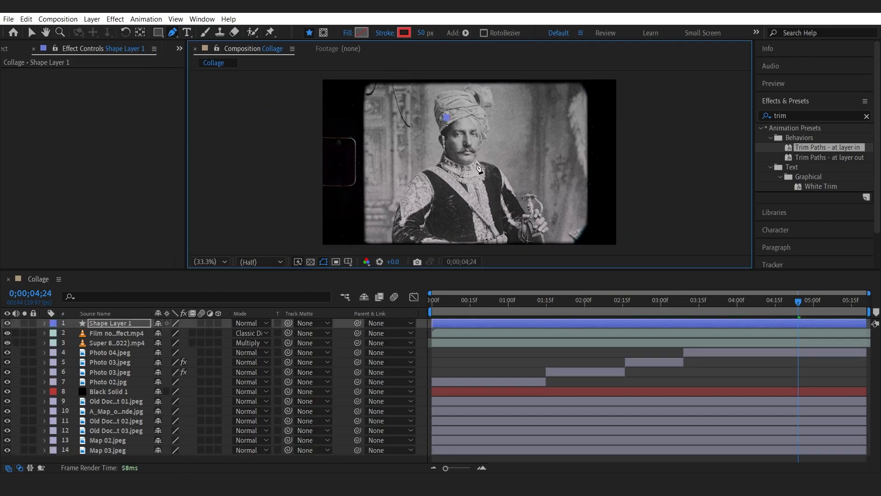
Set the line's stroke colour to red.
click(410, 35)
mouse_move(186, 125)
mouse_down()
mouse_move(189, 109)
mouse_move(165, 140)
mouse_move(178, 146)
mouse_move(181, 137)
mouse_move(166, 142)
mouse_move(180, 147)
mouse_up()
click(298, 115)
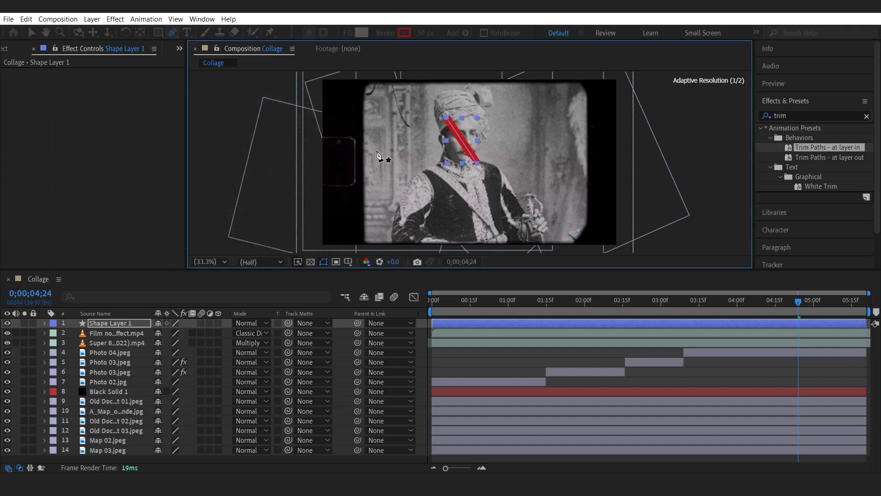
Draw a second line crossing the first to form a red X over the face.
click(124, 458)
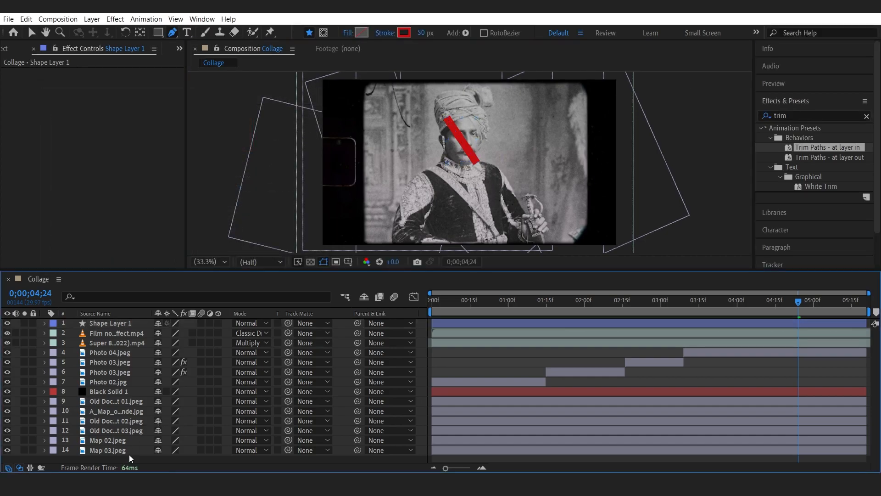
click(475, 122)
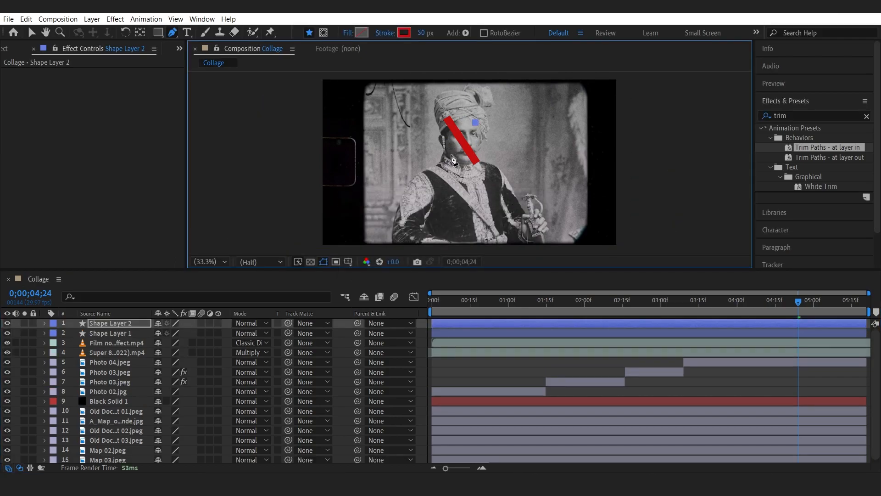
click(452, 155)
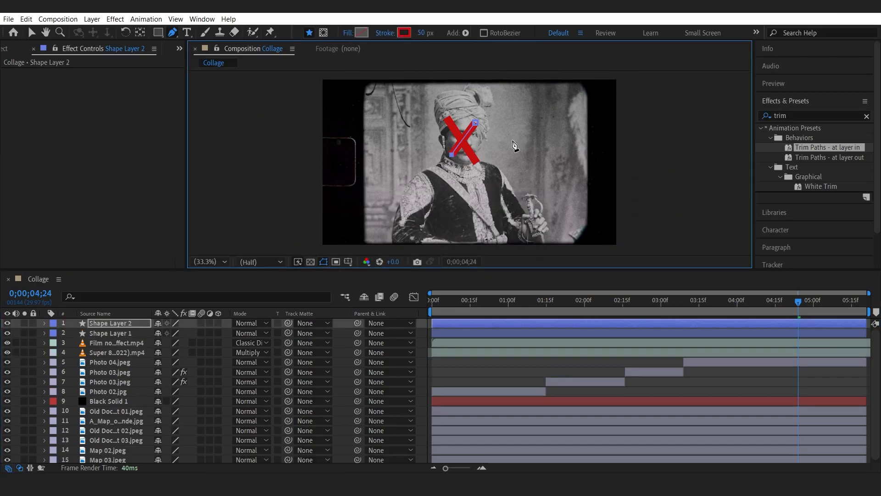
Apply the Roughen Edges effect to Shape Layer 1.
click(133, 333)
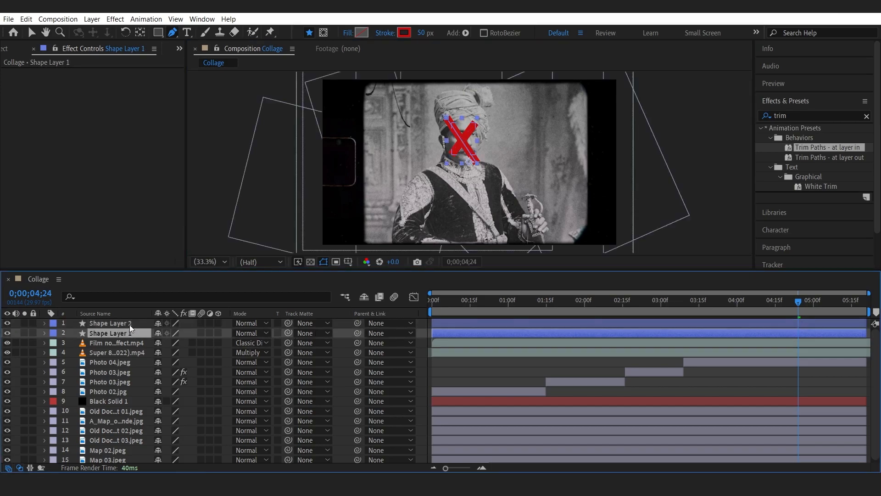
click(130, 324)
click(129, 332)
key(ctrl+space)
text(rough)
key(Return)
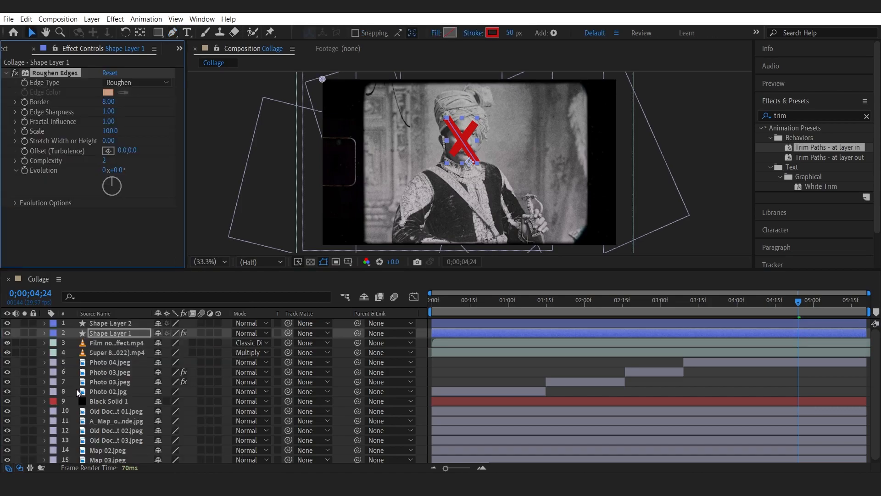
Set Roughen Edges' Border to 15 and Complexity to 10.
click(107, 102)
text(15)
key(Return)
drag(110, 161, 116, 160)
click(119, 211)
Paste the Roughen Edges effect onto Shape Layer 2.
click(49, 74)
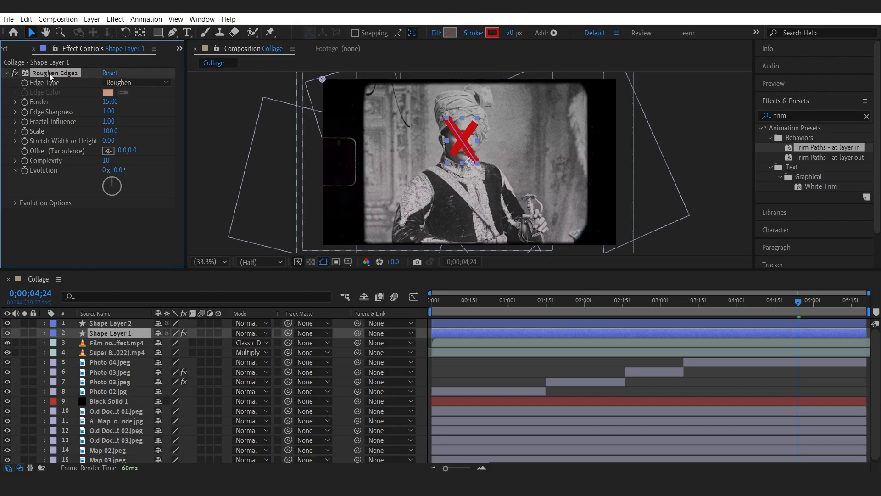
click(115, 324)
key(ctrl+v)
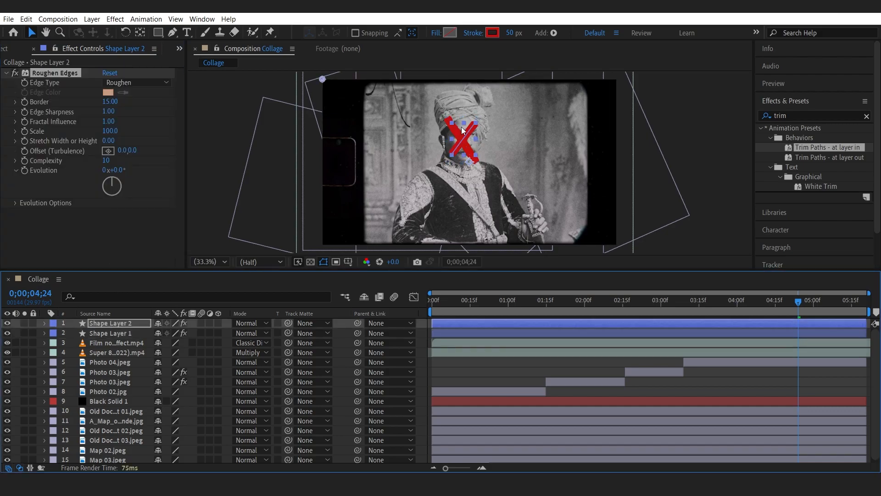
scroll(463, 132, up, 3)
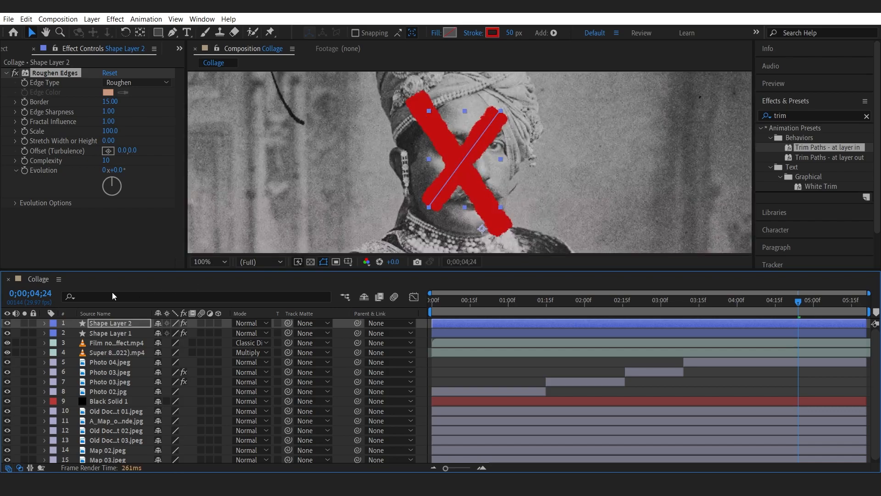
click(14, 73)
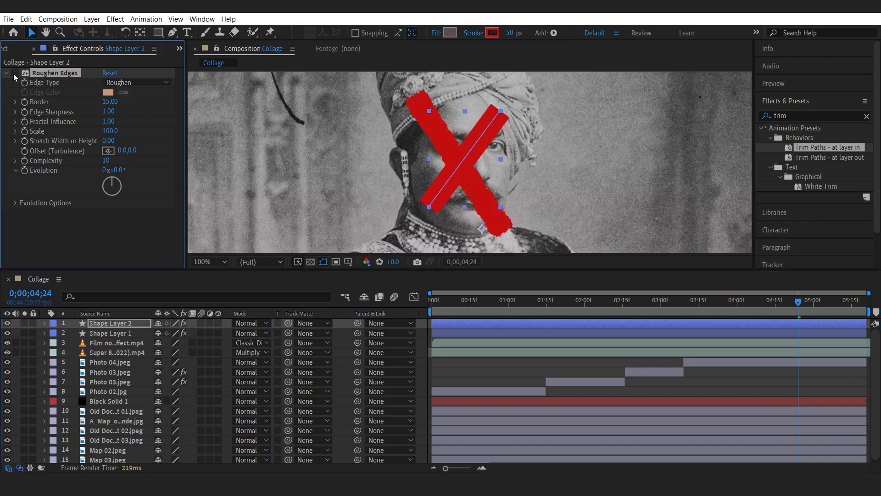
Split both shape layers at 0;00;04;01.
click(698, 304)
click(720, 365)
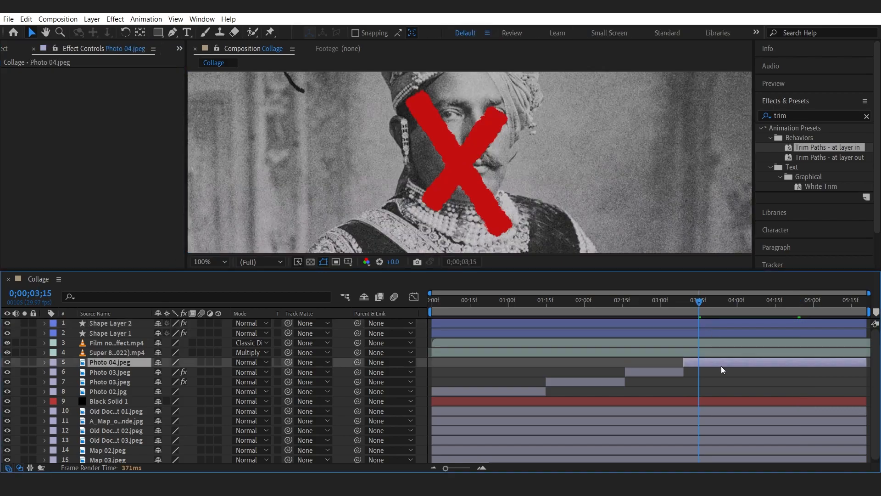
key(p)
click(737, 304)
click(739, 306)
click(738, 323)
shift+click(738, 334)
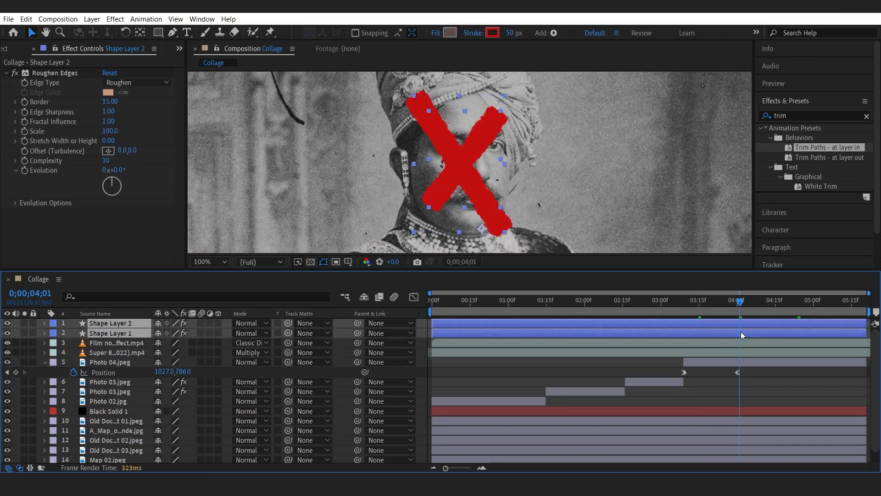
key(ctrl+shift+d)
Delete the shape layer segments before 4;01.
click(728, 337)
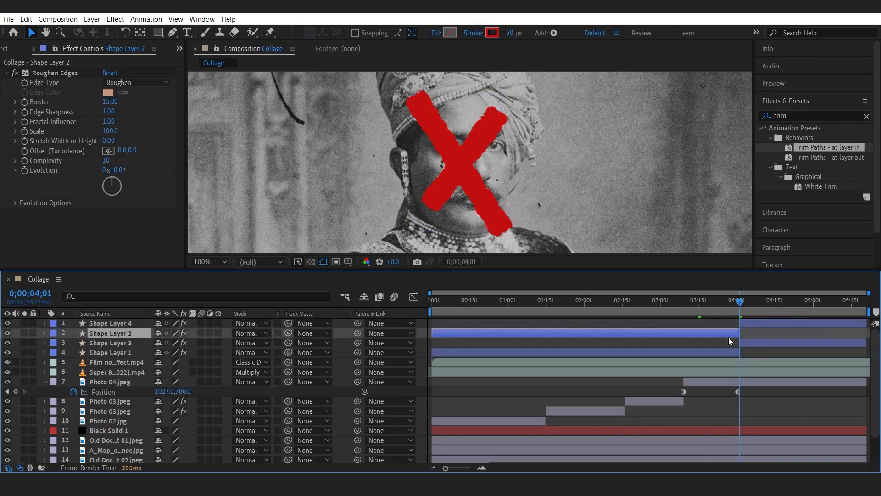
ctrl+click(730, 350)
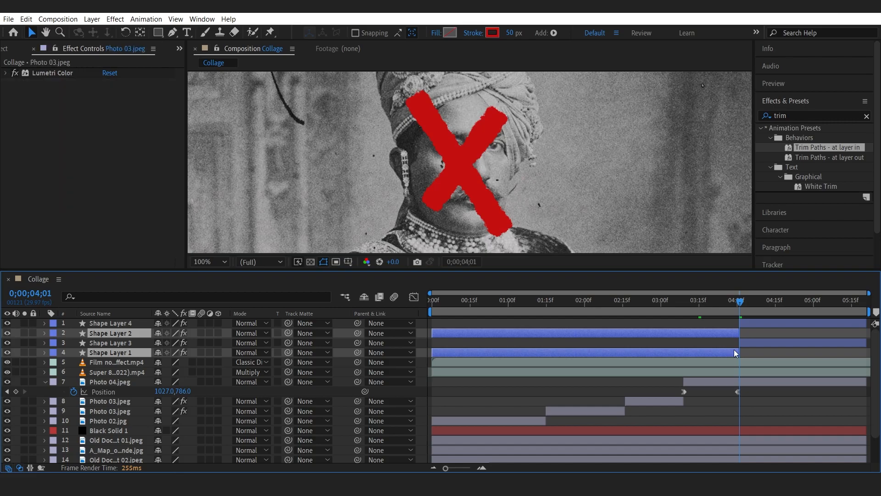
key(Delete)
Apply the Trim Paths - at layer in preset to both shape layers and expand Shape Layer 3's Trim Paths properties.
drag(814, 148, 772, 323)
drag(808, 147, 763, 329)
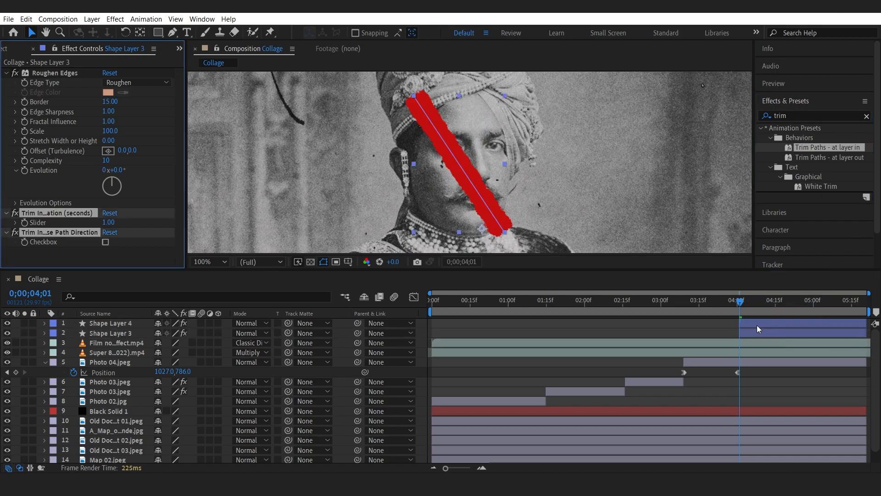
click(754, 324)
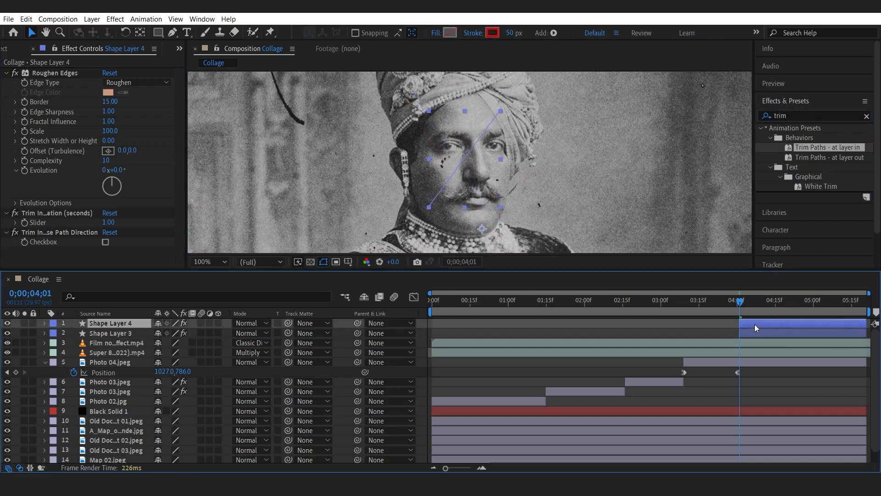
click(44, 333)
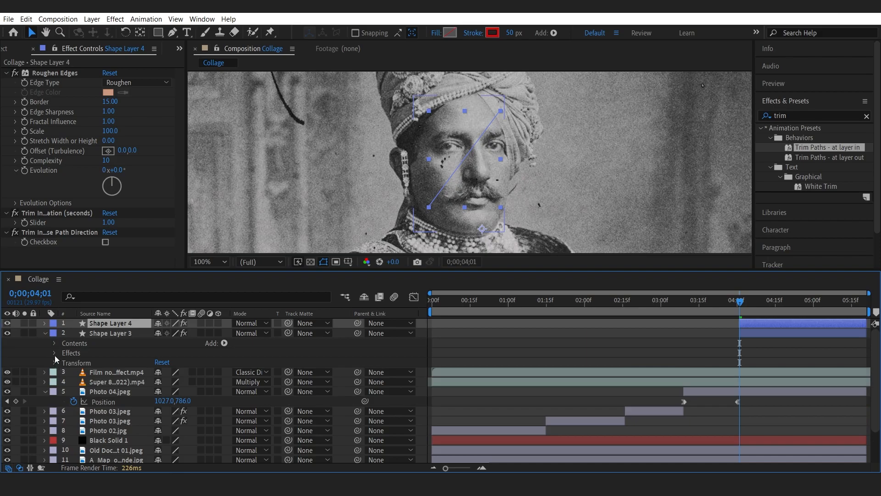
click(54, 352)
click(54, 352)
click(54, 343)
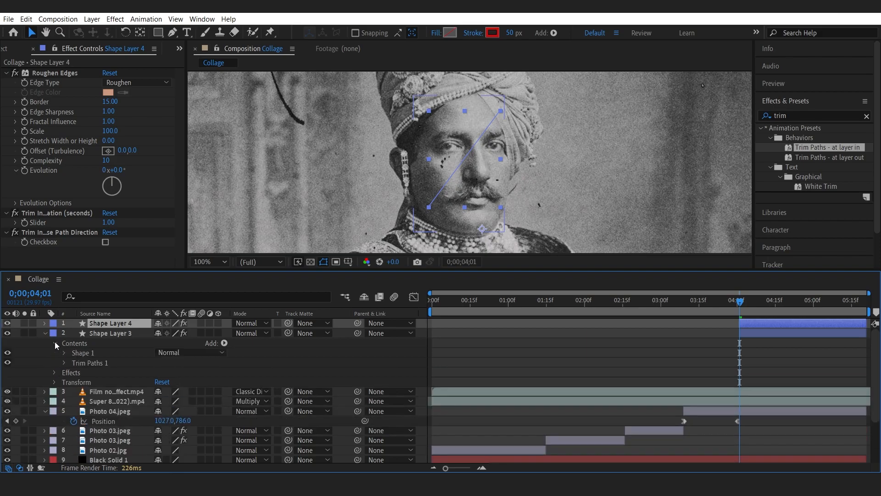
click(64, 362)
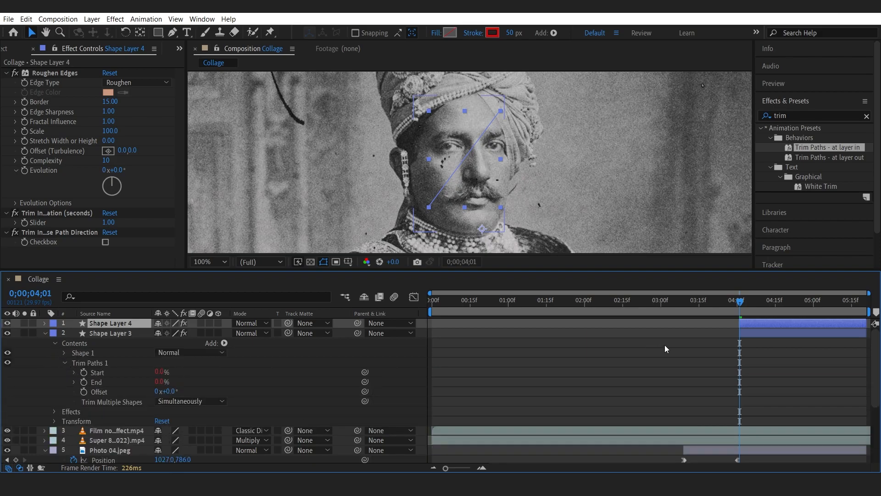
Preview the X being drawn on from 4;01.
mouse_move(756, 302)
mouse_down()
mouse_move(850, 319)
mouse_move(740, 319)
mouse_up()
key(space)
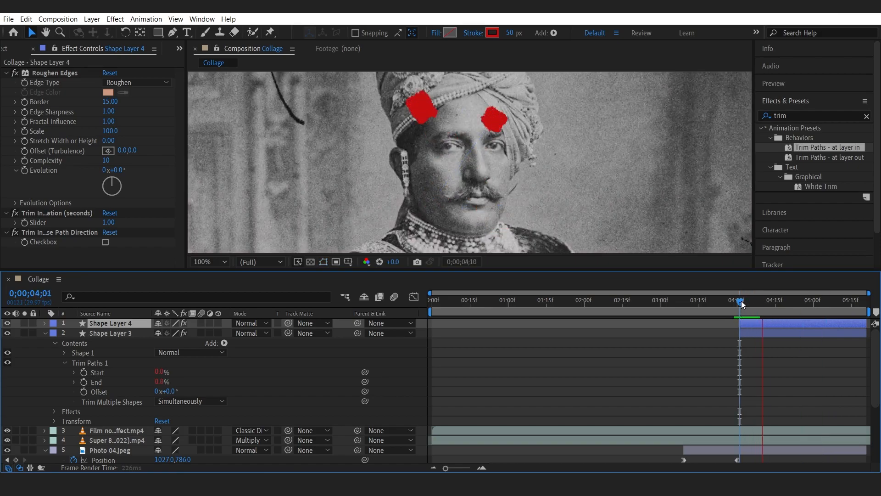
key(space)
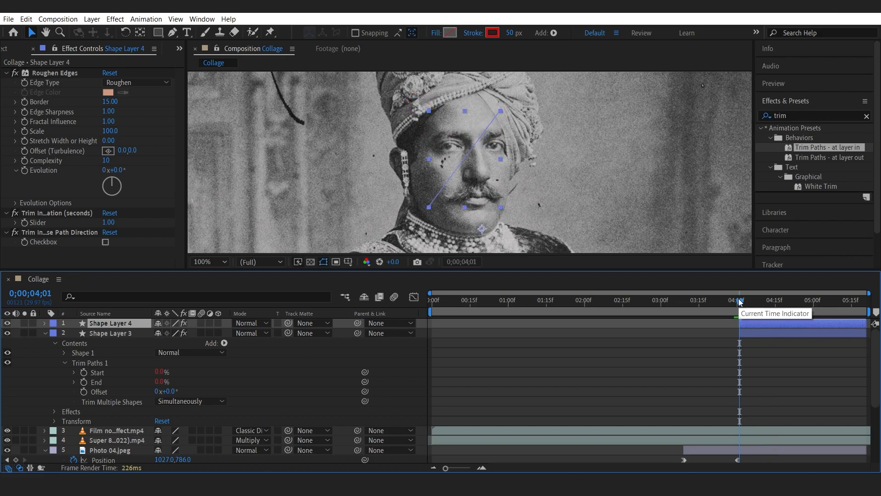
key(space)
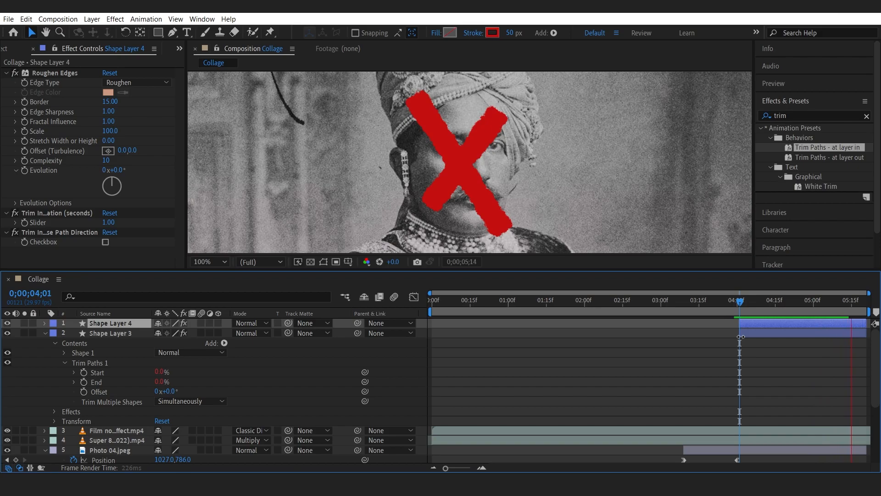
Preview the X being drawn on, viewing the whole composition frame at reduced magnification.
key(space)
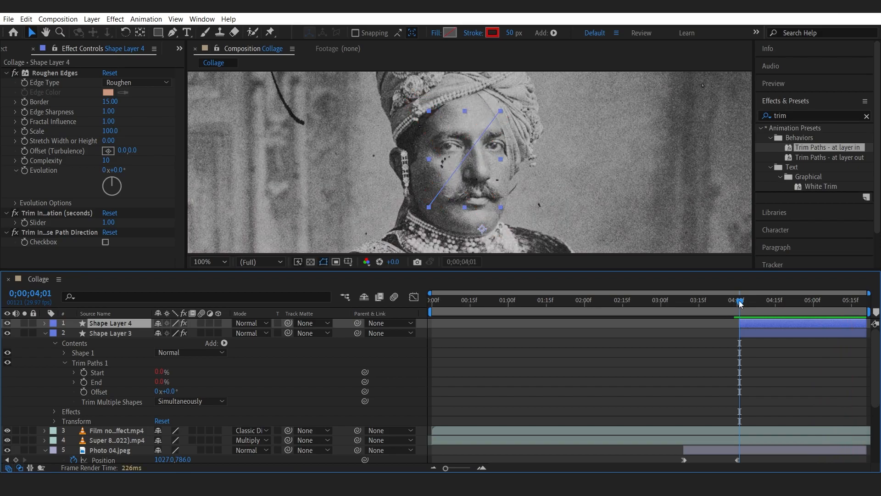
mouse_move(749, 323)
mouse_down()
mouse_move(756, 323)
mouse_move(750, 305)
mouse_move(791, 303)
mouse_move(782, 323)
mouse_move(769, 307)
mouse_move(865, 306)
mouse_up()
click(744, 302)
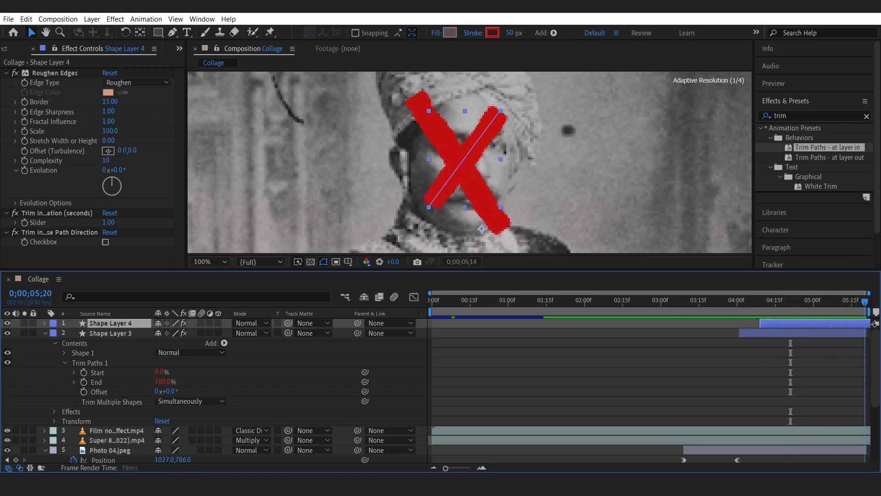
click(48, 332)
drag(157, 270, 157, 244)
click(203, 233)
click(216, 256)
drag(200, 273, 200, 274)
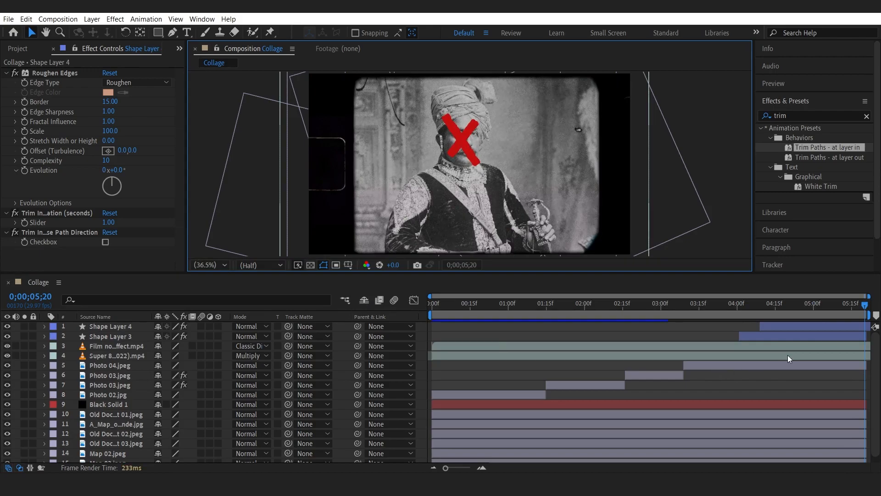
click(743, 305)
drag(754, 307, 849, 326)
Change the Collage composition's duration to 0;00;07;21 in Composition Settings.
click(58, 20)
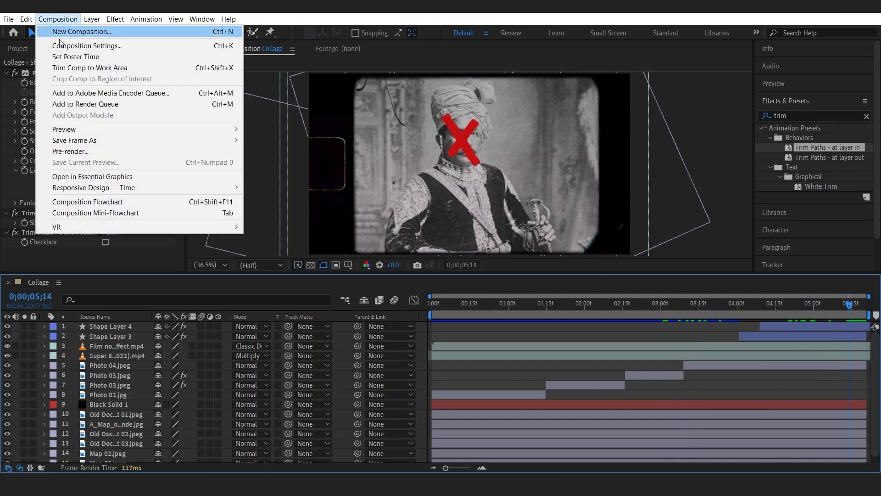
click(91, 45)
click(365, 285)
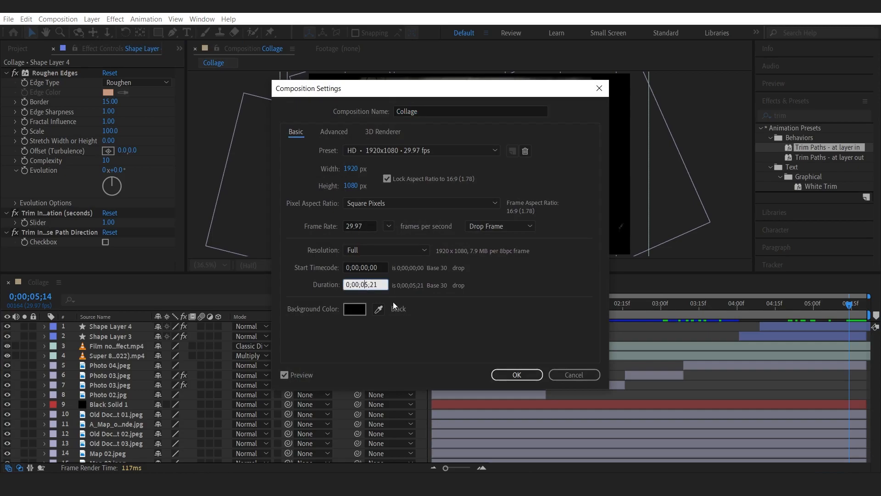
key(Delete)
text(7)
click(513, 374)
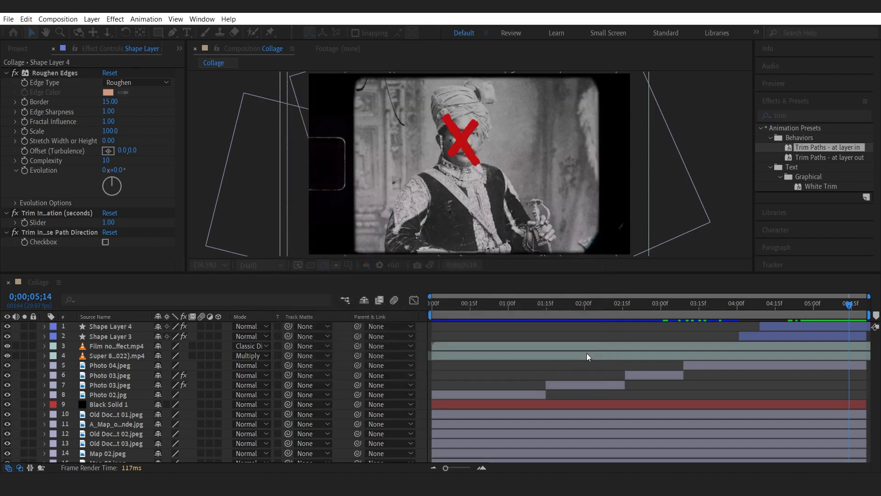
Extend the Black Solid 1, document and map layers to the end of the composition.
click(445, 467)
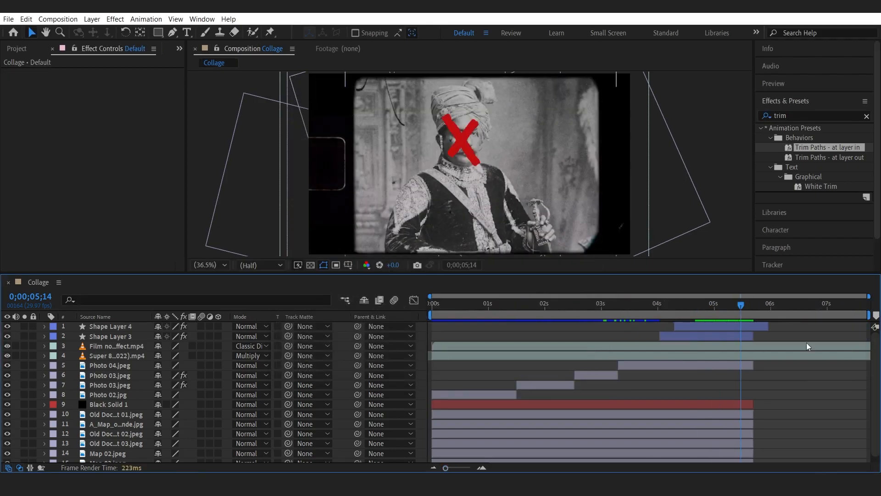
drag(743, 303, 754, 304)
click(737, 305)
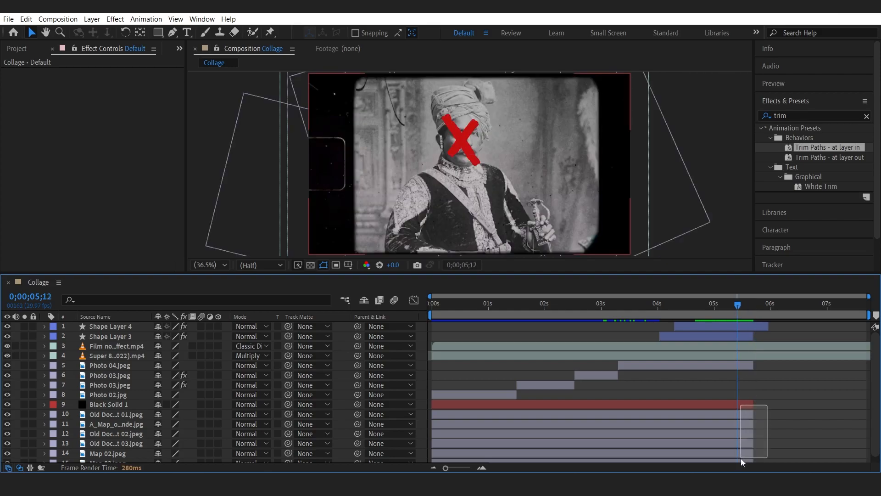
scroll(741, 444, down, 1)
click(742, 398)
shift+click(744, 455)
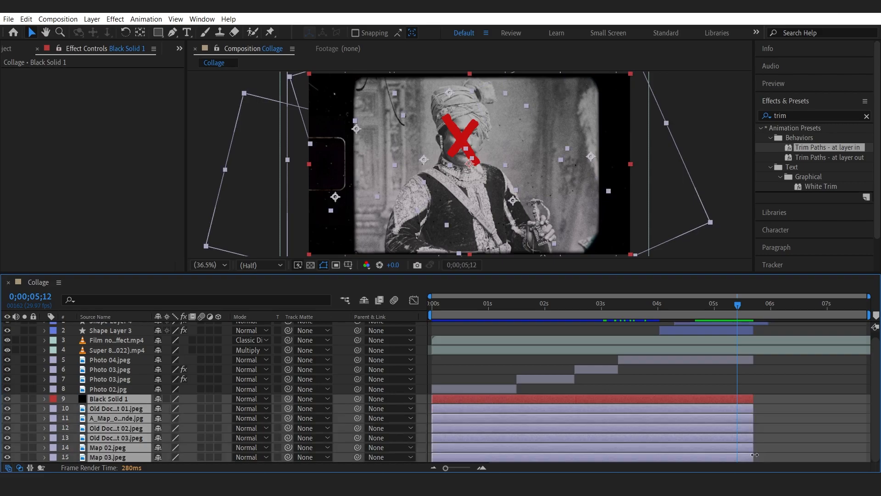
drag(847, 454, 872, 454)
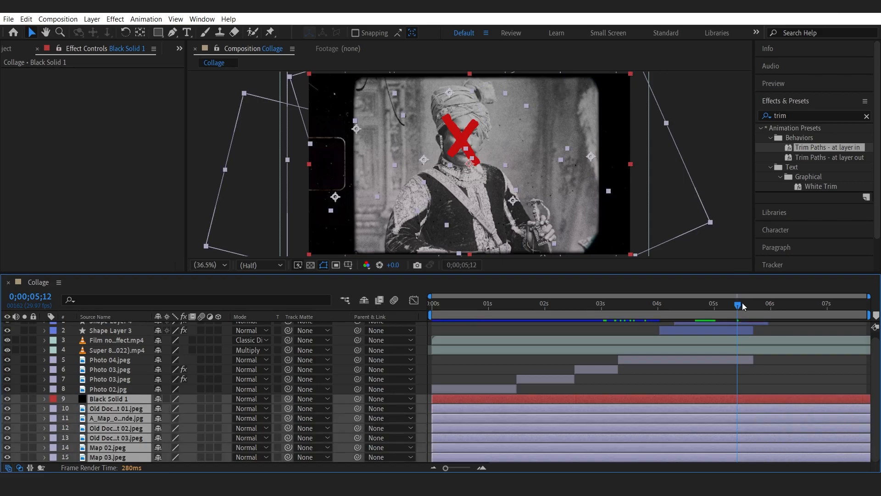
Extend Photo 04 and both shape layers to the end of the composition.
scroll(743, 351, up, 1)
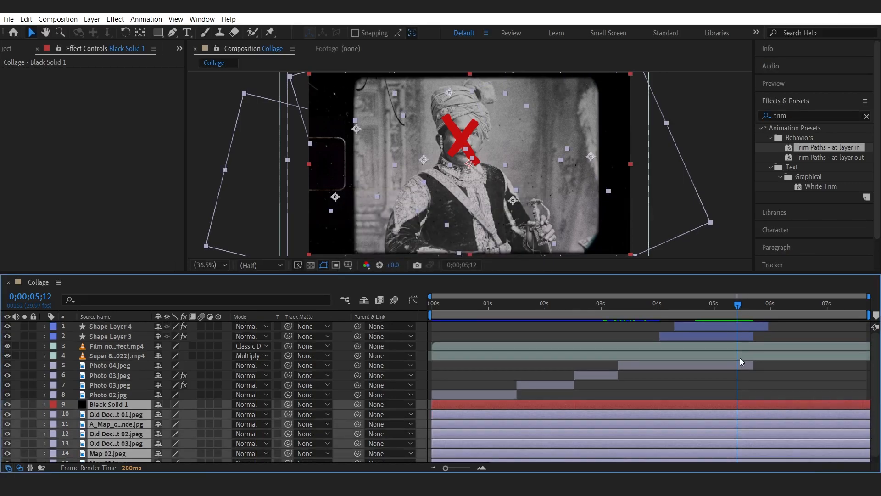
drag(751, 365, 870, 365)
drag(752, 336, 870, 325)
click(764, 325)
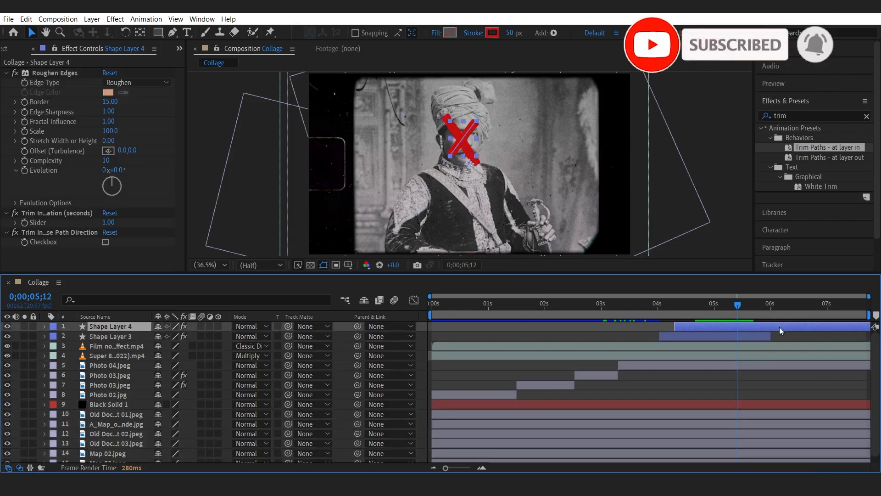
drag(769, 336, 877, 338)
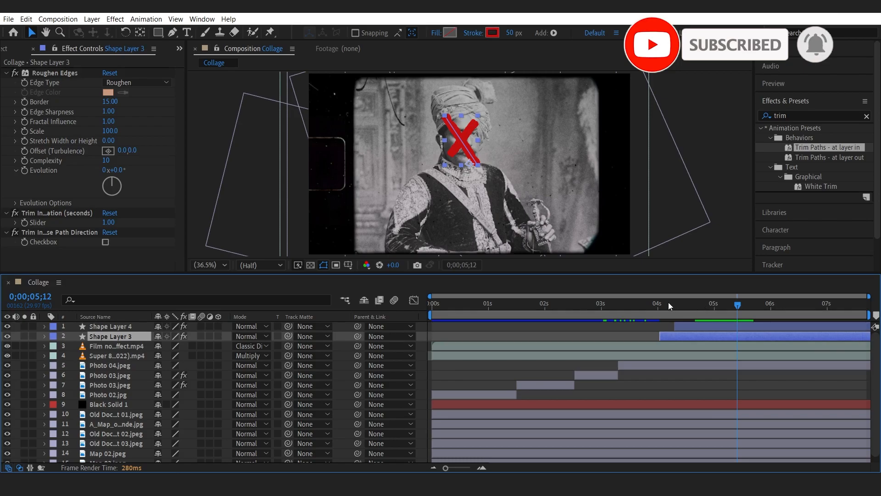
Preview the composition from around 0;00;03;28.
click(653, 302)
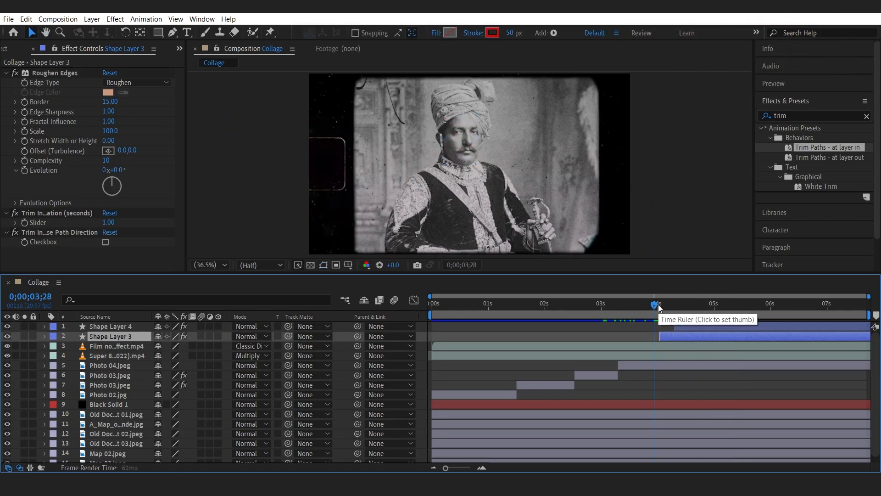
key(space)
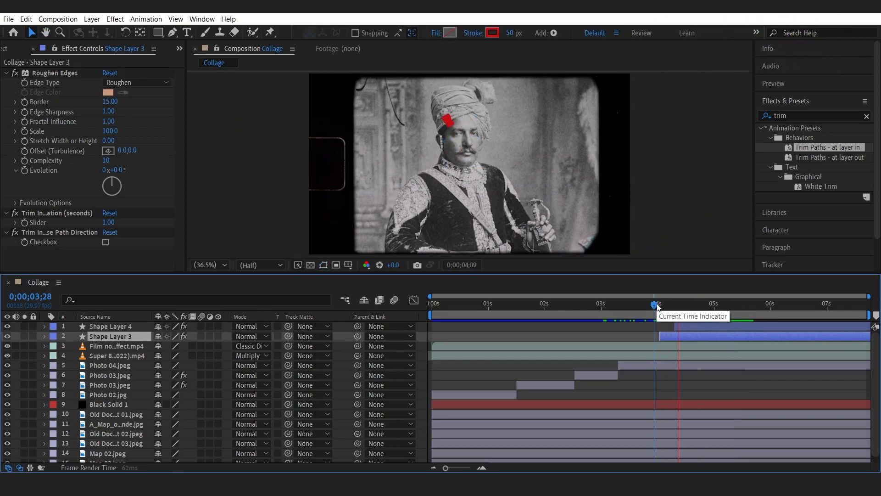
drag(664, 305, 758, 310)
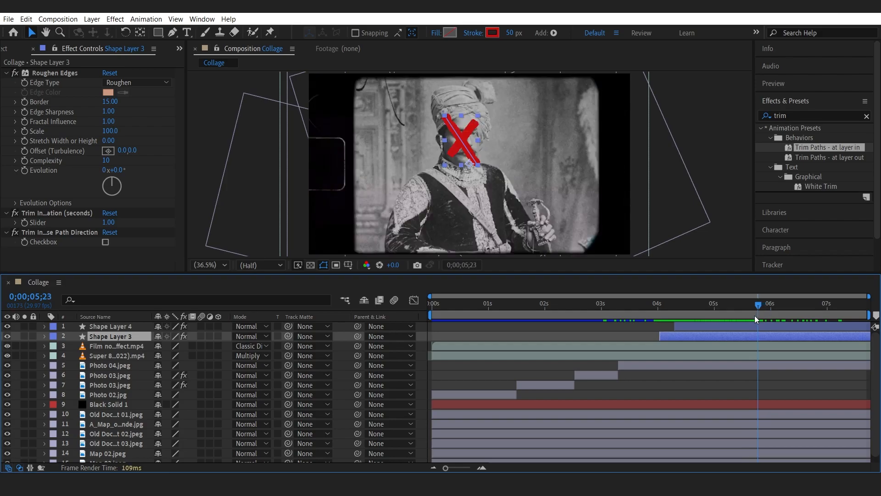
Split the Super 8 overlay layer at 0;00;05;23 and delete its later segment.
click(135, 355)
click(7, 356)
click(8, 356)
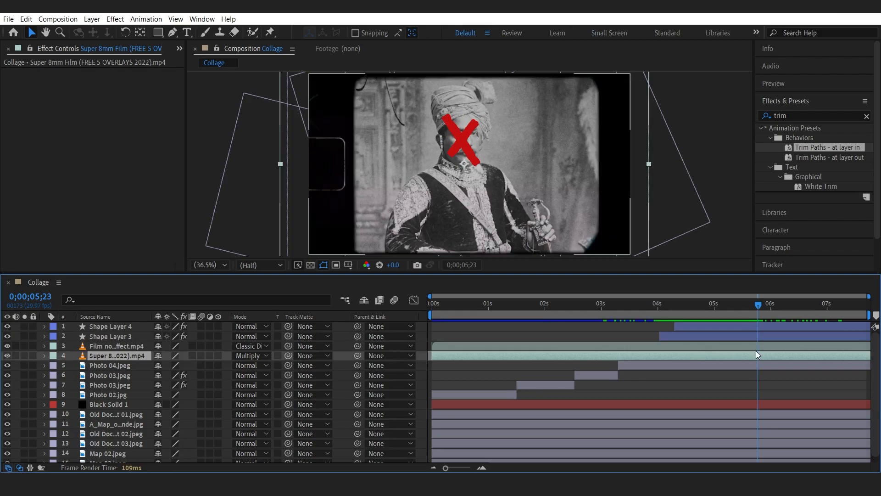
key(ctrl+shift+d)
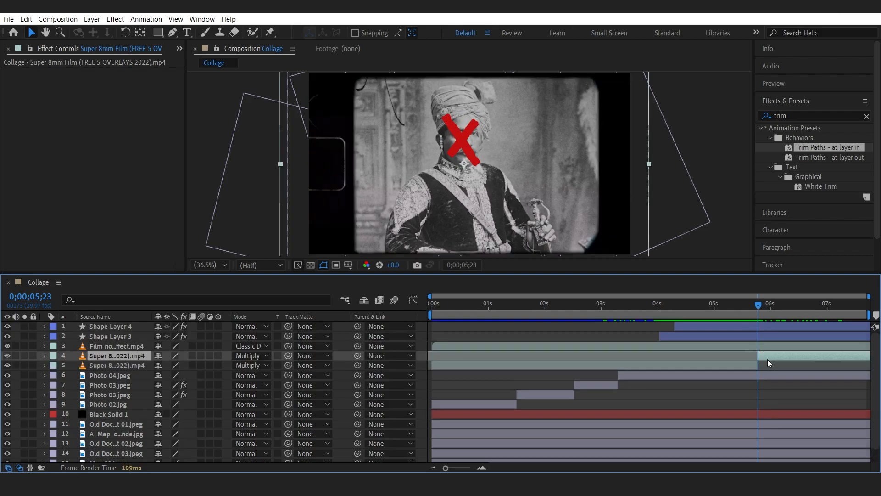
key(Delete)
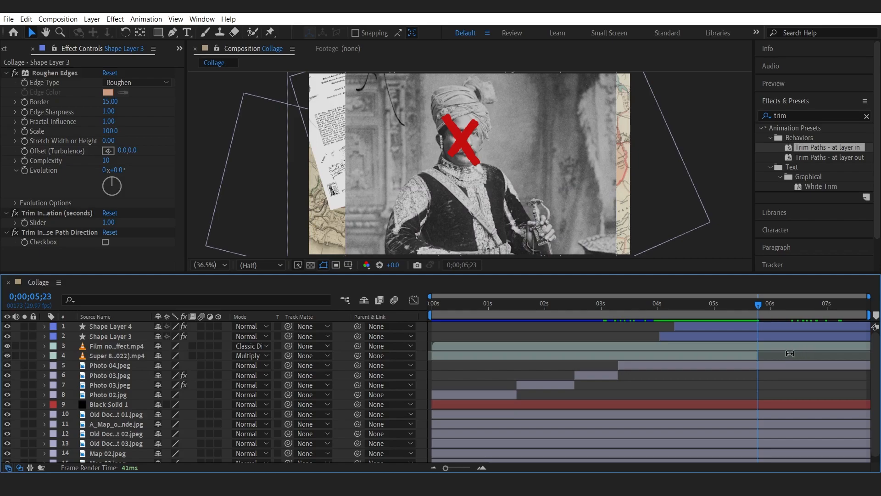
Duplicate the Super 8 overlay and slide the copy later so it covers the rest of the composition.
click(748, 357)
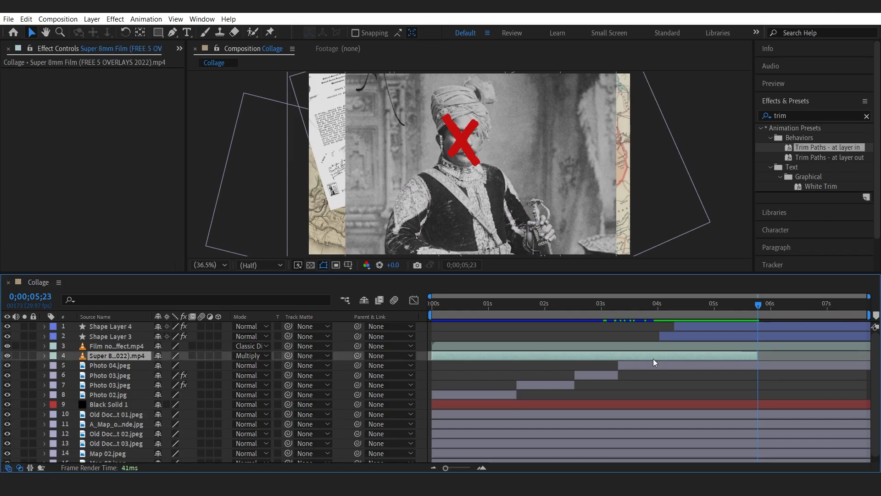
key(ctrl+d)
drag(636, 356, 783, 357)
drag(719, 306, 751, 312)
drag(765, 357, 769, 358)
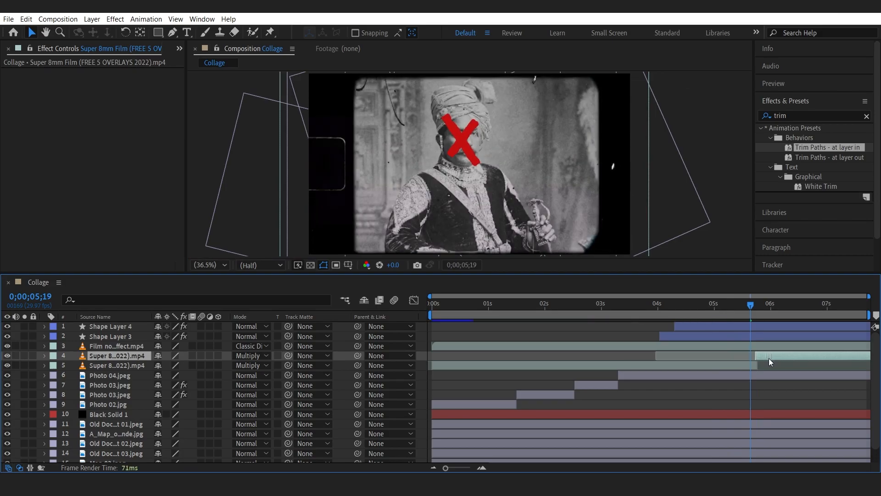
Scrub through the end of the timeline to check the overlay coverage.
drag(750, 305, 793, 313)
scroll(751, 363, up, 3)
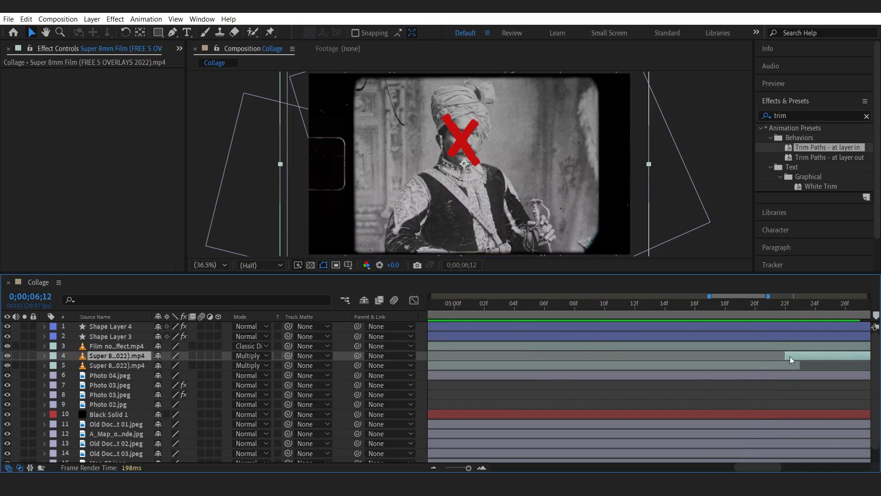
scroll(791, 335, down, 4)
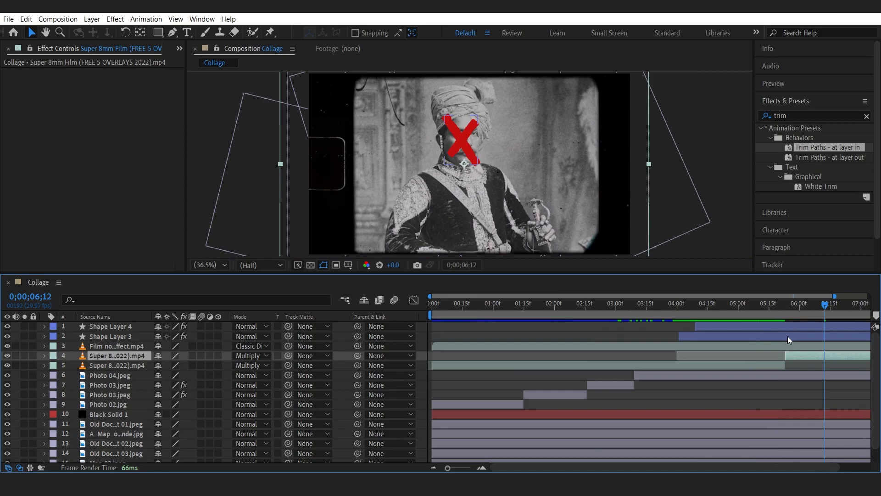
drag(745, 305, 865, 309)
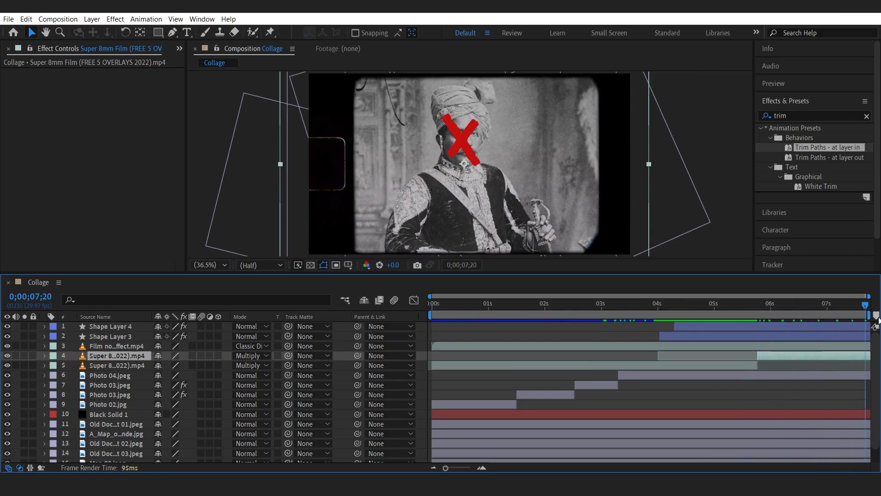
mouse_move(757, 310)
mouse_down()
mouse_move(659, 305)
mouse_move(740, 315)
mouse_up()
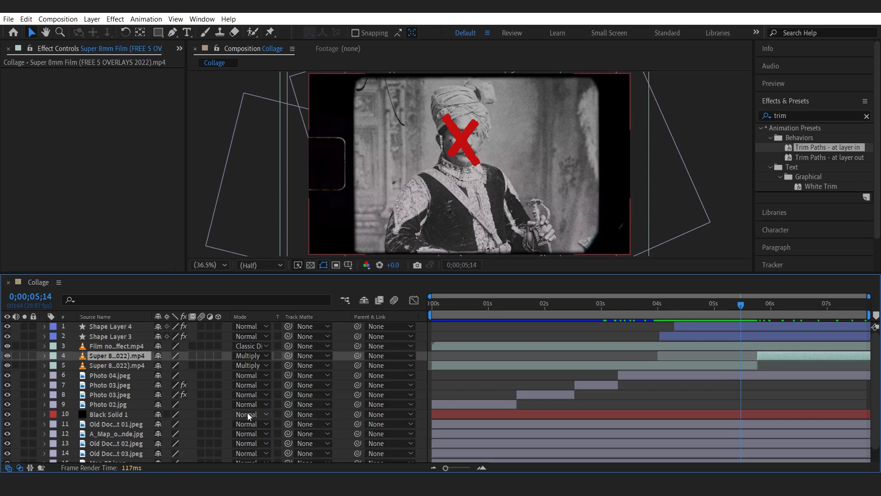
Draw a closed horizontal bar shape across the subject's eyes with the Pen tool.
scroll(197, 385, down, 2)
drag(176, 283, 175, 264)
click(139, 461)
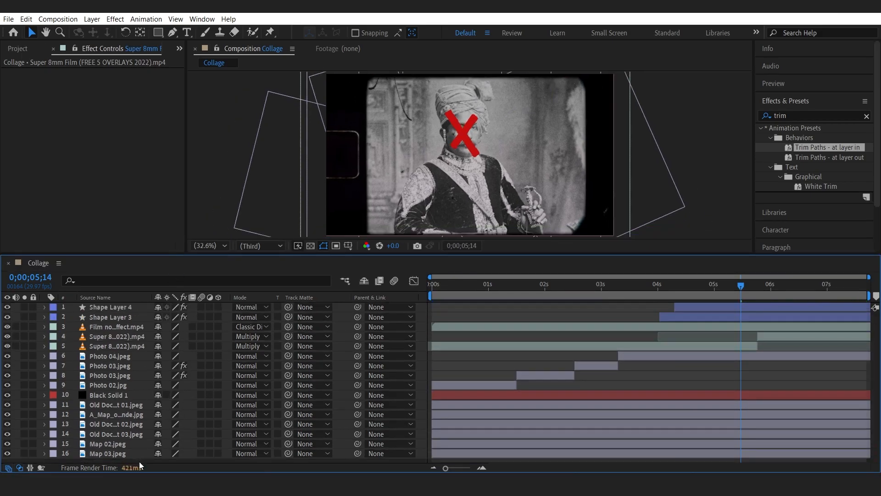
click(173, 33)
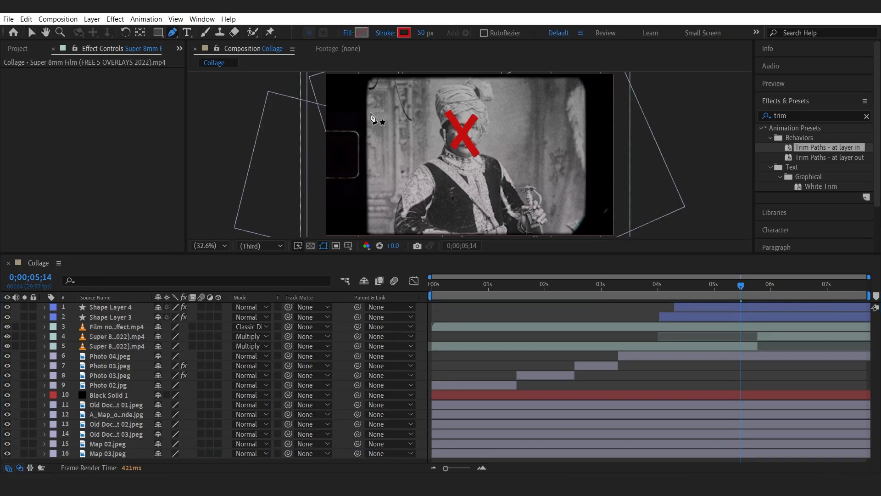
click(364, 122)
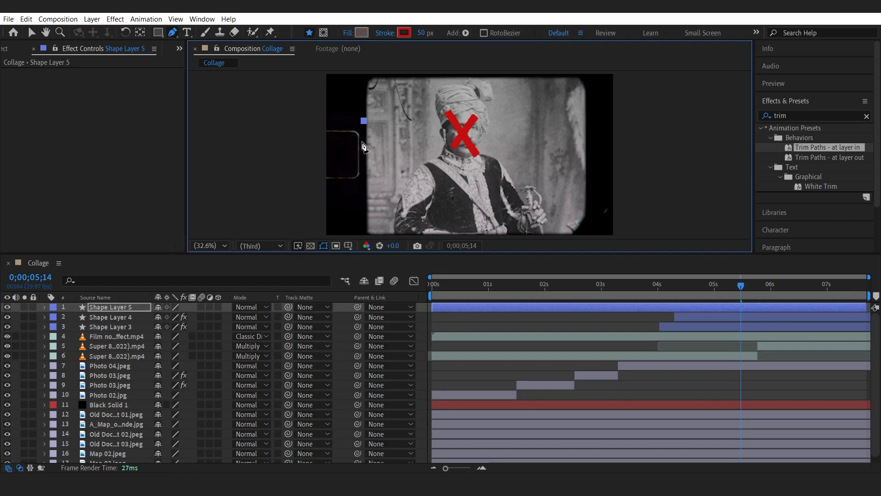
click(363, 141)
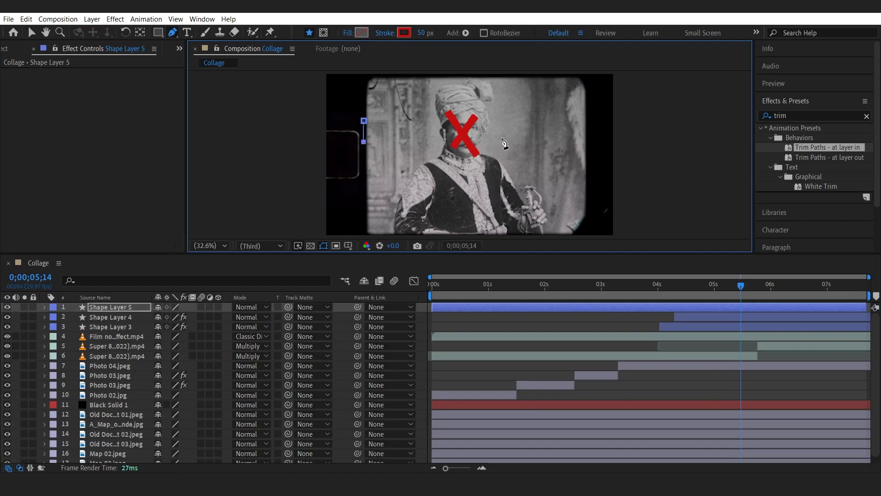
drag(492, 138, 493, 118)
click(364, 122)
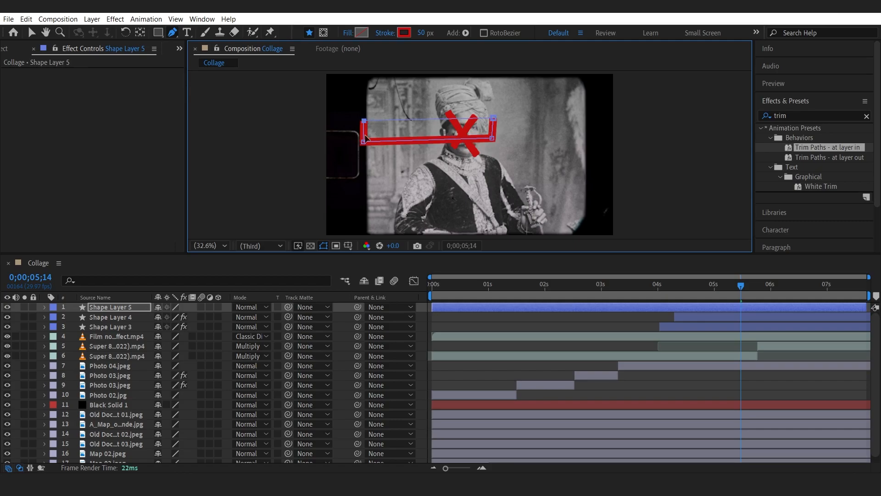
Set the bar shape to no stroke and a solid black fill.
click(385, 32)
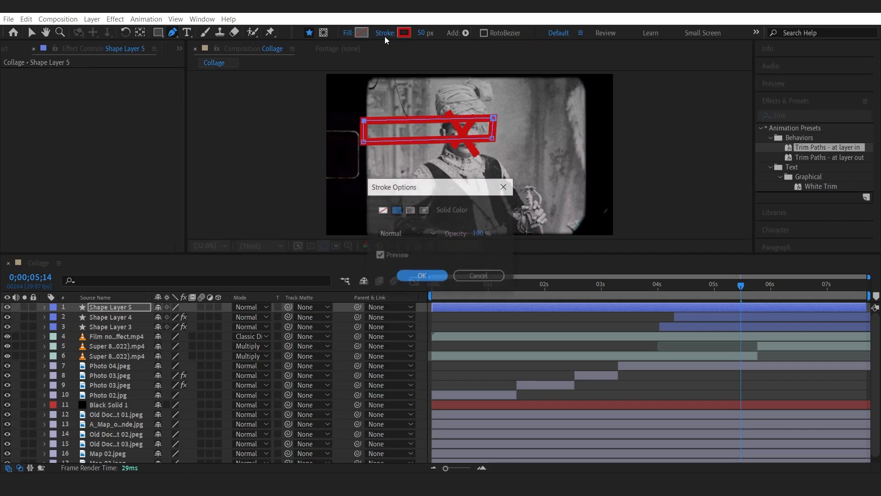
click(383, 210)
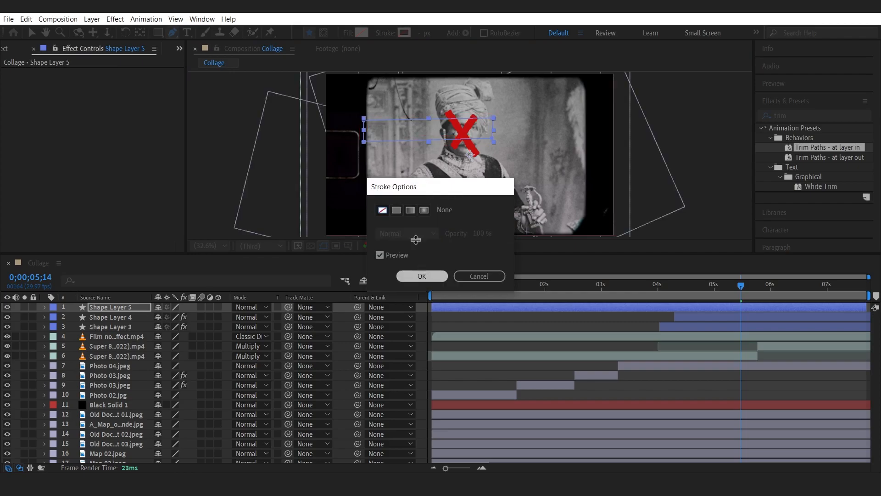
click(421, 275)
click(347, 33)
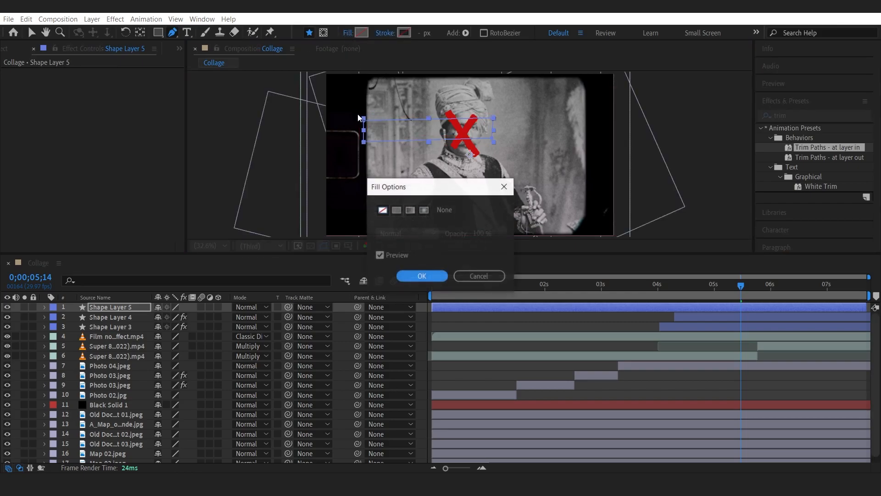
click(396, 210)
click(432, 275)
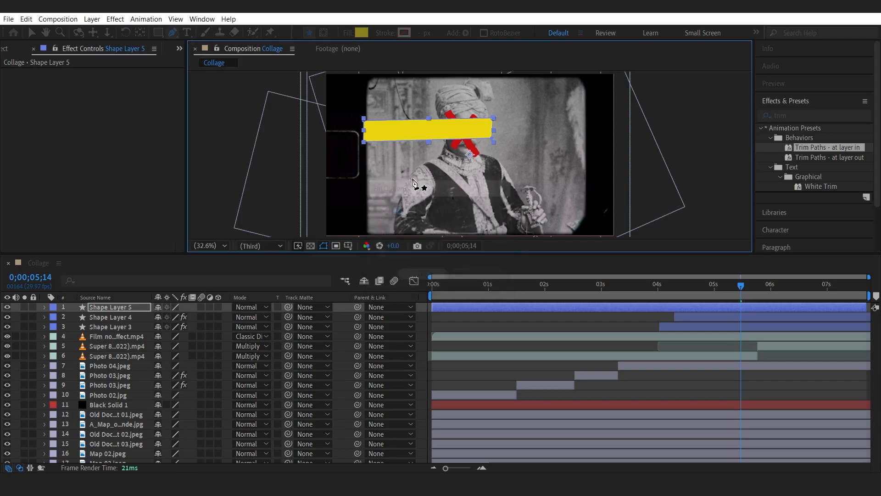
click(361, 32)
mouse_move(137, 216)
mouse_down()
mouse_move(108, 244)
mouse_move(25, 252)
mouse_move(47, 255)
mouse_move(59, 238)
mouse_move(48, 257)
mouse_up()
click(320, 113)
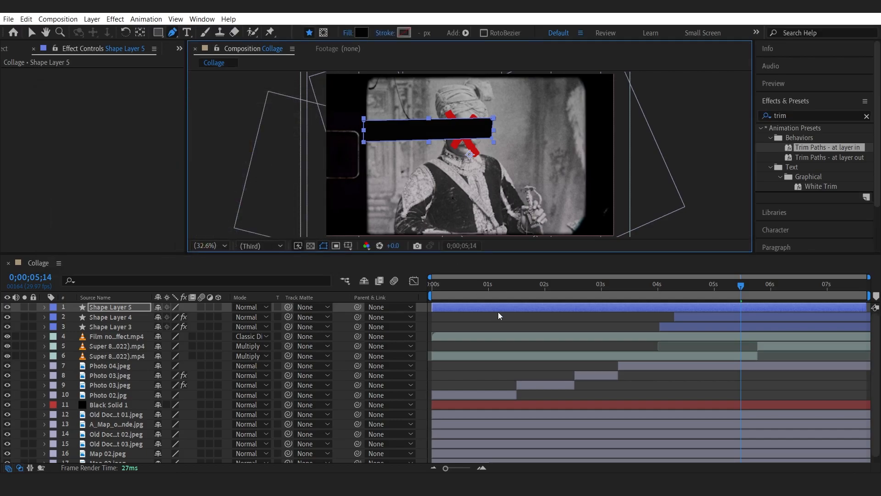
Split the censor bar layer at about 4:18 and delete the portion before the split.
mouse_move(681, 290)
mouse_down()
mouse_move(712, 289)
mouse_move(692, 289)
mouse_up()
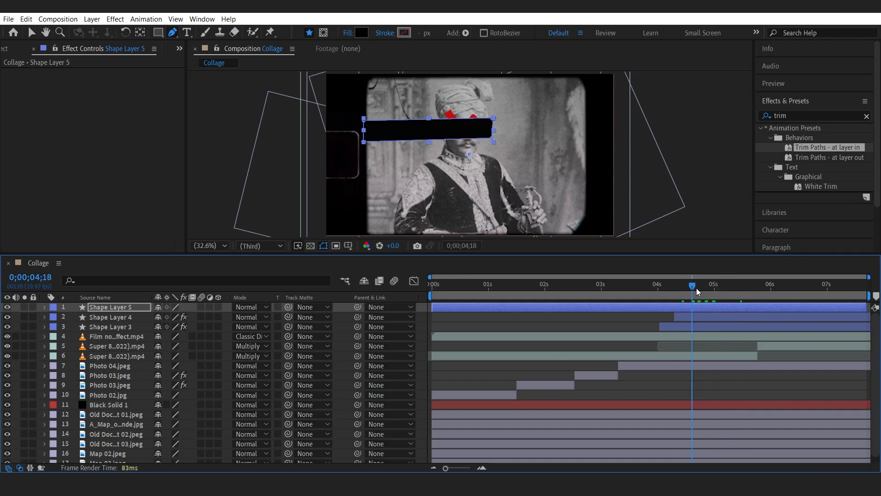
key(ctrl+shift+d)
click(680, 317)
key(Delete)
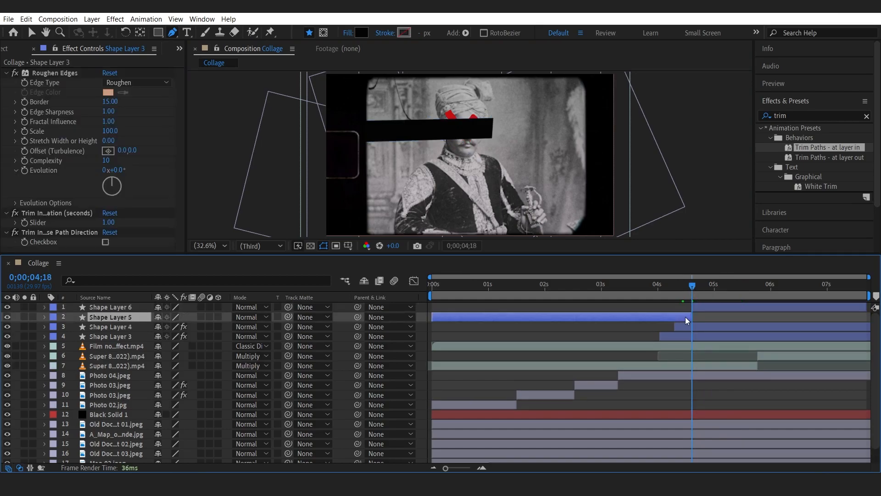
Reveal the bar layer's path property and set a Path keyframe at 0;00;06;05.
click(701, 307)
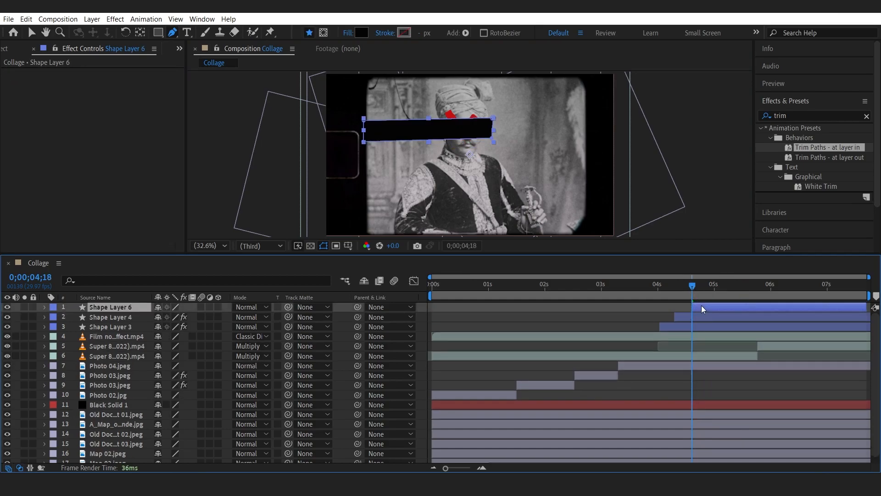
click(45, 307)
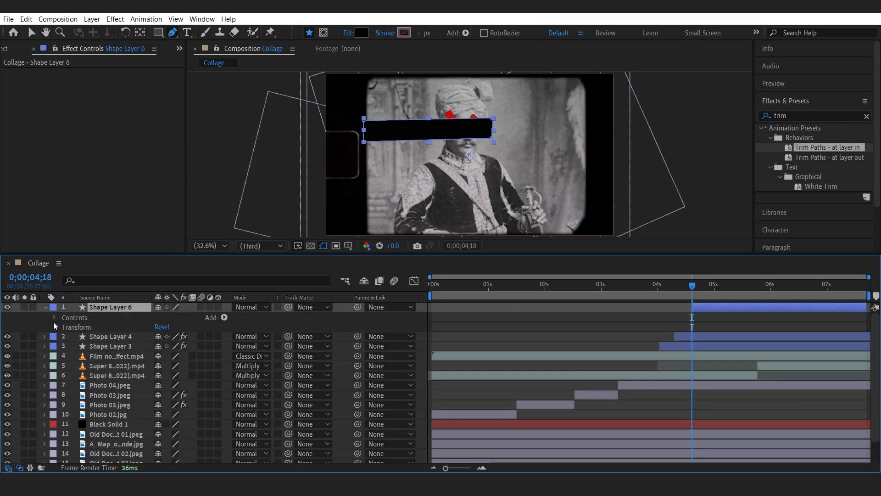
click(54, 318)
click(64, 327)
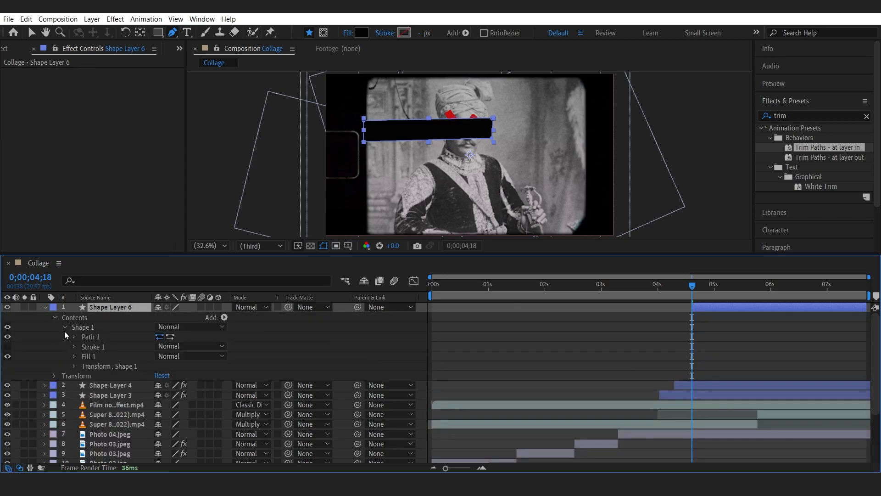
click(74, 336)
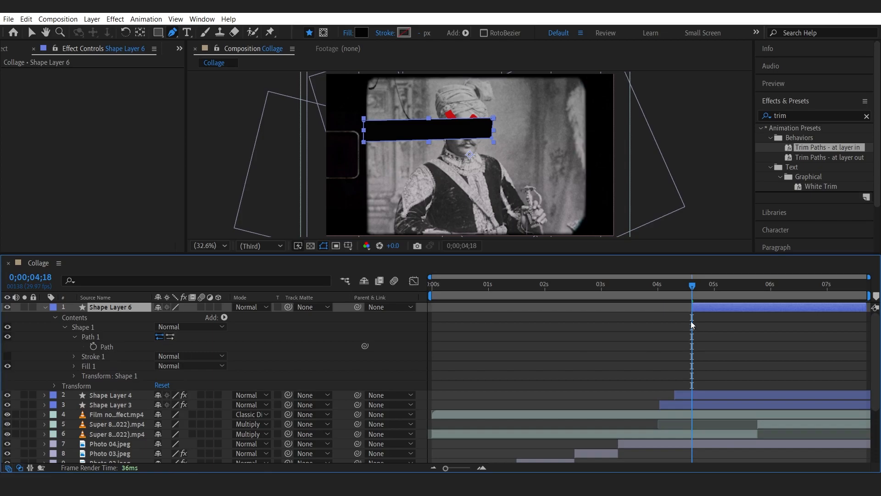
drag(706, 282, 781, 293)
click(94, 346)
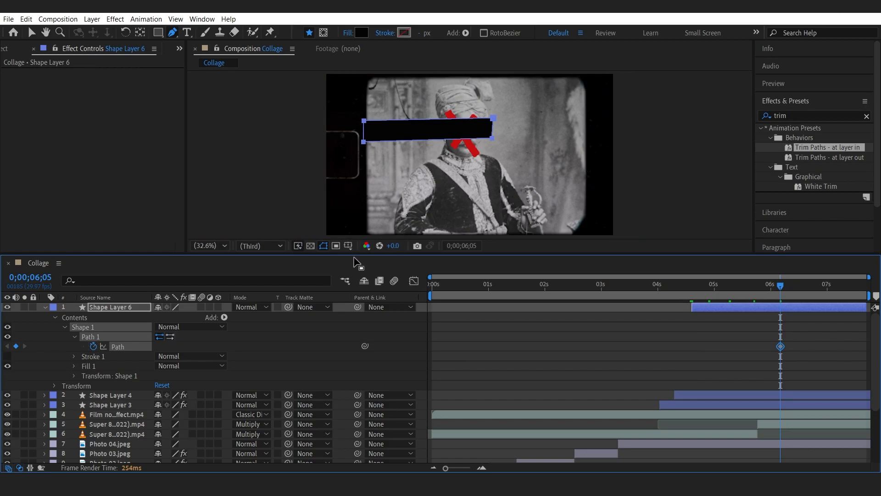
At 0;00;04;20, move the bar's right-hand points onto its left edge so the bar wipes in from the left.
drag(357, 255, 362, 304)
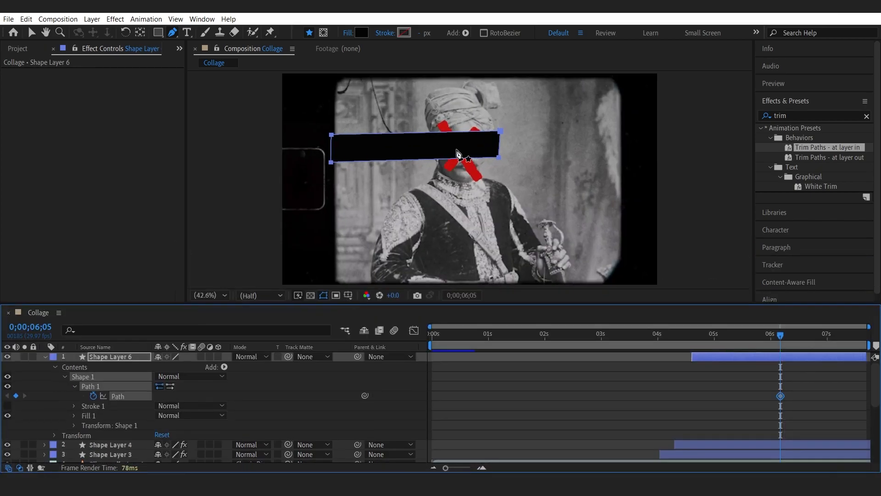
scroll(445, 140, up, 3)
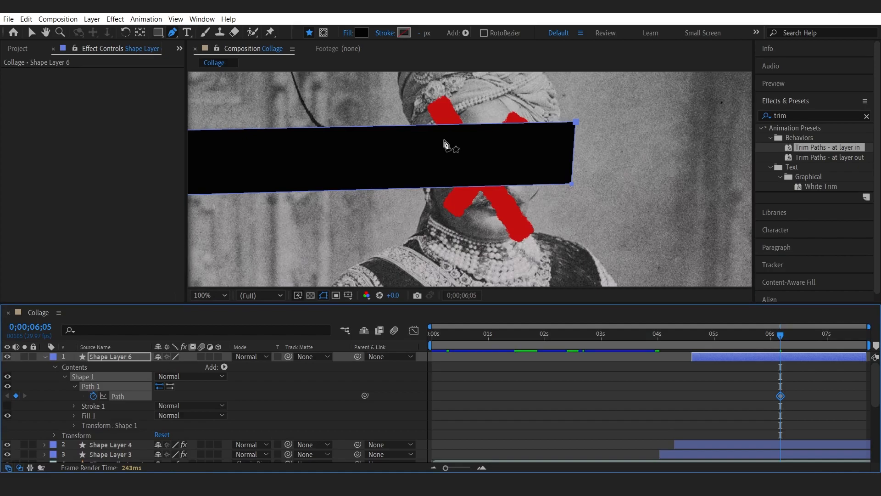
key(h)
drag(384, 172, 493, 174)
key(g)
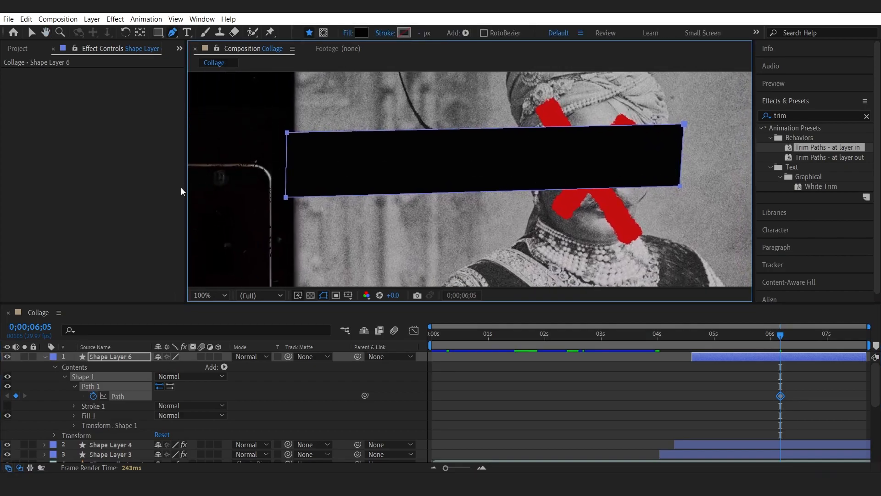
click(31, 32)
drag(698, 115, 666, 199)
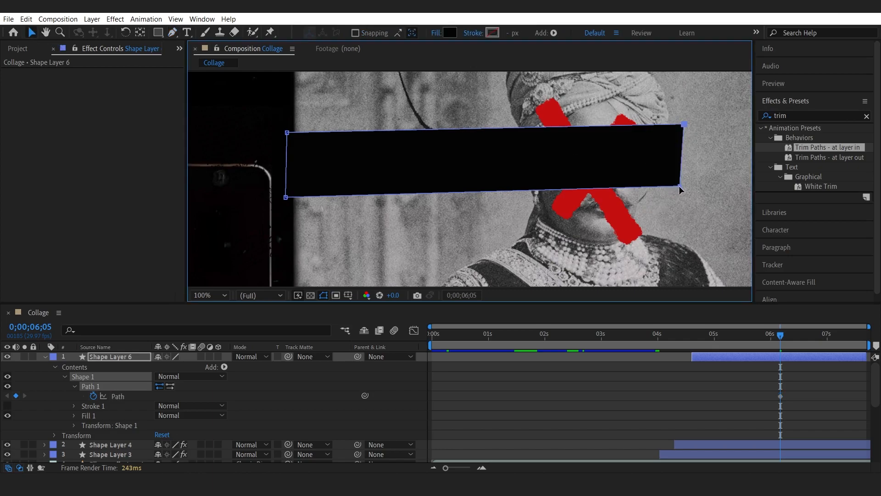
drag(763, 337, 695, 342)
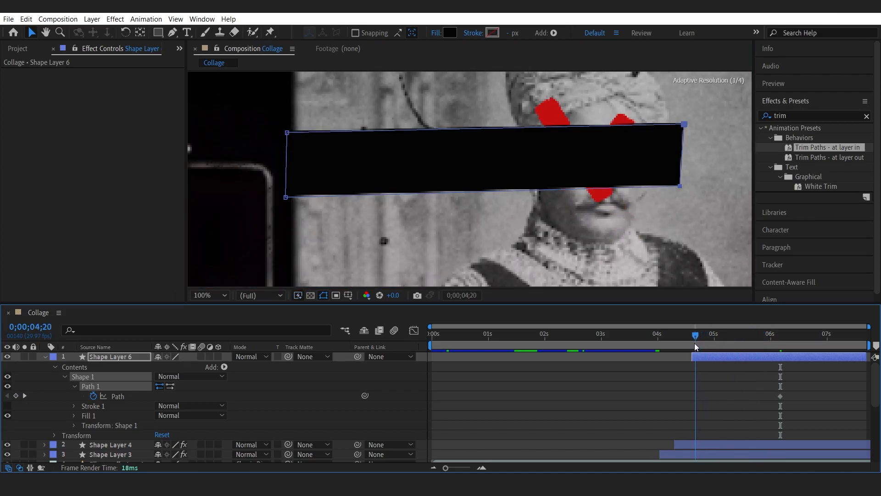
click(679, 187)
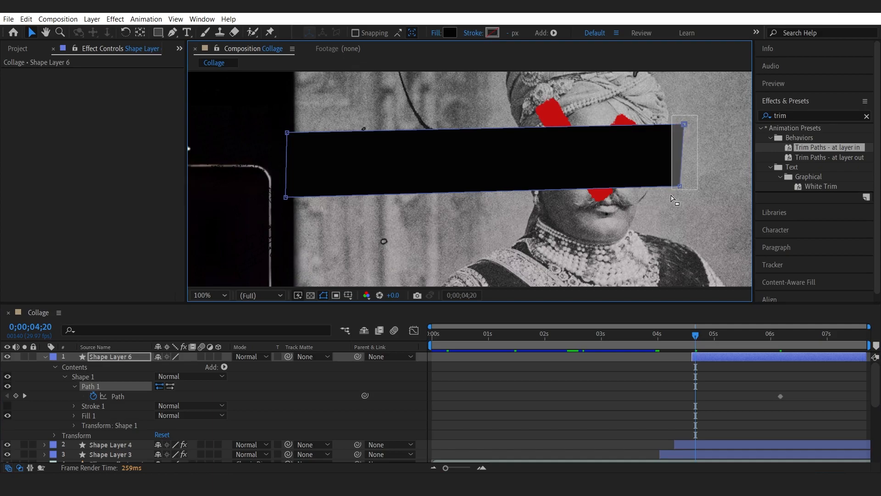
drag(678, 185, 283, 197)
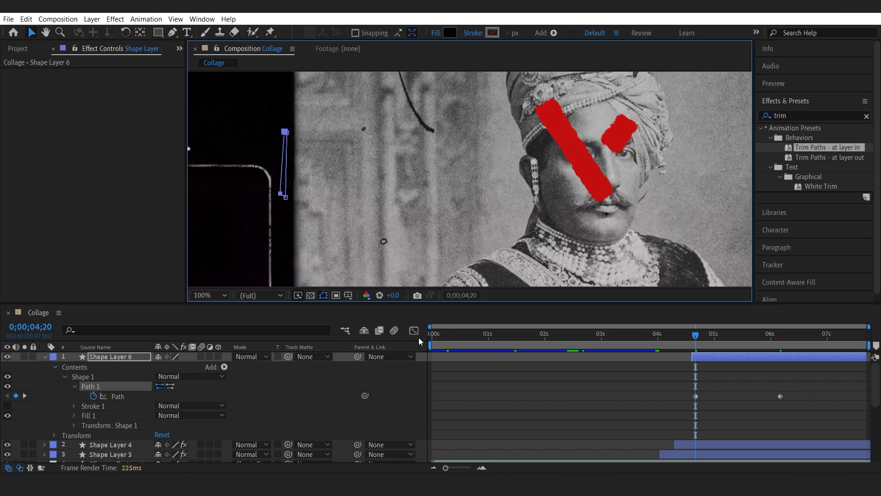
Copy the Roughen Edges effect from Shape Layer 4 and paste it onto the censor bar layer.
click(44, 356)
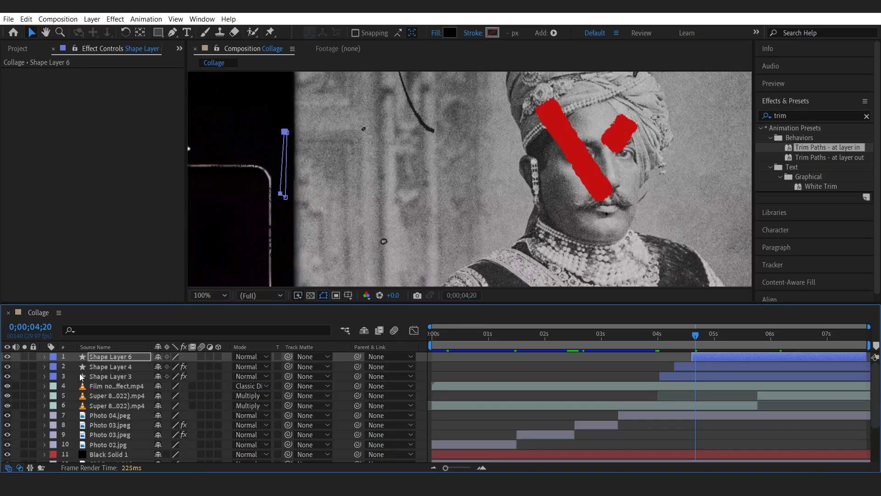
click(105, 366)
right_click(43, 76)
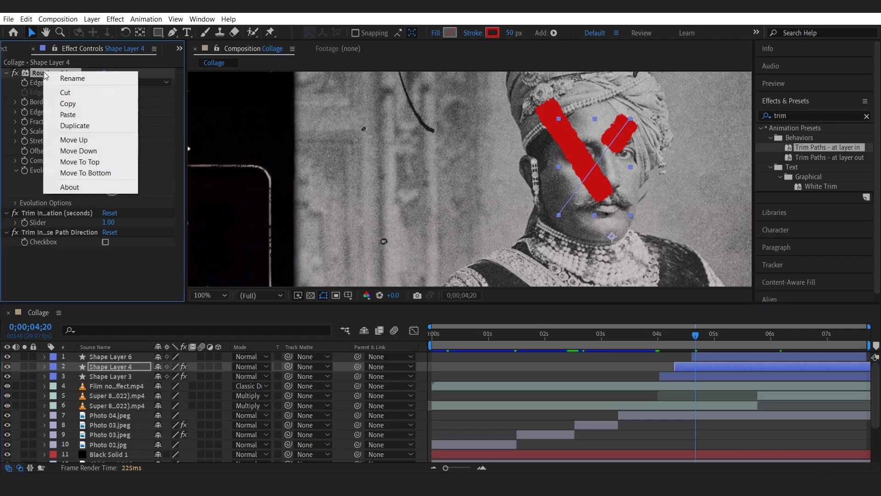
click(55, 104)
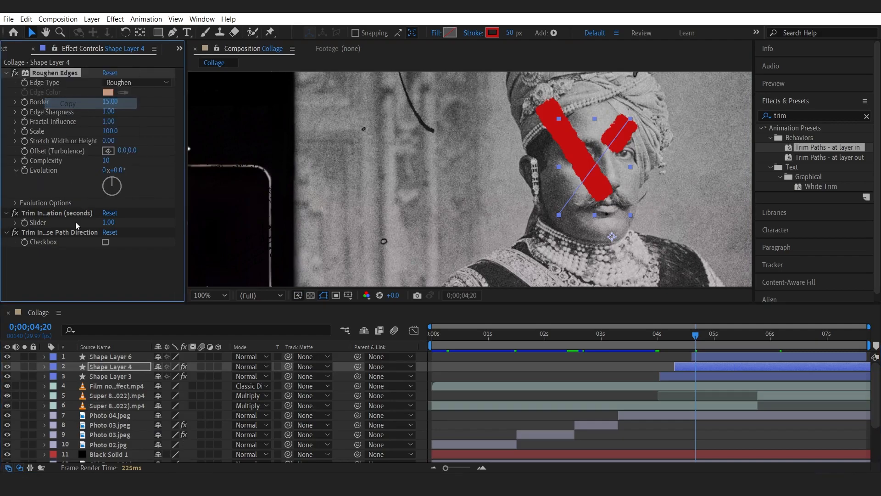
click(106, 358)
key(ctrl+v)
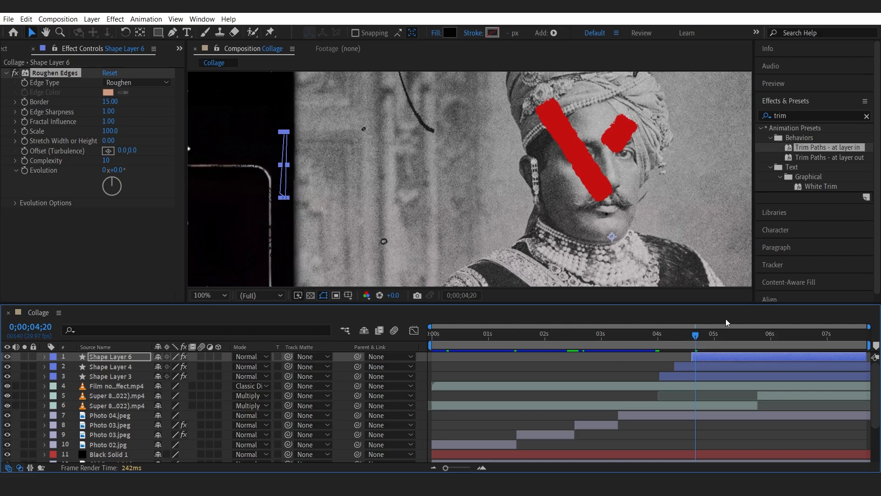
Keyframe the bar's Roughen Edges Evolution at 0;00;04;20 and set it to 112x at 0;00;06;05.
click(765, 338)
drag(834, 338, 692, 344)
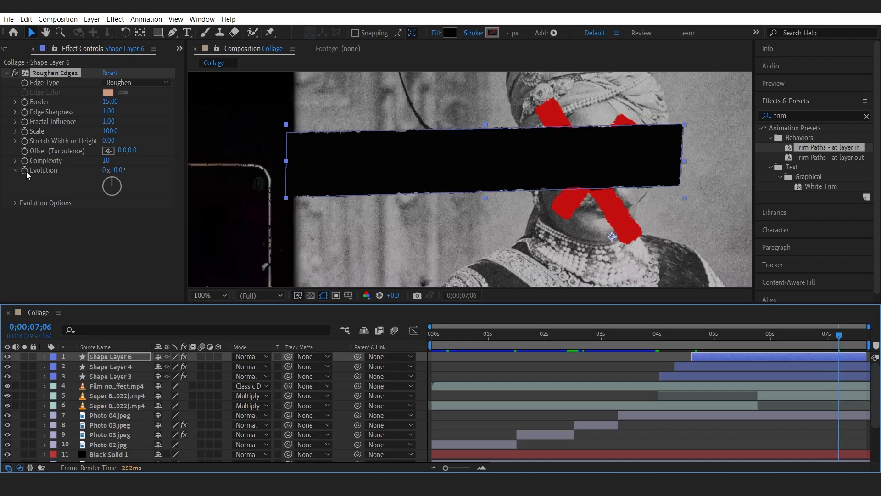
key(u)
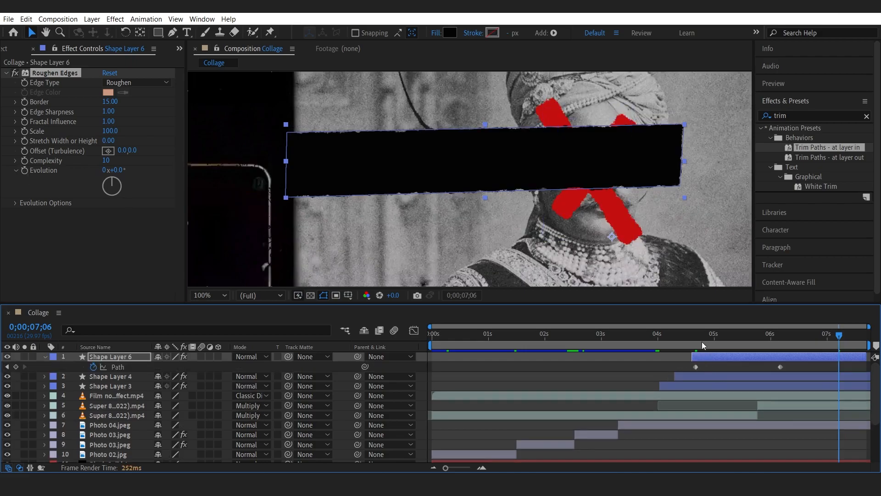
drag(699, 334, 695, 336)
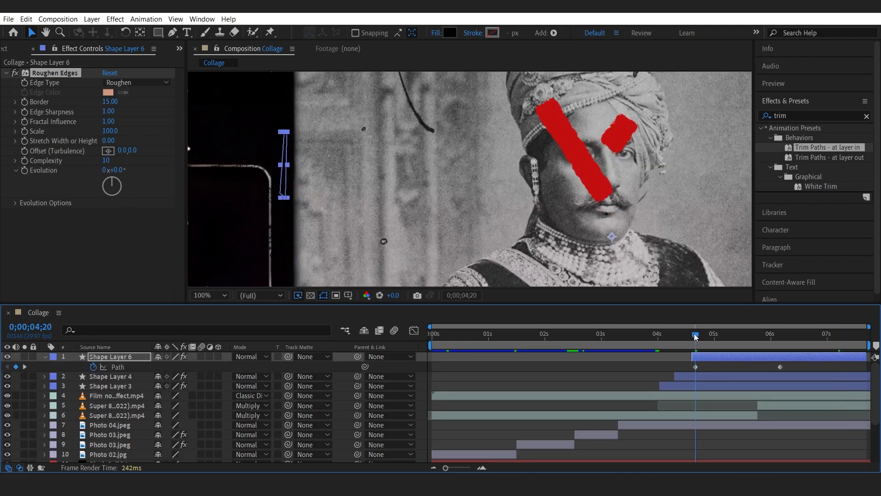
click(25, 170)
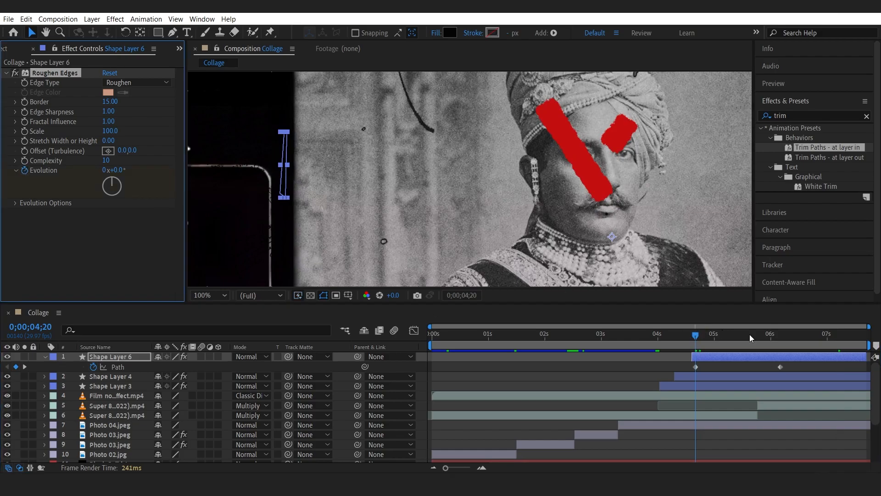
click(780, 334)
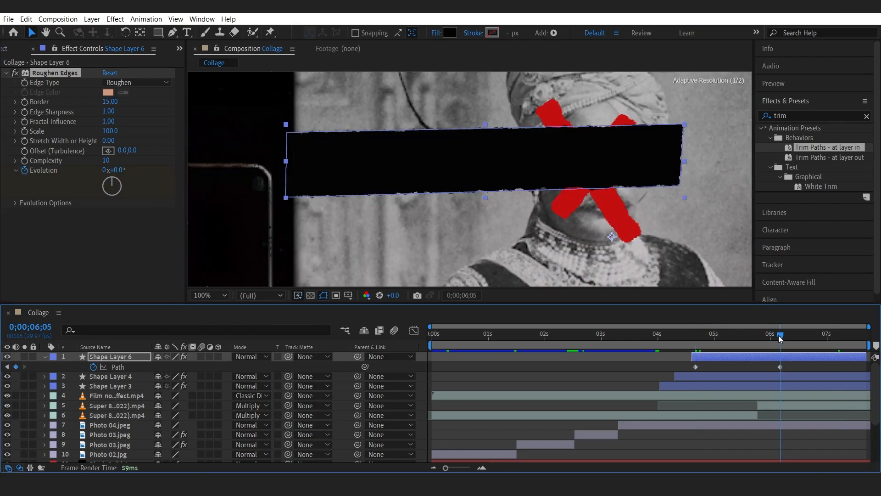
drag(117, 170, 167, 169)
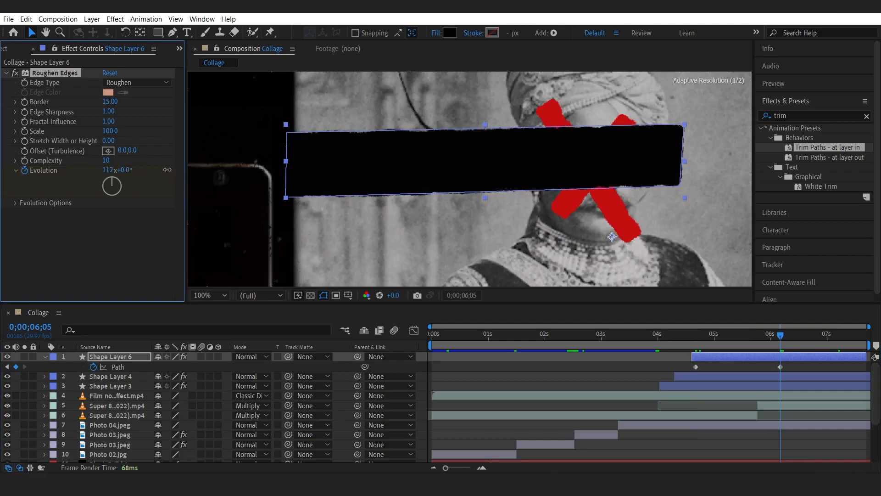
Lower the censor bar layer's opacity to 50%.
drag(675, 336, 785, 344)
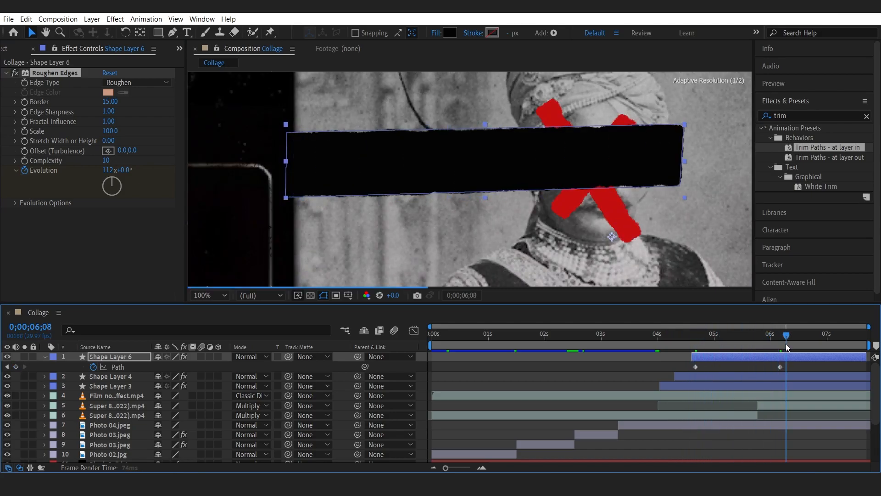
click(103, 356)
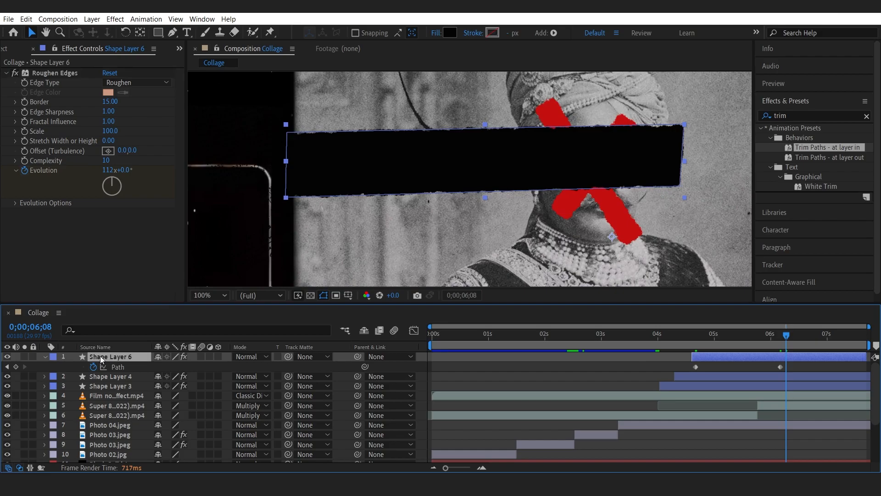
key(t)
click(160, 367)
key(Return)
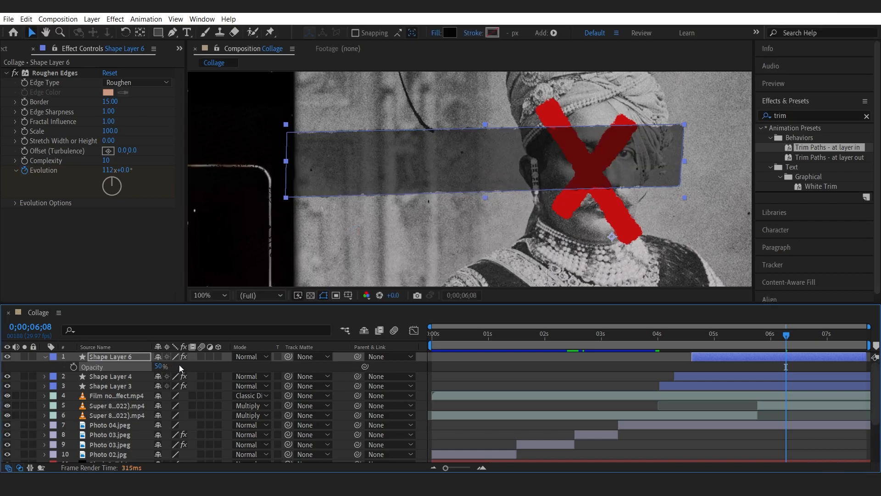
click(158, 367)
key(Return)
click(45, 356)
scroll(119, 436, down, 3)
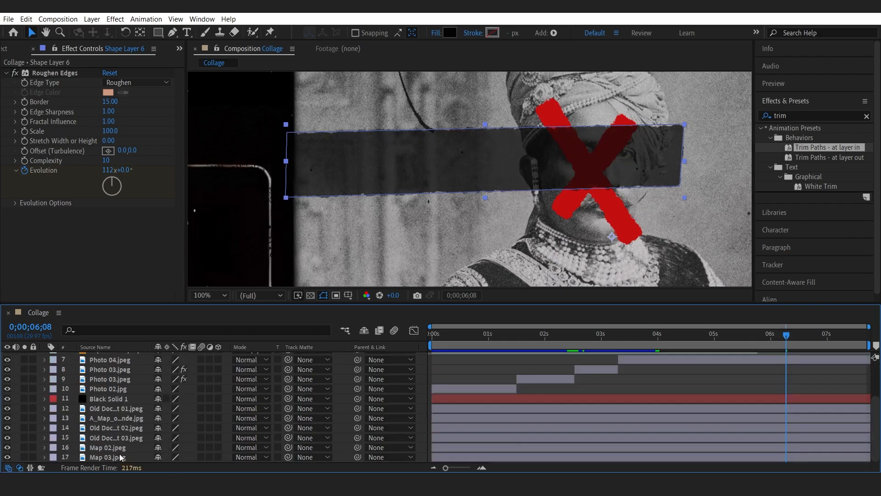
click(202, 295)
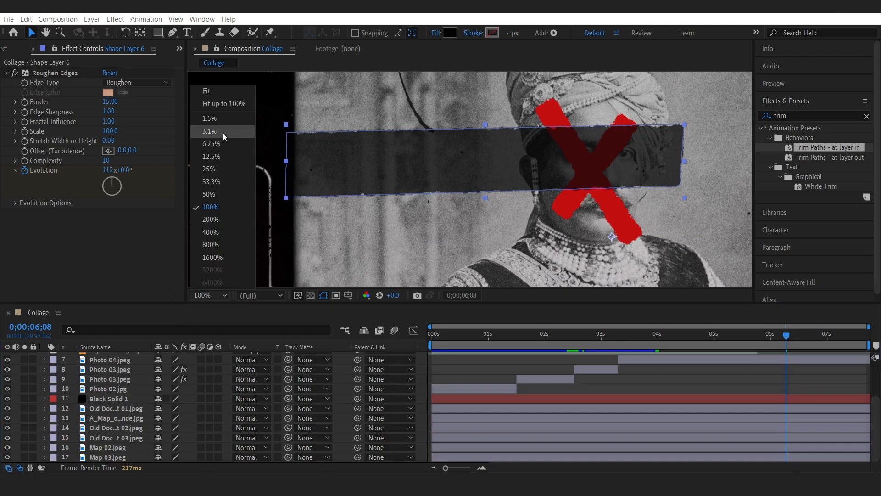
click(230, 100)
drag(169, 304, 170, 254)
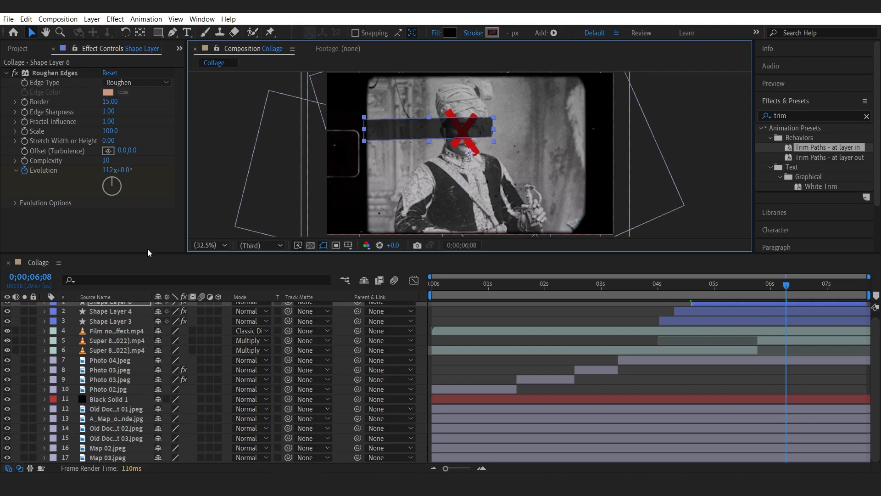
drag(151, 235, 151, 228)
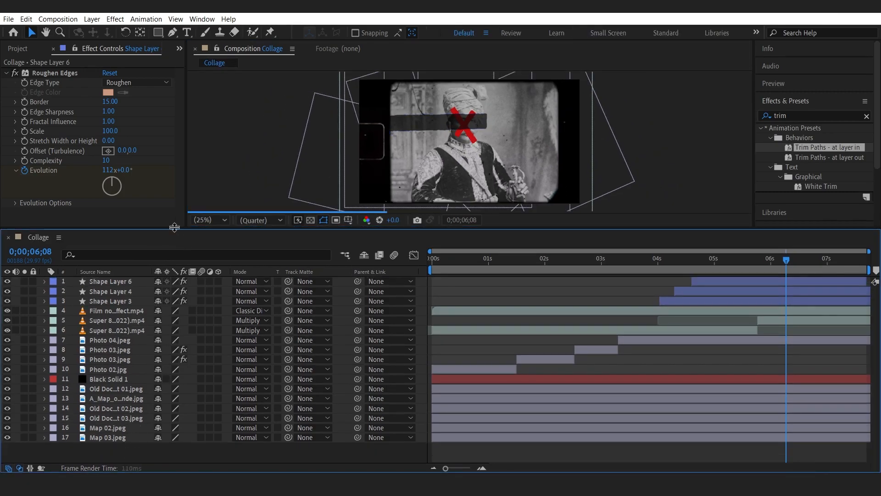
drag(174, 229, 165, 248)
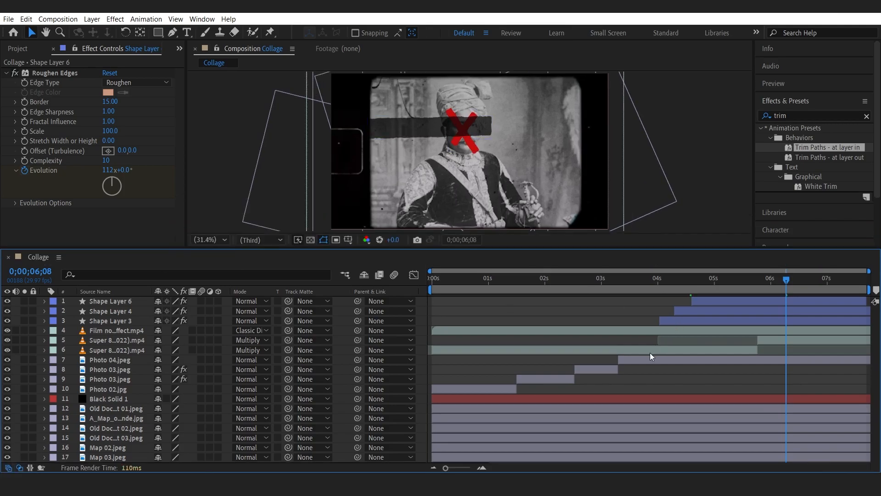
Scrub between 5 and 6 seconds to review the censor bar wiping over the photo.
drag(730, 279, 758, 288)
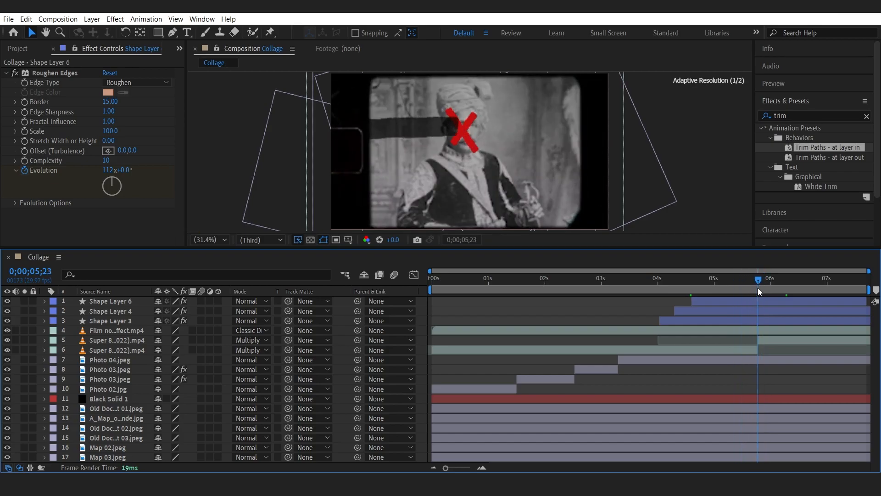
click(758, 302)
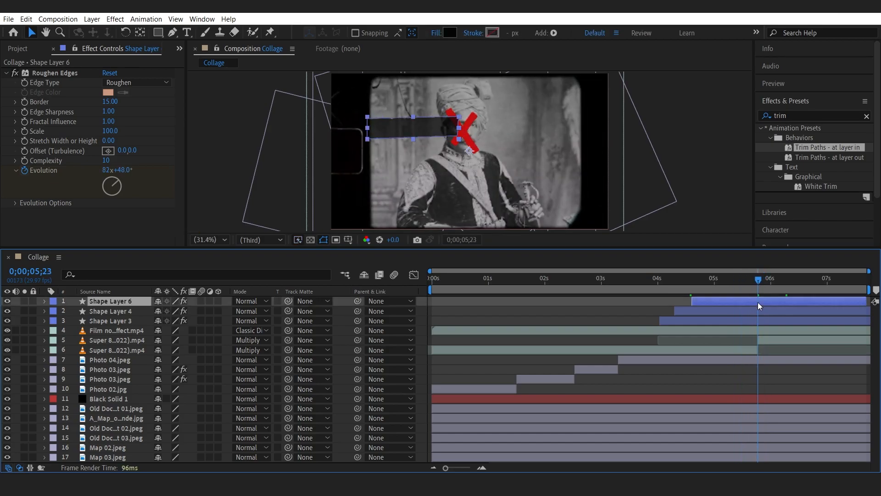
drag(755, 279, 748, 281)
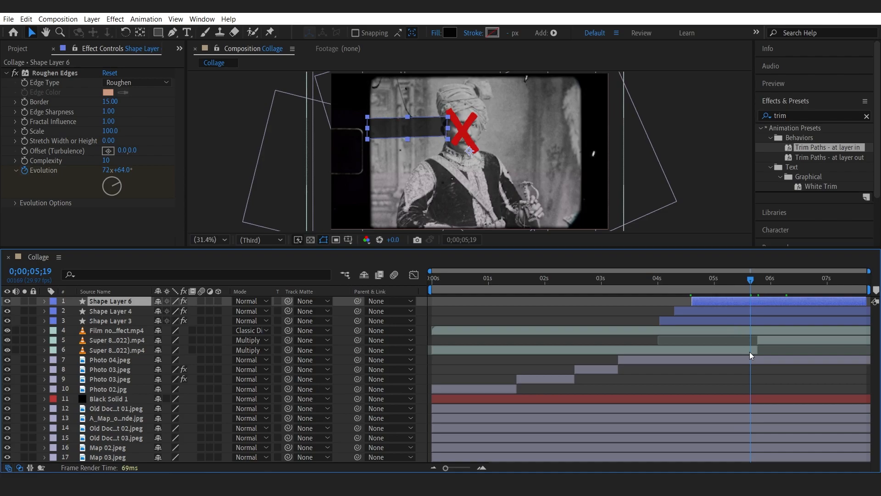
click(750, 329)
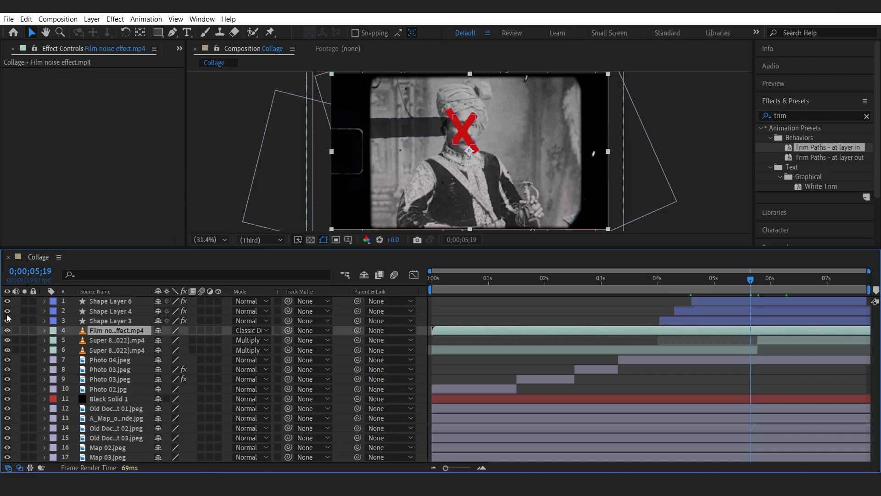
click(7, 359)
click(8, 360)
click(94, 359)
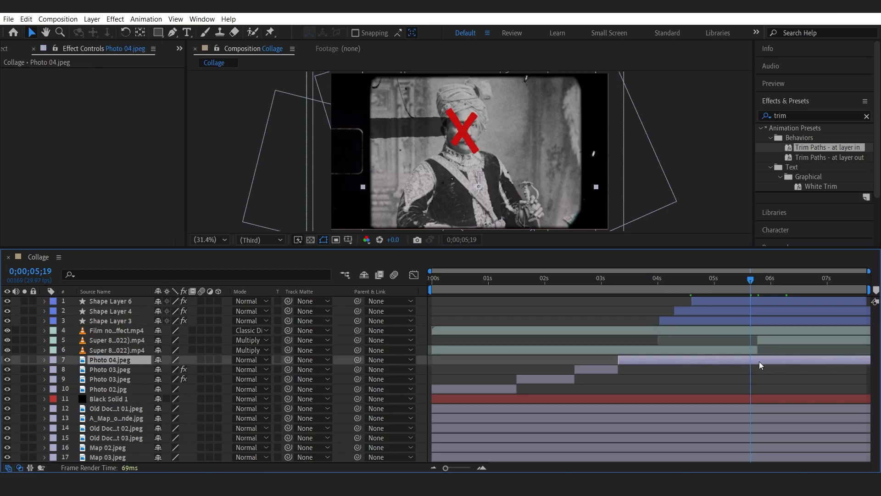
Split the Photo 04 layer at 0;00;05;19, undoing an accidental delete of the new segment.
key(ctrl+shift+d)
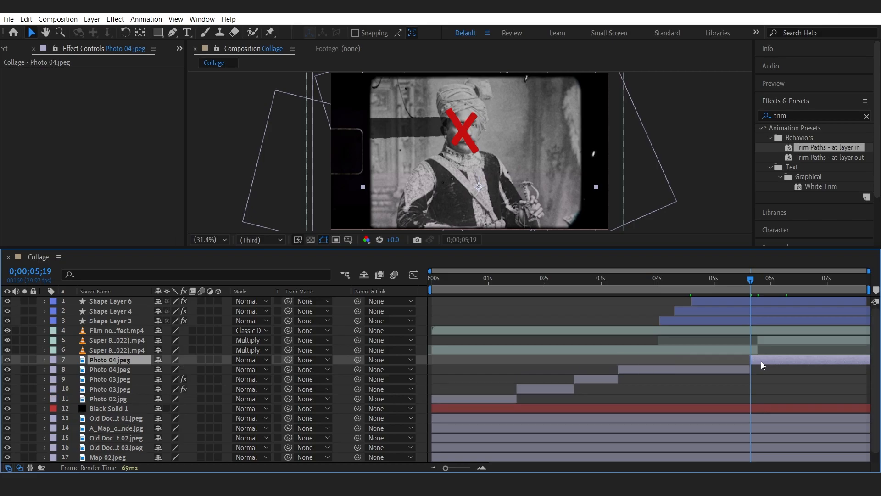
key(Delete)
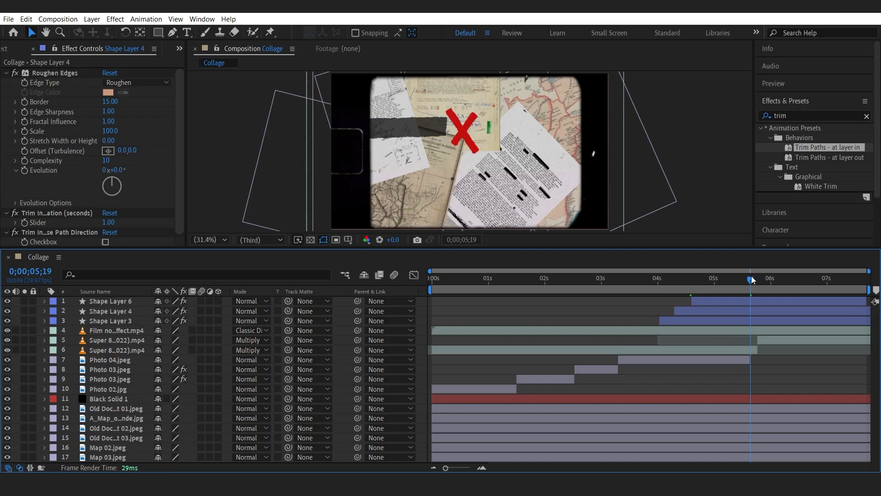
key(ctrl+z)
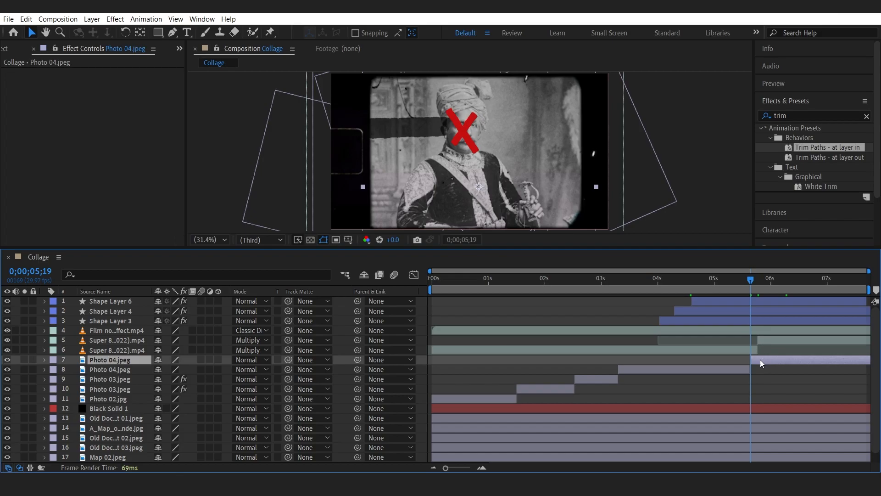
Search the effects for burn and apply CC Burn Film to the later Photo 04 segment.
click(798, 115)
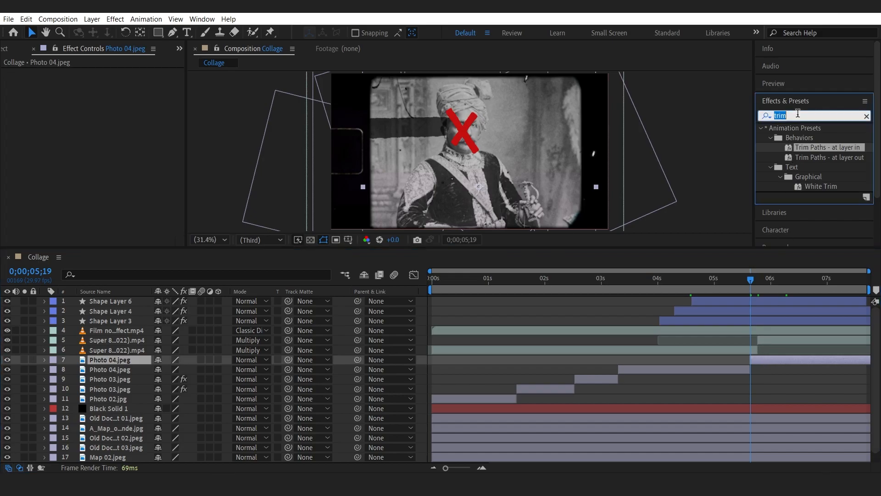
text(burn)
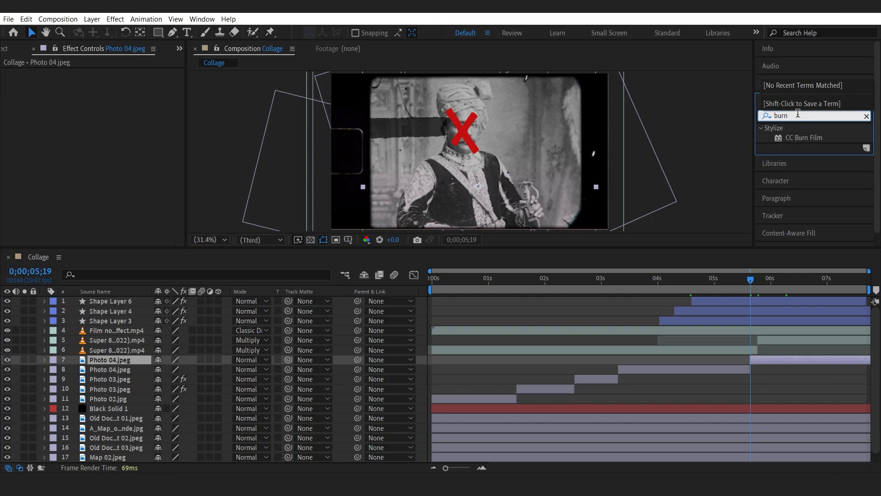
drag(807, 138, 768, 356)
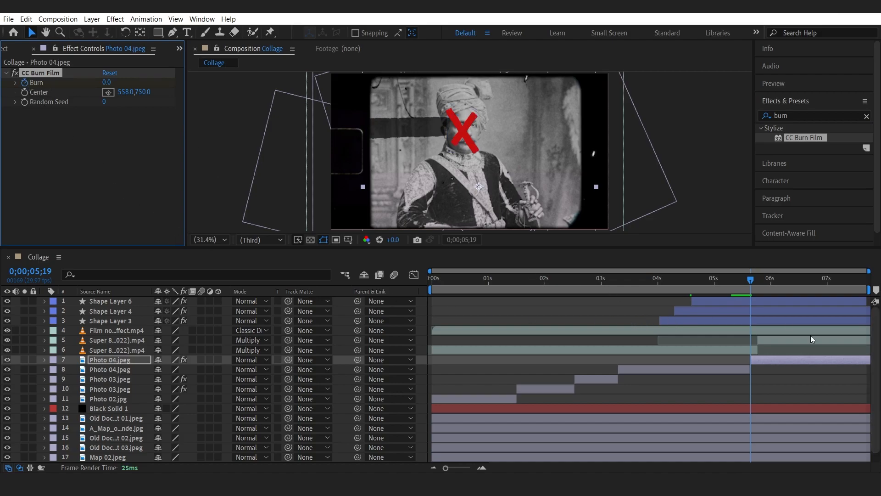
Keyframe CC Burn Film's Burn at 0 on 0;00;05;19 and at 100 on 0;00;06;05.
click(752, 280)
drag(766, 282, 780, 280)
click(113, 83)
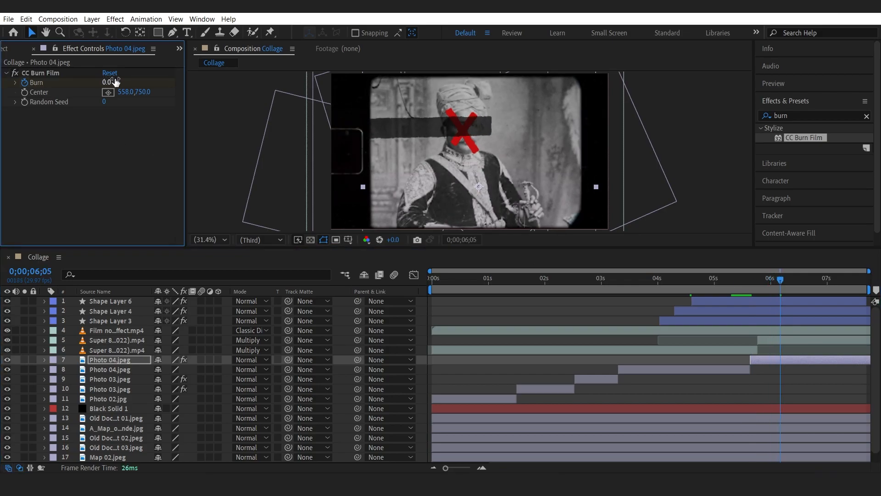
drag(113, 82, 166, 82)
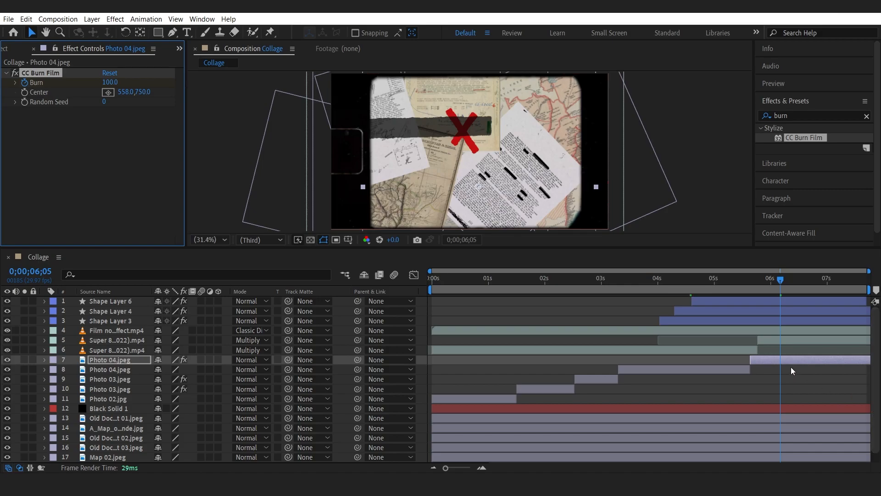
Reveal the segment's keyframes and play through the burn transition around 6 seconds.
key(u)
click(747, 280)
key(space)
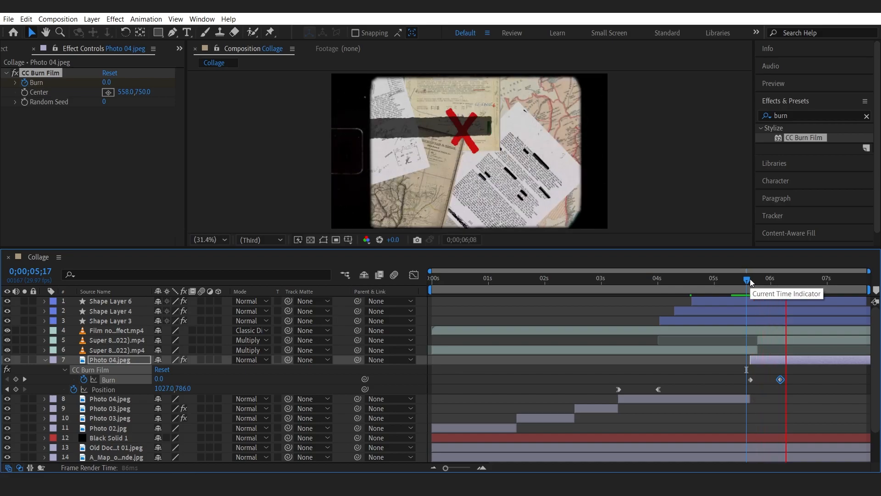
key(space)
click(751, 279)
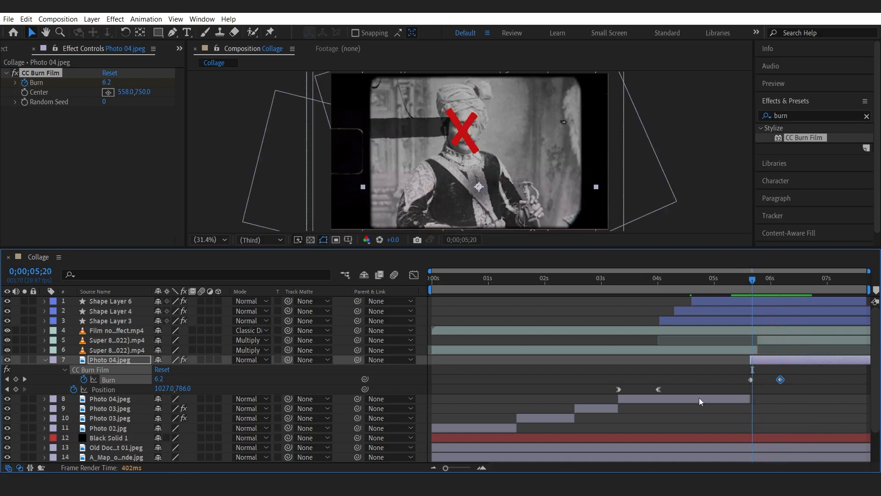
click(6, 379)
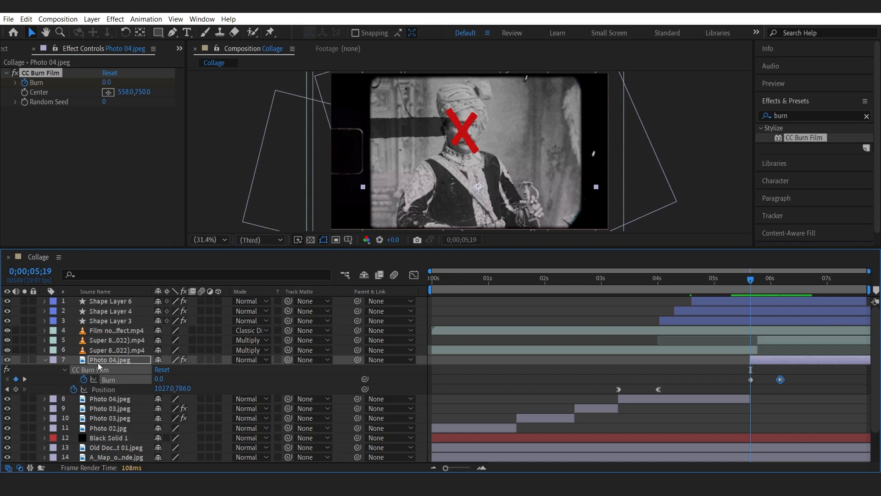
Add Opacity keyframes to the burned Photo 04 segment at 0;00;05;19 and 0;00;06;05.
key(t)
click(74, 370)
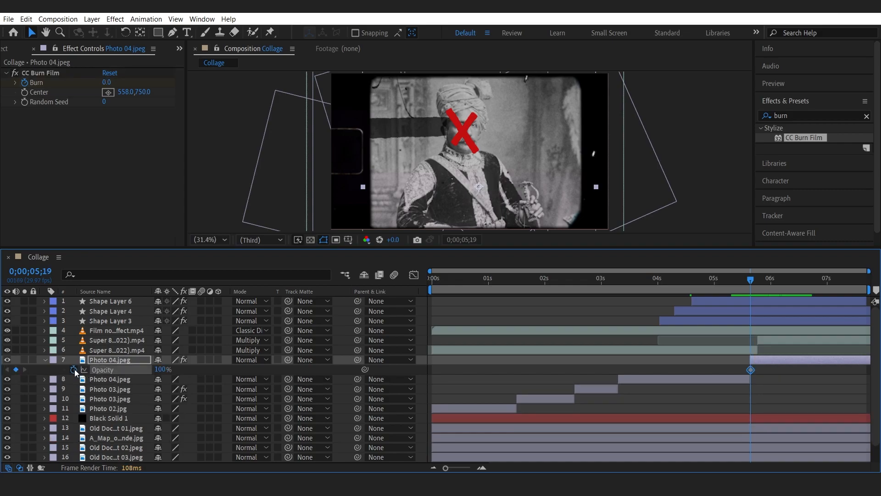
key(u)
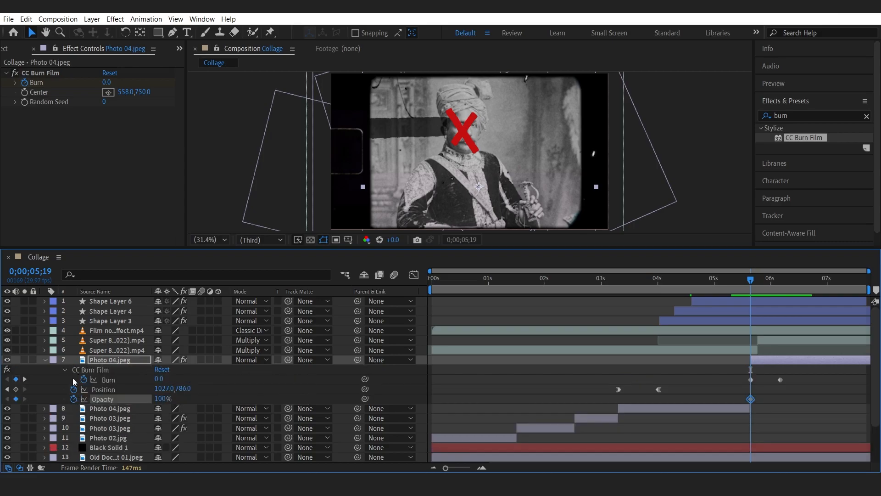
click(25, 380)
click(16, 399)
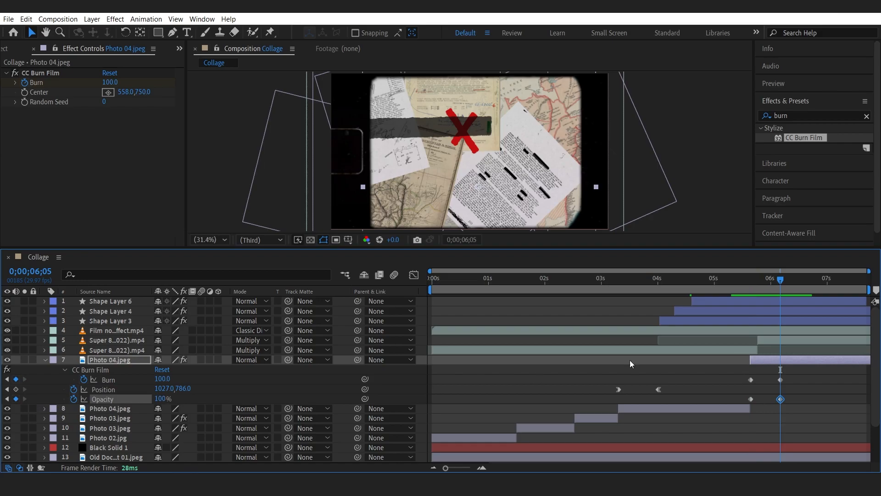
Lower the segment's ending opacity so the photo fades out during the burn, and collapse the layer.
drag(778, 281, 769, 281)
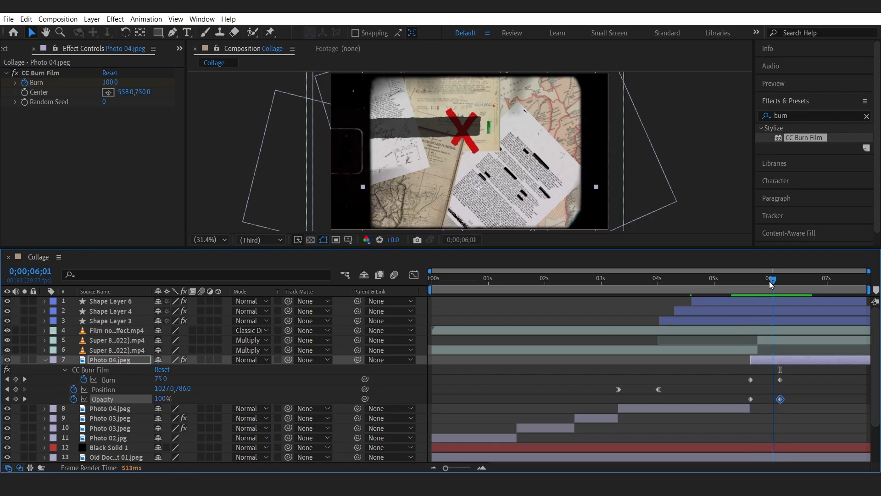
drag(162, 398, 94, 402)
click(747, 281)
key(space)
mouse_move(748, 279)
mouse_down()
mouse_move(780, 282)
mouse_move(767, 280)
mouse_up()
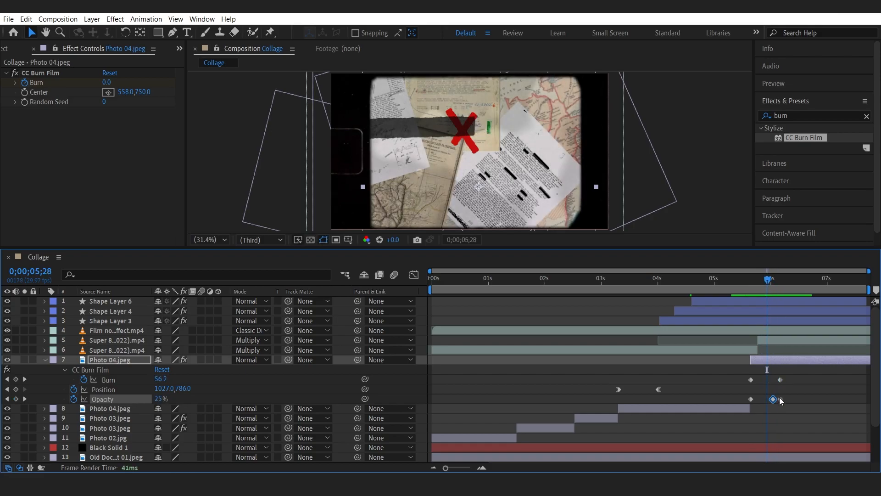
click(779, 399)
mouse_move(782, 401)
mouse_down()
mouse_move(772, 400)
mouse_move(783, 401)
mouse_up()
mouse_move(755, 277)
mouse_down()
mouse_move(775, 280)
mouse_move(754, 285)
mouse_move(771, 285)
mouse_up()
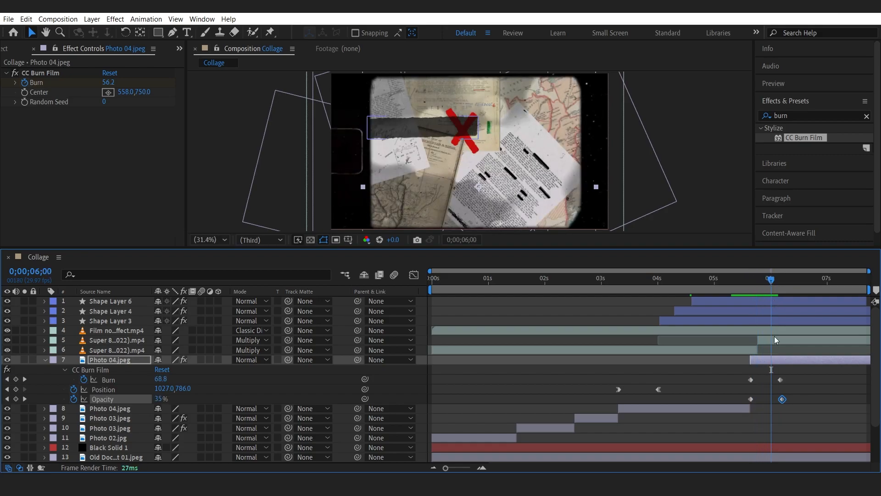
click(45, 358)
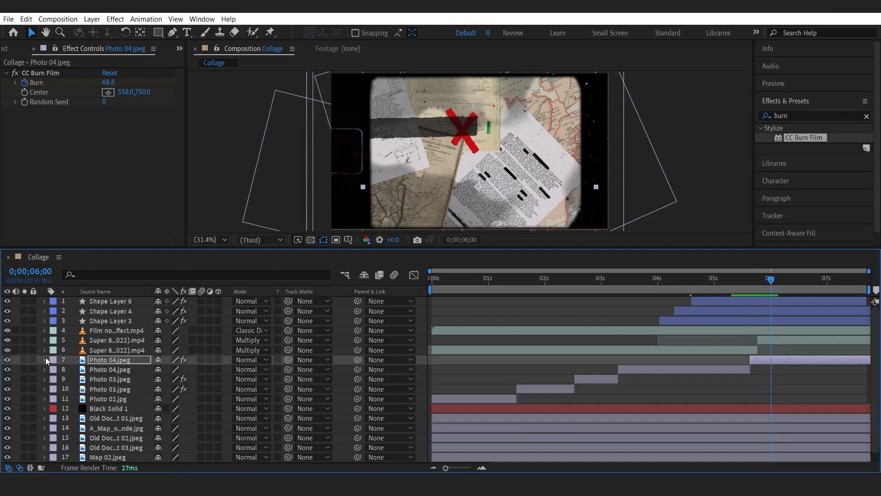
Select the censor bar layer and add Scale and Position keyframes around 0;00;05;23.
click(118, 302)
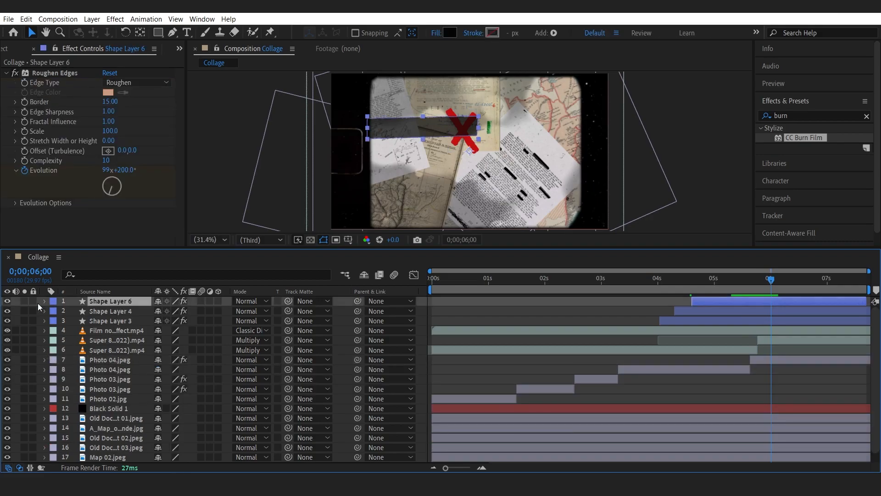
click(7, 302)
click(6, 302)
drag(743, 277, 758, 280)
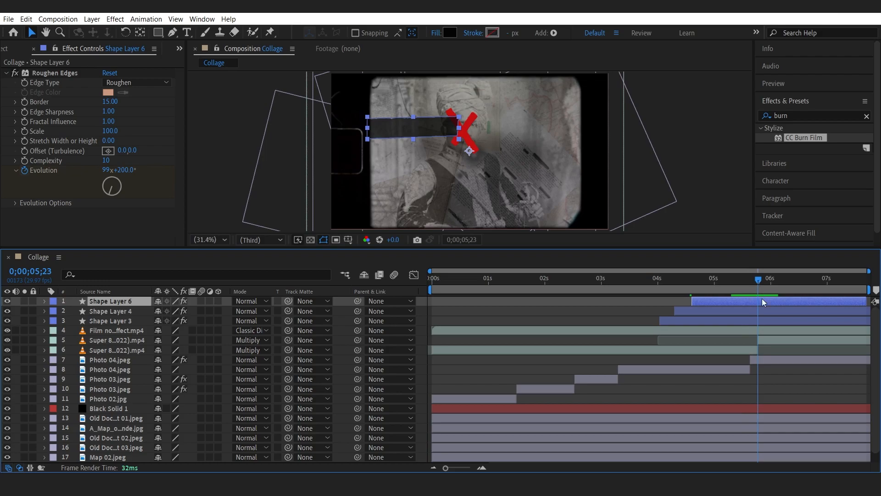
key(s)
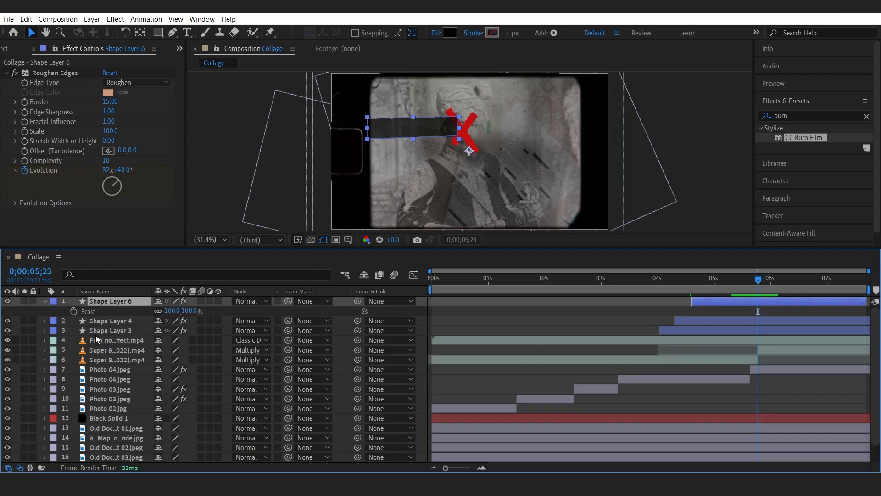
click(74, 311)
drag(759, 280, 758, 278)
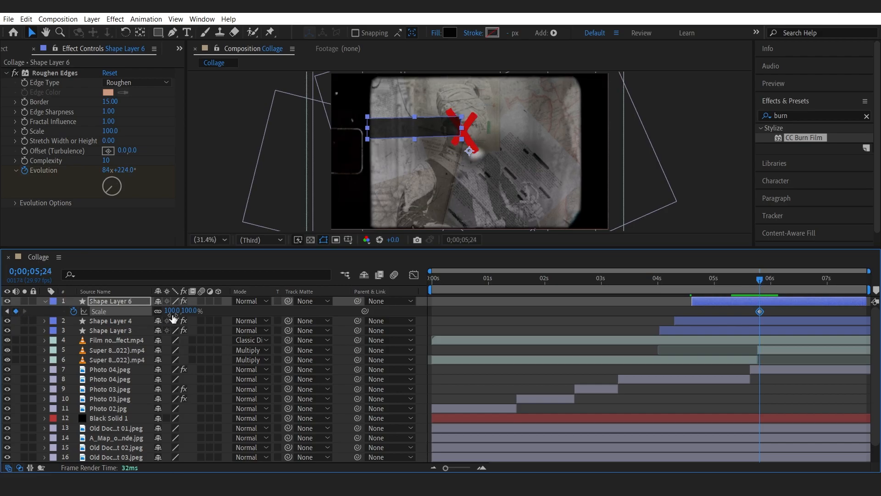
key(p)
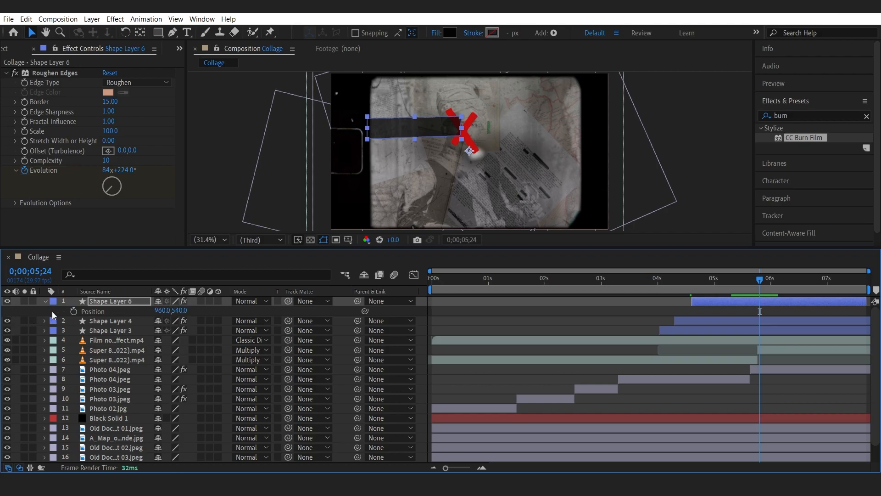
click(73, 312)
key(u)
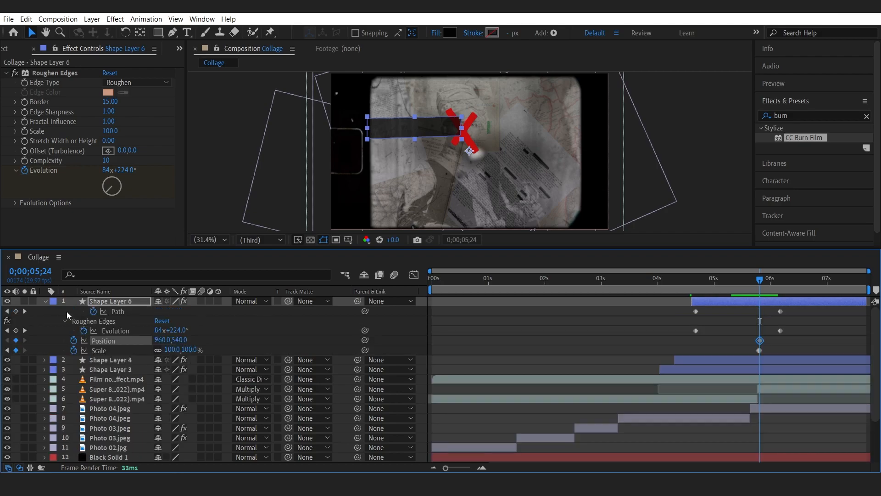
At 0;00;05;24, enlarge the censor bar to 141% scale and move it to 998, 617.
click(7, 350)
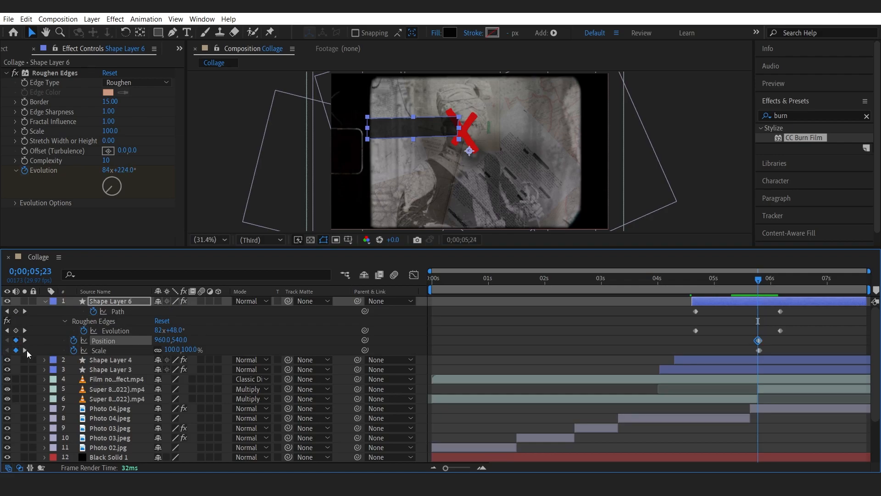
click(26, 350)
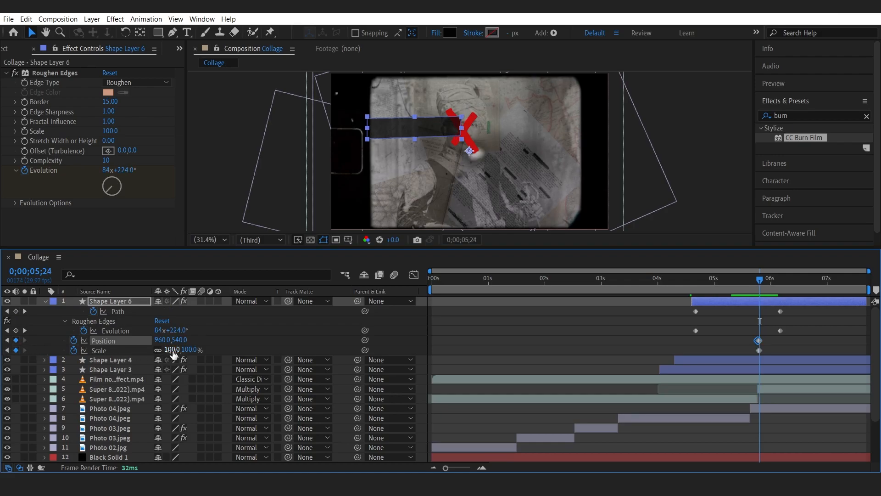
drag(173, 354, 228, 339)
mouse_move(755, 284)
mouse_down()
mouse_move(743, 283)
mouse_move(784, 289)
mouse_move(757, 291)
mouse_up()
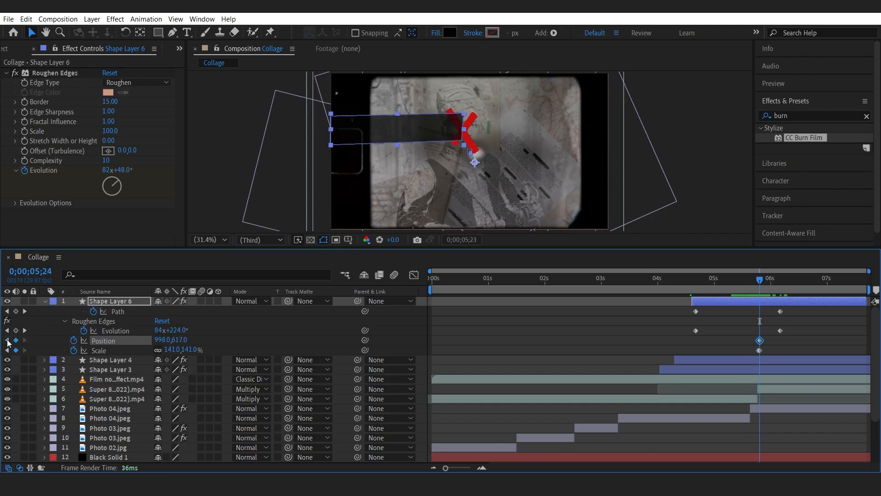
At 0;00;05;24, reshape the censor bar's path by moving its left edge inward to shorten the bar.
click(17, 311)
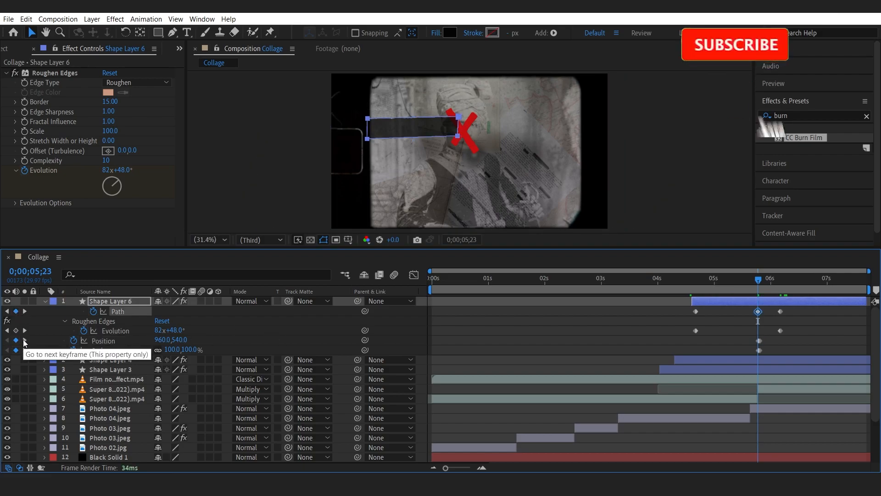
click(24, 342)
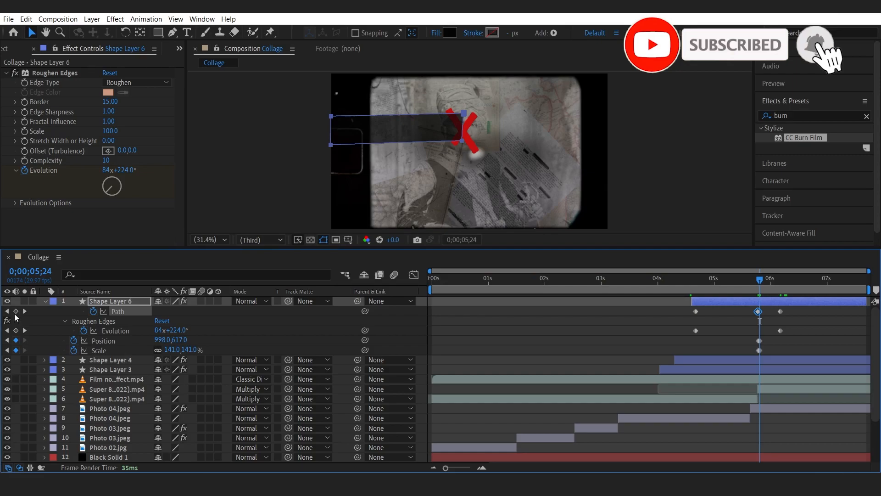
click(332, 119)
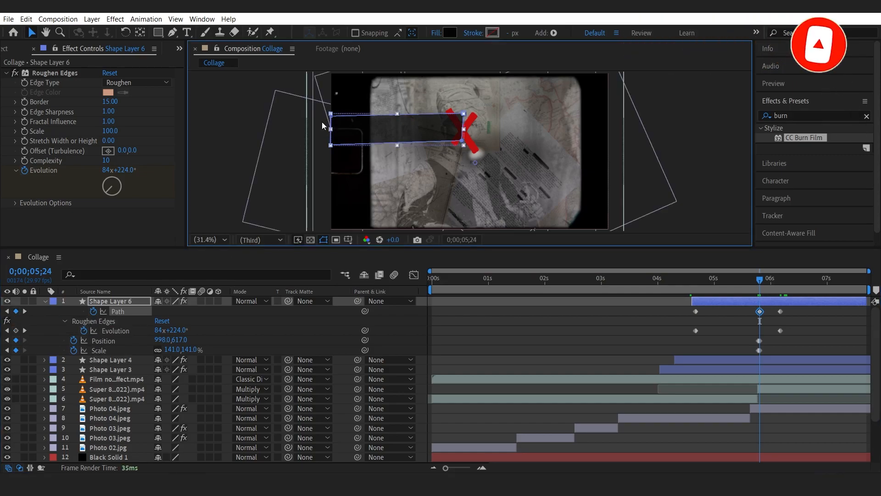
click(126, 301)
click(403, 136)
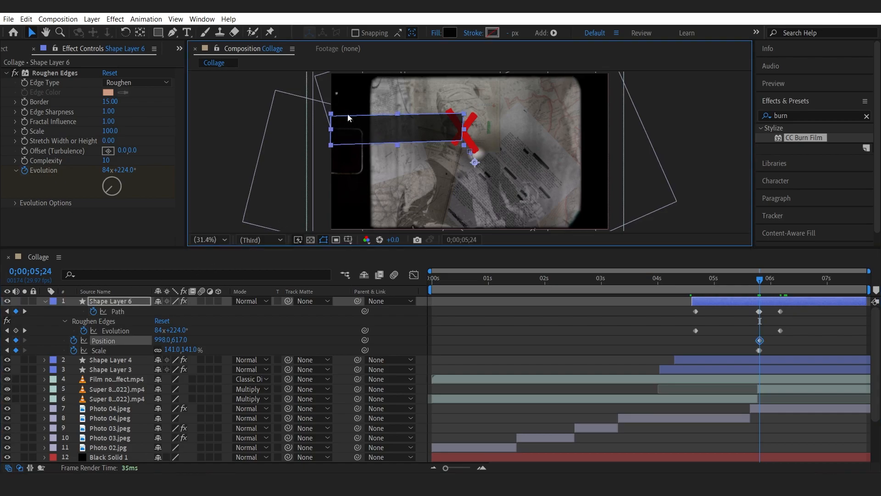
key(z)
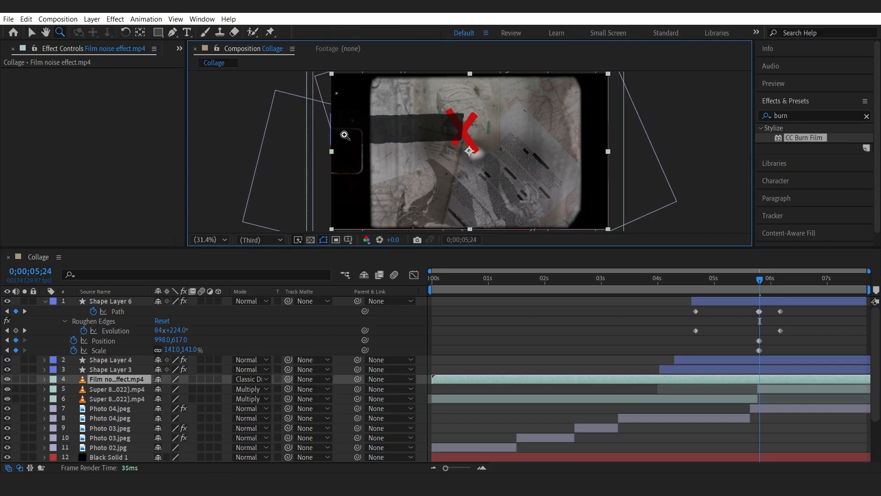
key(v)
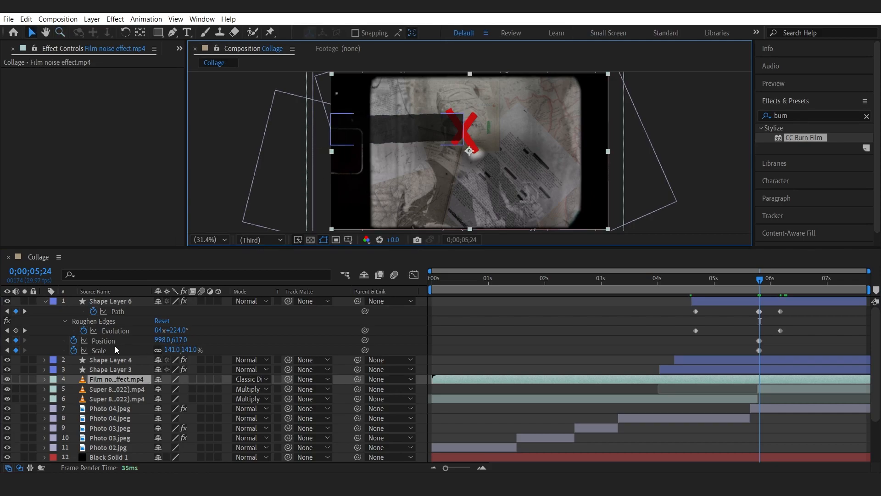
click(116, 300)
click(119, 311)
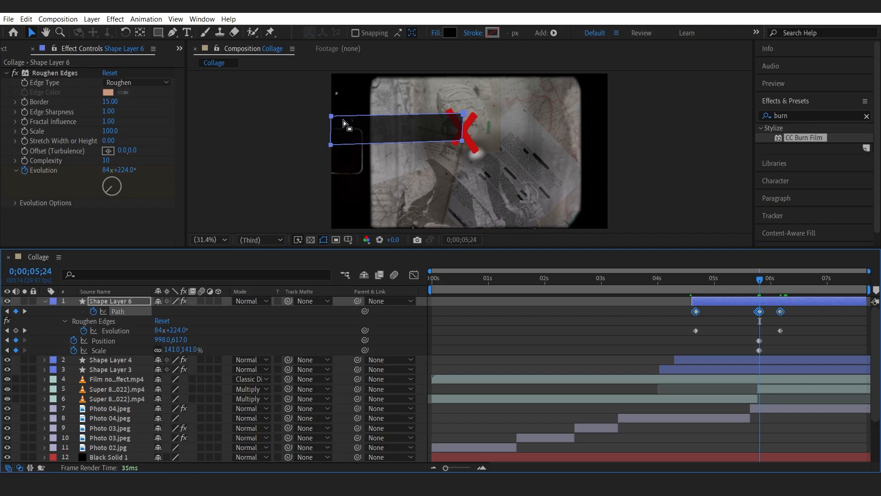
scroll(346, 125, up, 4)
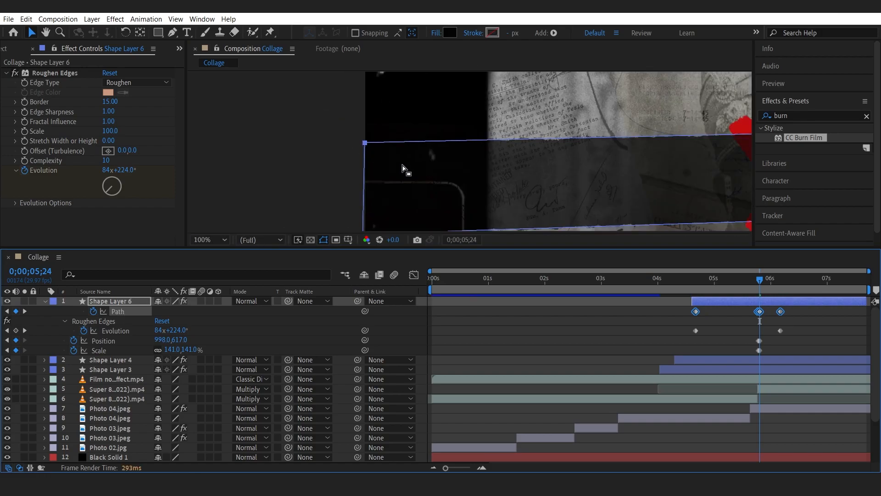
key(h)
mouse_move(446, 192)
mouse_down()
mouse_move(423, 132)
mouse_move(393, 147)
mouse_up()
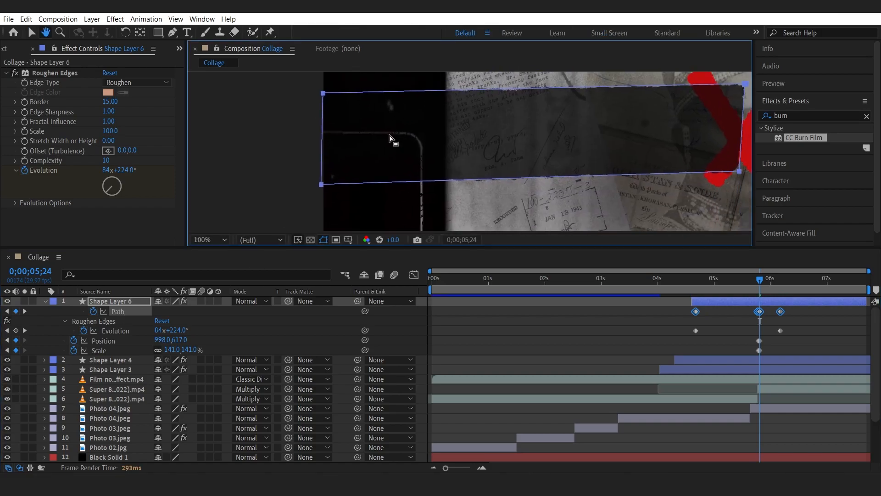
key(v)
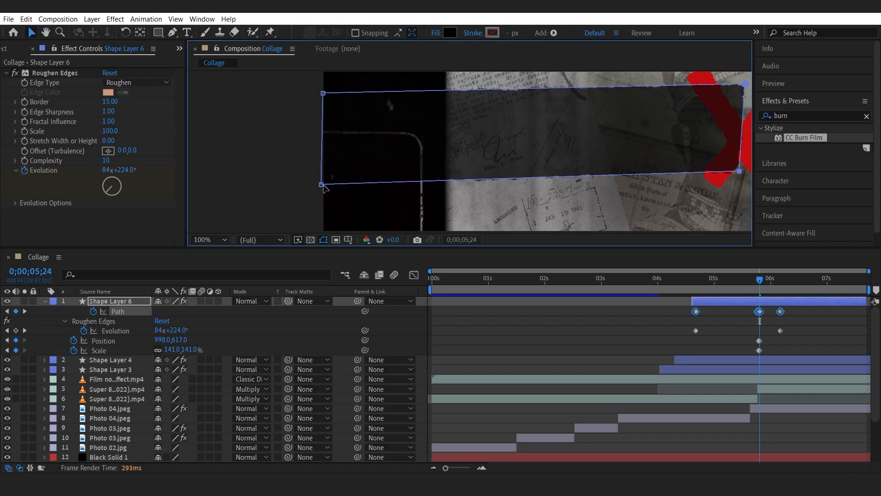
drag(311, 84, 427, 183)
drag(432, 186, 433, 185)
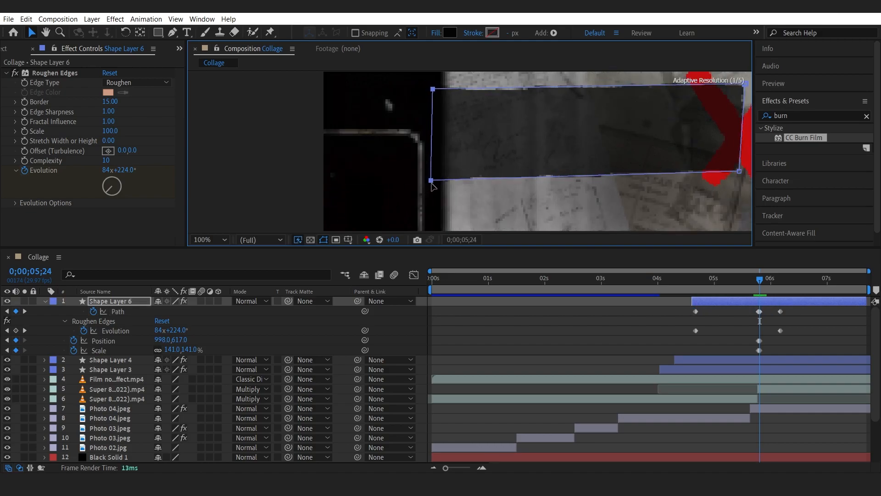
Collapse the censor bar layer and return the composition viewer to a fitted zoom.
click(44, 301)
click(223, 240)
click(223, 251)
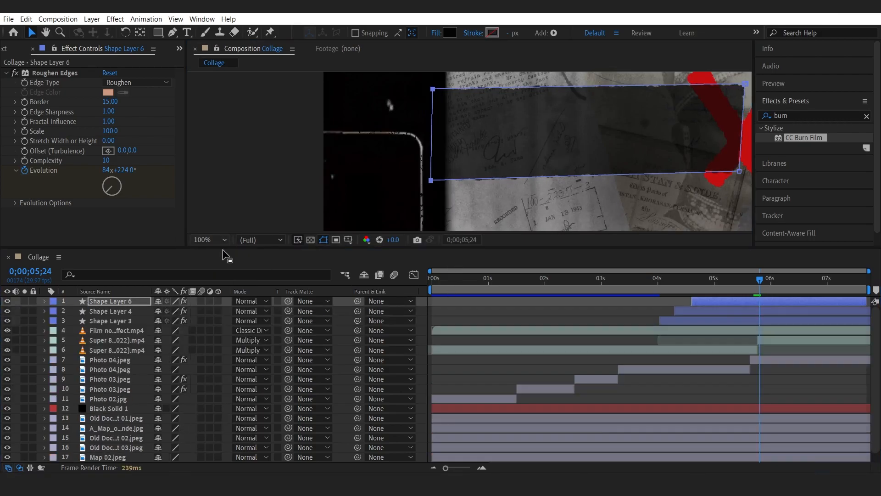
scroll(119, 371, down, 1)
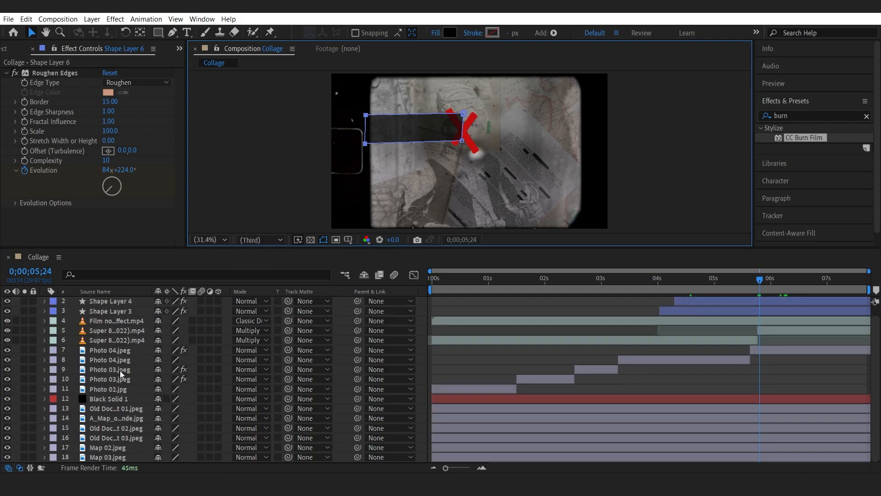
drag(165, 246, 141, 282)
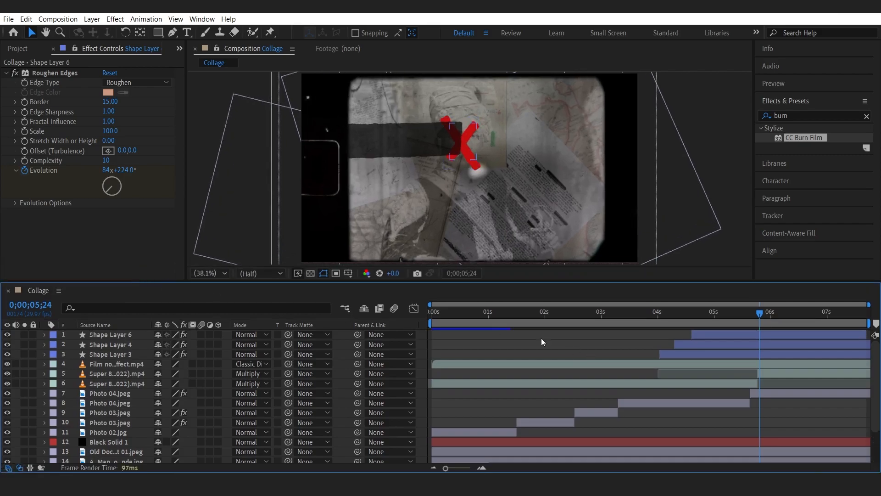
Toggle Black Solid 1's visibility at the start and set its opacity to about 32%.
mouse_move(436, 313)
mouse_down()
mouse_move(422, 315)
mouse_move(440, 312)
mouse_up()
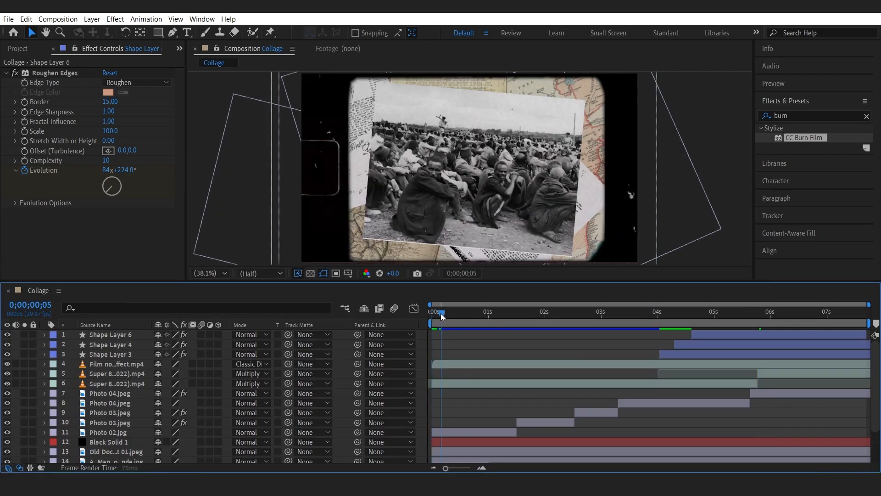
click(7, 441)
click(7, 441)
click(6, 441)
click(7, 441)
click(7, 442)
click(7, 441)
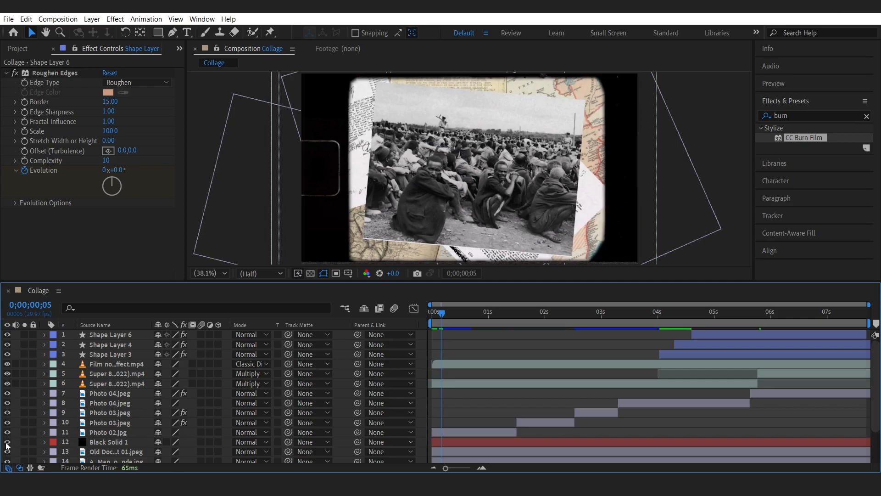
click(89, 448)
click(92, 443)
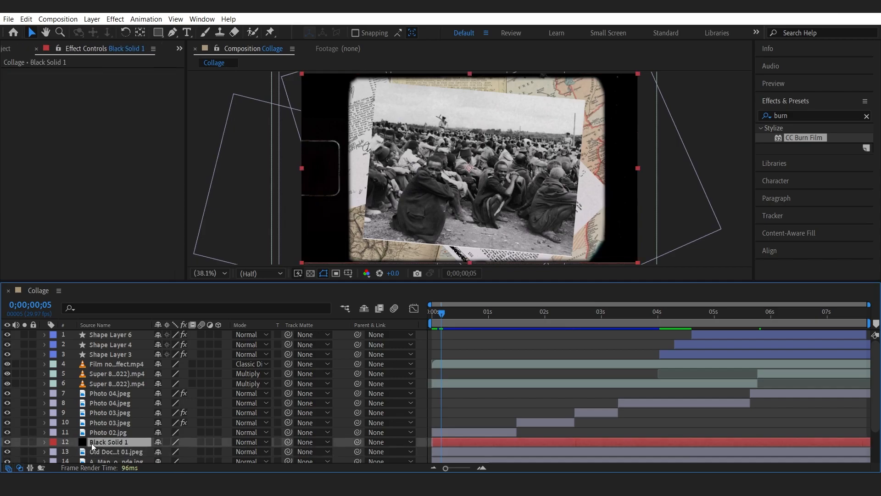
key(t)
drag(158, 452, 165, 451)
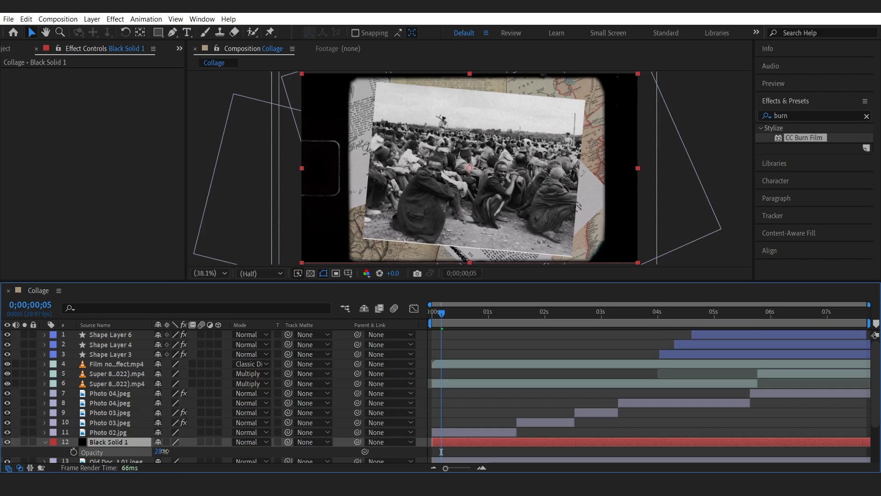
Add Old Document 05.jpeg from the Old Documents folder into the timeline above the Photo 04 layer.
mouse_move(437, 316)
mouse_down()
mouse_move(625, 323)
mouse_move(802, 345)
mouse_up()
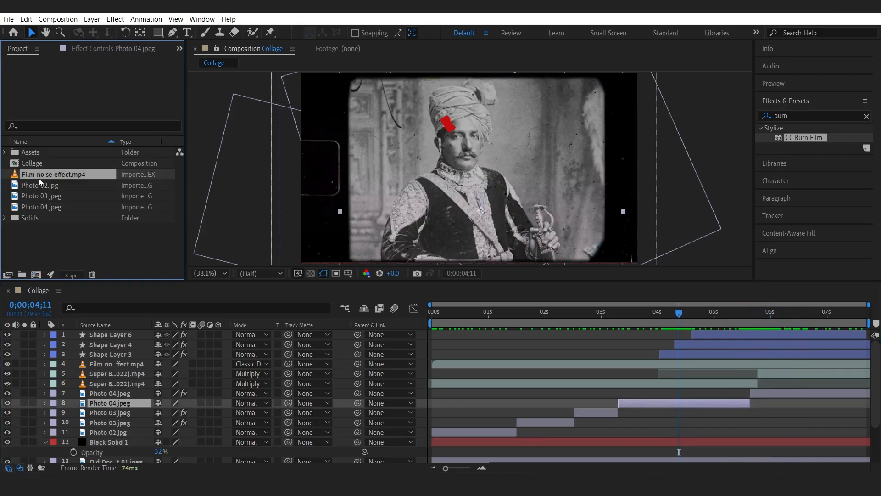
shift+click(43, 209)
drag(42, 211, 41, 151)
click(5, 152)
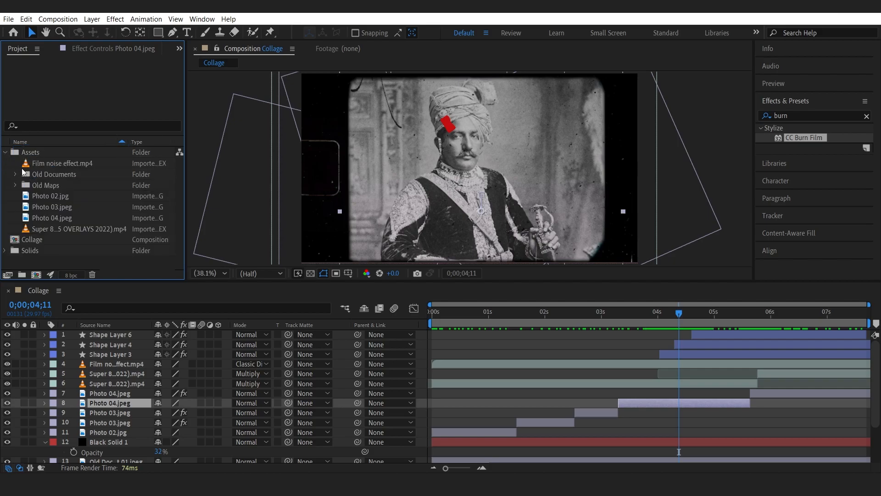
click(16, 174)
click(42, 189)
click(54, 200)
click(54, 205)
click(57, 218)
click(60, 228)
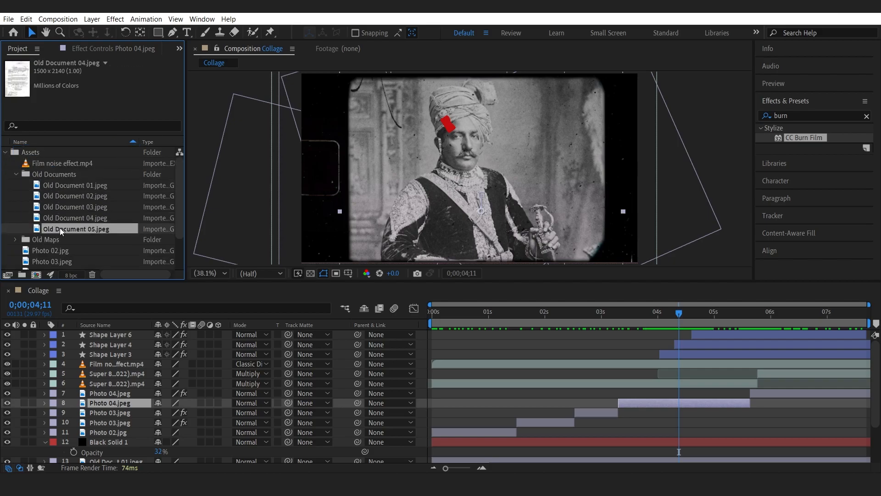
drag(49, 230, 128, 400)
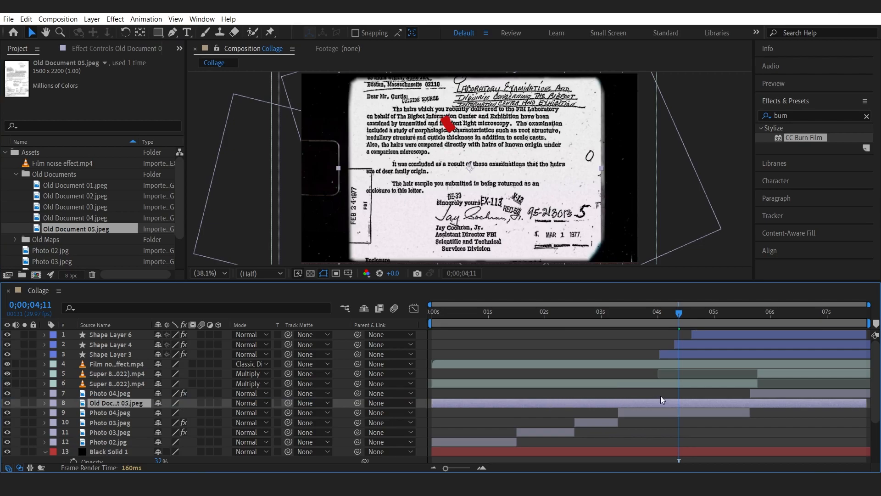
Split the Old Document 05 layer at 0;00;03;10 and delete its earlier segment.
click(622, 314)
key(Page_Up)
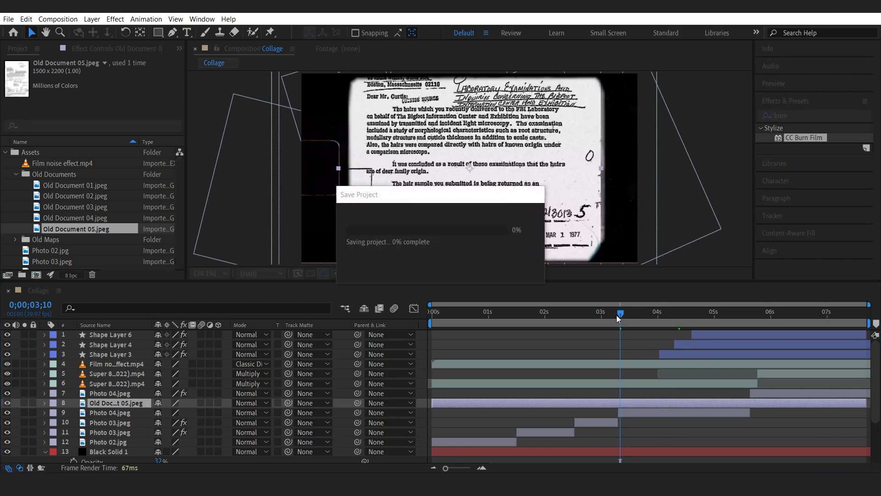
key(ctrl+shift+d)
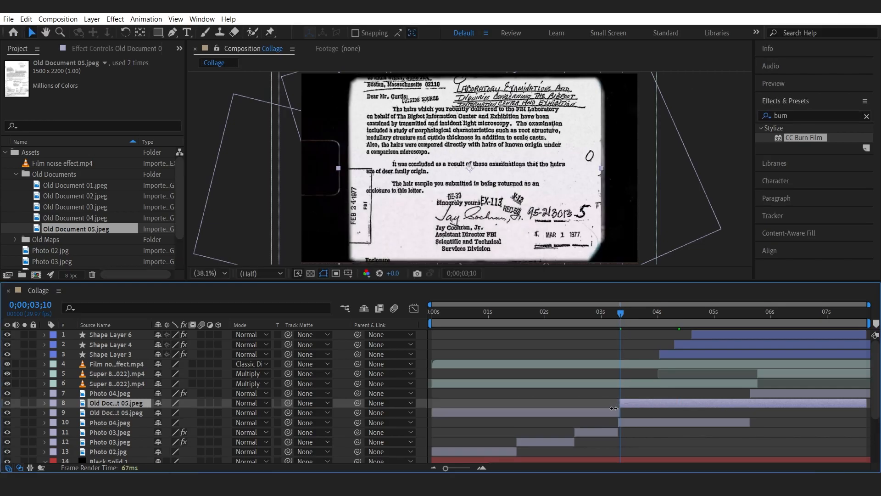
click(609, 413)
key(Delete)
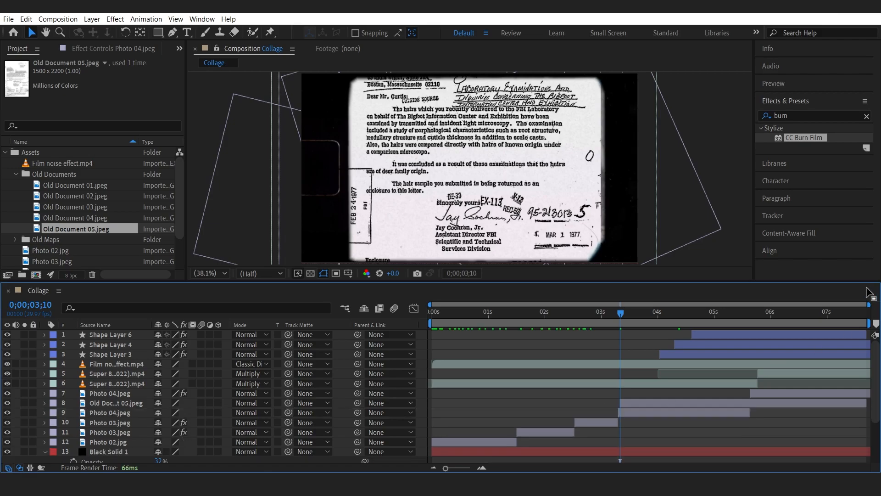
Split Old Document 05 at 0;00;05;19, delete the later part, and extend the layer back to the composition end.
click(743, 313)
drag(743, 313, 750, 314)
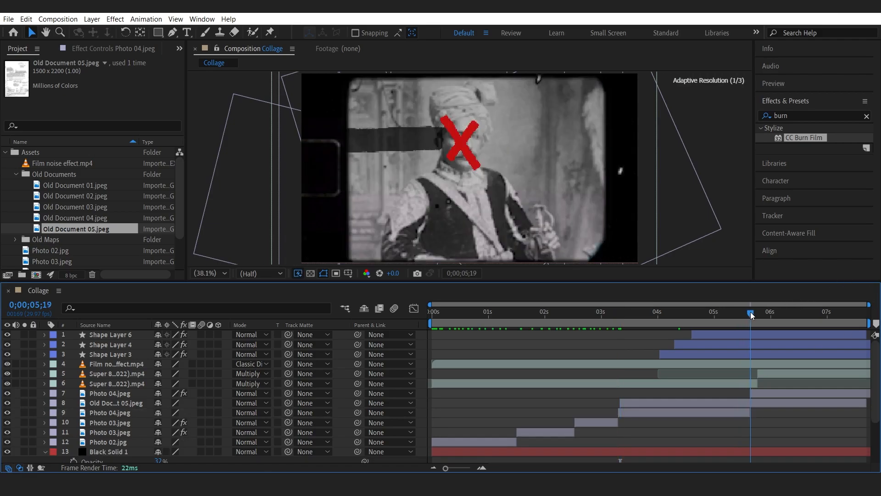
click(752, 404)
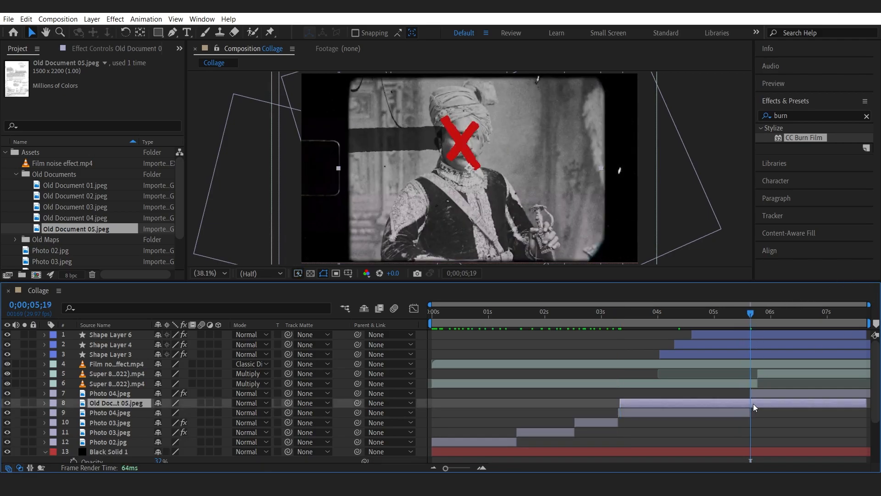
key(ctrl+shift+d)
key(Delete)
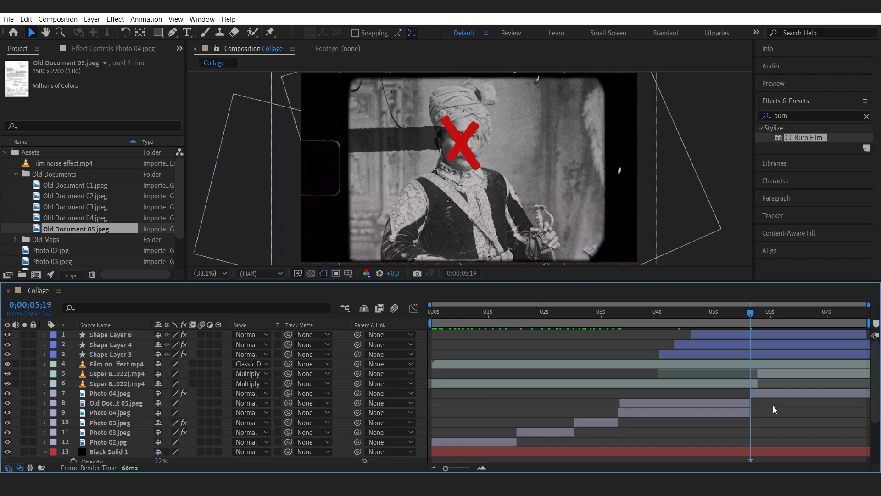
click(685, 321)
drag(774, 403, 871, 404)
Rotate the Old Document 05 layer so the document tilts diagonally across the frame.
key(r)
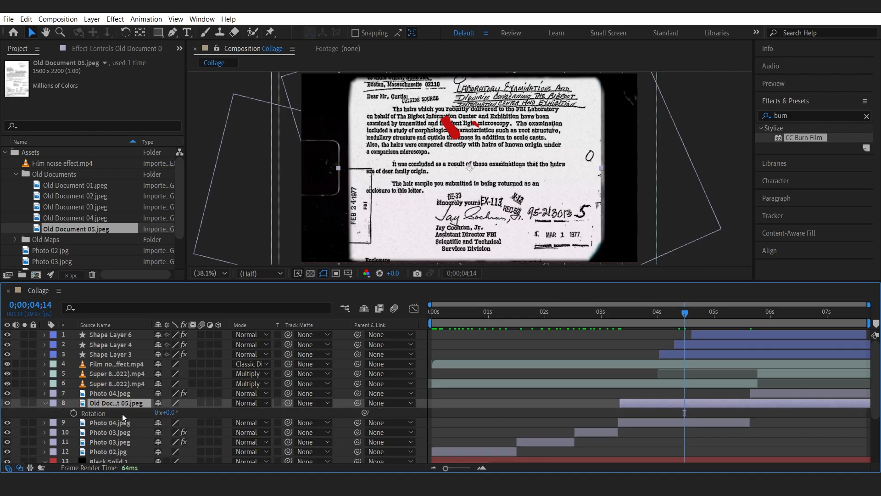
drag(169, 412, 206, 412)
key(s)
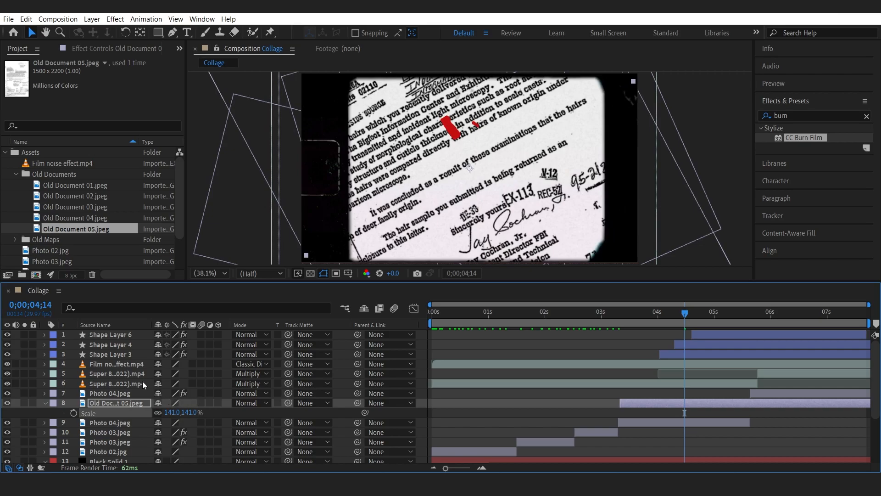
Cycle through blend modes on the Old Document 05 layer and settle on Divide.
click(45, 402)
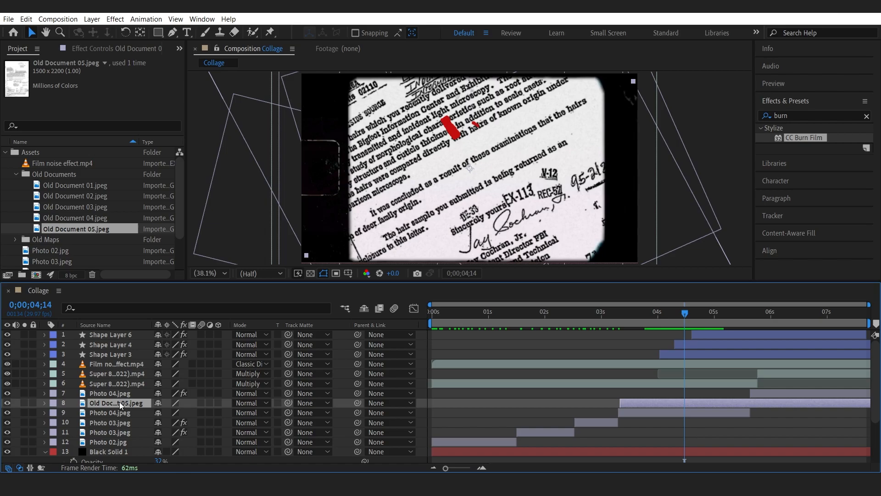
key(shift+equal)
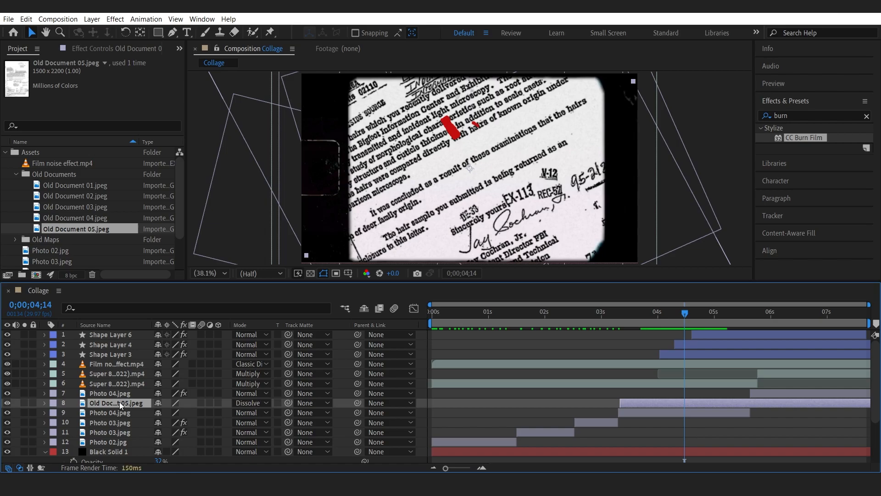
key(shift+equal)
key(shift+equal)
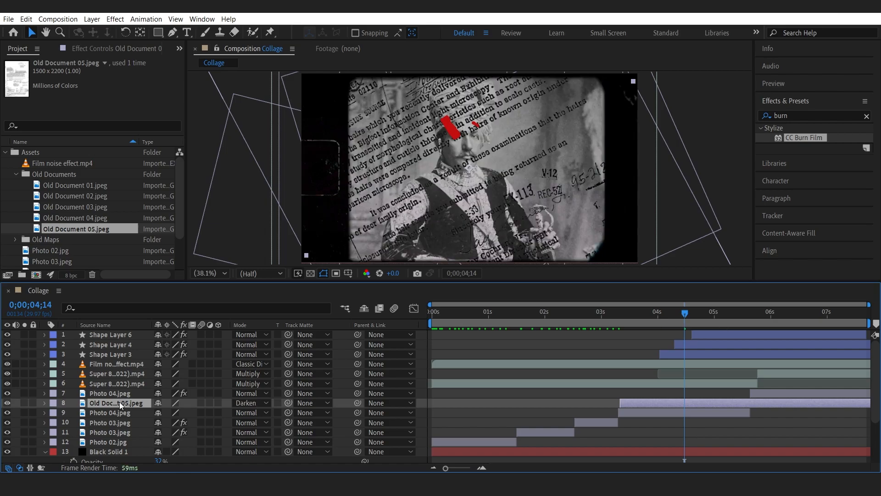
key(shift+equal)
key(shift+equal)
key(shift+equal)
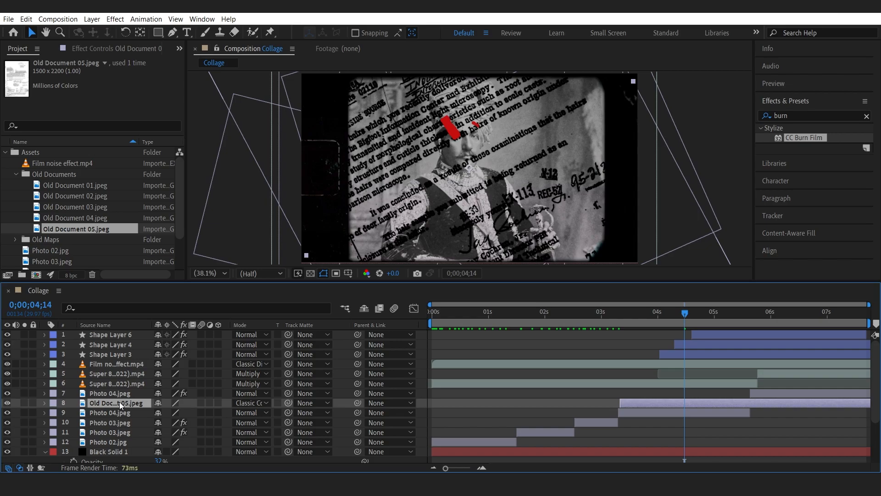
key(shift+equal)
key(shift+equal)
key(shift+equal)
key(shift+equal)
key(shift+equal)
key(shift+equal)
key(shift+equal)
key(shift+equal)
key(shift+equal)
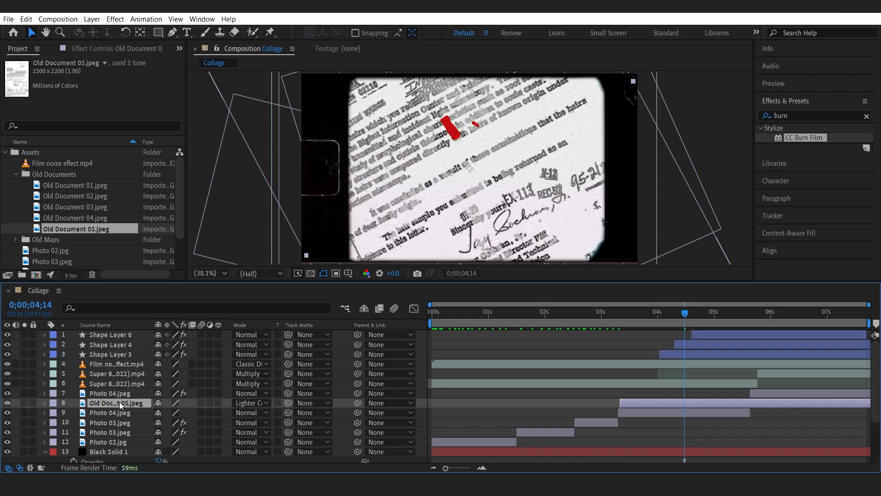
key(shift+equal)
key(shift+equal)
key(shift+equal)
key(shift+equal)
key(shift+equal)
key(shift+equal)
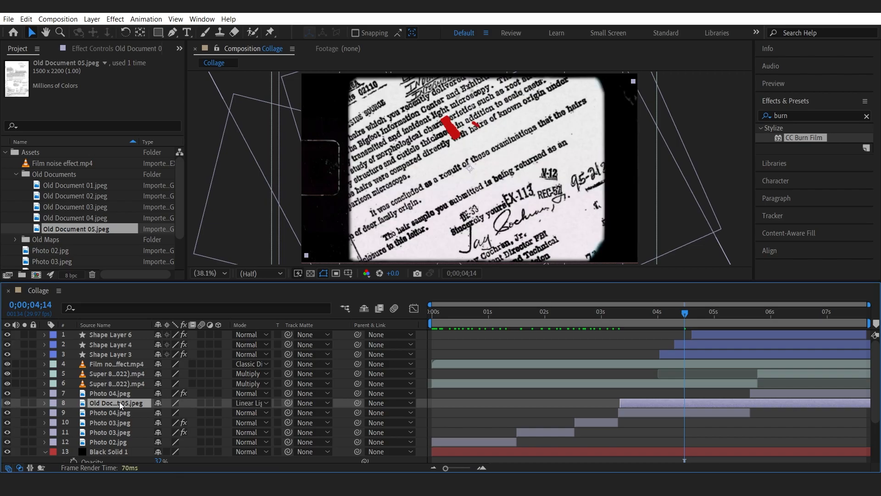
key(shift+equal)
key(shift+equal)
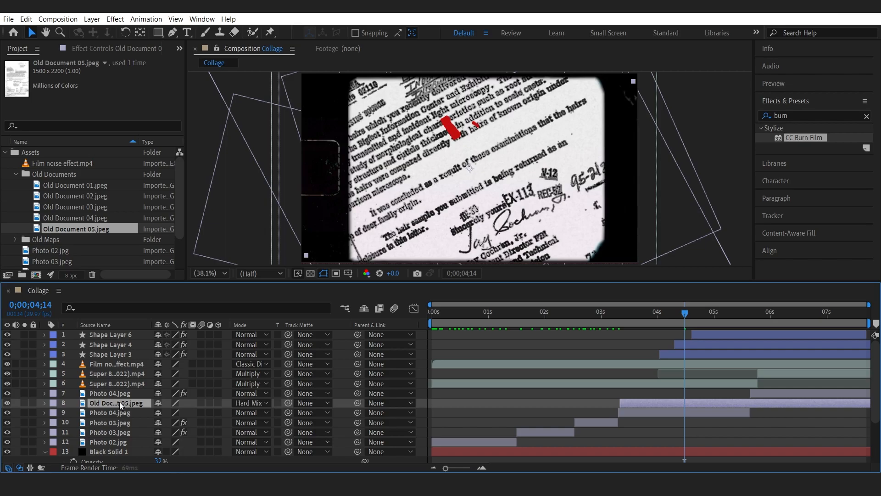
key(shift+equal)
key(shift+equal)
key(shift+equal)
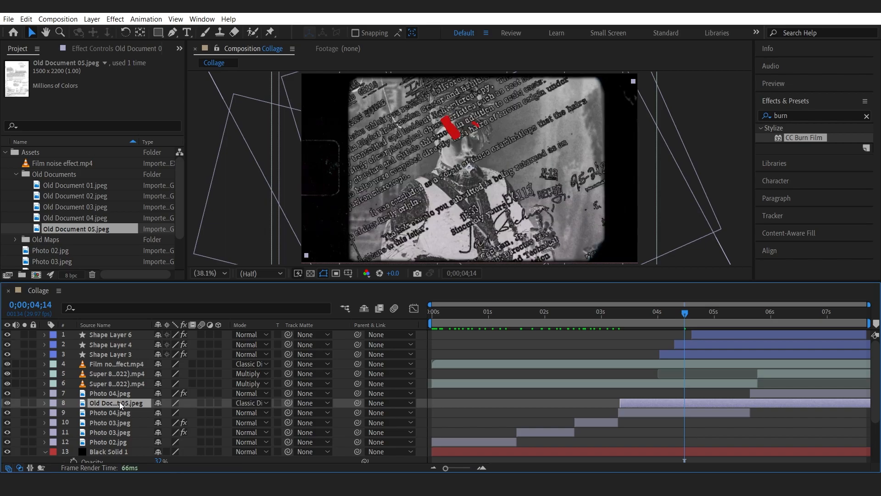
key(shift+equal)
key(shift+equal)
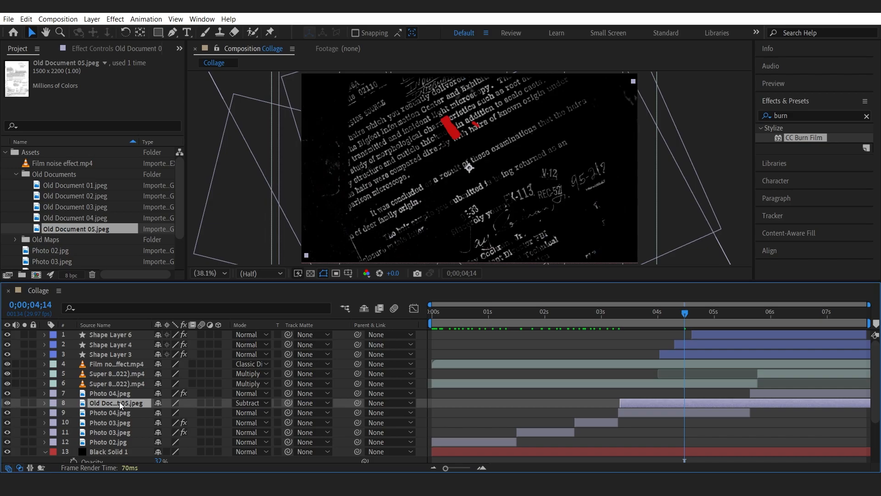
key(shift+minus)
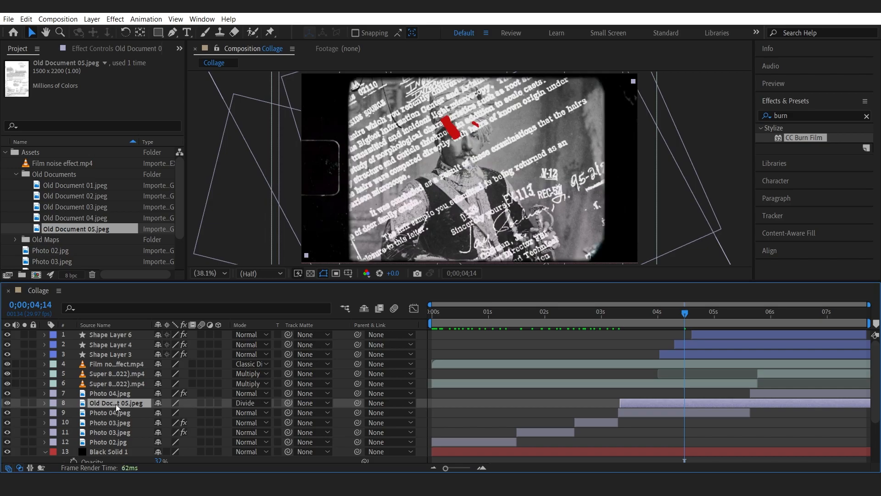
Set the Old Document 05 layer's opacity to 50%.
key(t)
click(158, 412)
text(50)
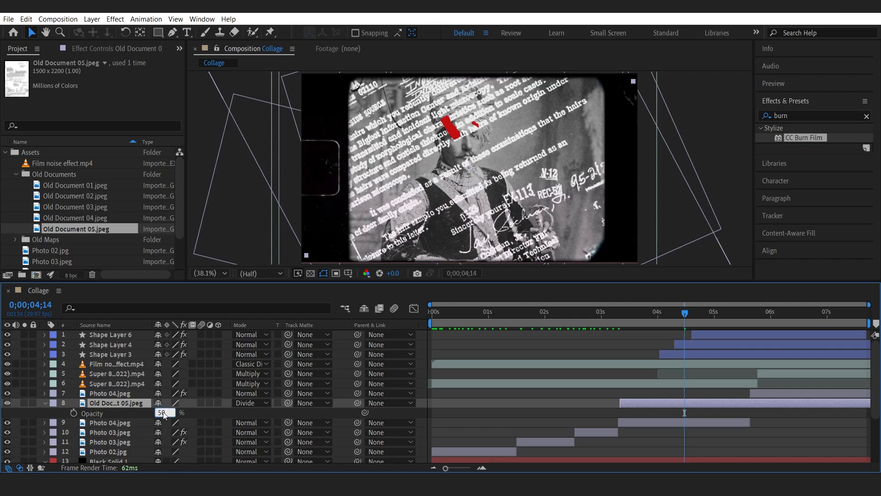
key(Return)
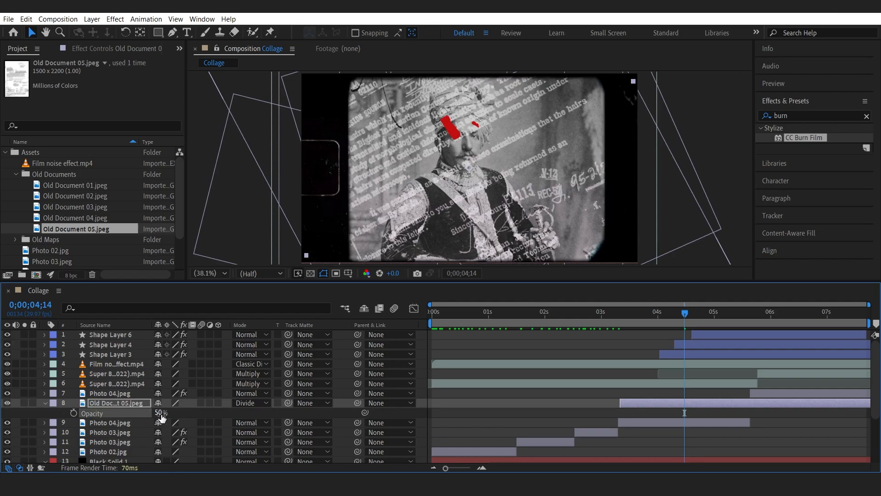
Keyframe Old Document 05's opacity at 0;00;03;10 and 0;00;03;29, setting the first keyframe to 0%.
click(132, 402)
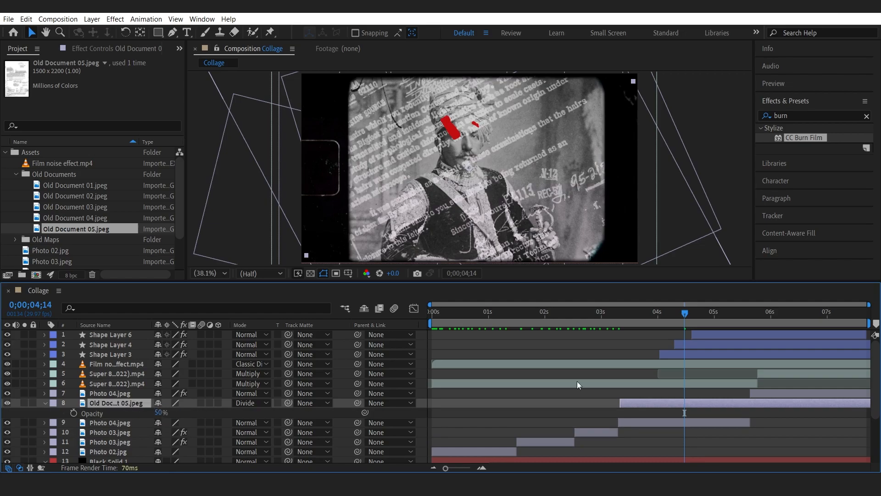
click(621, 313)
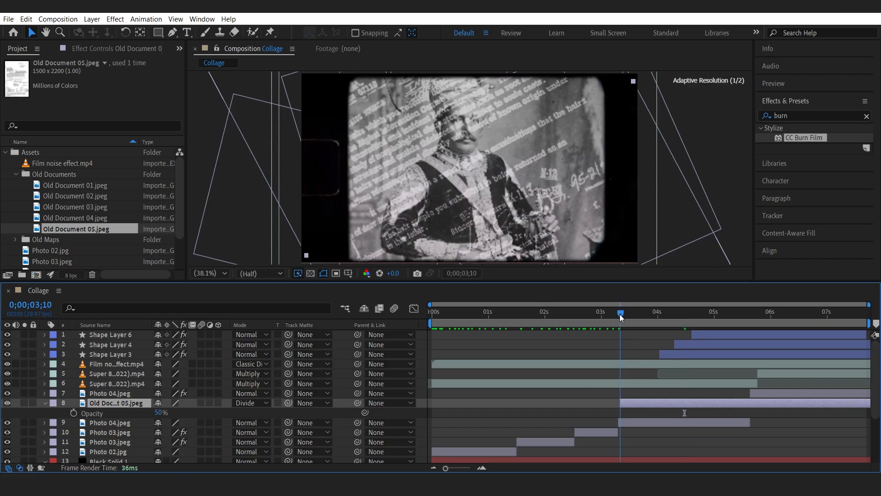
click(73, 411)
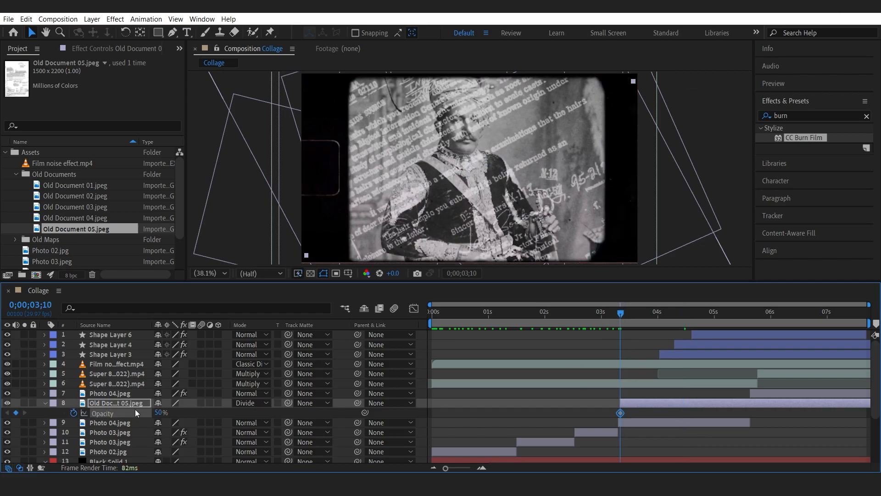
drag(643, 314, 656, 314)
click(16, 412)
click(7, 413)
click(160, 412)
text(0)
key(Return)
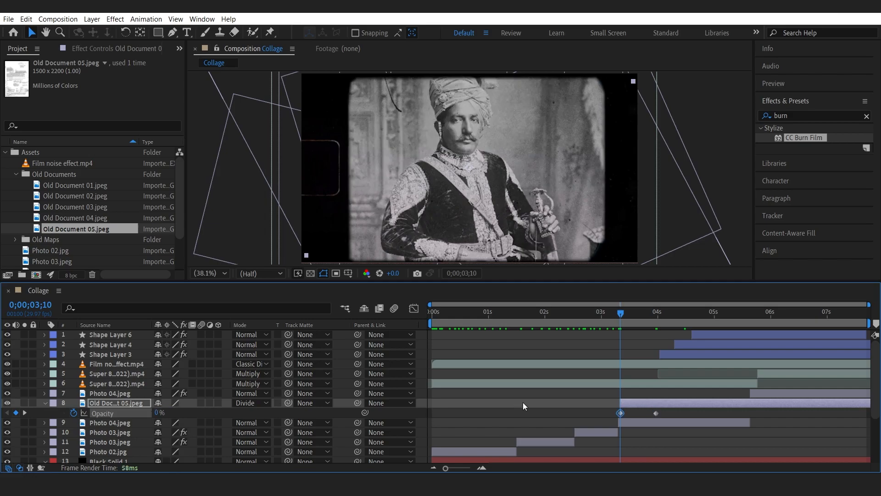
At 0;00;04;07, scale Old Document 05 to 195% and move it toward the frame's upper left.
drag(626, 313, 671, 313)
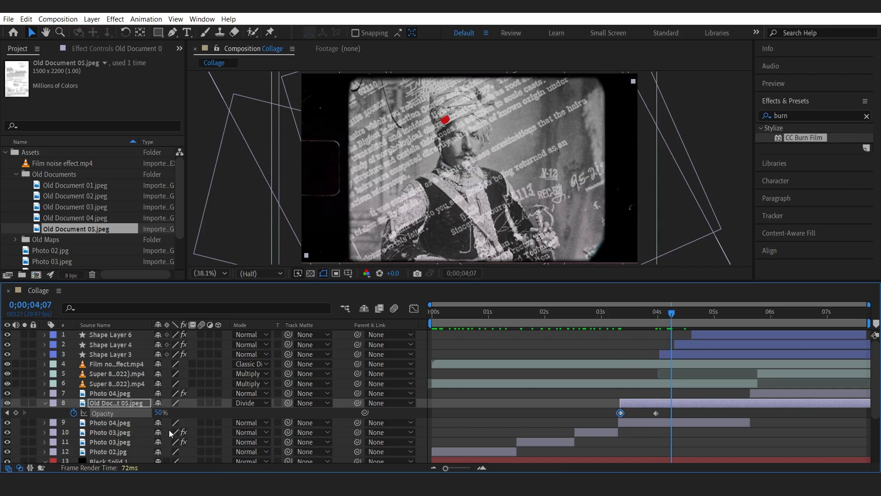
key(s)
drag(168, 412, 191, 400)
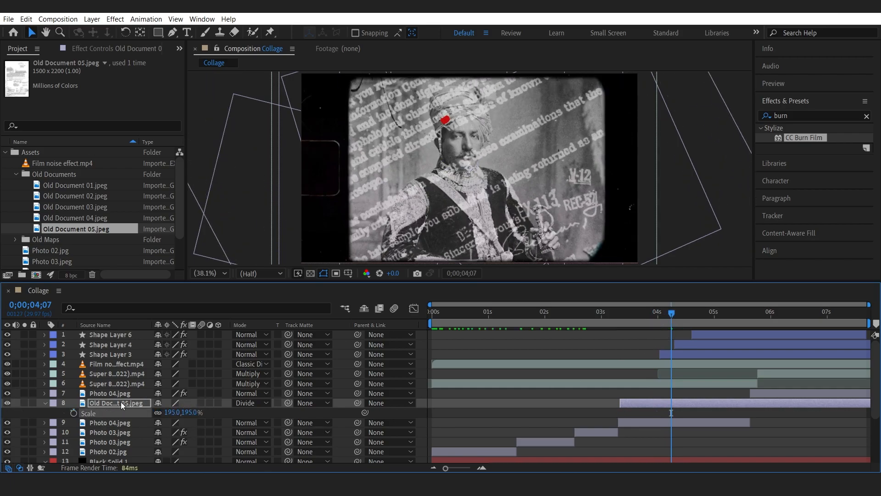
drag(552, 164, 431, 86)
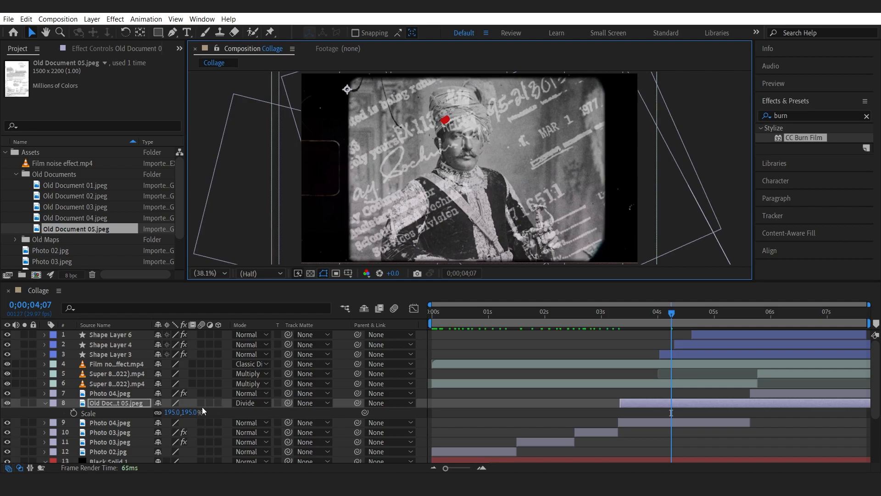
Set Old Document 05's opacity keyframe at 0;00;03;29 to 25%.
click(102, 403)
key(t)
click(7, 412)
click(161, 412)
text(25)
key(Return)
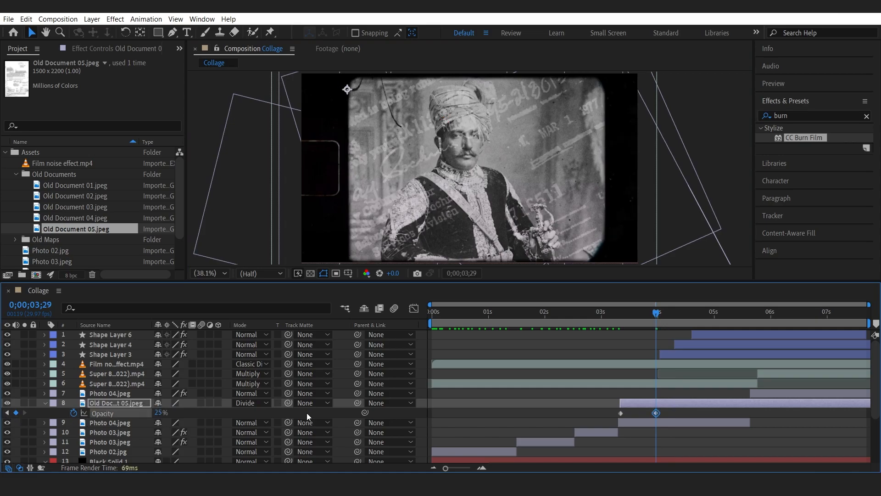
Add a Position keyframe for Old Document 05 and shift it to about 0;00;03;16.
drag(615, 316, 685, 321)
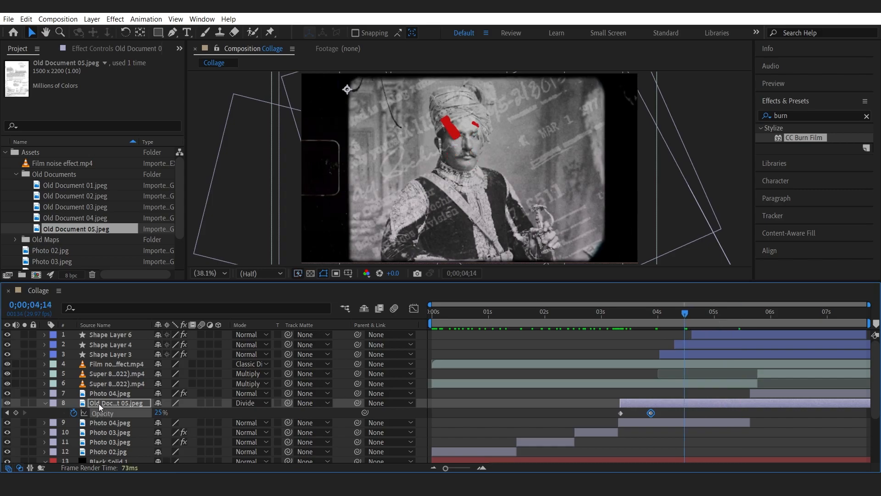
click(45, 402)
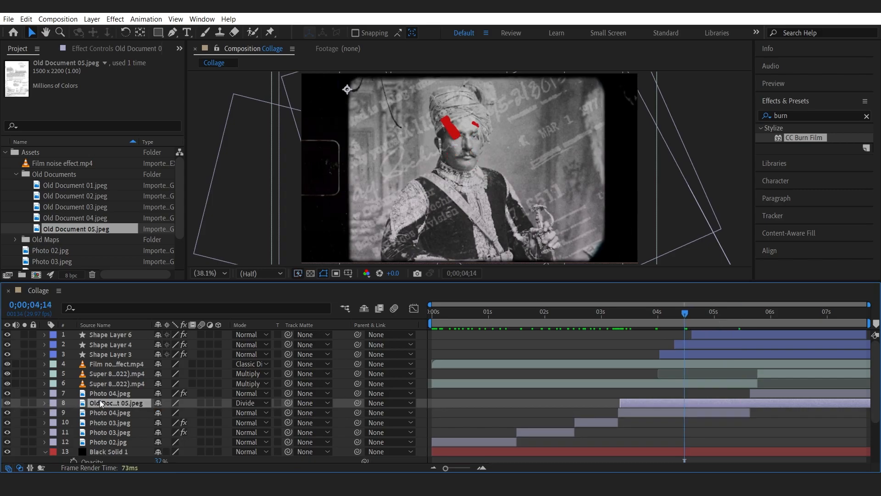
key(p)
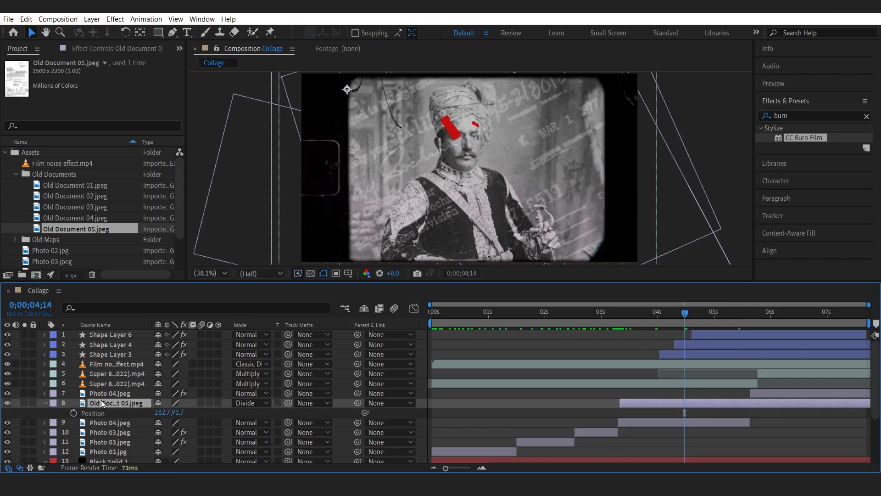
click(618, 313)
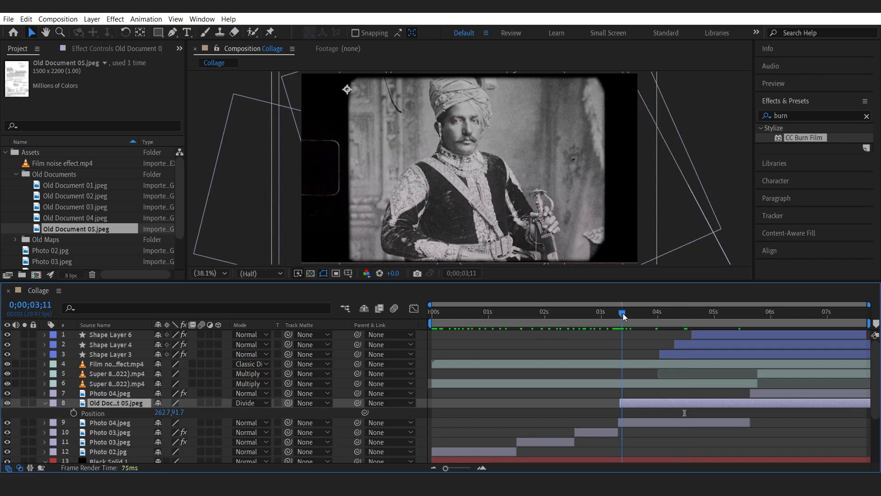
click(74, 412)
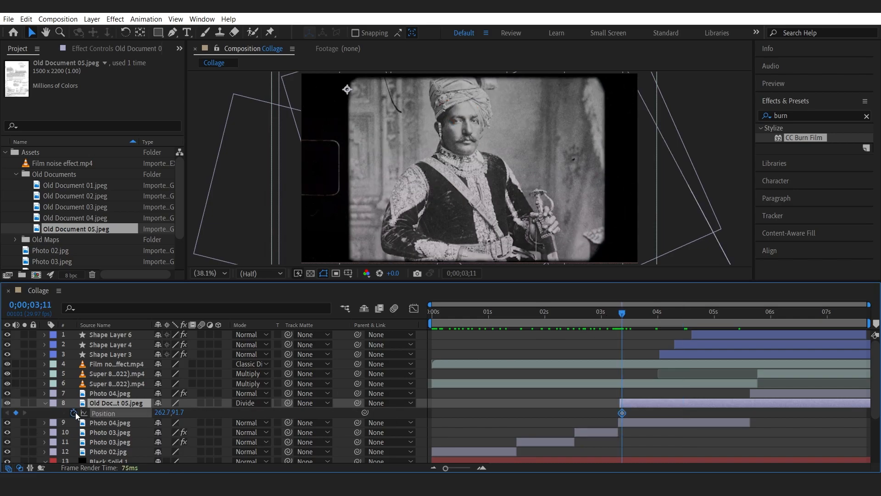
drag(629, 311, 647, 314)
drag(631, 412, 640, 412)
click(638, 314)
drag(637, 313, 629, 316)
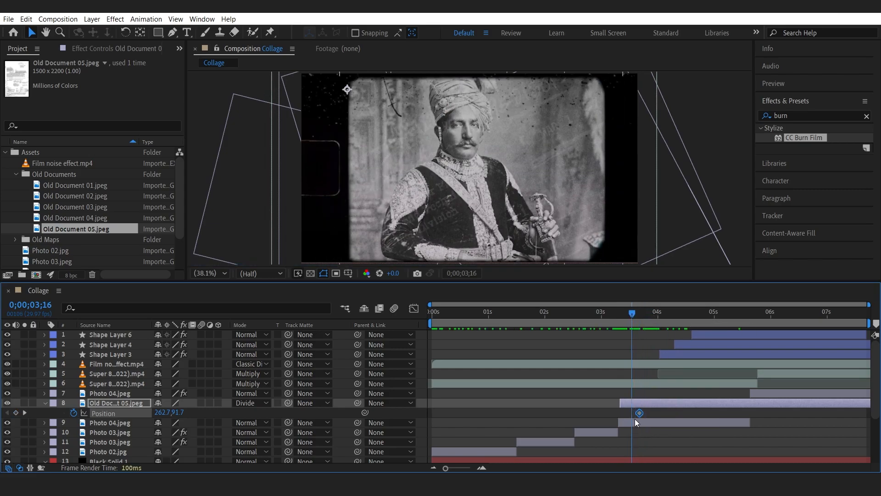
At 0;00;05;09, move Old Document 05 to a new position for a second Position keyframe, then preview the animation.
drag(632, 316, 732, 317)
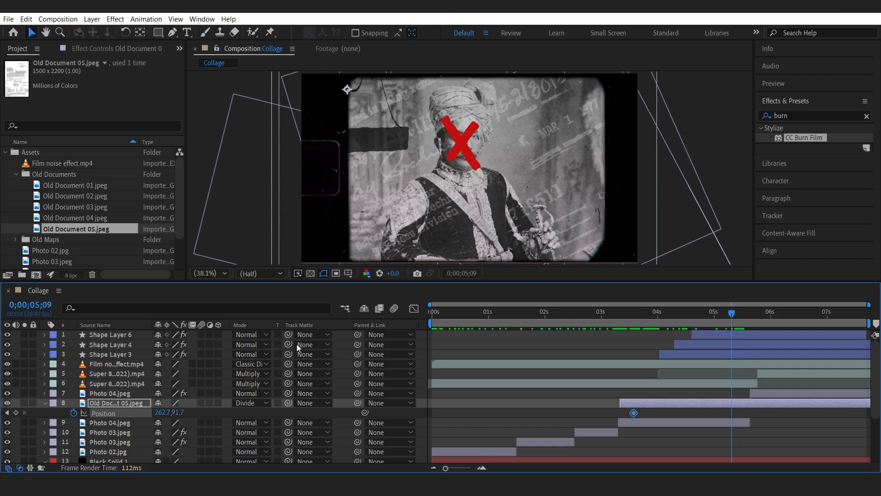
drag(467, 201, 509, 250)
drag(393, 138, 394, 119)
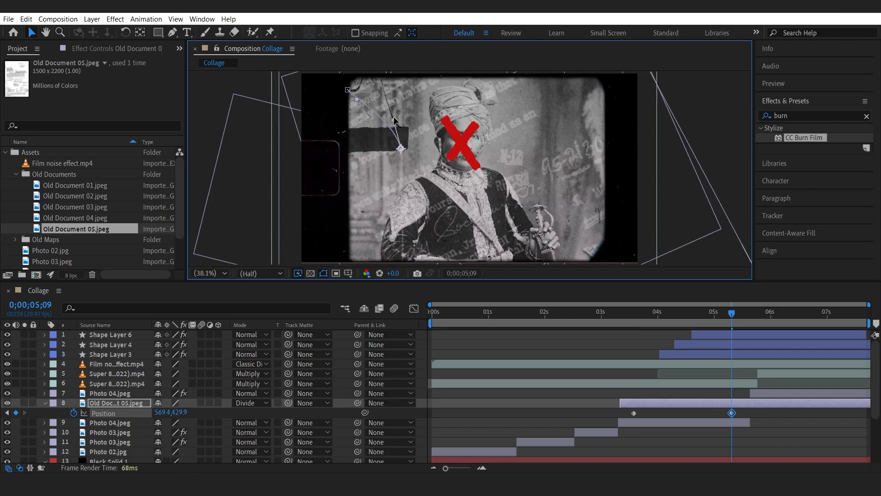
drag(629, 311, 718, 333)
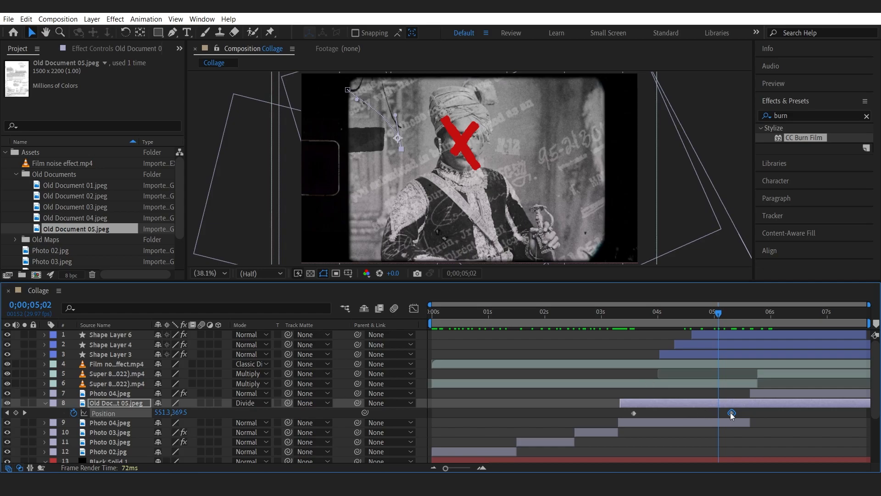
click(24, 412)
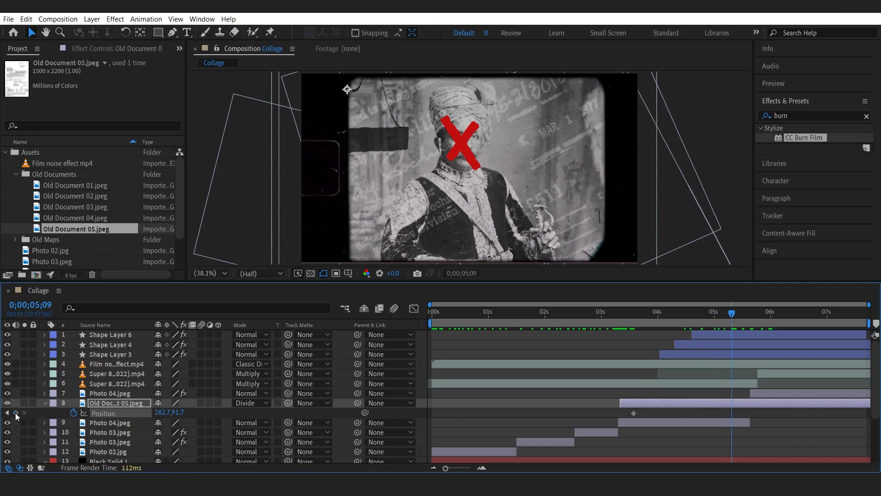
drag(434, 153, 447, 165)
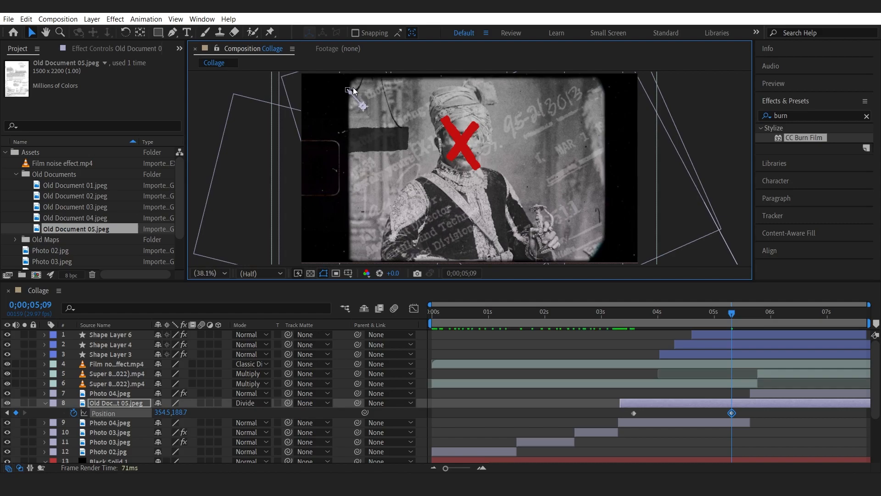
click(354, 87)
key(ctrl+z)
drag(634, 313, 758, 321)
key(space)
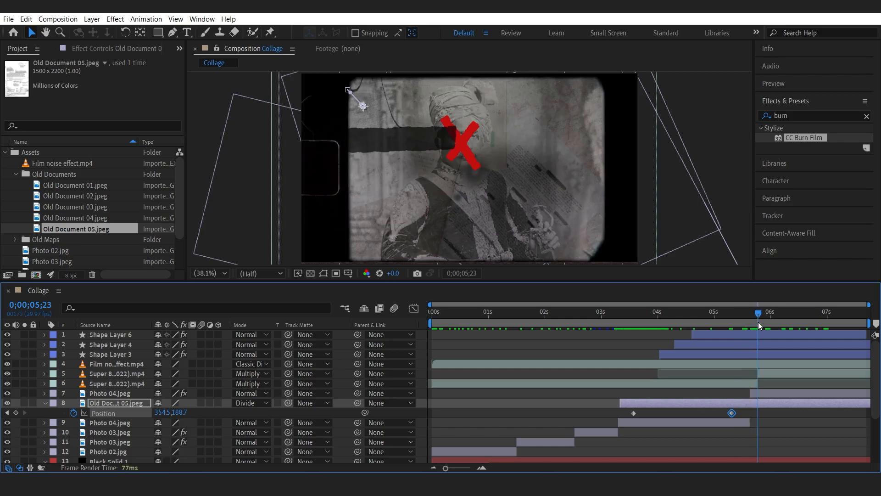
Keyframe Black Solid 1's opacity at 0;00;05;24 and lower it to 13% at 0;00;06;03.
click(98, 458)
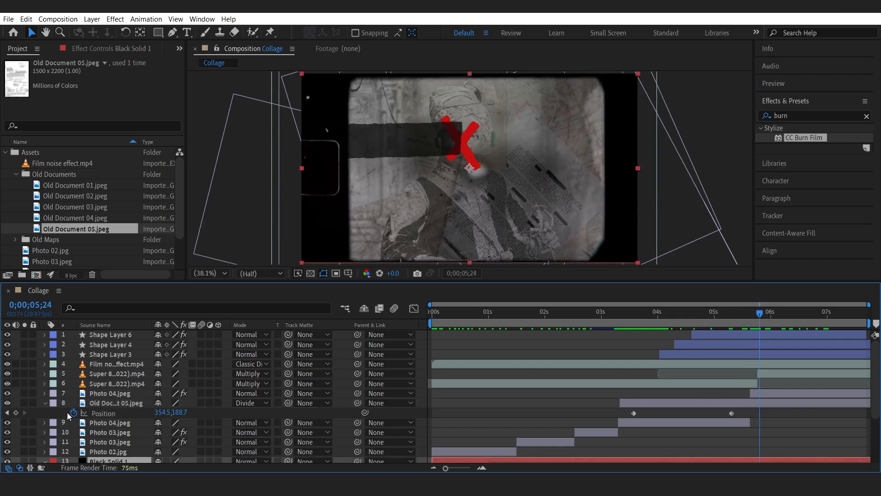
click(48, 401)
scroll(88, 404, down, 3)
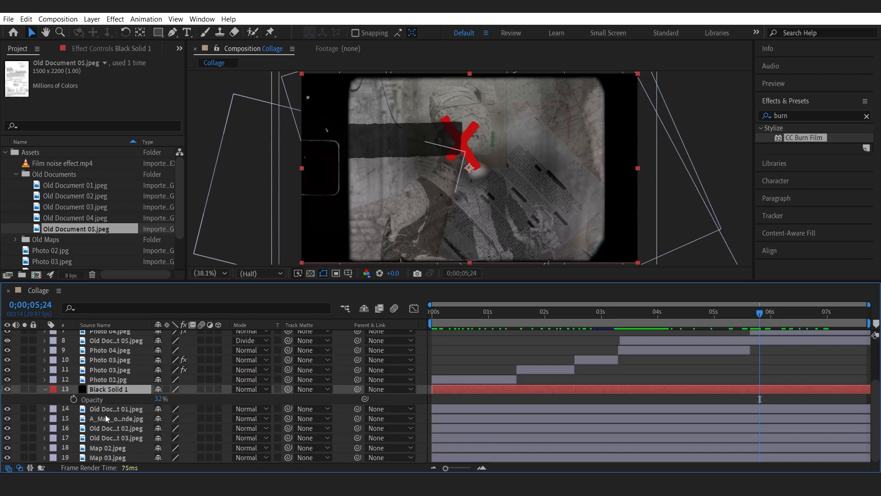
scroll(106, 414, up, 1)
key(t)
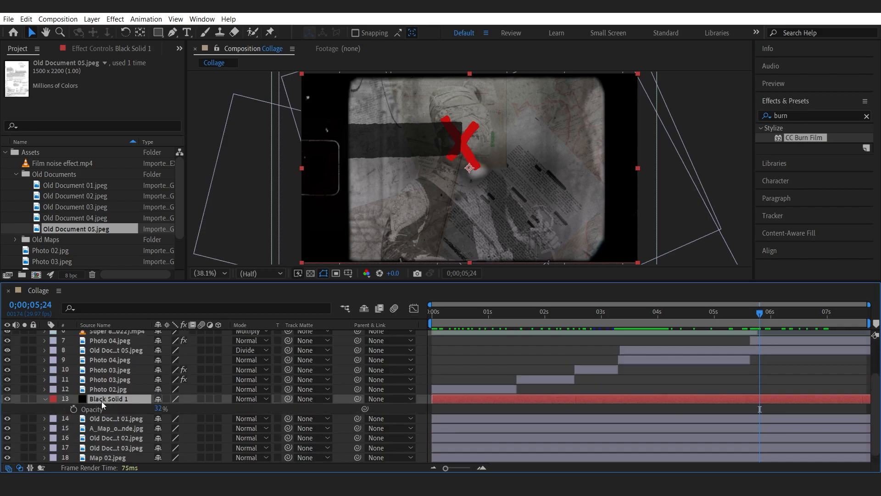
click(73, 408)
drag(760, 311, 778, 312)
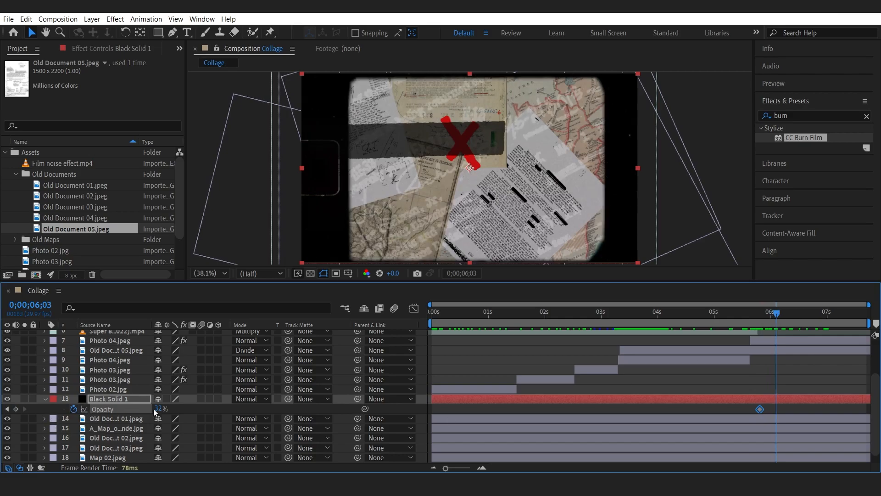
drag(151, 409, 123, 408)
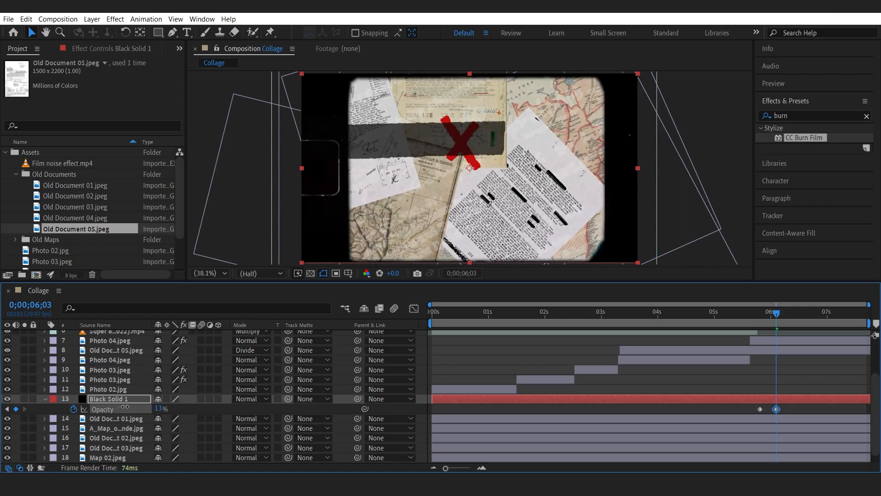
Set Black Solid 1's opacity keyframe at 0;00;06;03 to 25% and scrub through the end of the animation.
drag(128, 405, 133, 406)
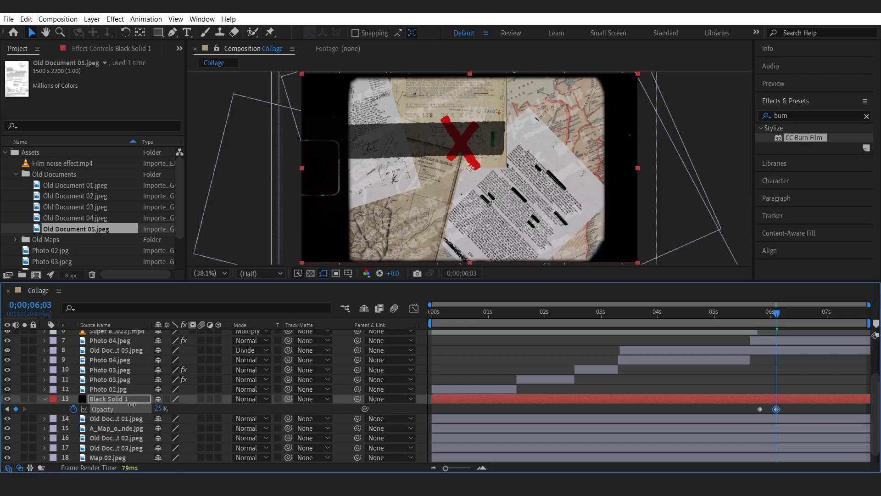
drag(756, 313, 825, 326)
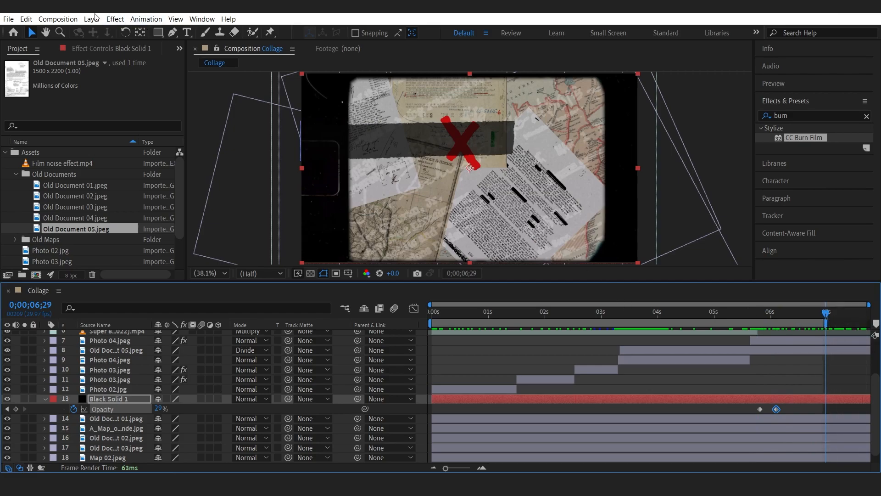
Trim the Collage composition to its work area and preview the result.
click(58, 18)
click(80, 69)
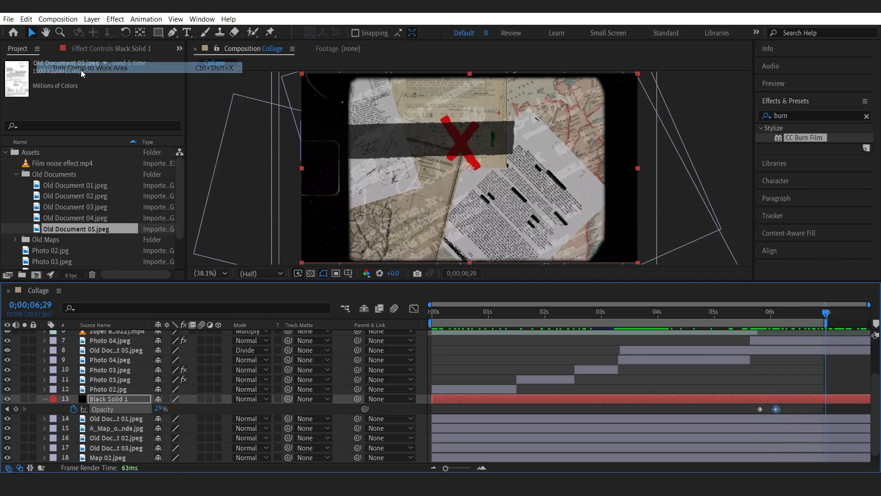
drag(476, 312, 454, 315)
key(space)
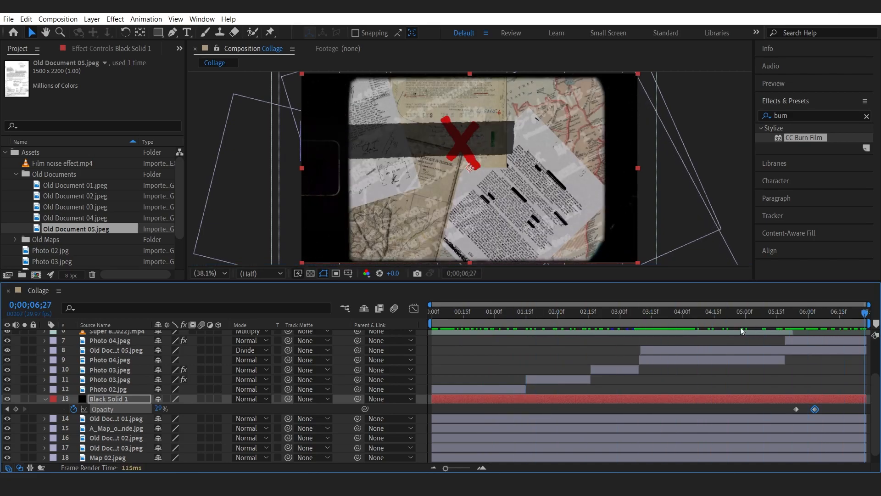
Save the project.
key(s)
click(9, 18)
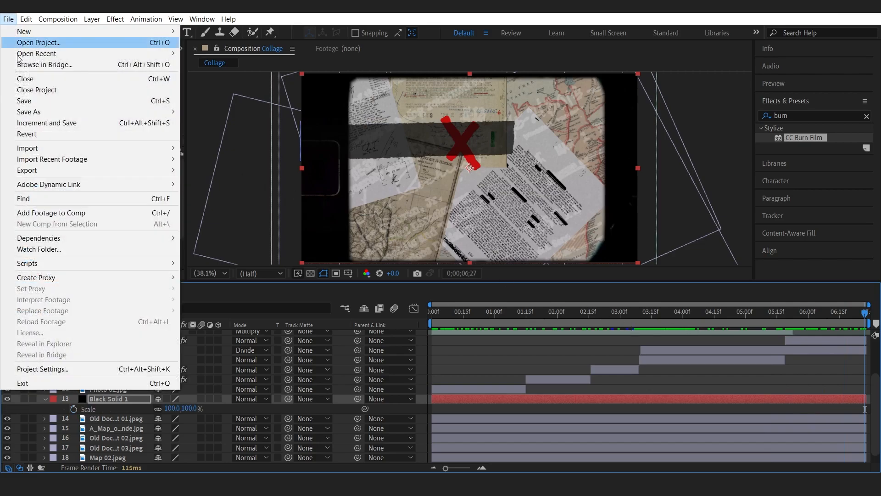
click(28, 96)
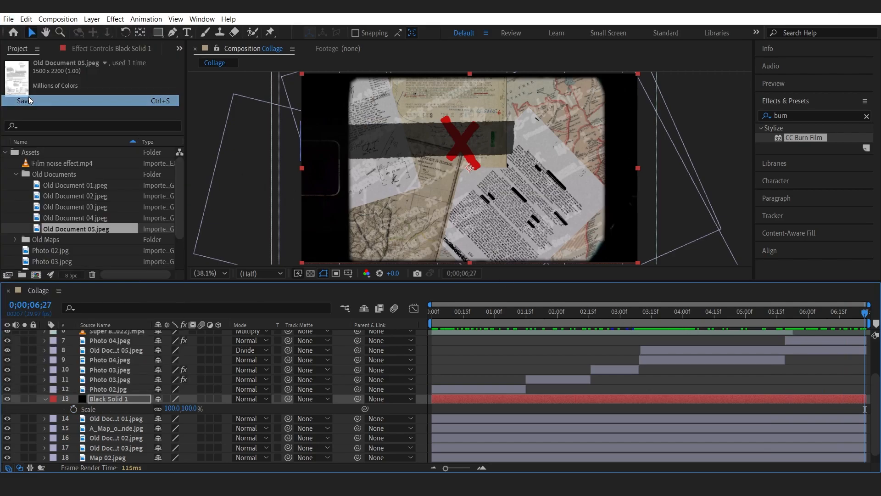
Collapse the project folders and create a new 1920x1080 29.97 fps composition named Title.
click(16, 173)
click(6, 152)
click(20, 186)
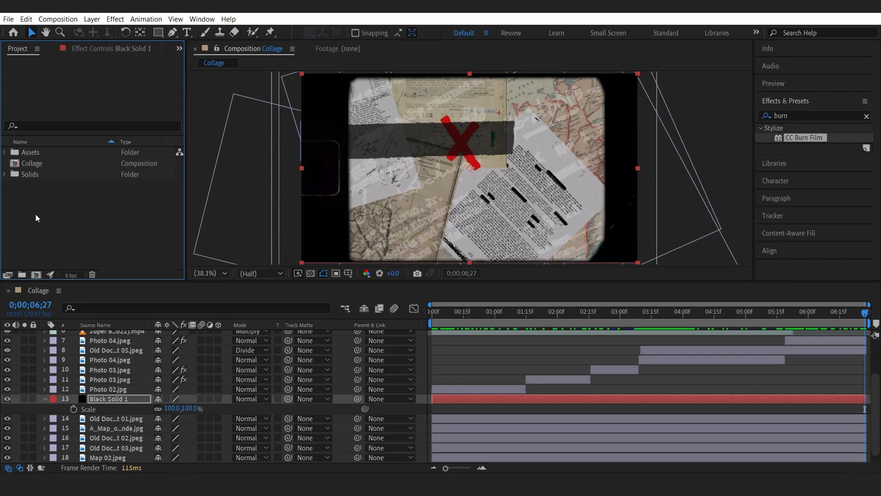
right_click(43, 202)
click(51, 204)
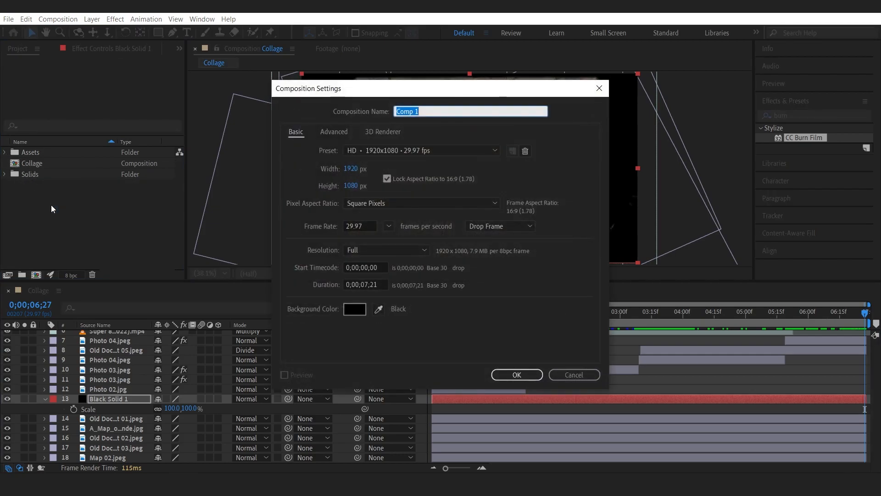
text(Montage-T)
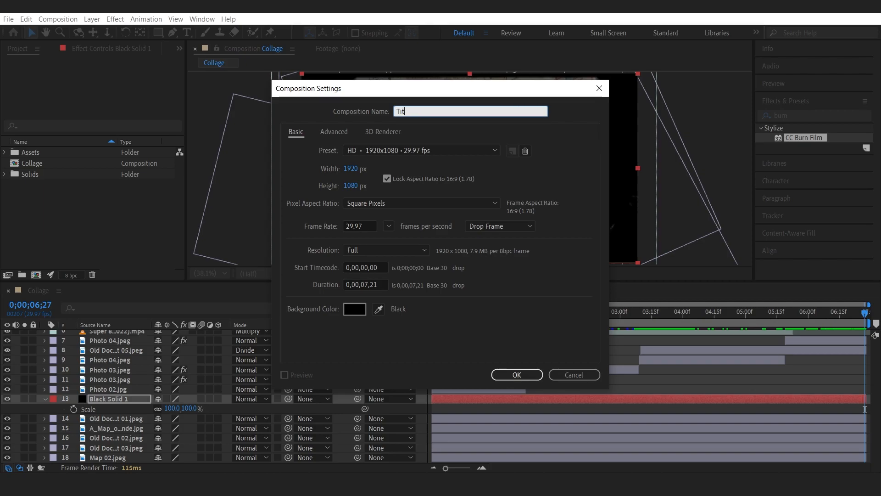
text(itle)
key(Return)
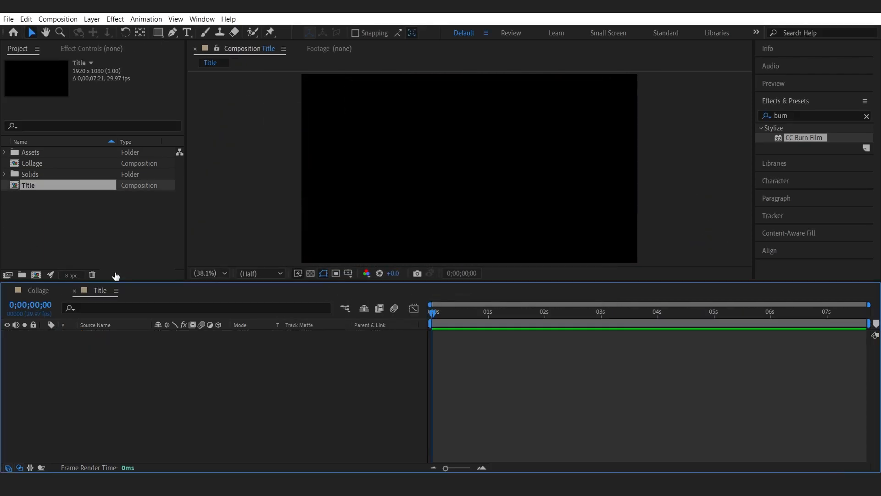
Close the Collage composition's timeline, keeping only Title open.
click(28, 205)
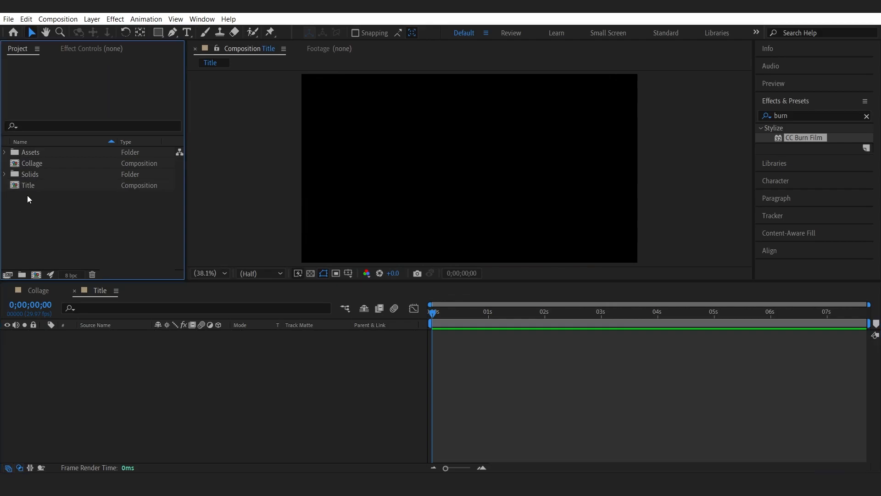
click(17, 186)
click(30, 209)
click(8, 291)
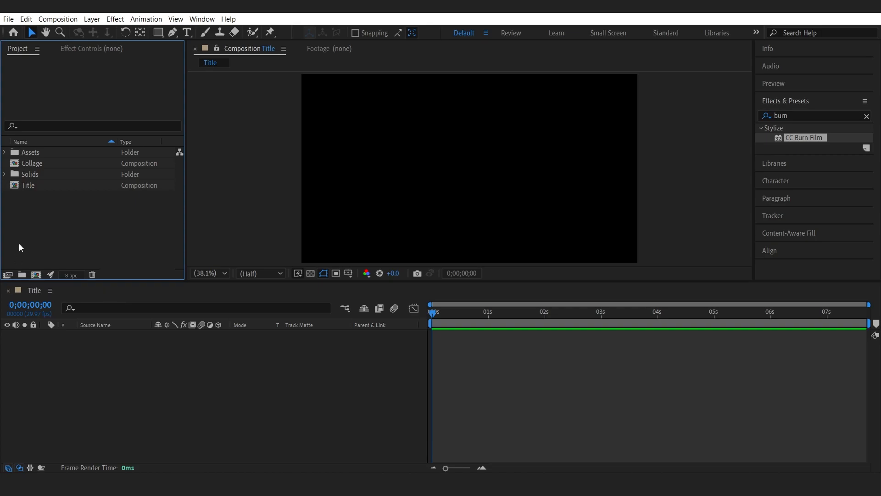
Import the Old Footage folder from the Assets directory into the project.
double_click(46, 214)
click(98, 53)
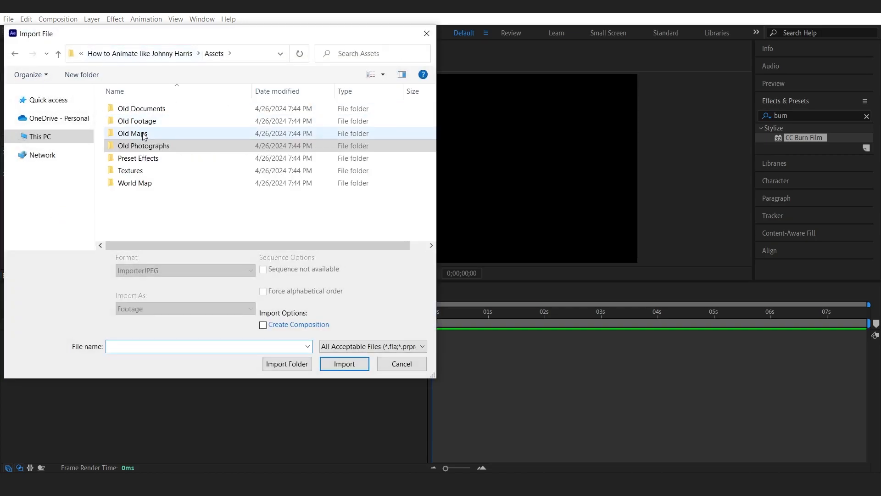
click(142, 121)
click(299, 364)
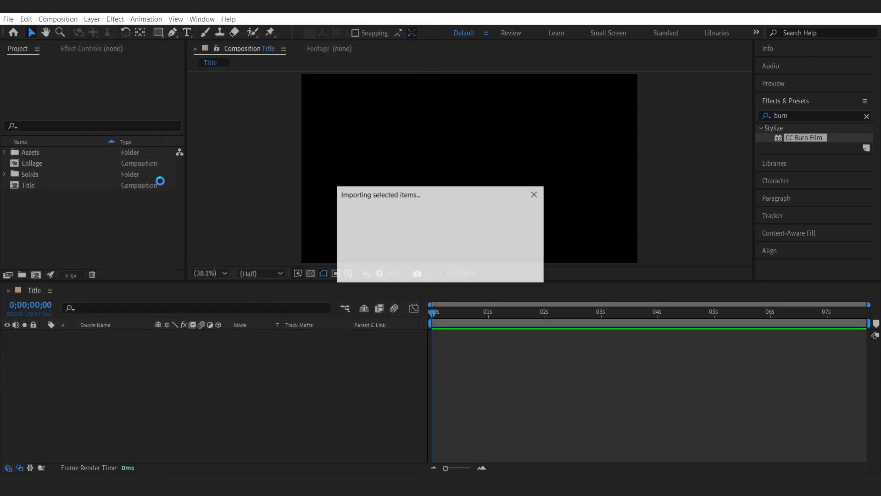
click(120, 232)
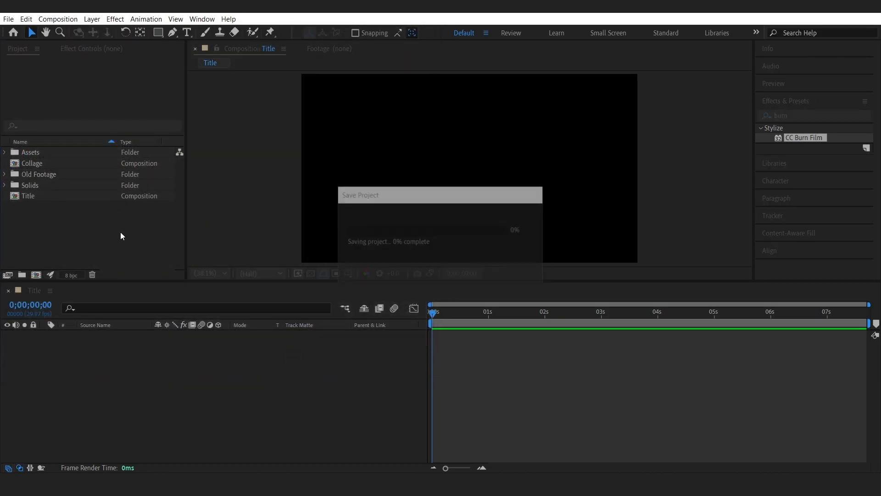
Expand the Old Footage folder and browse its video clips.
click(5, 175)
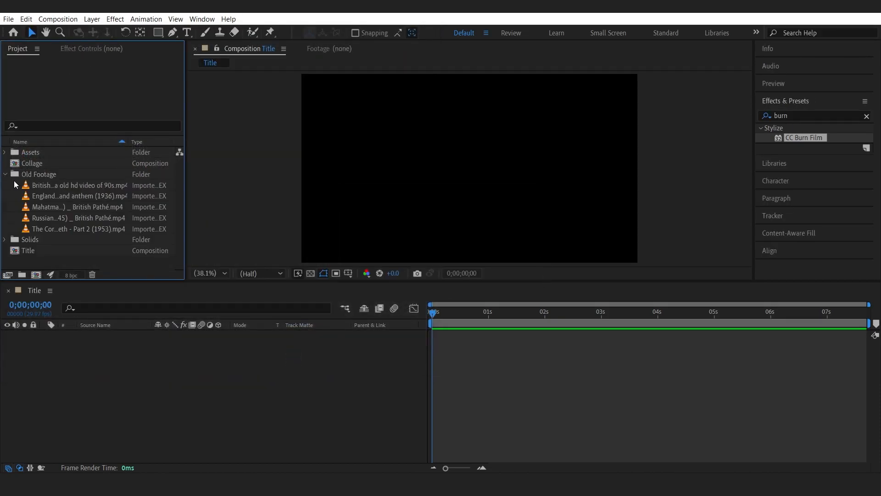
click(38, 186)
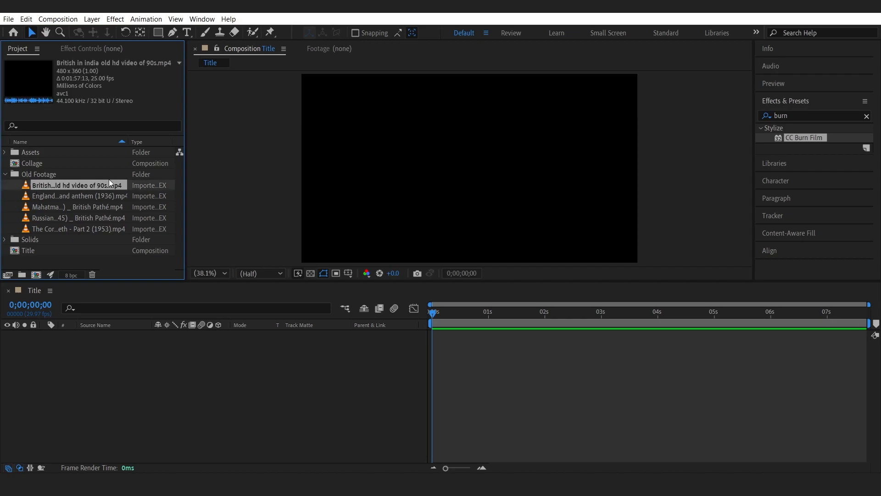
click(70, 194)
click(61, 227)
click(62, 217)
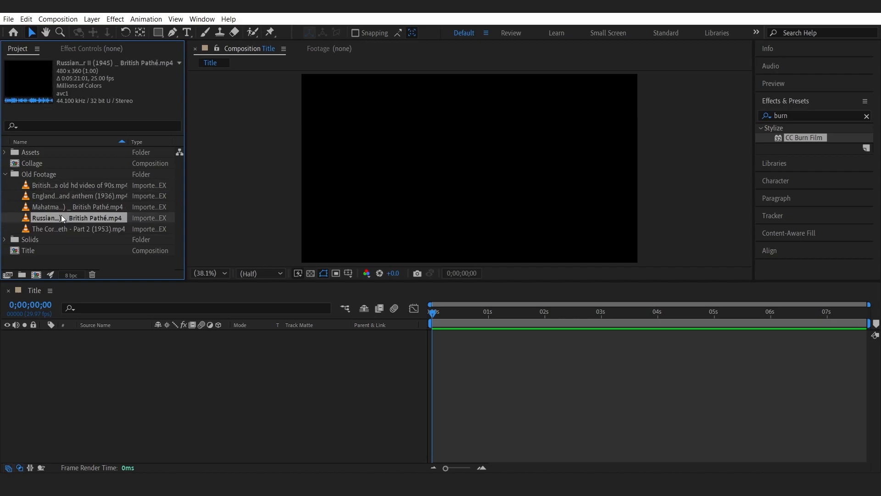
click(61, 208)
click(57, 196)
Add England...and anthem (1936).mp4 to the Title timeline and fit it to the composition.
drag(54, 195, 56, 338)
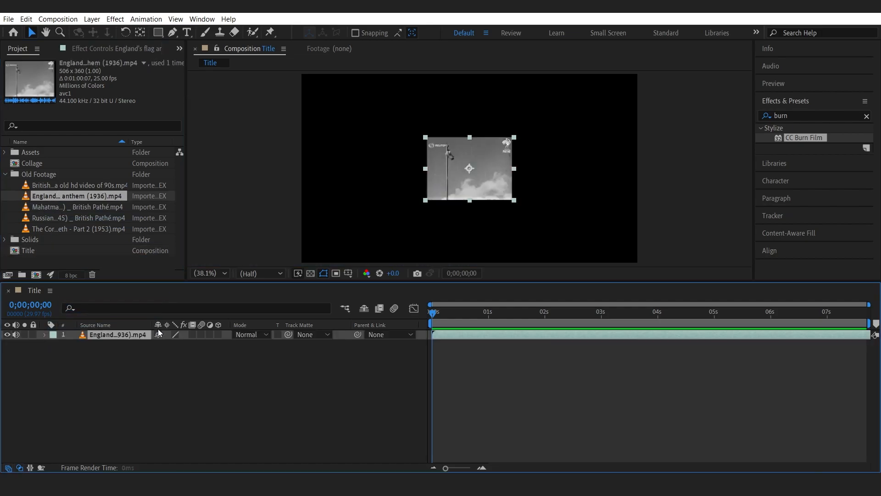
right_click(100, 334)
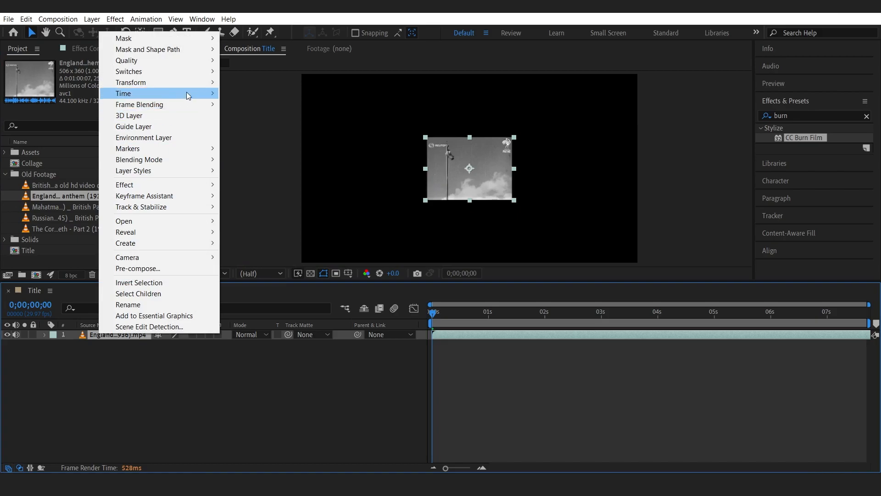
click(137, 268)
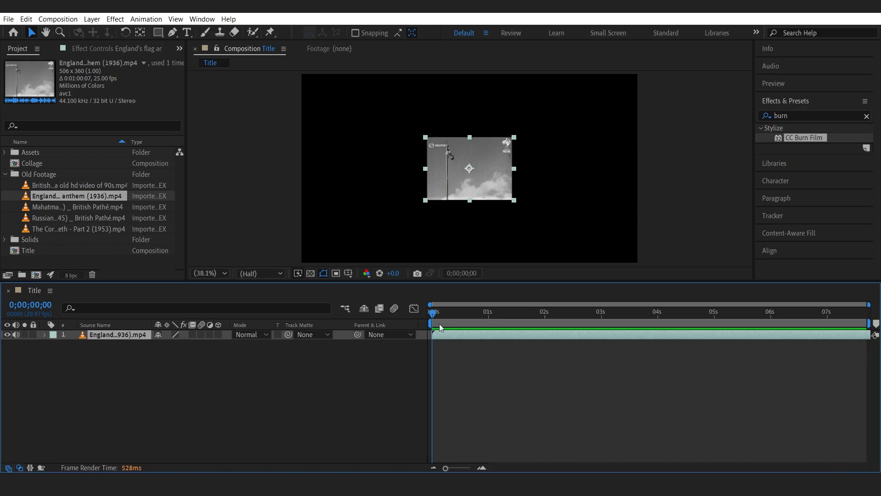
right_click(132, 334)
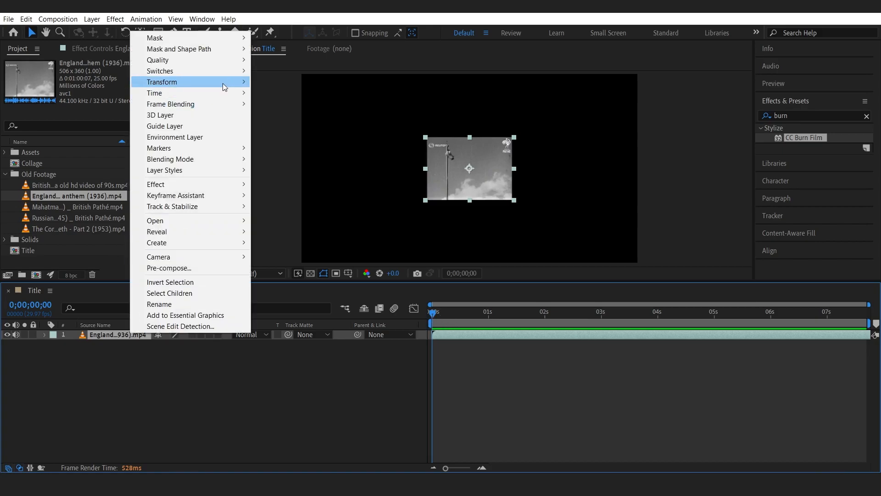
mouse_move(192, 81)
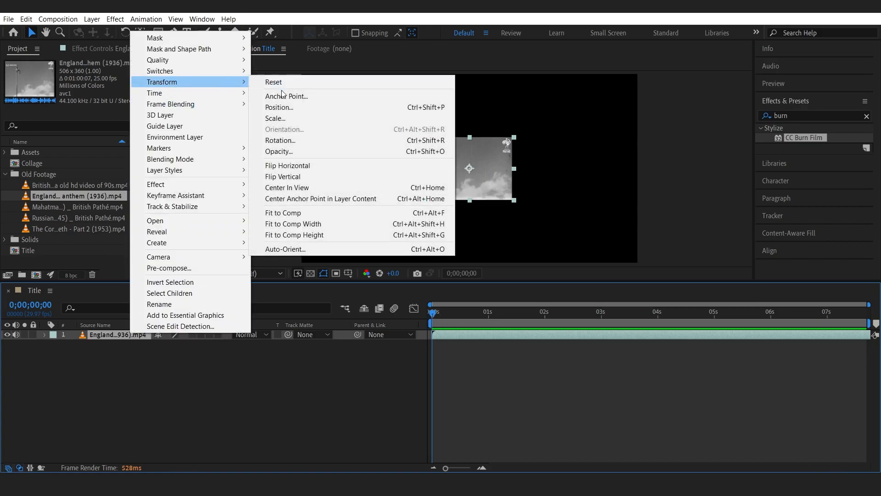
click(304, 212)
Adjust the England footage layer's scale, show its position, and scrub to the end of the timeline.
click(128, 356)
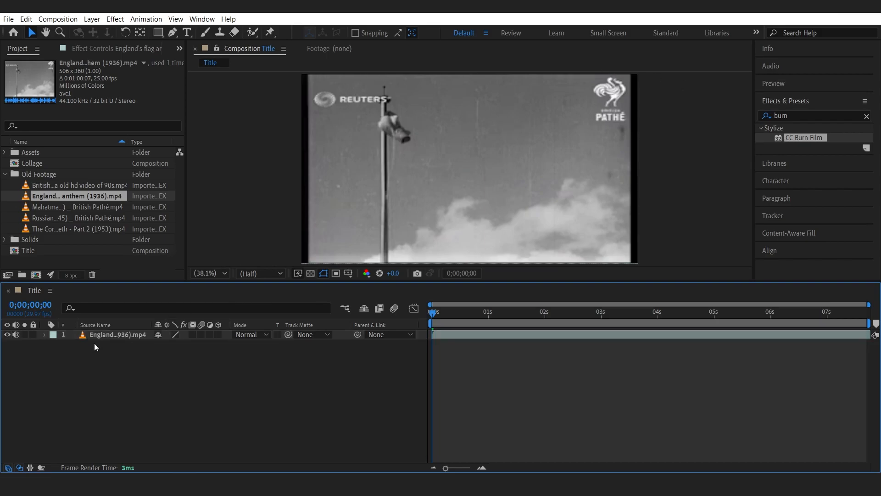
click(103, 334)
key(s)
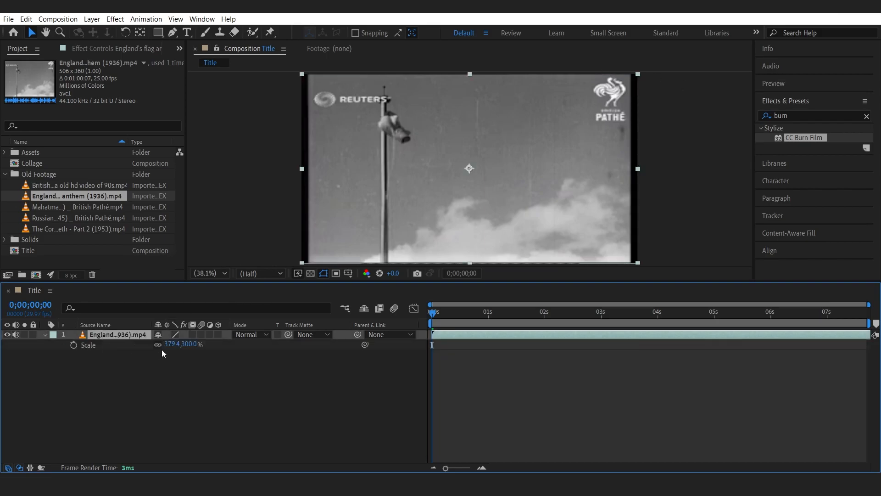
drag(168, 349, 129, 349)
key(p)
key(s)
key(p)
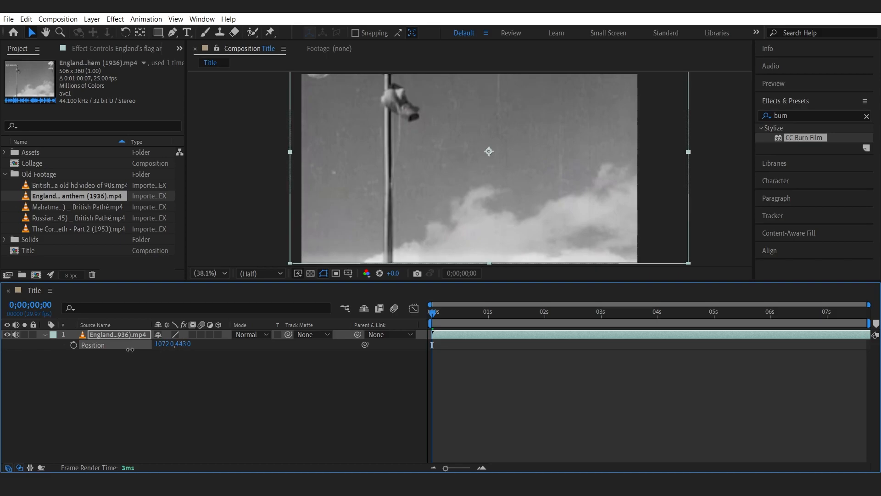
drag(449, 310, 874, 322)
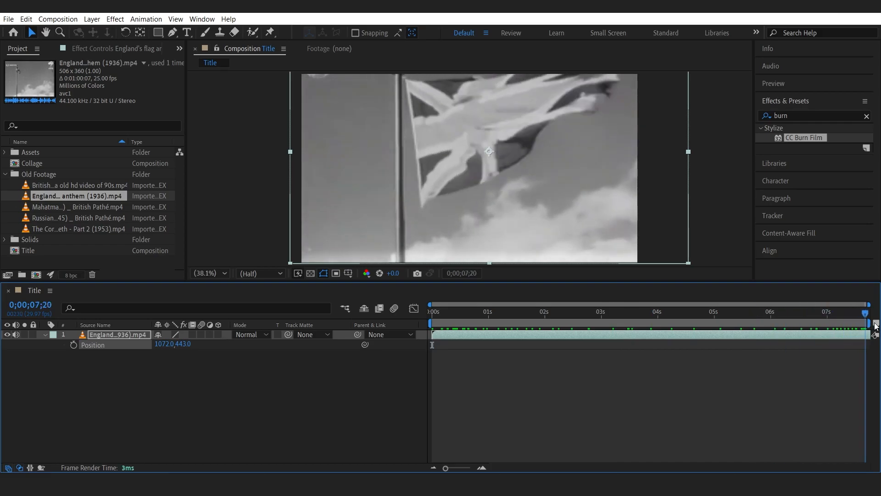
Try to split the England footage layer at about 0;00;01;14 and delete one part.
drag(714, 303, 515, 319)
key(ctrl+shift+d)
click(475, 343)
key(Delete)
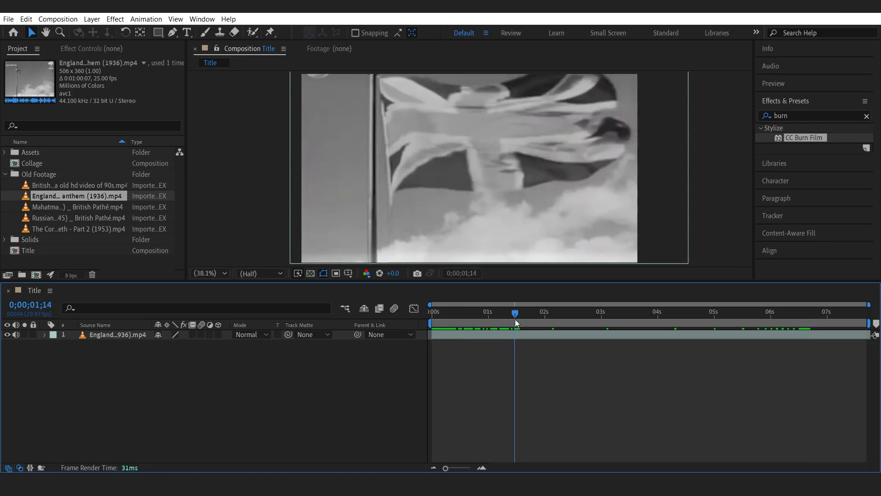
Split the England footage layer at 0;00;01;14 and delete the part after the cut.
click(517, 335)
key(ctrl+shift+d)
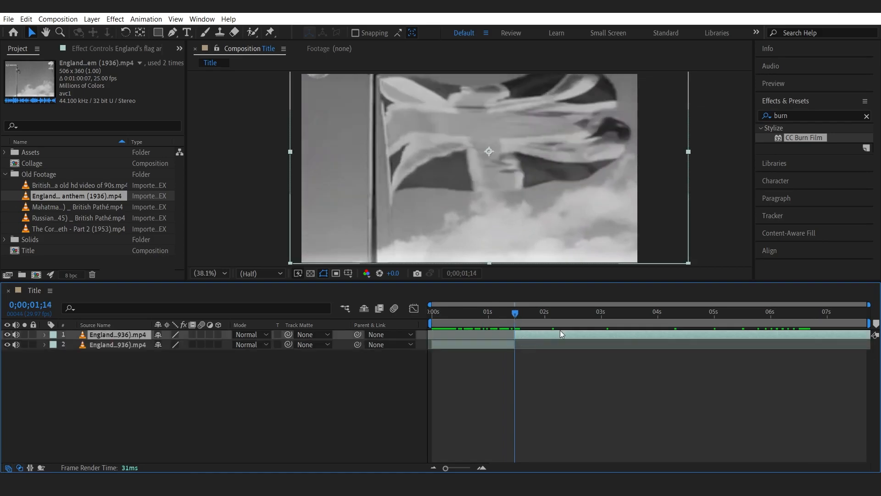
key(Delete)
click(469, 335)
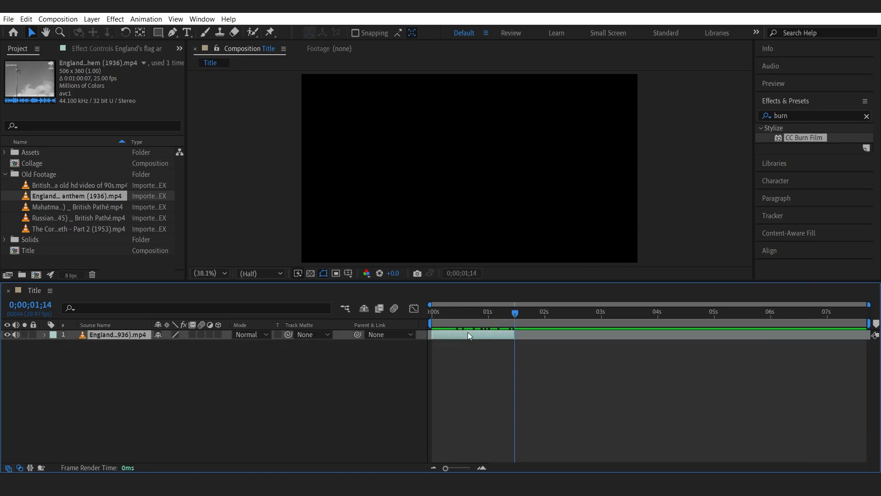
Browse the Old Footage clips to choose the next one for the Title composition.
drag(434, 313, 509, 318)
click(220, 360)
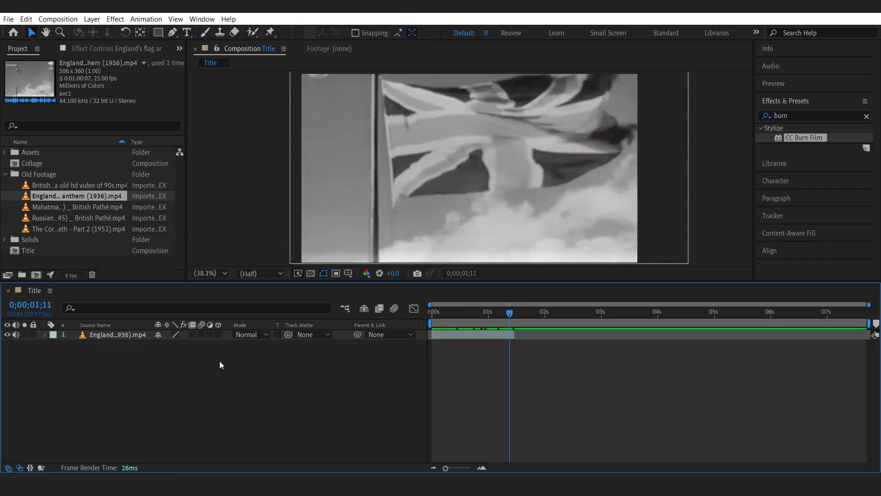
click(55, 206)
click(62, 217)
click(58, 228)
click(41, 219)
click(40, 209)
click(33, 196)
click(40, 185)
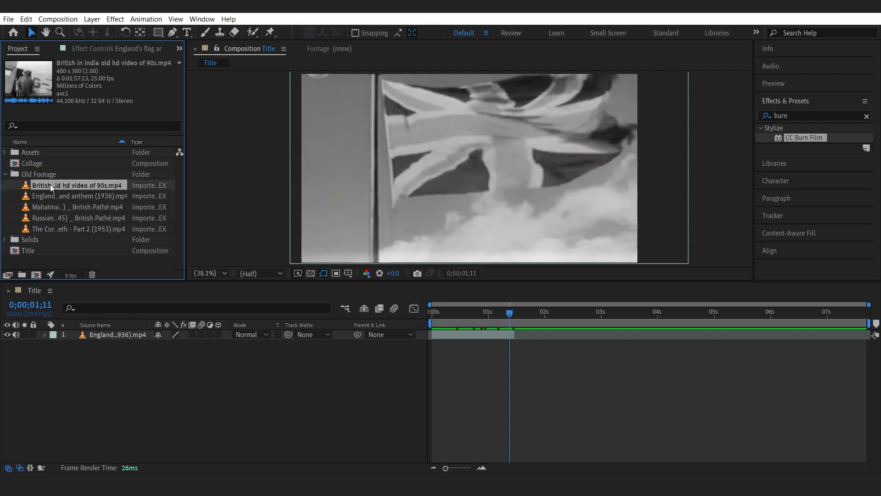
Add British in india old hd video of 90s.mp4 above the England layer and fit it to the composition.
drag(76, 301, 89, 334)
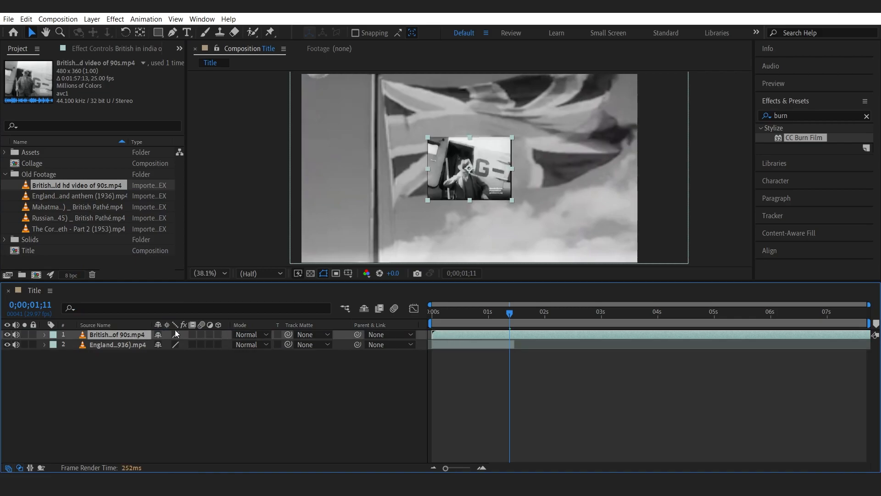
right_click(140, 334)
mouse_move(228, 83)
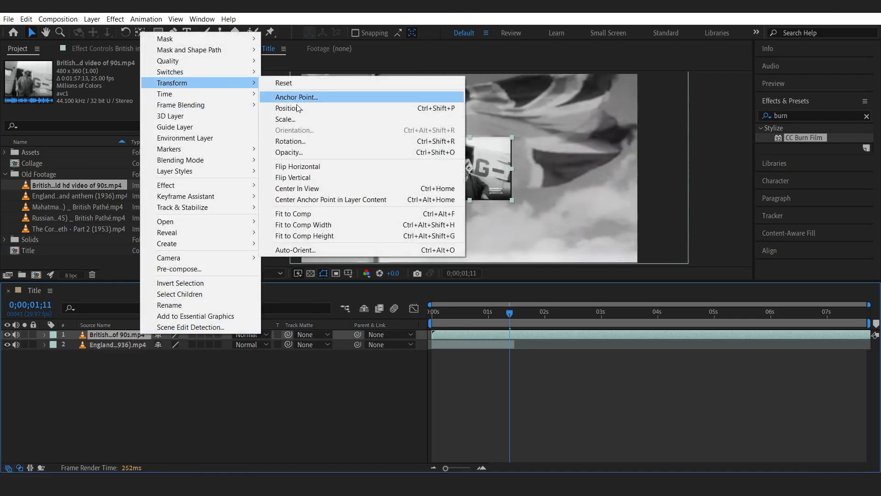
click(293, 214)
Shift the British in india layer earlier in time and split it at 0;00;03;10.
drag(575, 332, 468, 323)
drag(582, 336, 622, 317)
key(ctrl+shift+d)
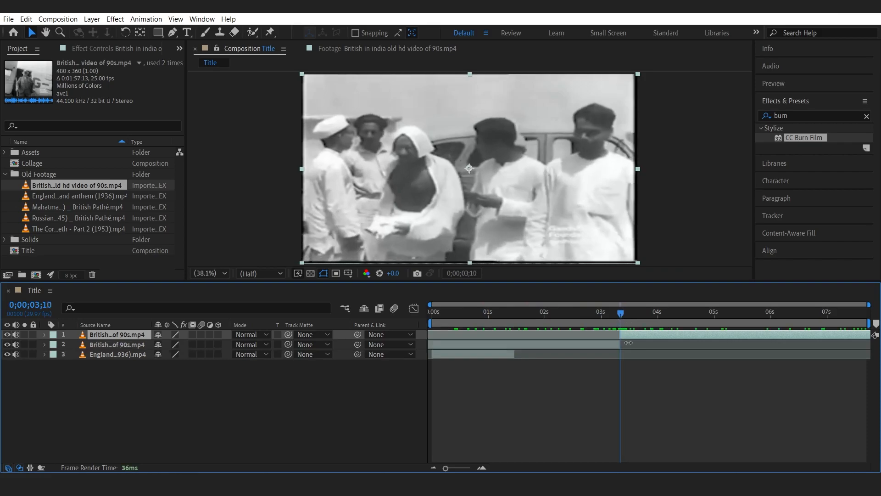
Trim the British in india clip to the span between 0;00;01;29 and 0;00;03;10 by splitting and deleting the outer segments.
key(Delete)
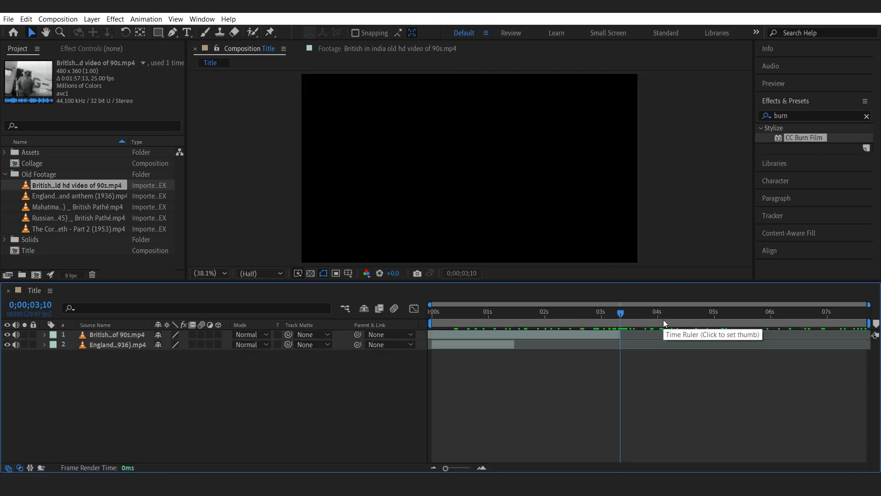
drag(513, 317, 544, 326)
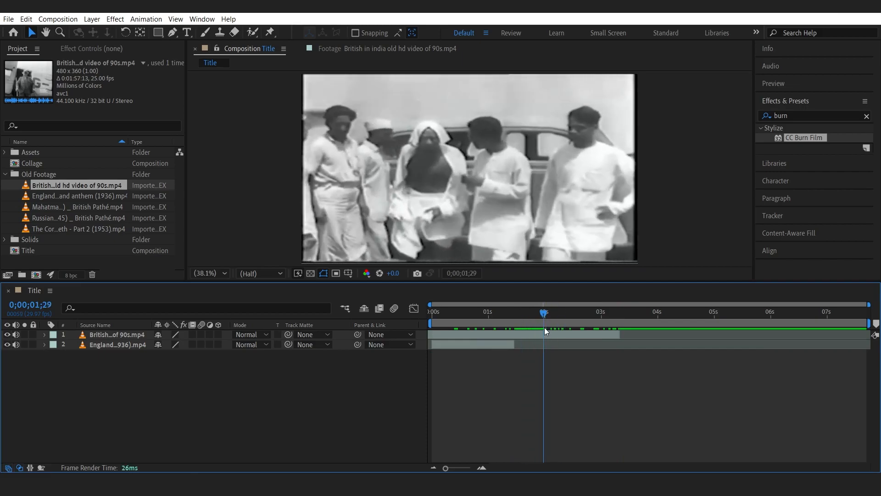
click(544, 336)
key(ctrl+shift+d)
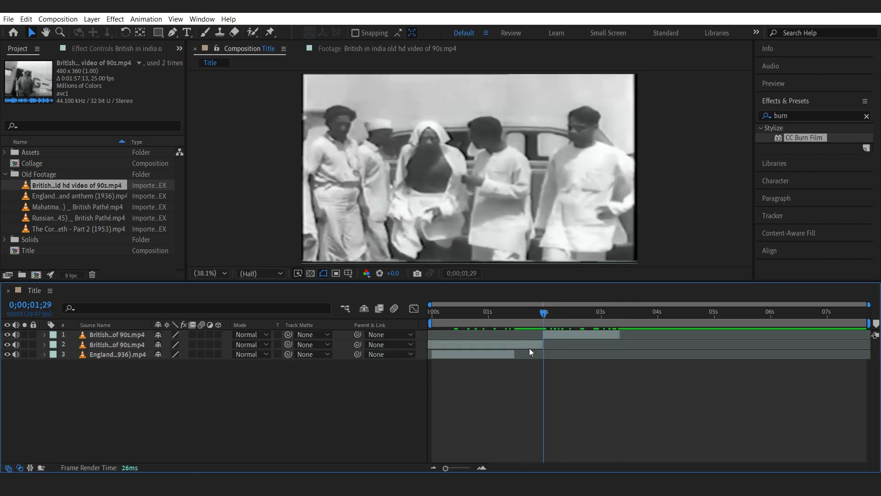
click(530, 345)
key(Delete)
Shorten the England layer's end and line up the British in india clip to follow it, previewing the timing.
drag(569, 335, 526, 338)
drag(447, 315, 424, 314)
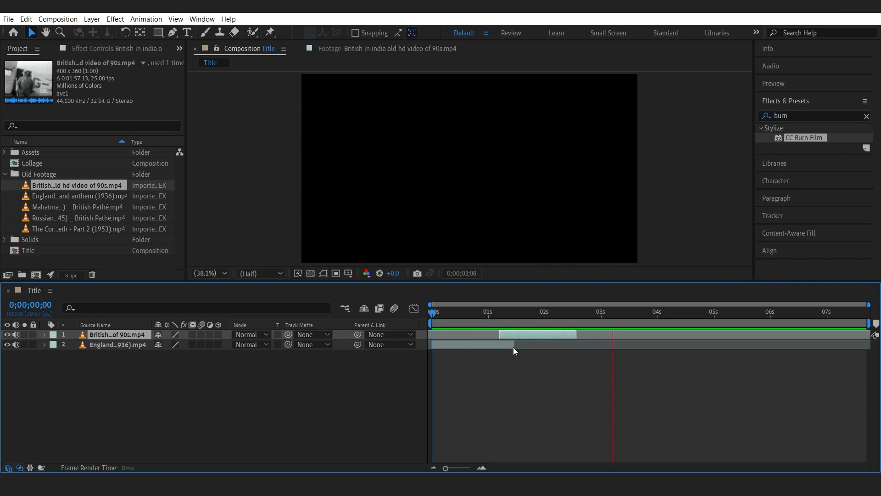
drag(513, 348, 480, 347)
key(z)
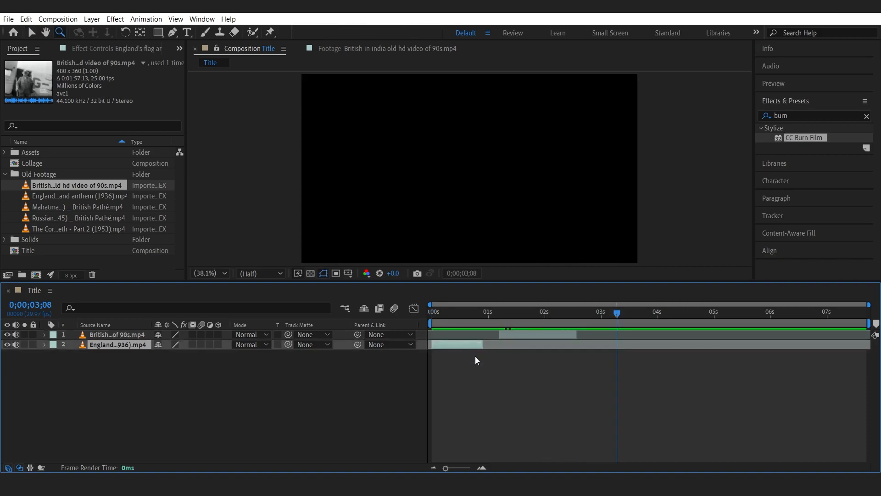
key(Home)
drag(485, 346, 503, 346)
key(space)
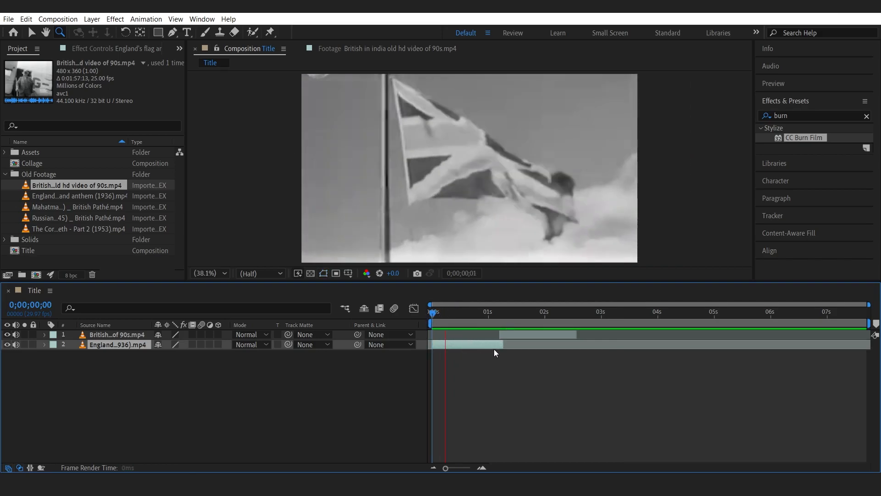
drag(503, 345, 556, 338)
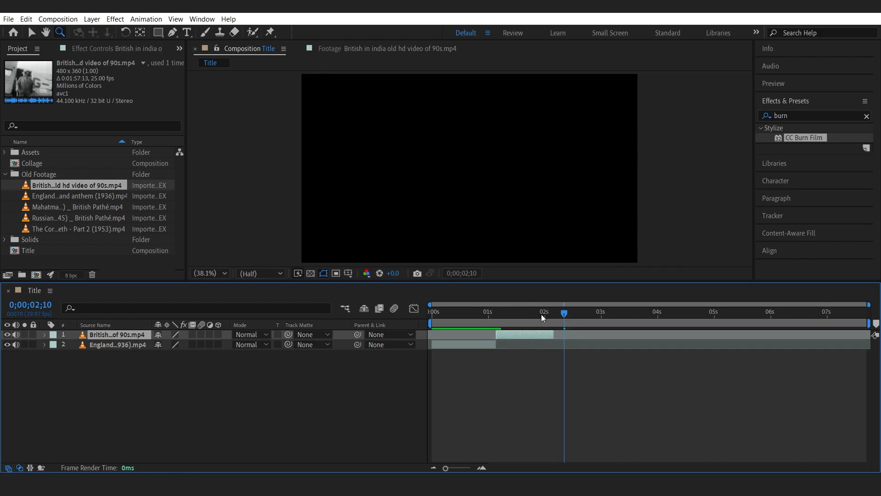
Open the Russians Enter Berlin footage from Old Footage and scrub through it to preview its shots.
click(51, 196)
click(38, 218)
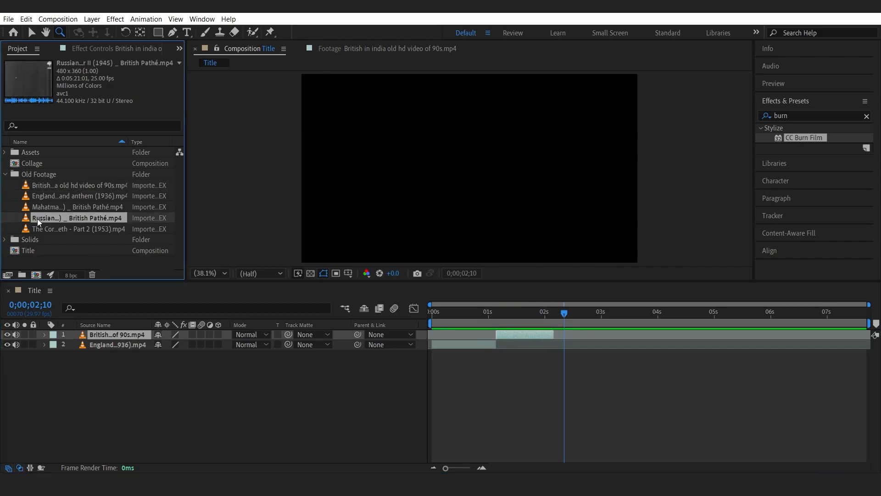
drag(68, 288, 47, 217)
double_click(48, 218)
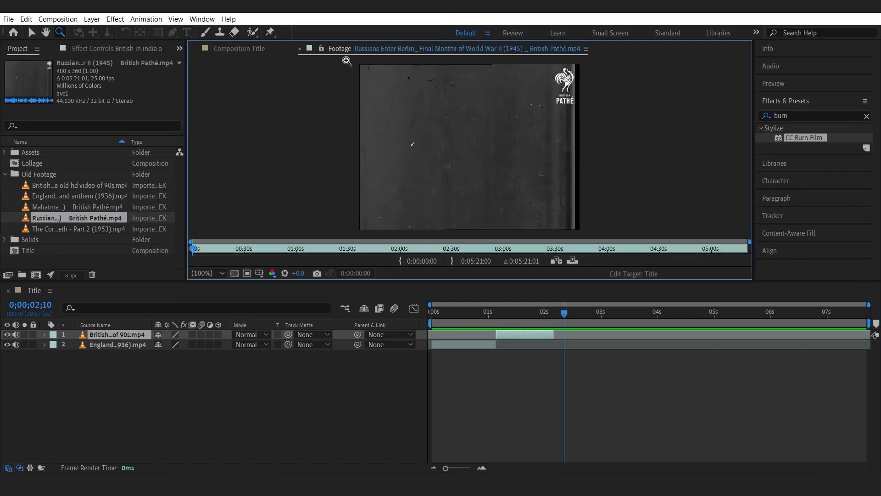
drag(212, 246, 690, 254)
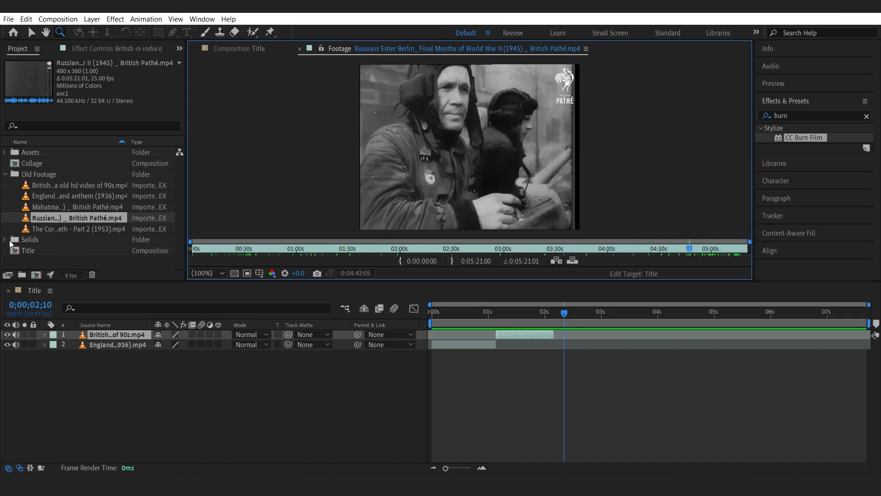
Add the Russians Enter Berlin clip as the top layer of the Title composition and fit it to the composition.
drag(27, 219, 103, 335)
right_click(103, 333)
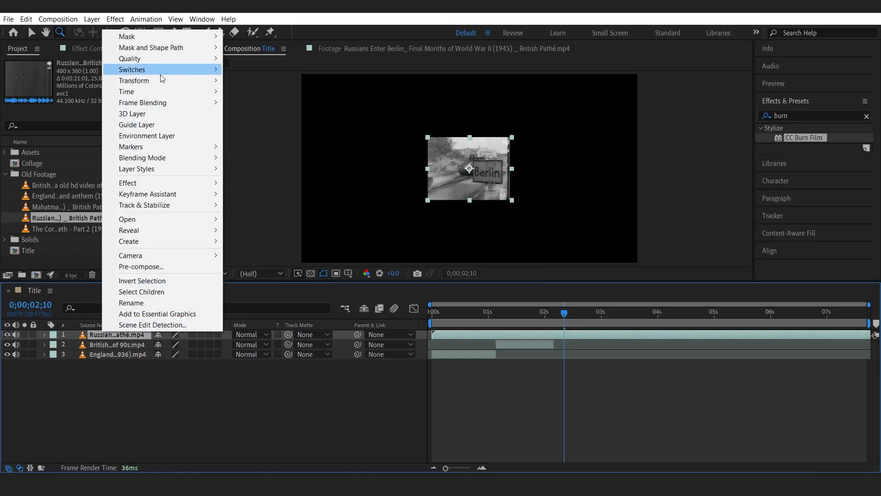
click(261, 201)
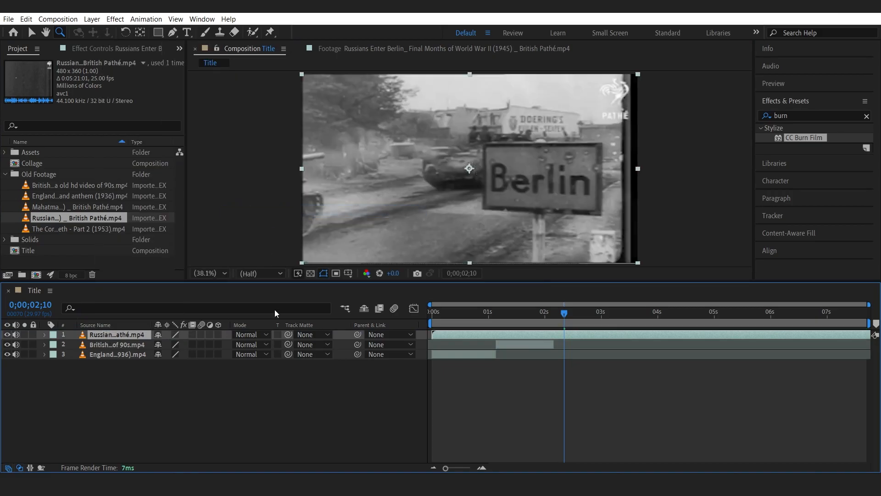
Reposition the Russians layer in the viewer so it is centred over the frame.
click(122, 370)
click(101, 354)
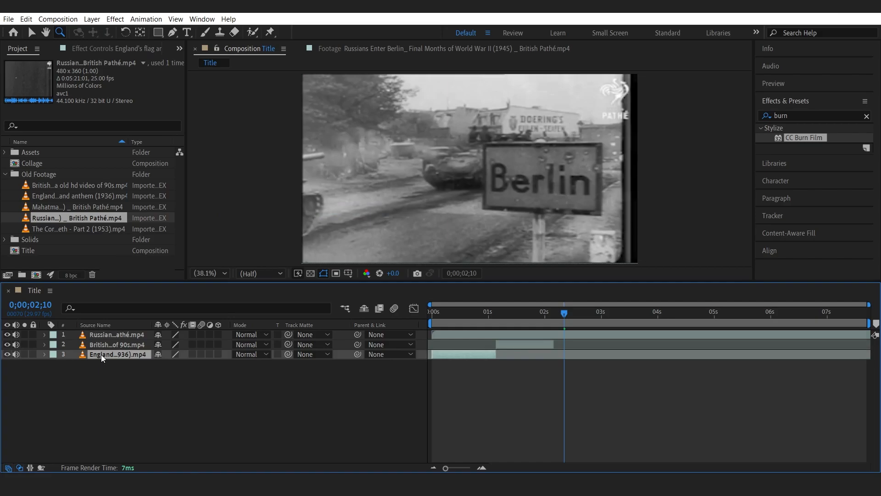
key(p)
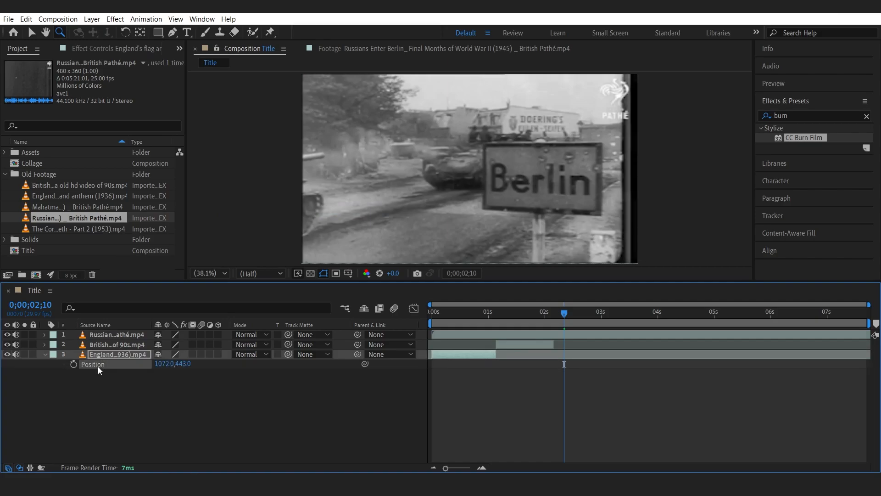
click(99, 345)
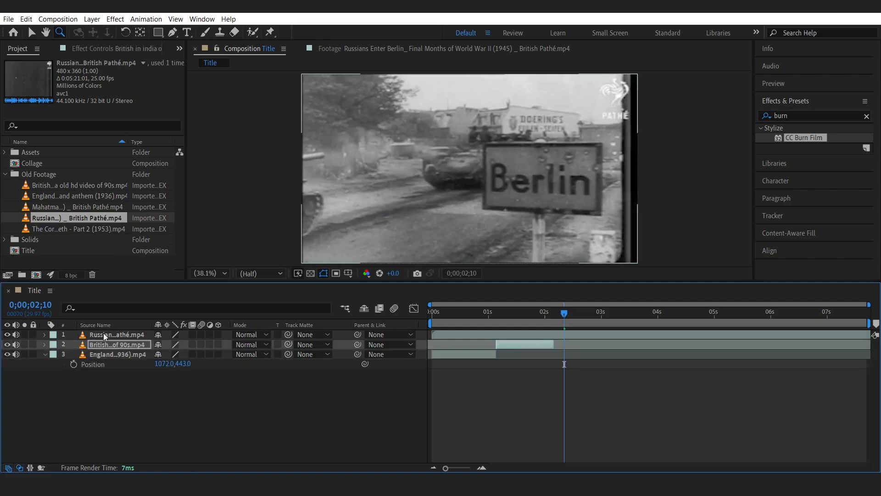
click(103, 332)
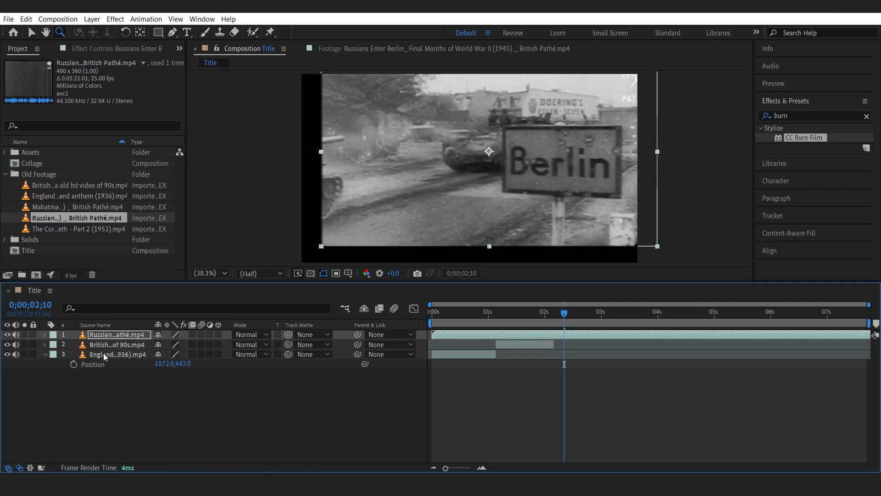
drag(400, 194, 391, 207)
key(v)
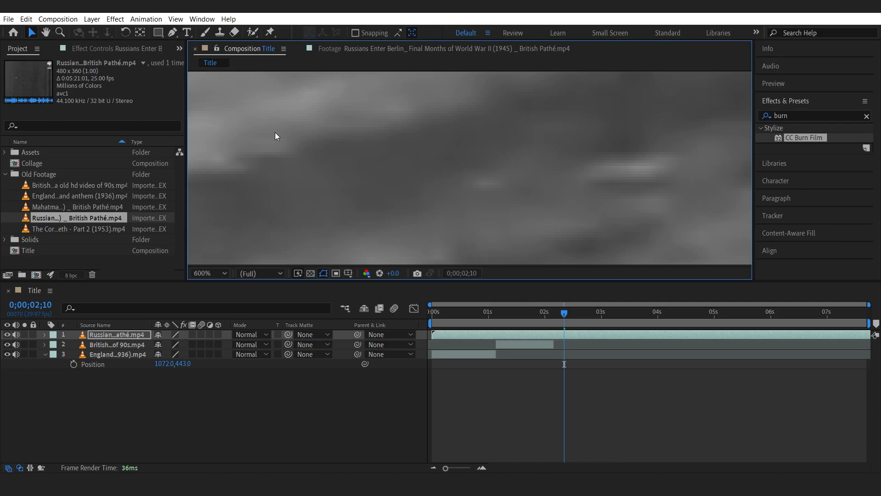
click(210, 273)
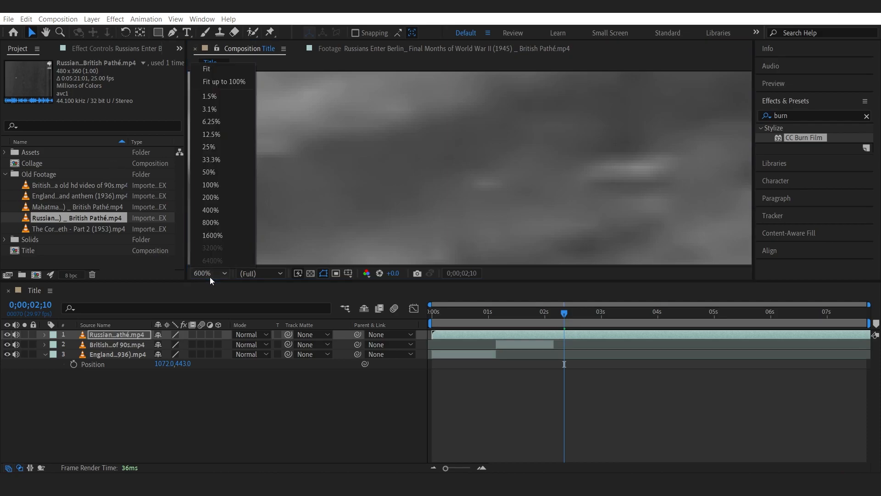
click(209, 73)
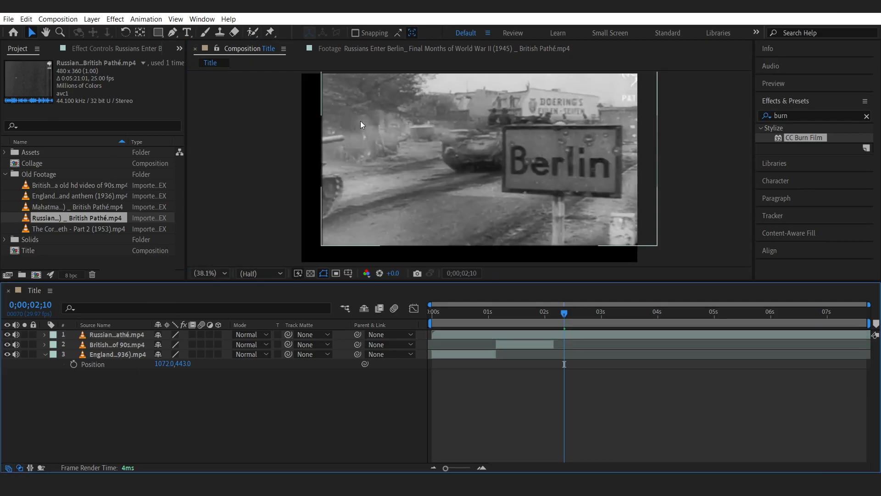
drag(390, 148, 377, 164)
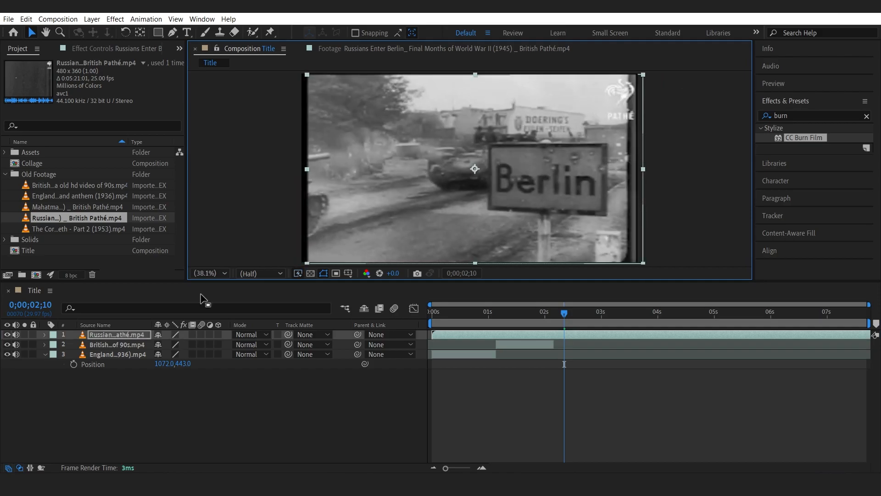
Check the England layer's Scale, then nudge the Russians layer upward in the frame.
click(121, 352)
key(s)
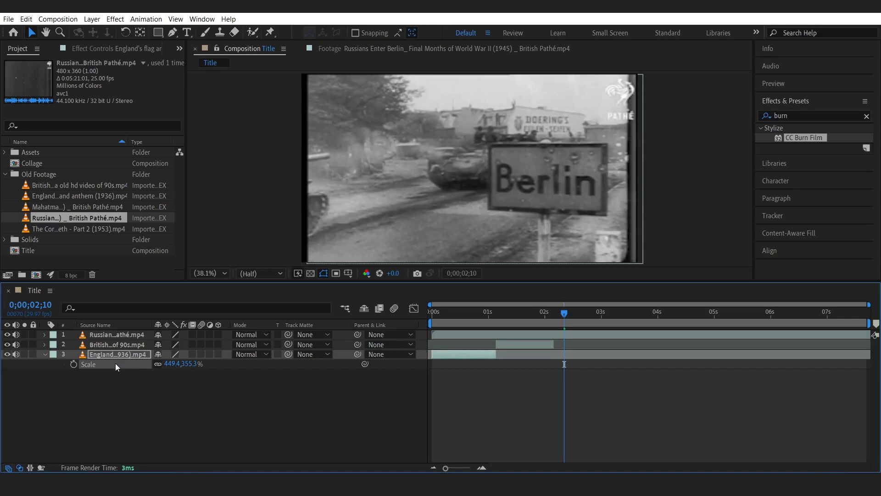
click(111, 344)
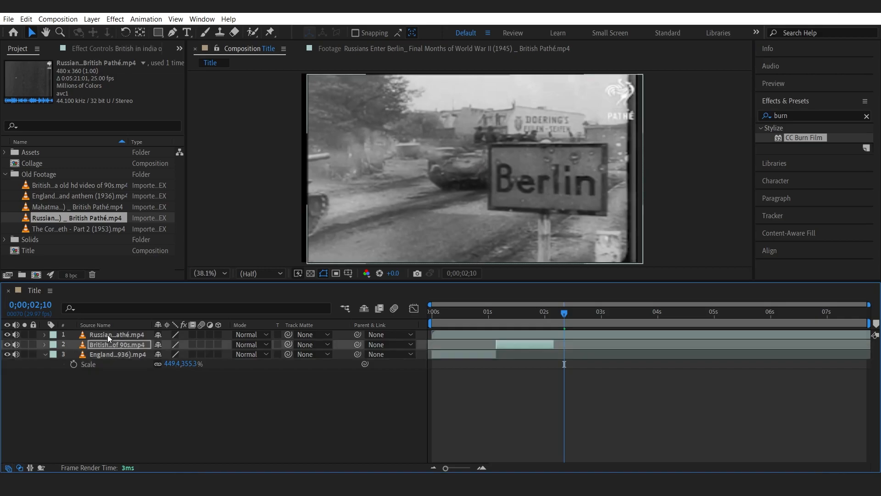
click(107, 334)
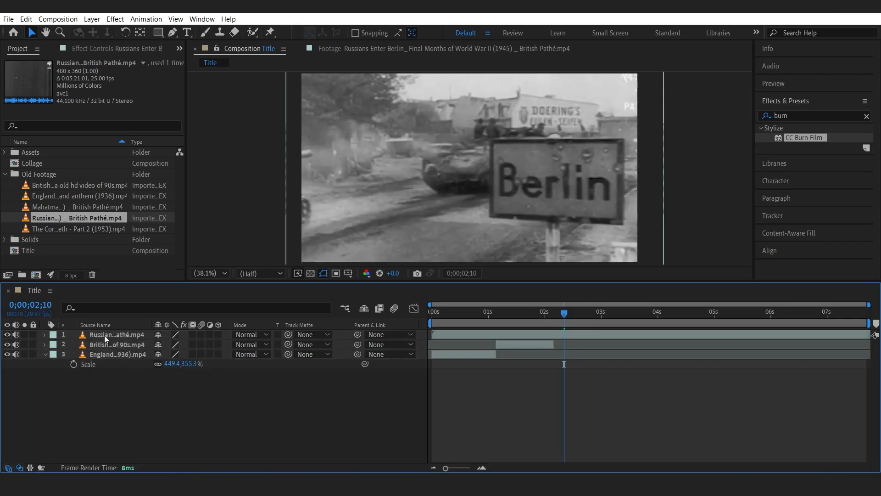
drag(459, 240, 466, 214)
Shift the Russians layer later in time so it begins after the British in india clip.
click(458, 335)
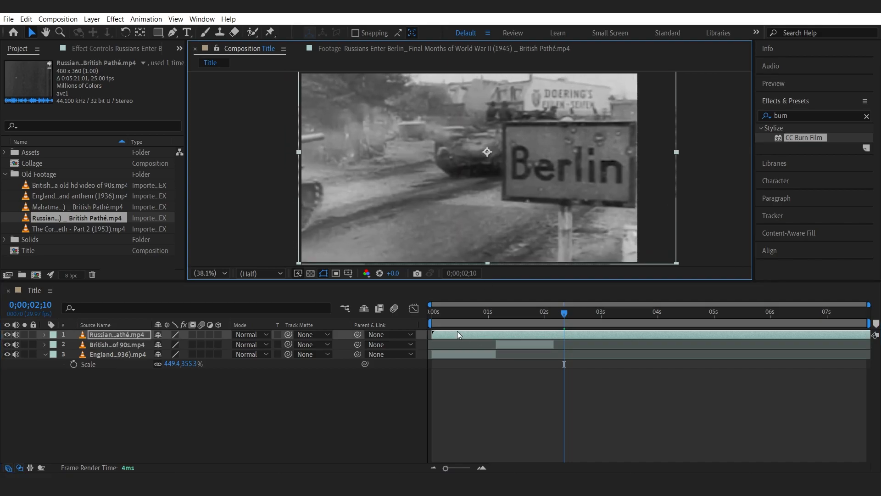
click(515, 313)
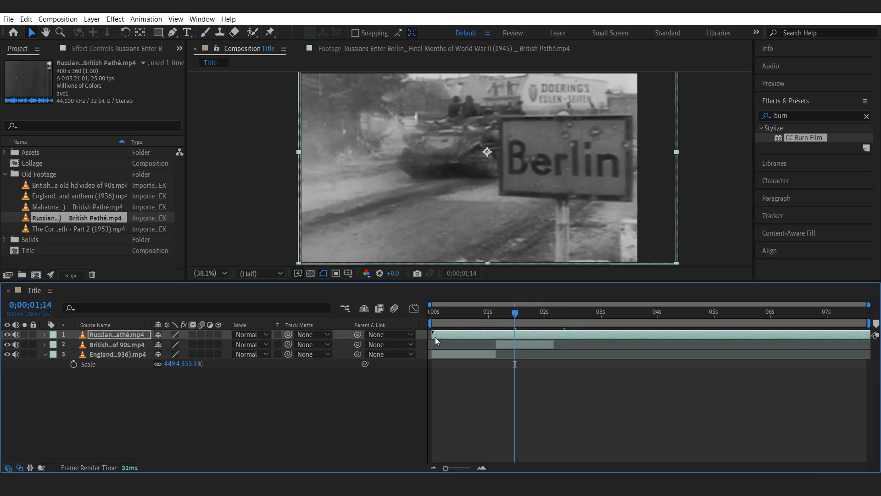
drag(440, 334, 559, 335)
Adjust the British in india layer's position in the viewer and preview the transition between clips.
click(535, 345)
drag(471, 185, 453, 210)
click(470, 312)
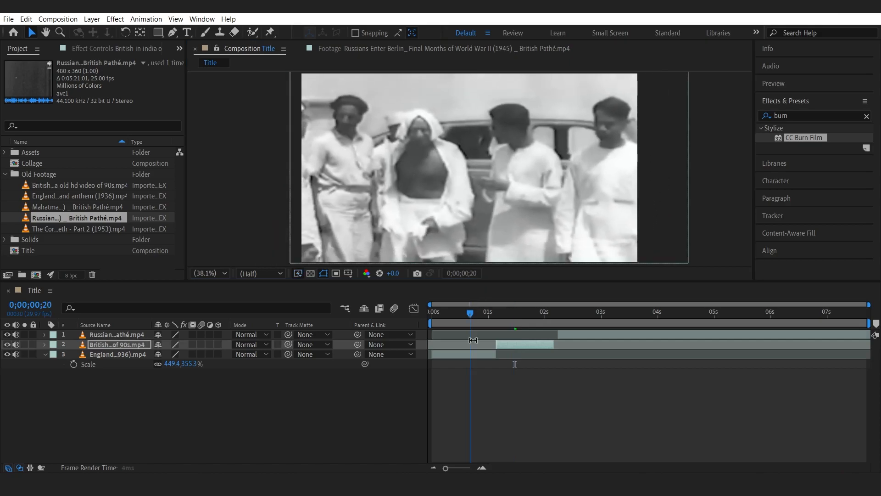
click(474, 353)
drag(566, 315, 556, 335)
key(space)
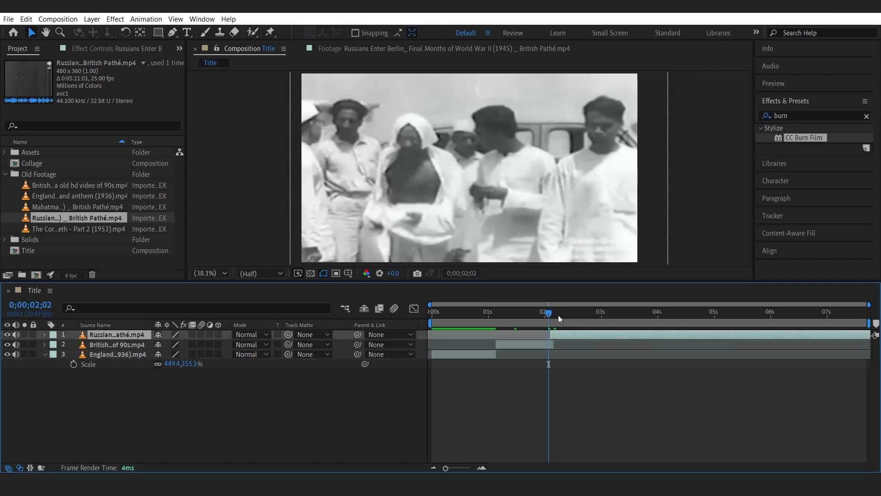
Cut the Russians layer down to a short segment by shifting it, splitting at 0;00;03;28 and deleting the excess parts.
drag(696, 334, 530, 338)
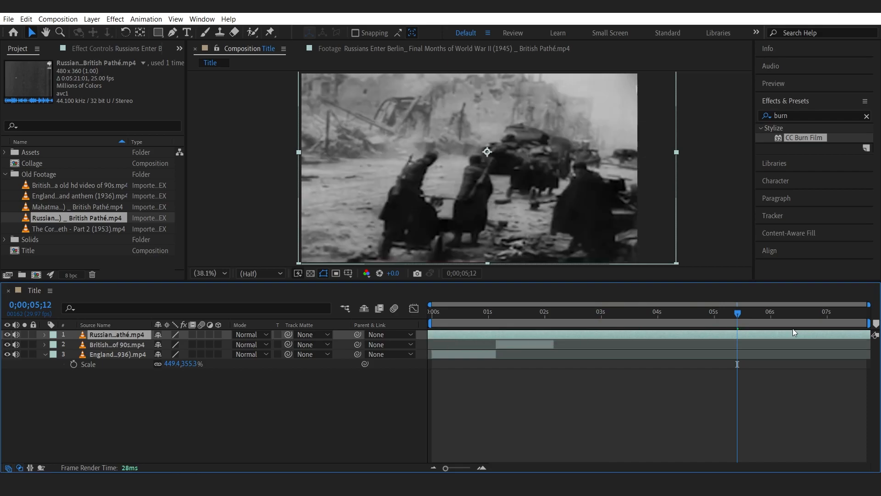
drag(727, 312, 656, 324)
key(ctrl+shift+d)
click(646, 341)
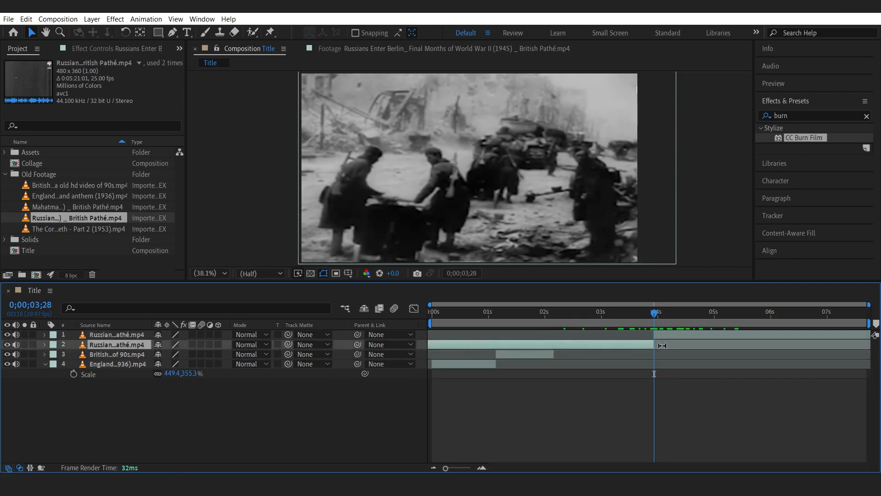
key(Delete)
drag(692, 317, 575, 344)
key(ctrl+shift+d)
key(Delete)
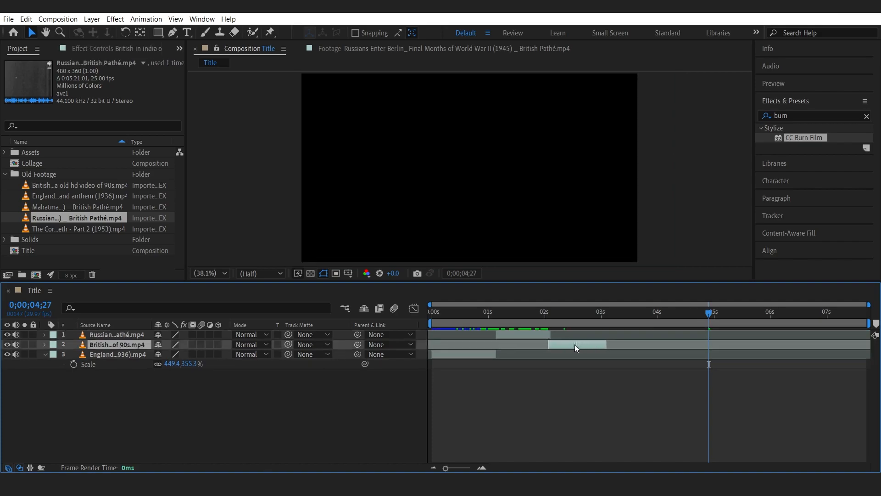
Move the British in india layer above the Russians layer and preview the sequence from the start.
drag(155, 345, 137, 335)
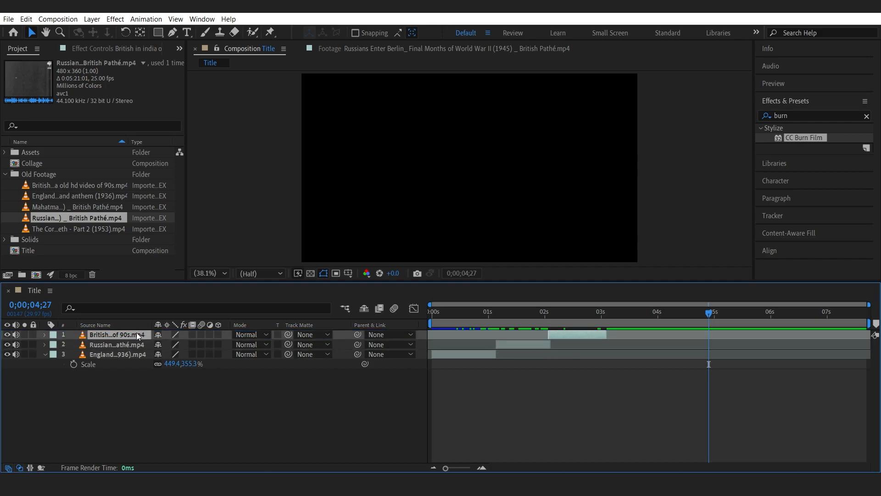
click(43, 353)
click(433, 312)
key(space)
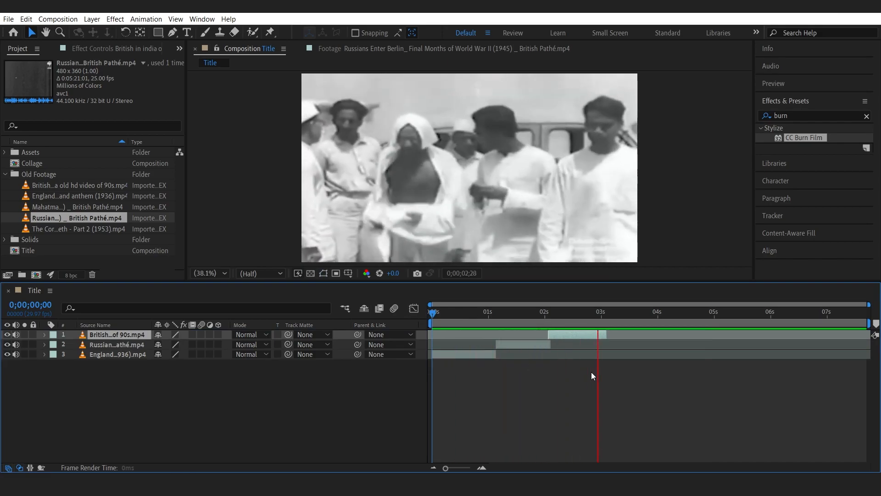
Add The Coronation clip to the Title composition as the top layer and check the England layer's scale.
click(42, 229)
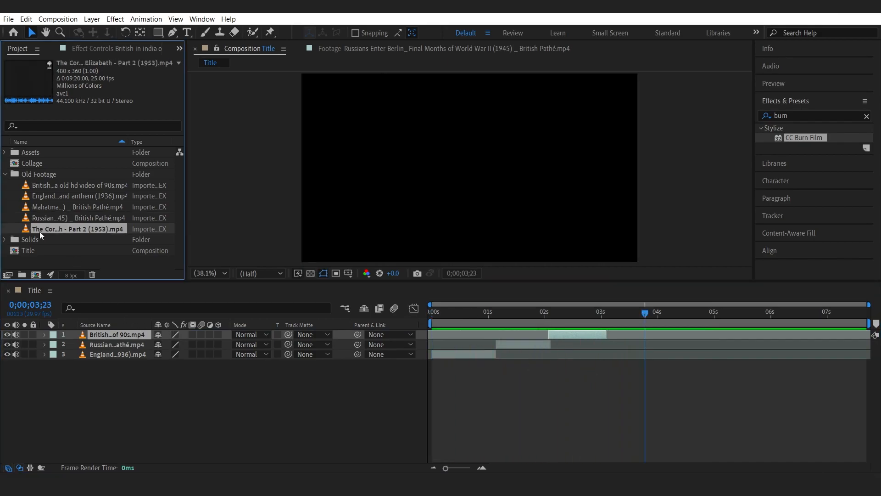
drag(23, 227, 88, 332)
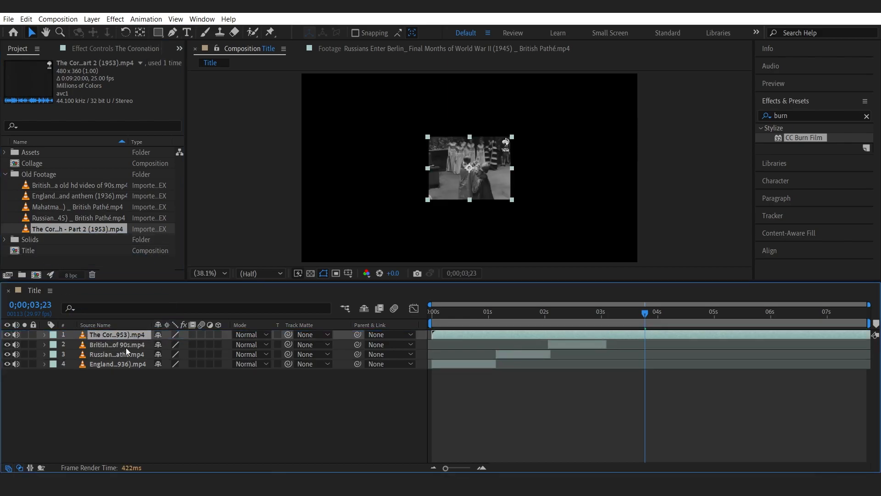
click(117, 362)
key(s)
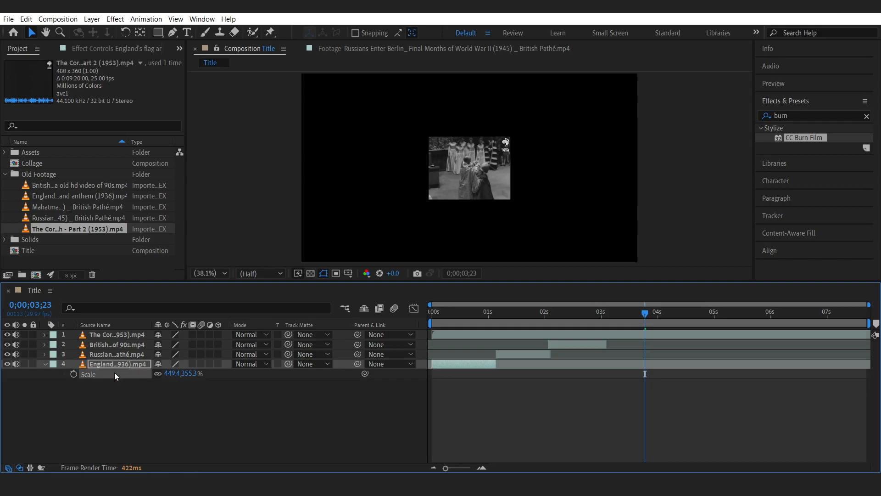
click(114, 332)
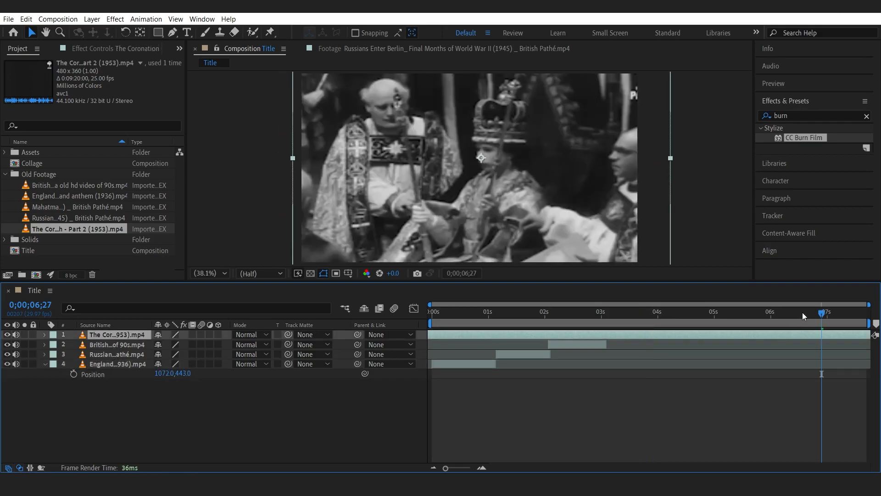
Split the Coronation layer twice at 0;00;05;15 and delete its earlier portion.
drag(802, 313, 742, 315)
key(ctrl+shift+d)
key(ctrl+shift+d)
click(670, 352)
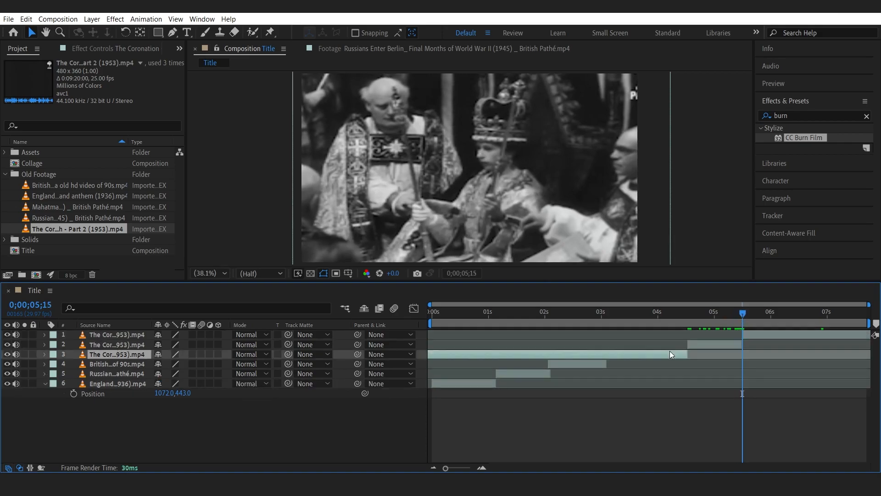
key(Delete)
Slide the remaining Coronation clip in time, split it into further segments and delete an unwanted piece.
drag(757, 335, 510, 334)
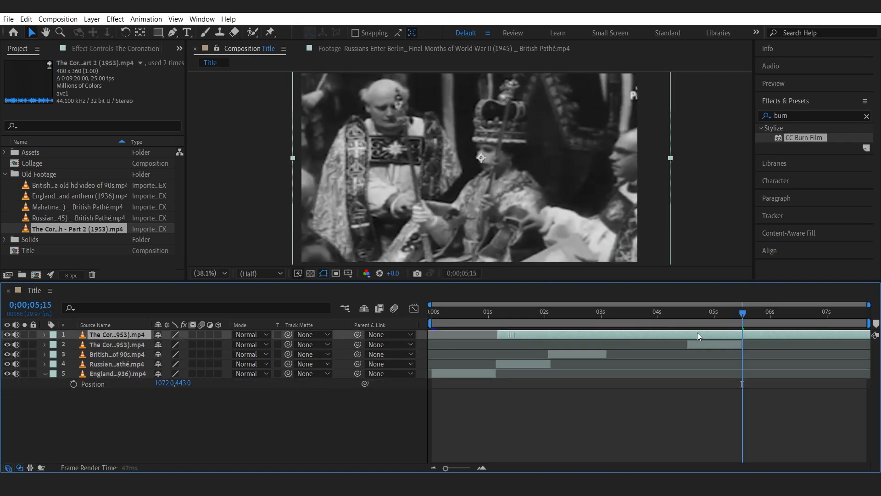
drag(751, 331, 641, 332)
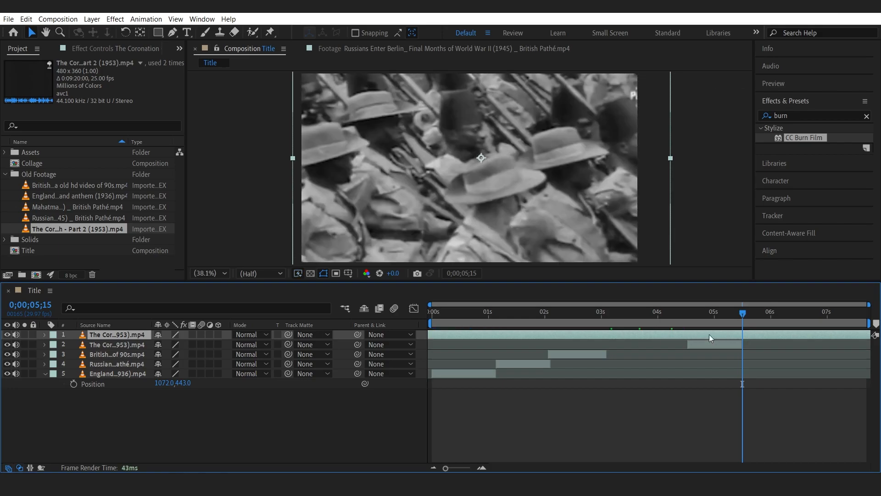
drag(722, 314, 668, 323)
key(ctrl+shift+d)
key(ctrl+shift+d)
click(630, 346)
click(609, 354)
key(Delete)
Move one Coronation segment to start at about 0;00;01;04 and scrub across the cut to check it.
click(505, 316)
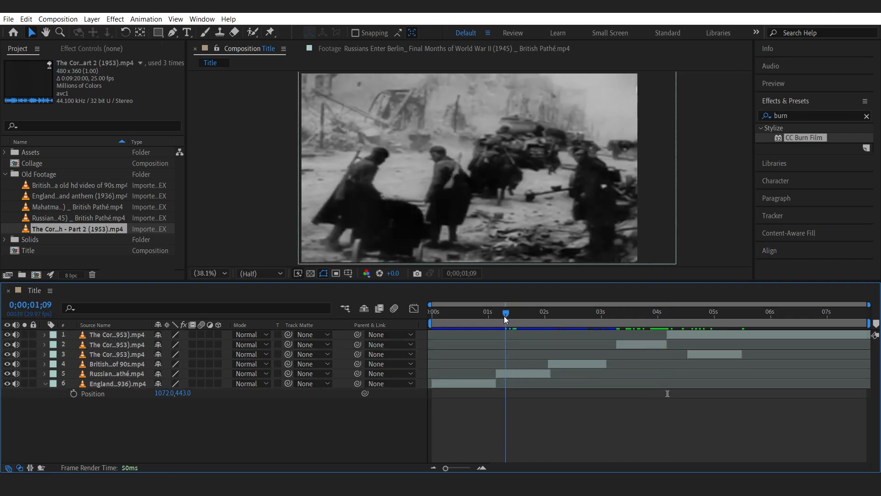
click(519, 374)
drag(623, 346, 504, 345)
click(496, 315)
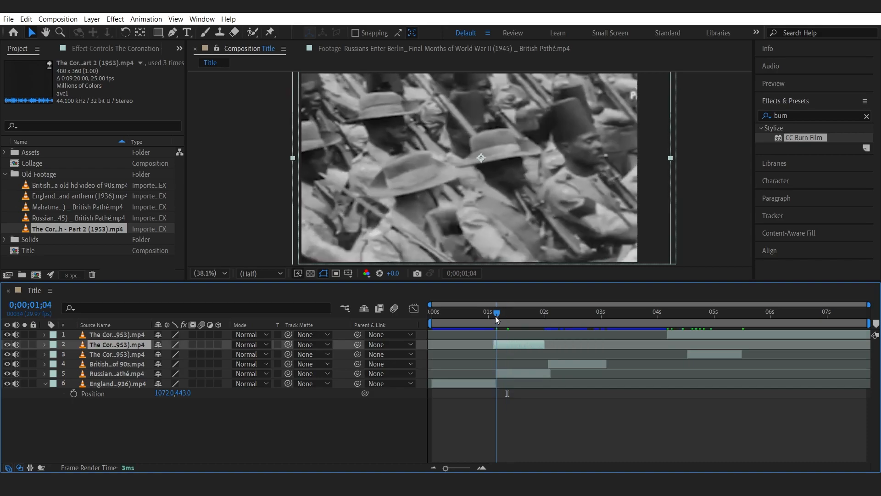
drag(504, 345, 505, 345)
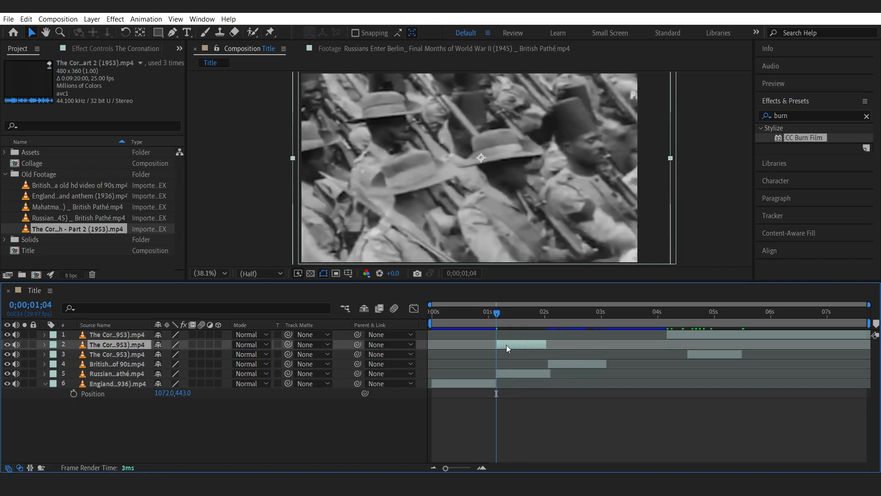
click(549, 313)
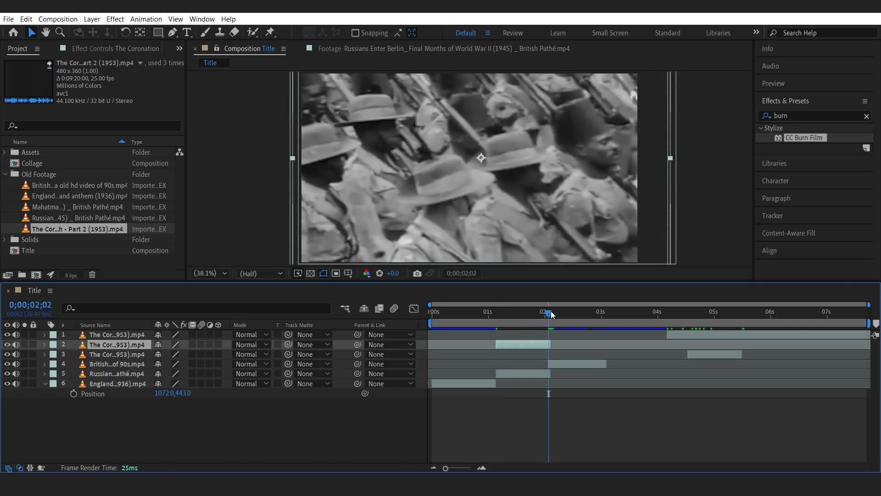
drag(551, 314, 553, 314)
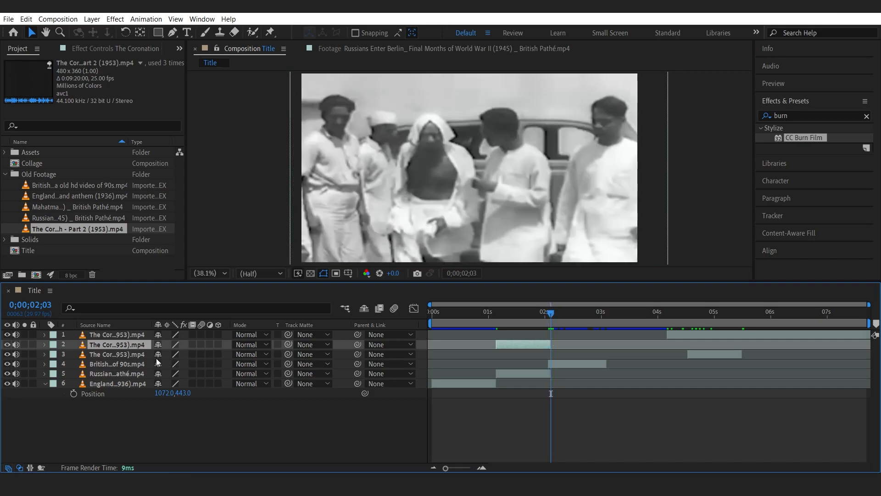
Move that Coronation segment below the Russians layer and delete the Russians layer.
drag(139, 346, 129, 379)
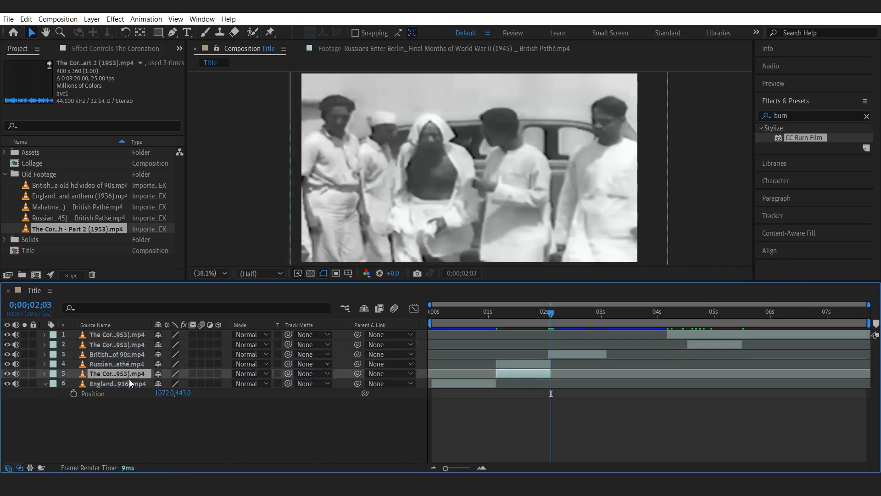
click(128, 363)
key(Delete)
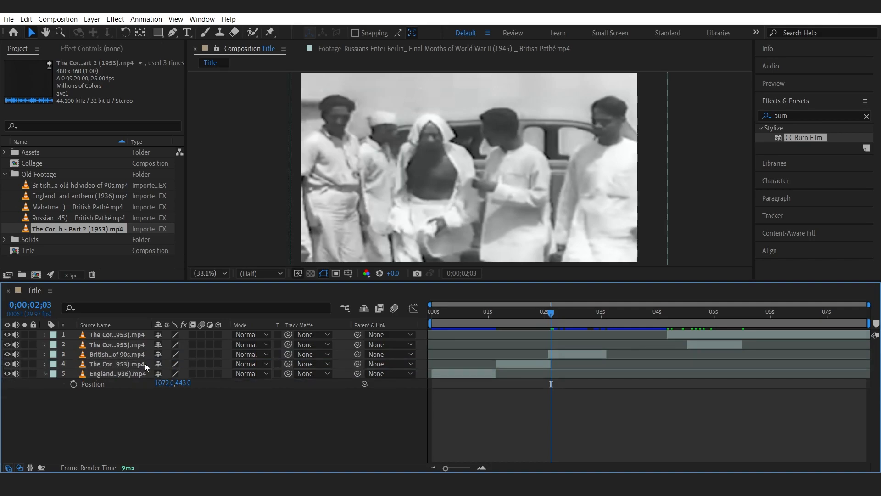
Preview the Title sequence from near the start.
click(476, 317)
key(space)
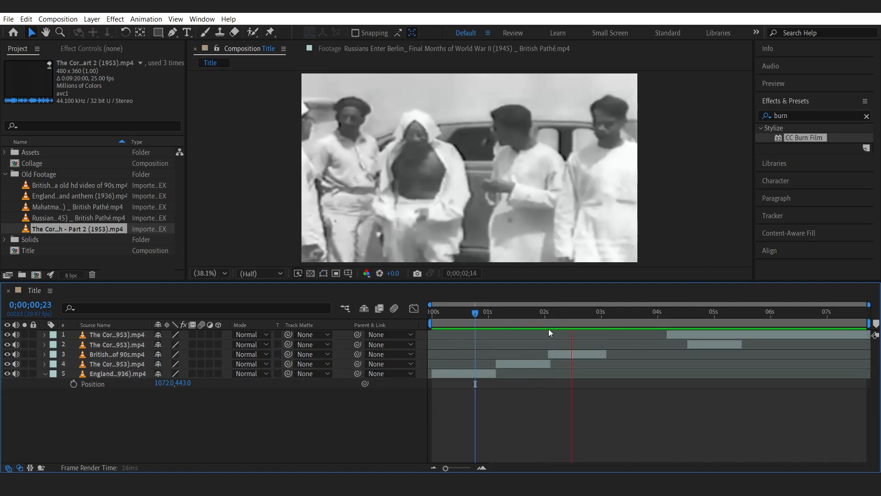
drag(557, 357, 556, 356)
Reposition two Coronation segments in time so they follow the British in india clip.
drag(579, 315, 697, 316)
drag(672, 345, 589, 346)
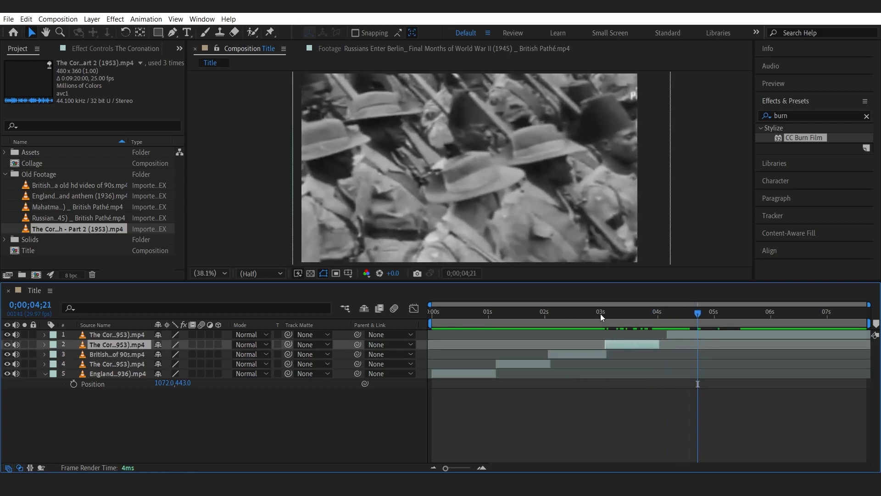
click(603, 313)
drag(603, 313, 450, 344)
drag(798, 338, 478, 335)
Split the top Coronation layer at 0;00;04;05, delete its earlier part and slide its footage, scrubbing to check.
drag(619, 317, 669, 314)
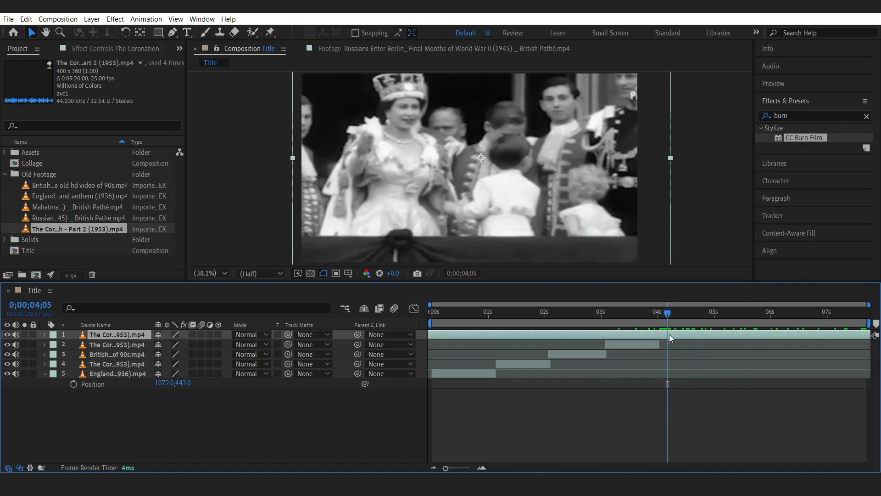
key(ctrl+shift+d)
key(Delete)
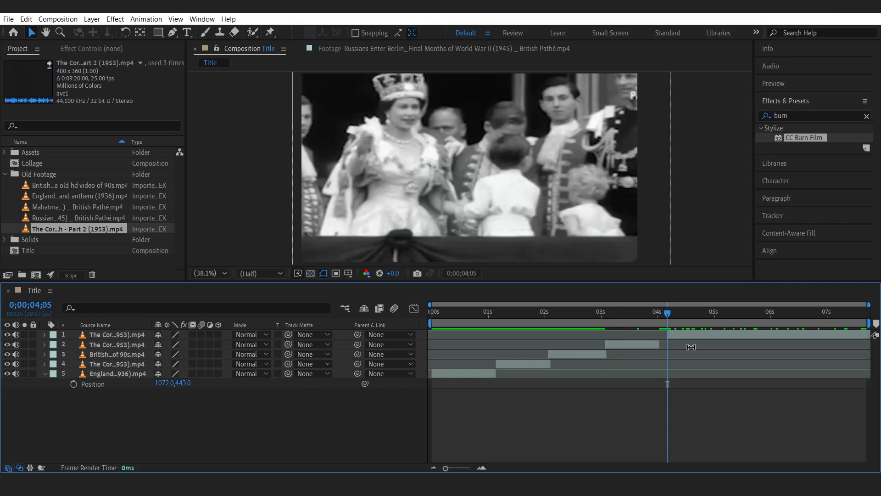
drag(673, 332, 878, 328)
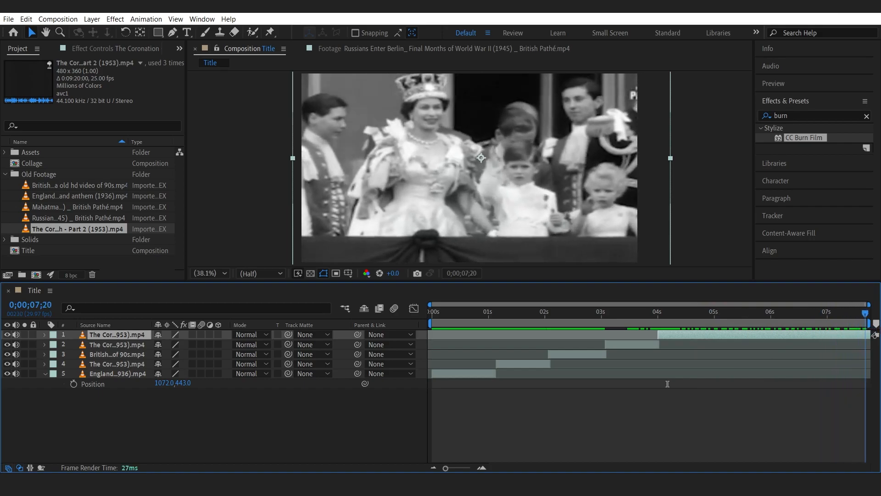
drag(457, 319, 756, 323)
click(44, 373)
Create a new text layer reading "how to colonize" and "a country" on two lines.
right_click(87, 404)
mouse_move(156, 287)
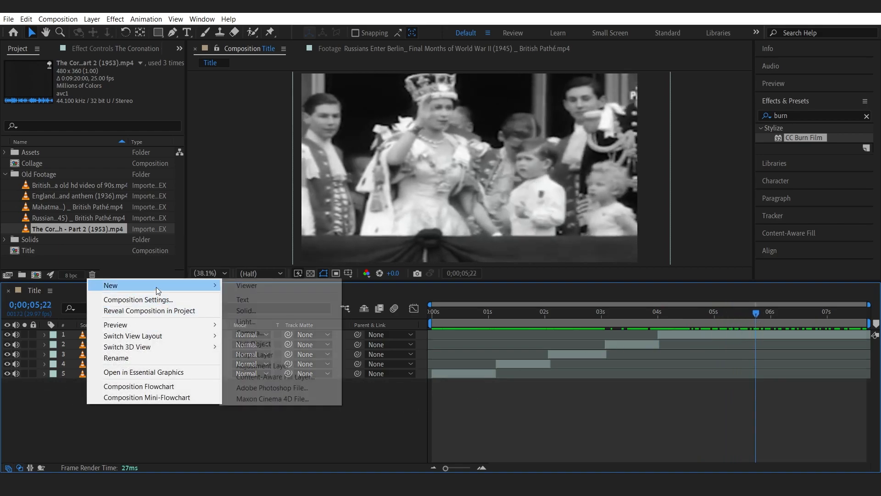
click(250, 300)
text(how)
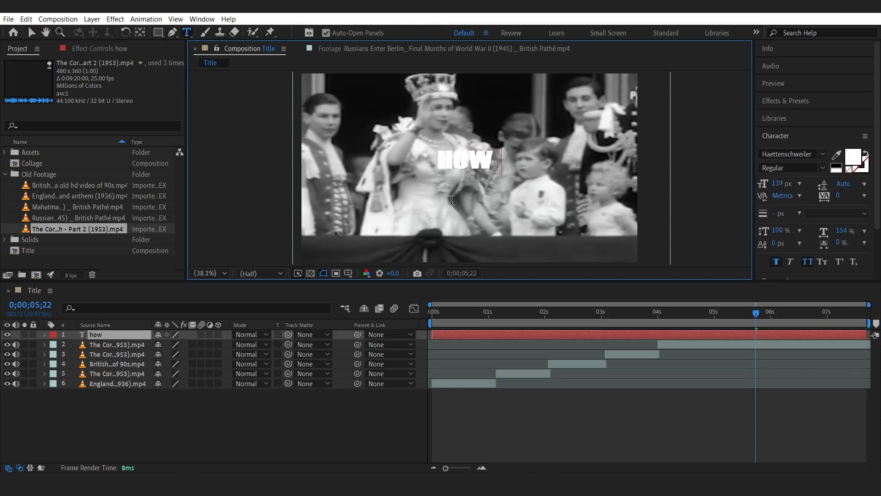
text( to colonize a)
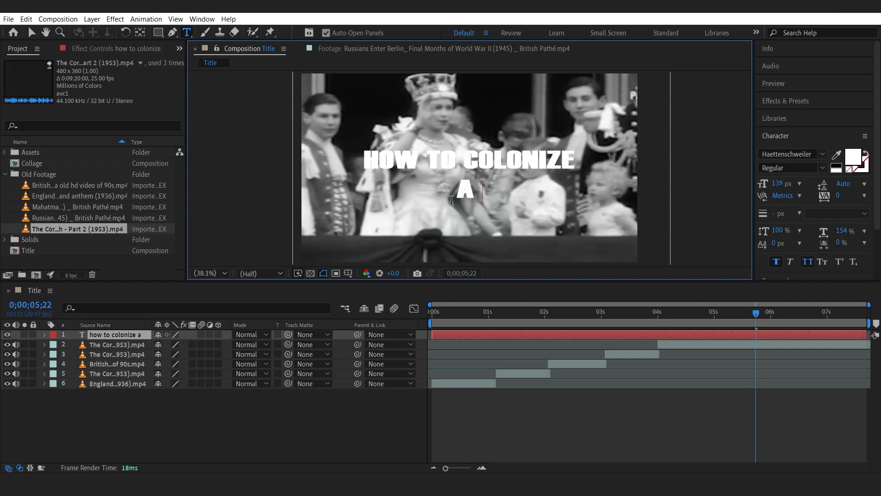
key(Return)
text(a country)
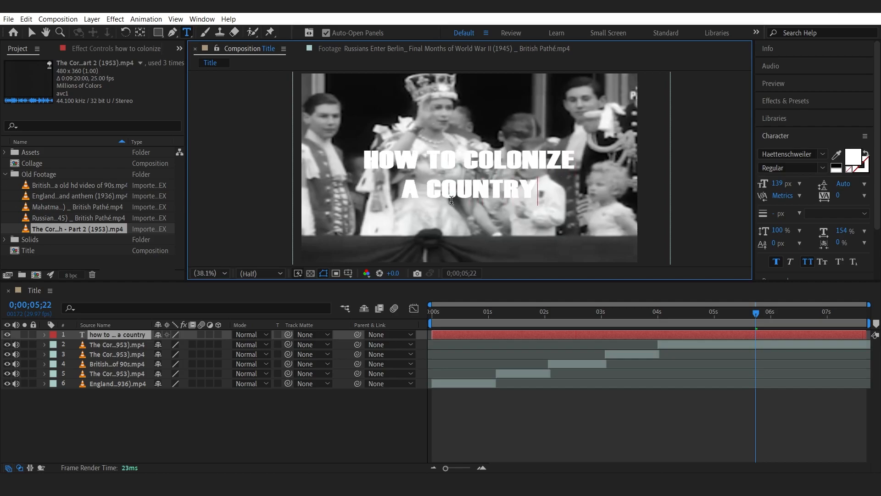
text(a)
key(BackSpace)
Set the title text's fill colour to D0D0D0.
key(ctrl+a)
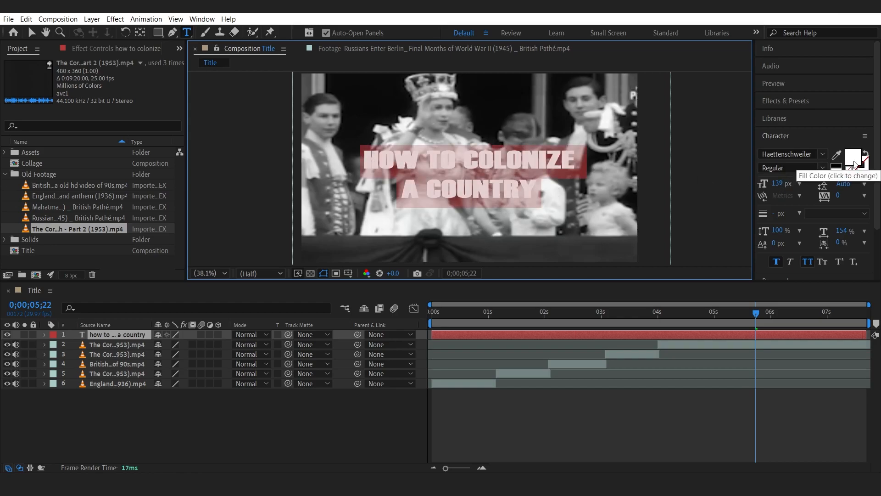
click(854, 165)
drag(152, 189, 2, 139)
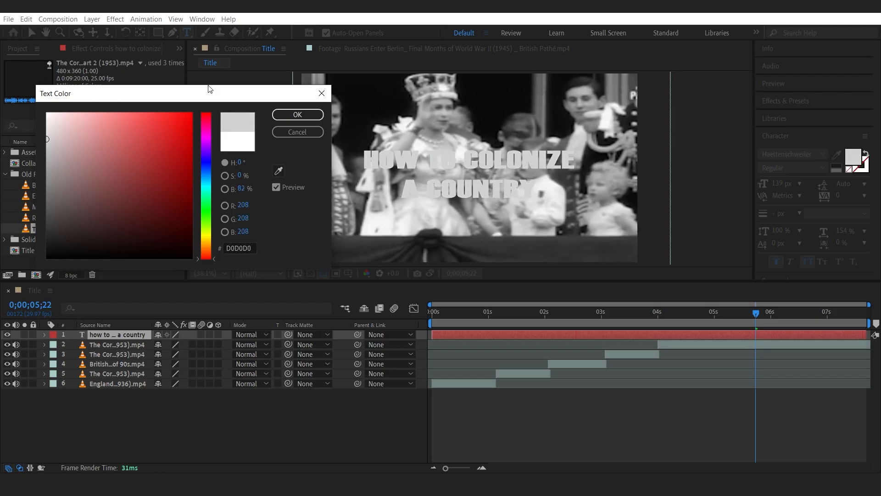
click(297, 114)
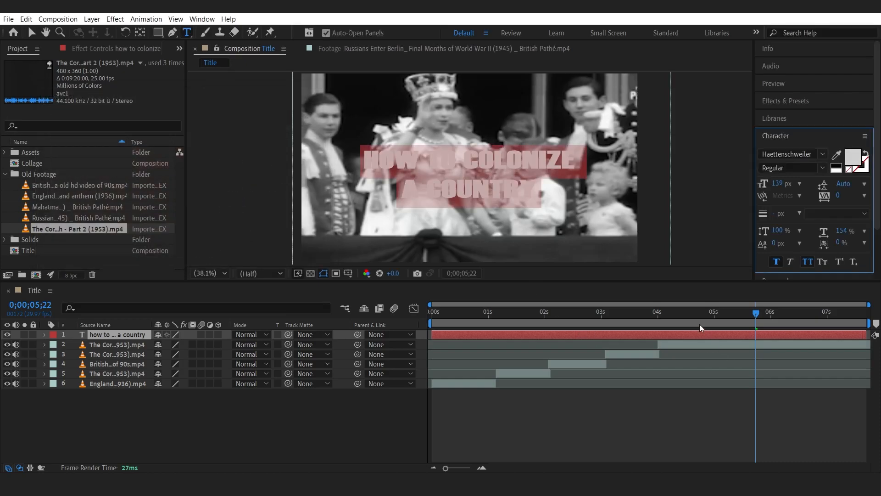
Apply the Drop Shadow effect to the title text layer.
drag(666, 313, 698, 312)
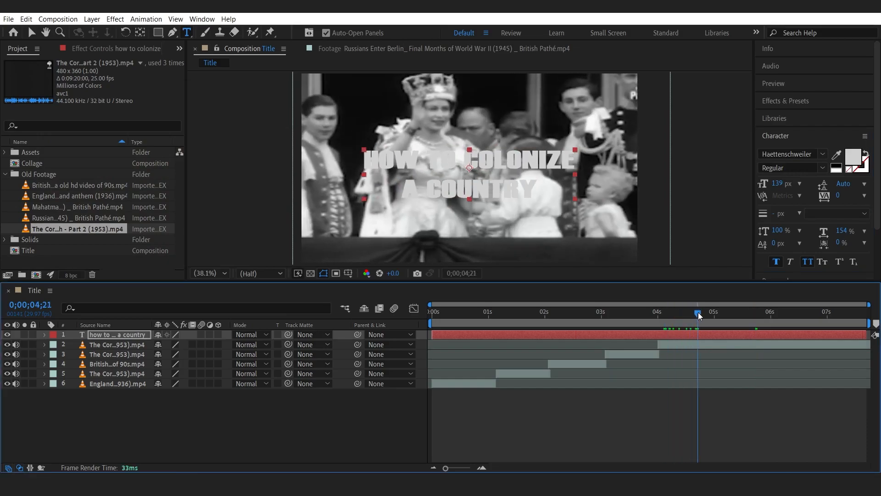
click(800, 100)
click(790, 112)
text(burn)
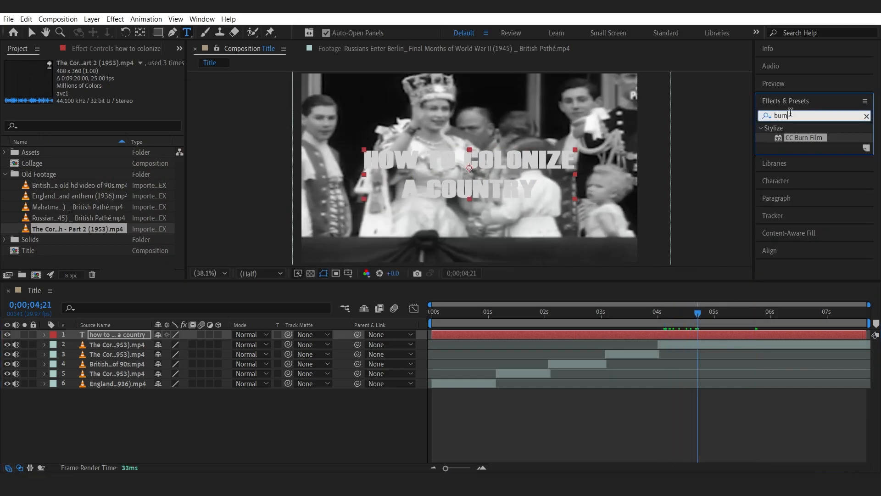
text(drop)
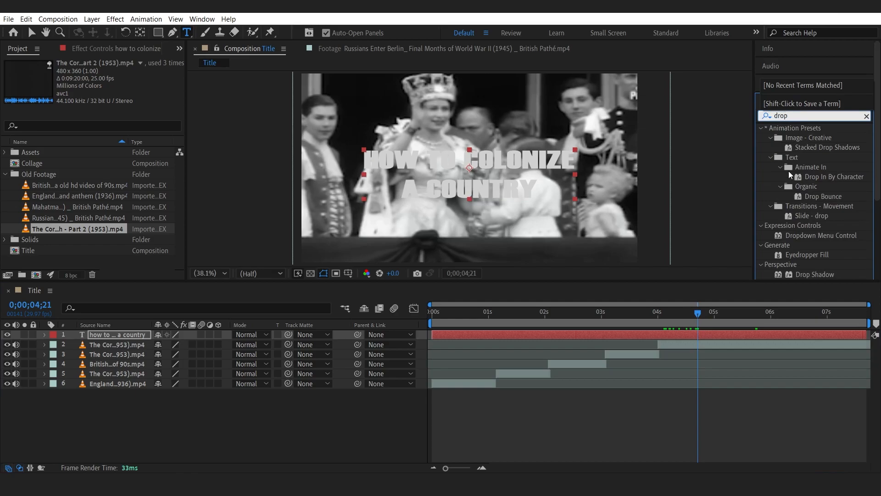
drag(819, 274, 711, 334)
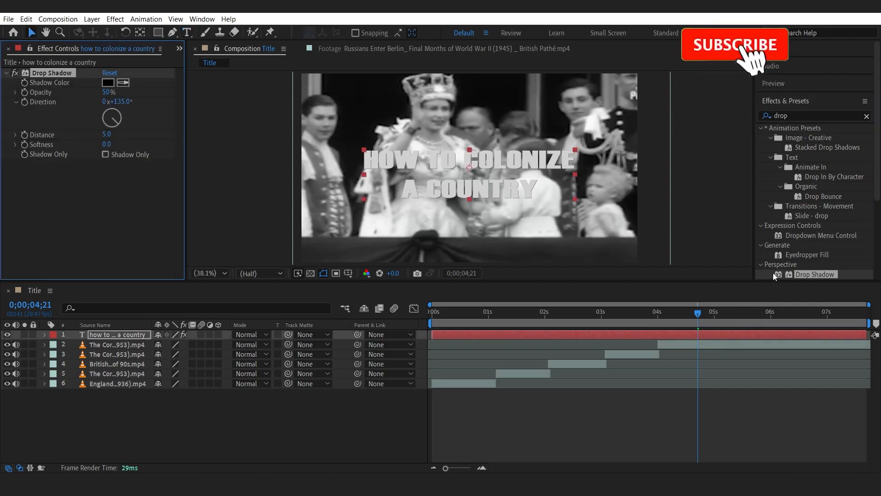
click(866, 118)
Center the title text layer horizontally and vertically in the composition.
click(814, 99)
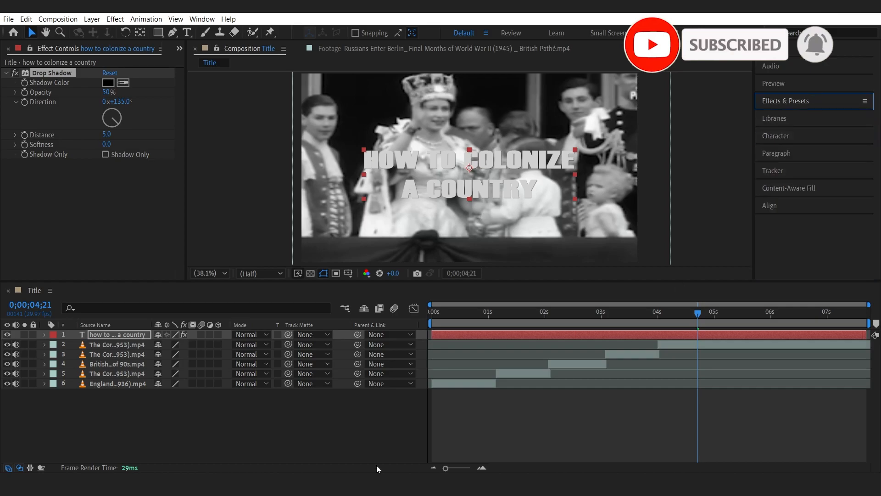
click(367, 413)
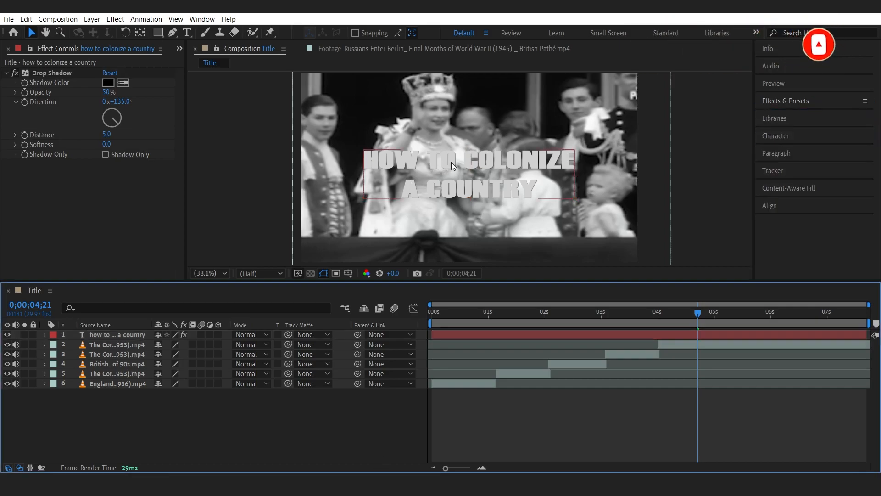
click(766, 205)
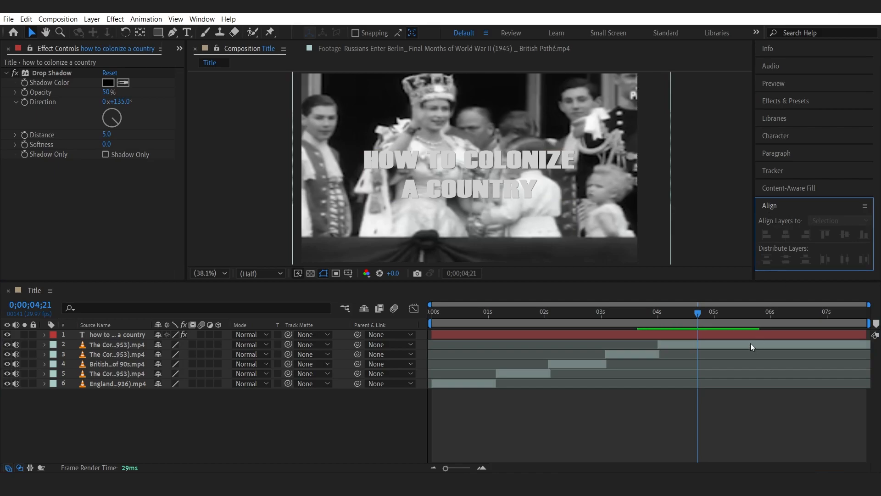
click(750, 334)
click(783, 235)
click(844, 235)
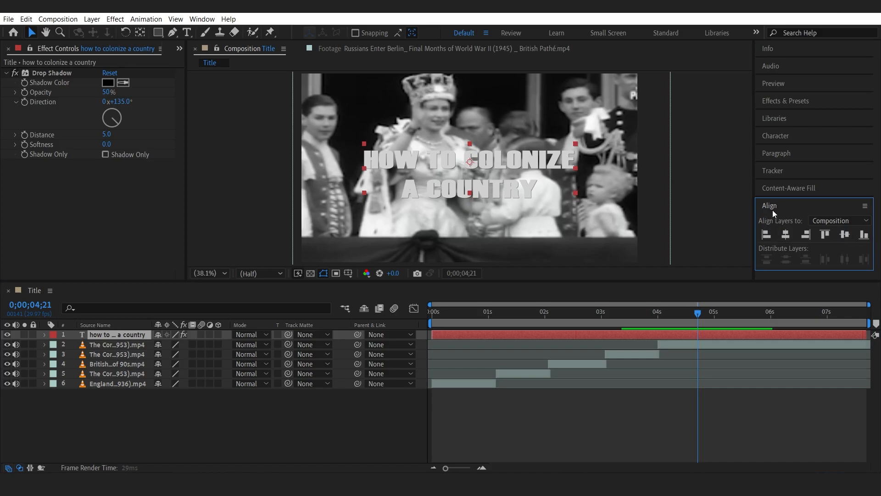
click(774, 207)
click(660, 312)
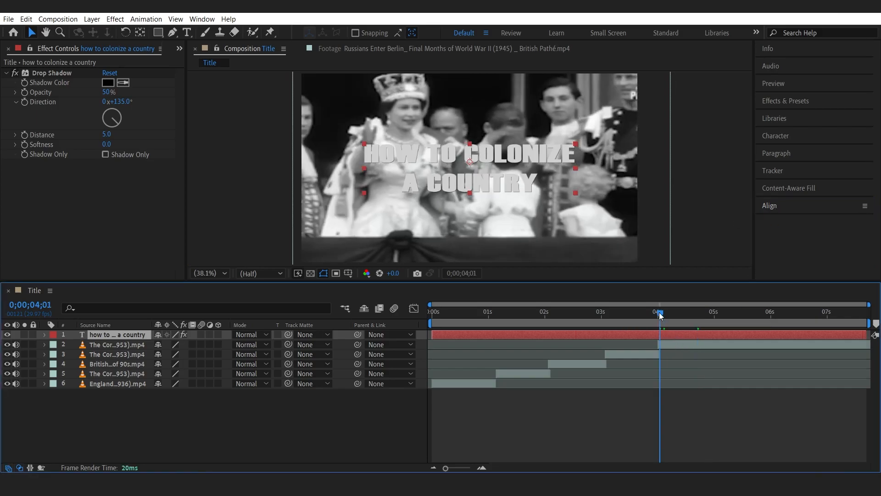
Split the title text layer at 4 seconds and delete the part before the split.
click(659, 315)
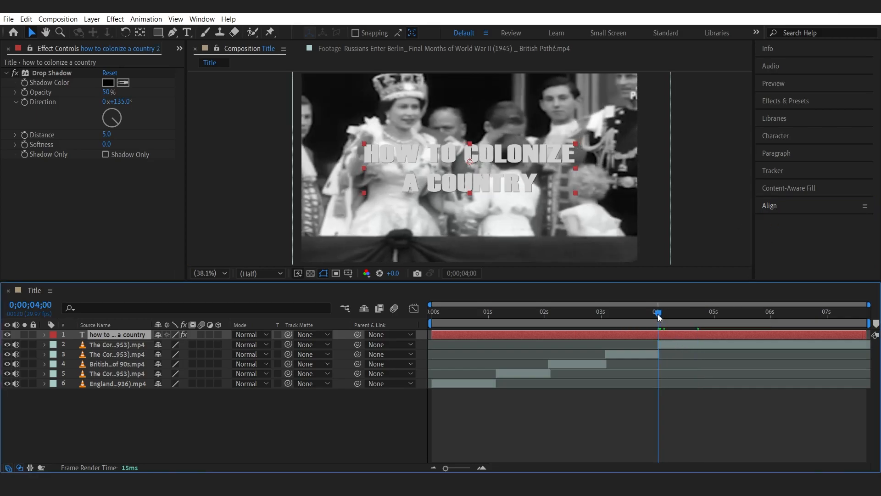
key(ctrl+shift+d)
click(650, 343)
key(Delete)
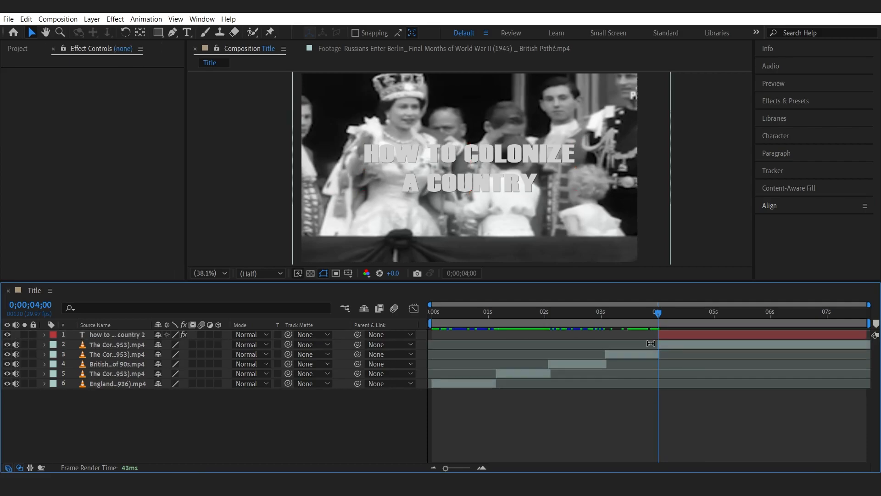
Apply the Typewriter animation preset to the title text layer.
click(789, 101)
click(783, 115)
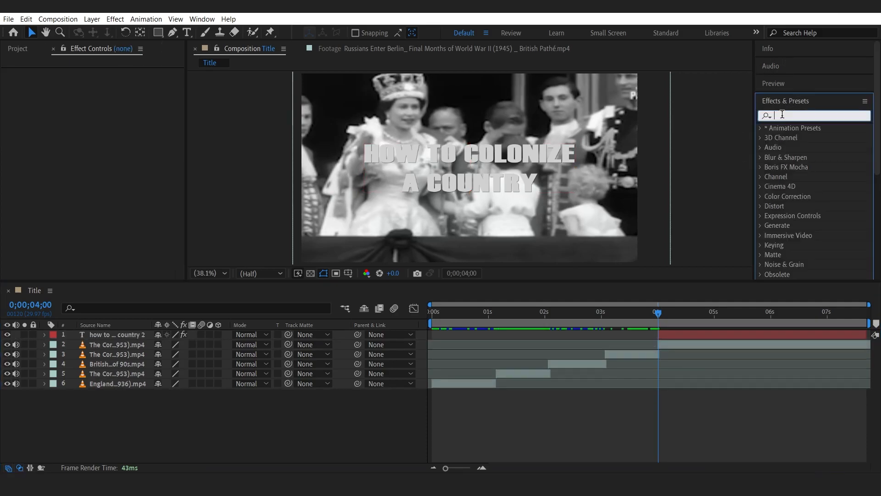
text(trim)
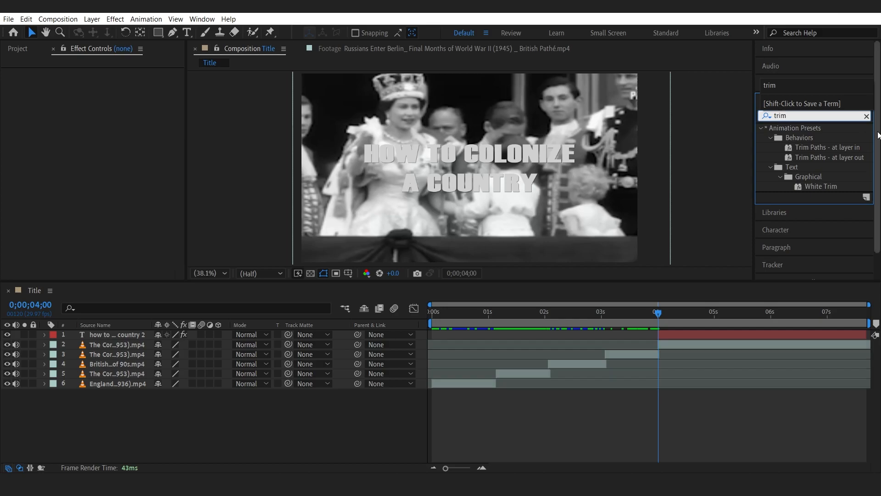
click(674, 335)
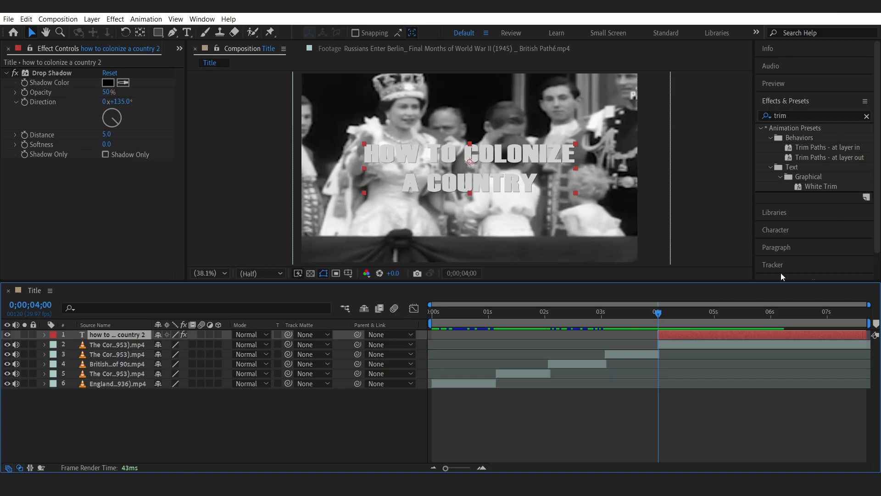
click(786, 117)
click(788, 113)
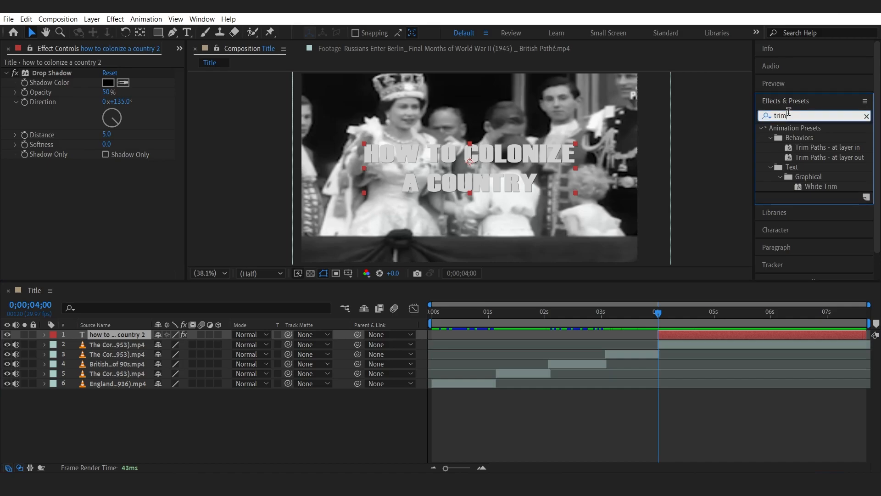
text(ty)
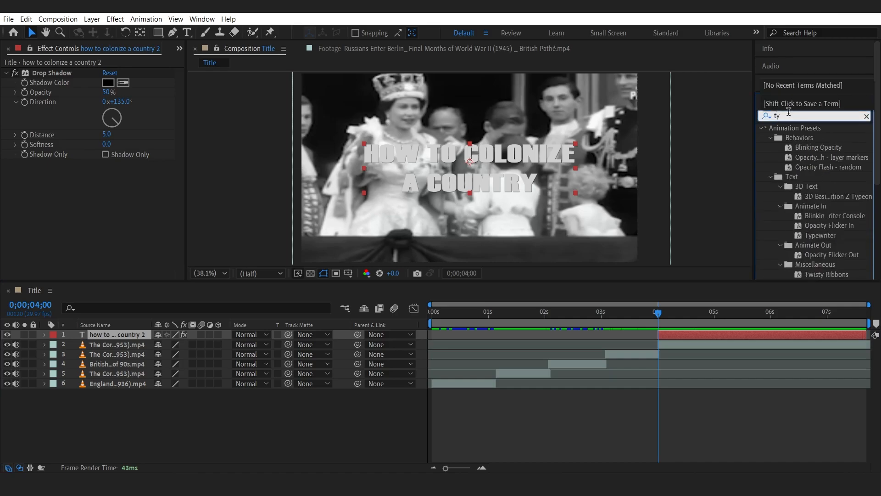
double_click(822, 234)
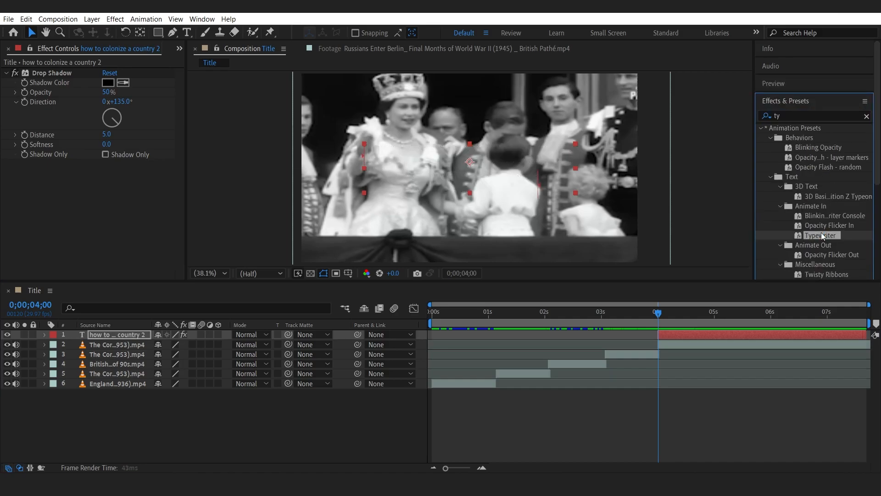
Move the Typewriter animation's end keyframe earlier to about 6 seconds so the text finishes typing sooner.
drag(665, 310, 820, 317)
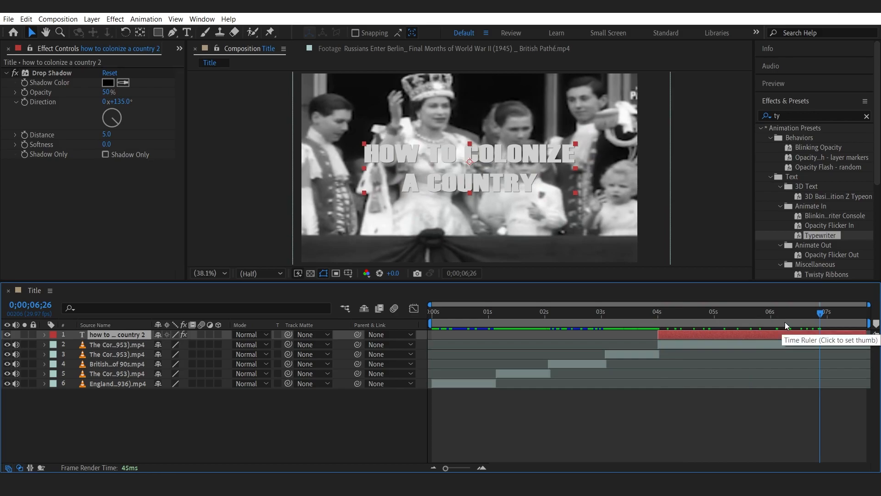
mouse_move(775, 313)
mouse_down()
mouse_move(810, 313)
mouse_move(750, 322)
mouse_move(780, 319)
mouse_up()
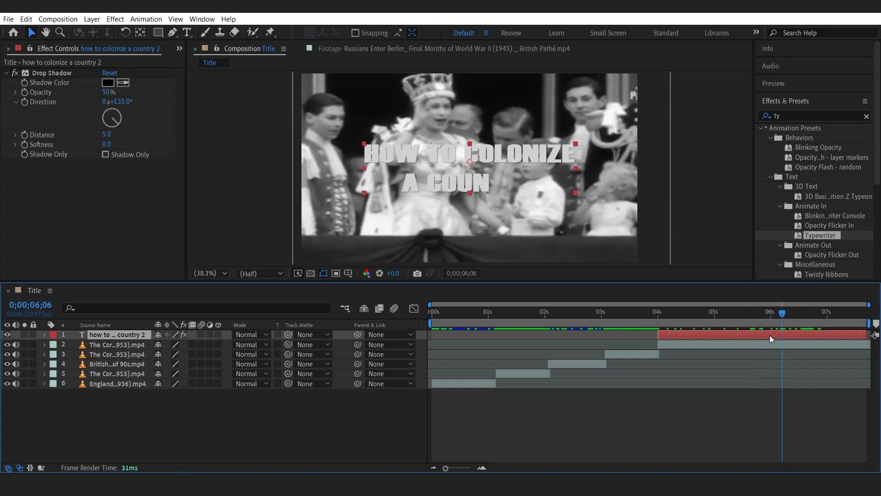
key(u)
drag(799, 354, 766, 354)
mouse_move(761, 316)
mouse_down()
mouse_move(660, 320)
mouse_move(776, 324)
mouse_up()
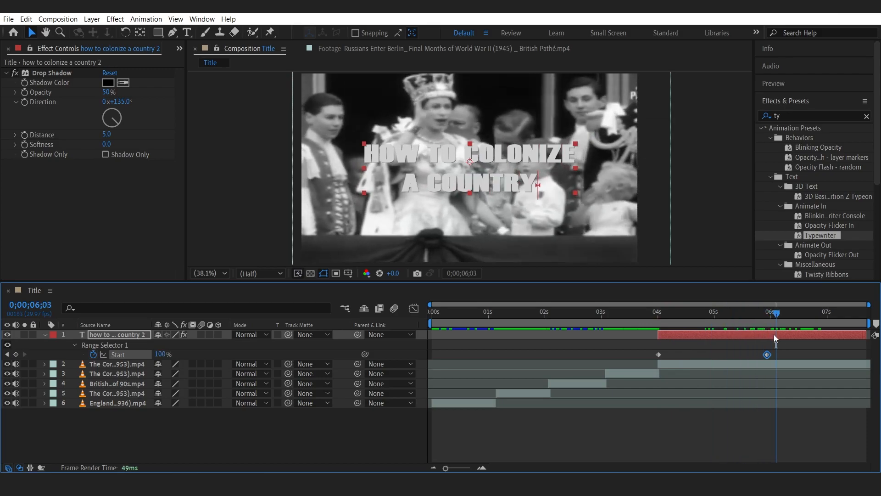
click(549, 341)
click(292, 441)
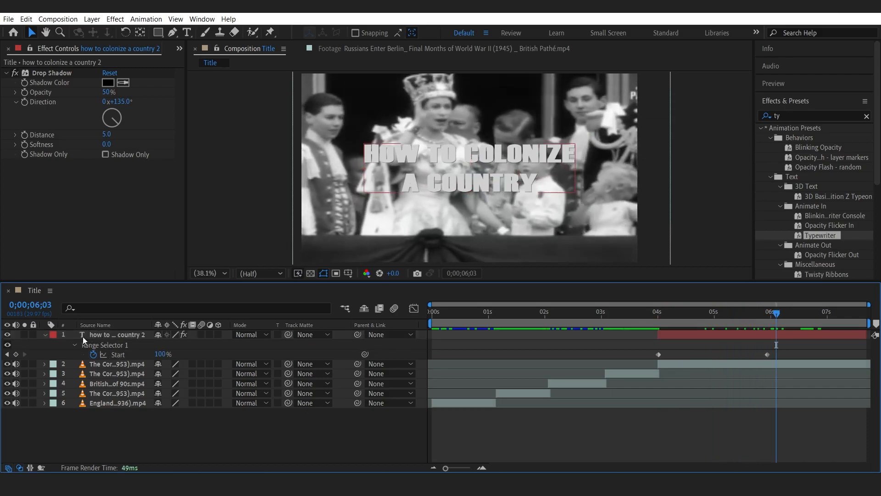
click(45, 335)
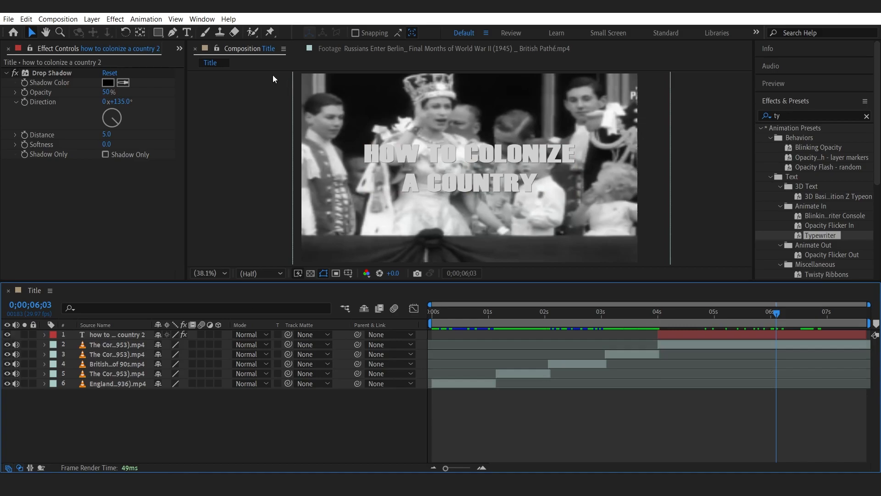
Draw a horizontal line across the word "COLONIZE" with the Pen tool and set its fill to none.
click(173, 32)
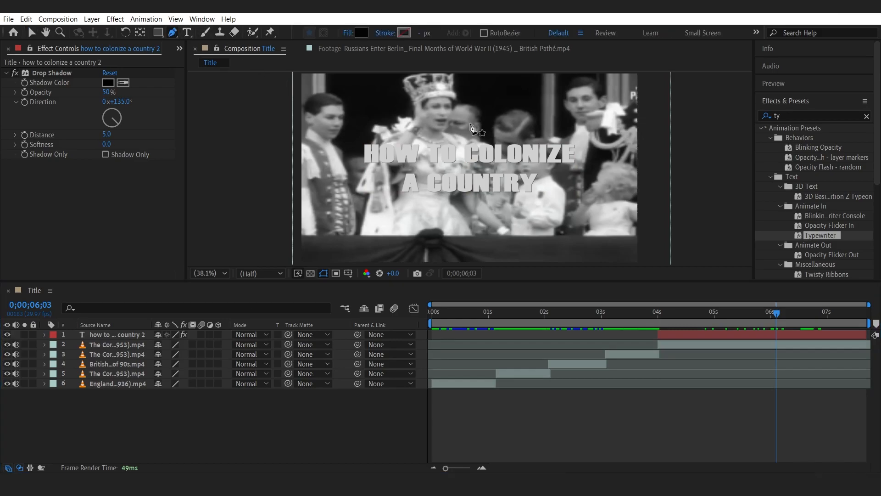
click(468, 153)
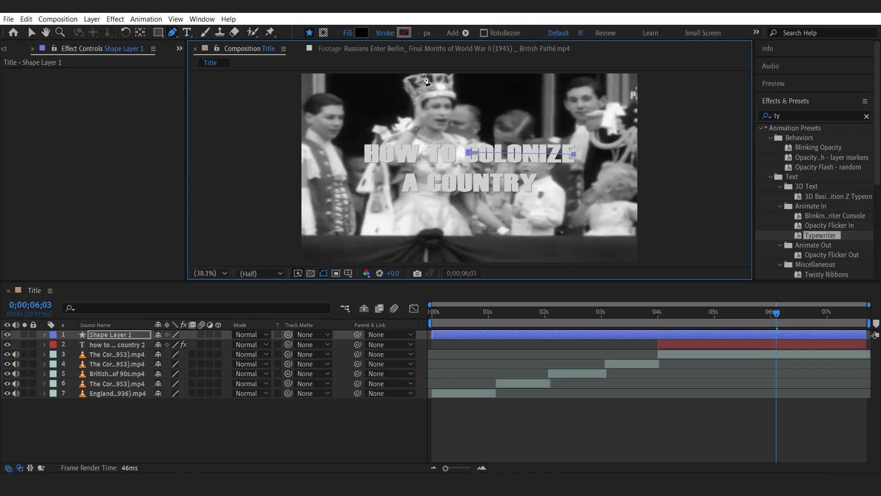
click(362, 33)
click(297, 132)
click(348, 34)
click(383, 209)
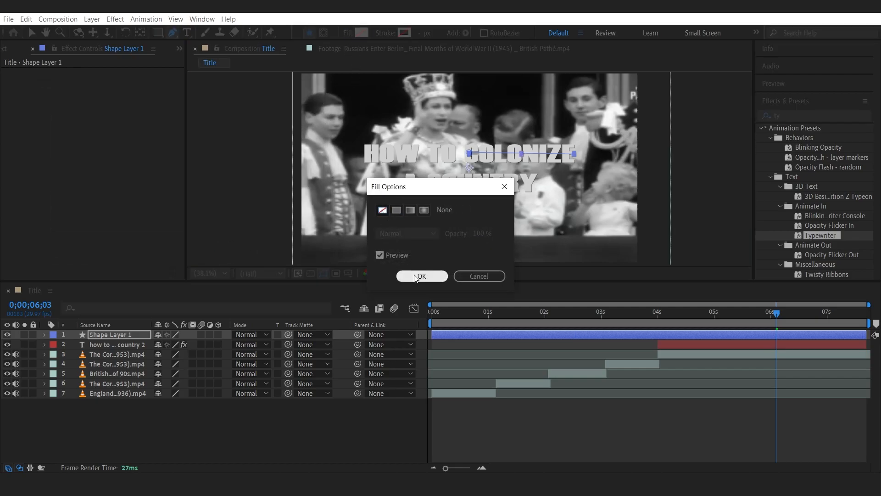
click(422, 275)
Set the line's stroke to a solid red colour with a width of 138 px.
click(384, 33)
click(397, 210)
click(422, 275)
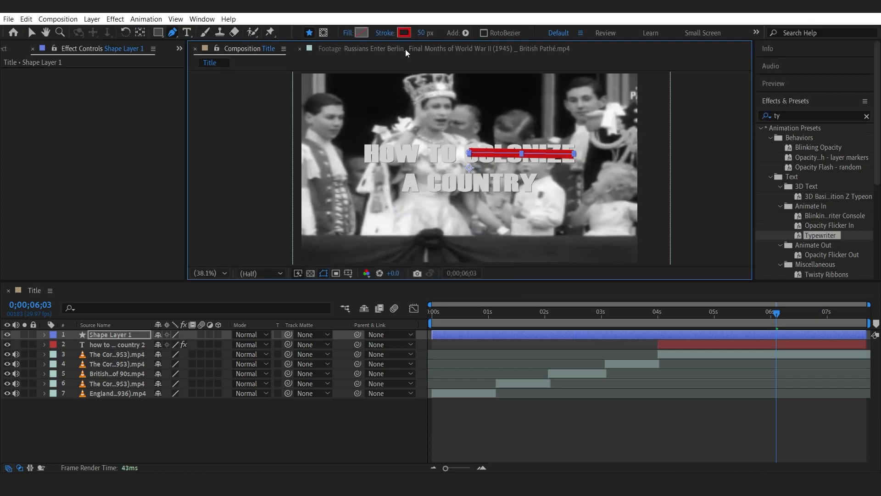
drag(420, 36, 477, 36)
click(271, 408)
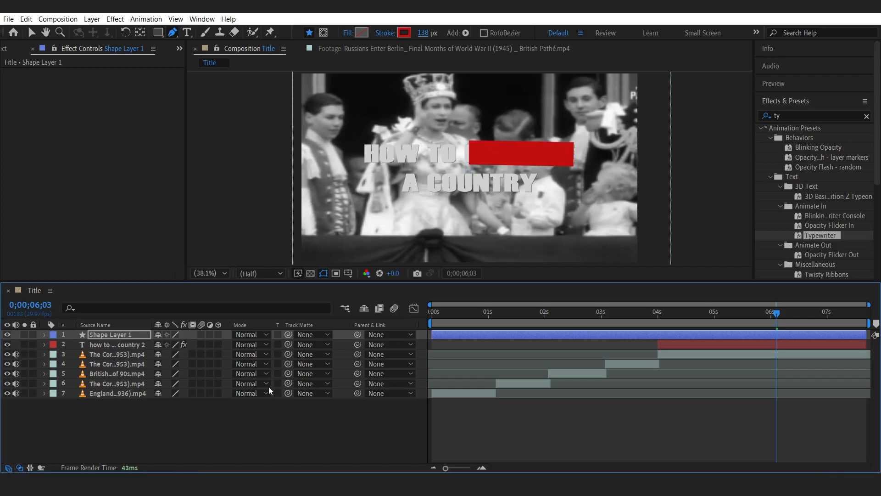
Set the shape layer's blending mode to Overlay.
click(260, 335)
click(288, 251)
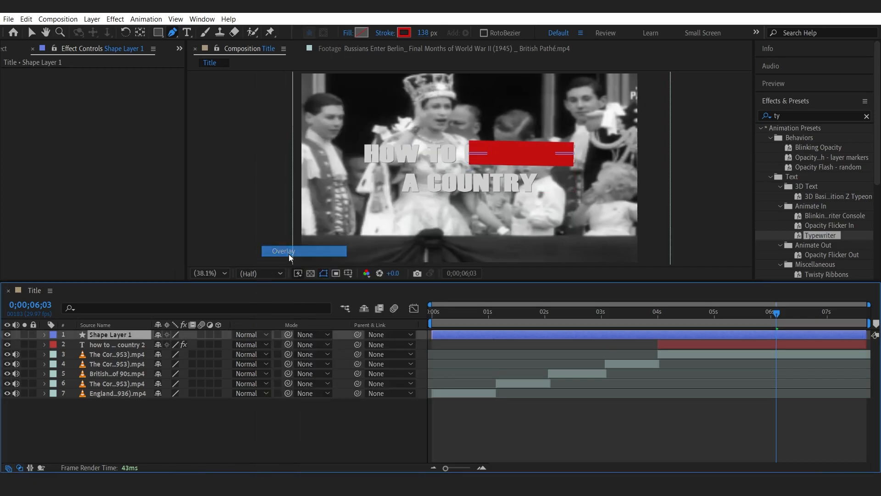
click(250, 433)
Split the shape layer at about 5;23 and delete its earlier segment.
click(824, 118)
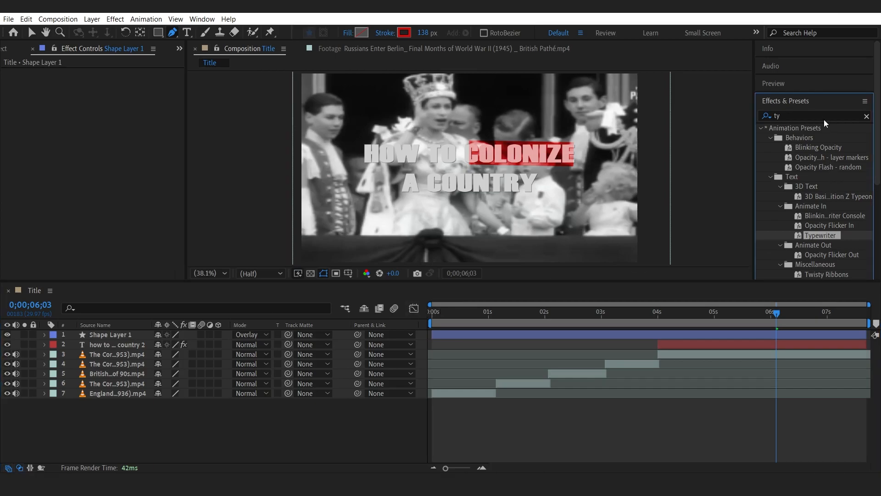
text(trim)
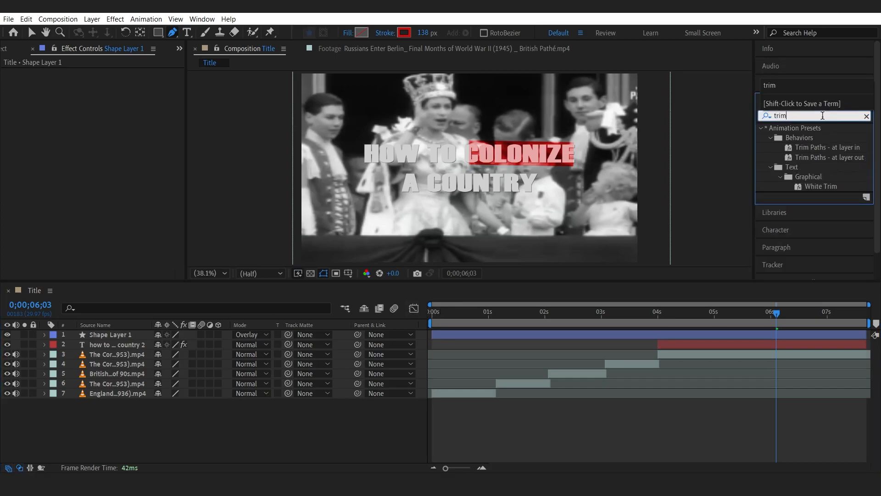
mouse_move(802, 146)
mouse_down()
mouse_move(739, 321)
mouse_move(711, 335)
mouse_move(762, 311)
mouse_move(742, 311)
mouse_move(757, 311)
mouse_up()
click(756, 334)
key(ctrl+shift+d)
click(742, 344)
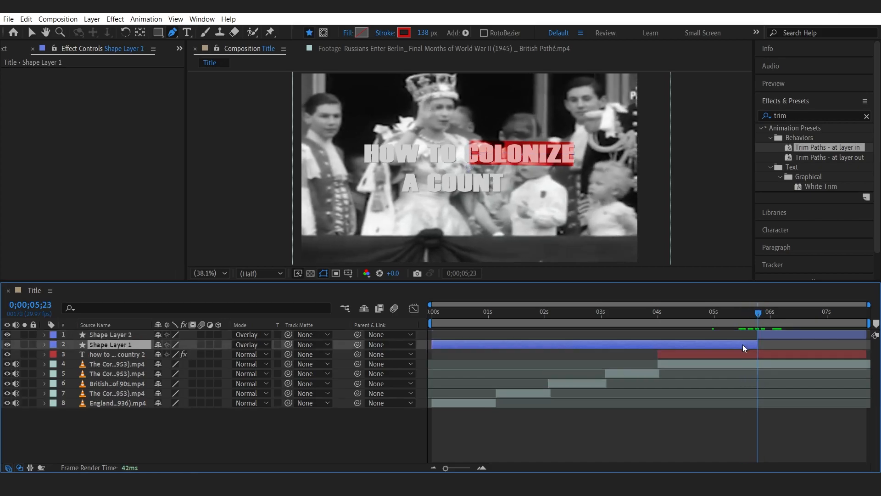
key(Delete)
Apply the Trim Paths – at layer in preset to the shape layer and scale it to 111%.
drag(846, 145, 826, 312)
key(v)
key(s)
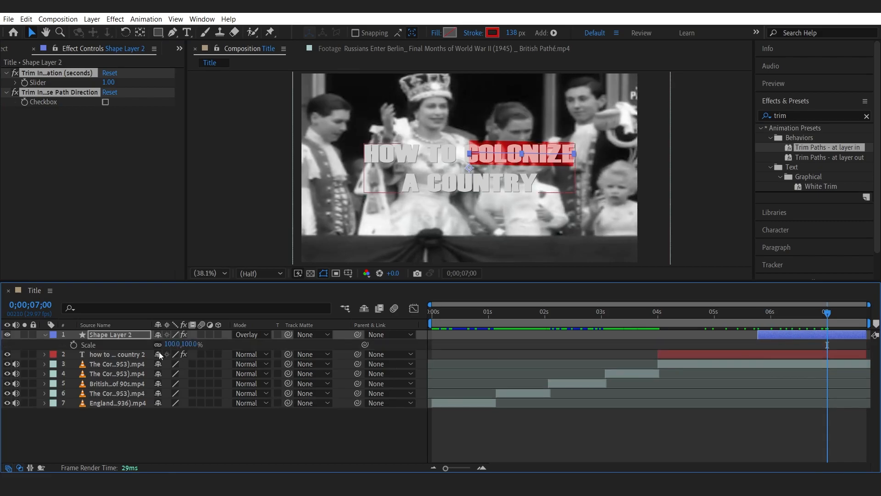
drag(171, 345, 176, 345)
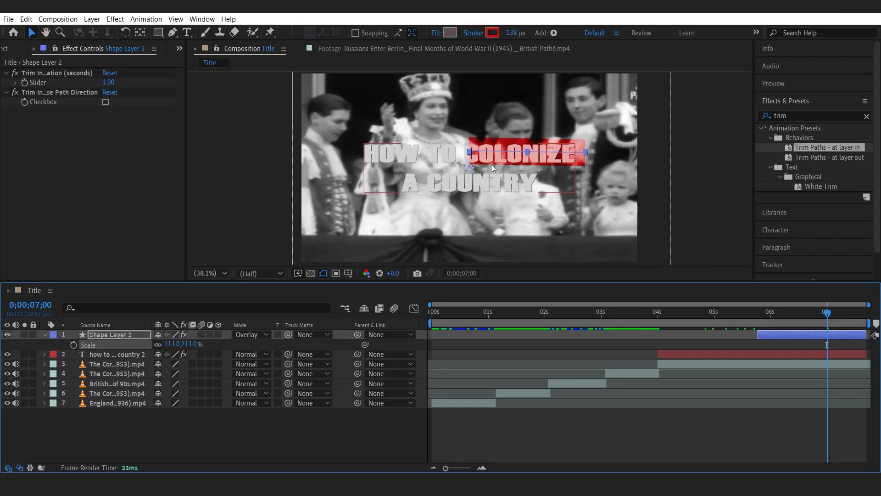
drag(514, 158, 509, 160)
key(ctrl+z)
click(128, 334)
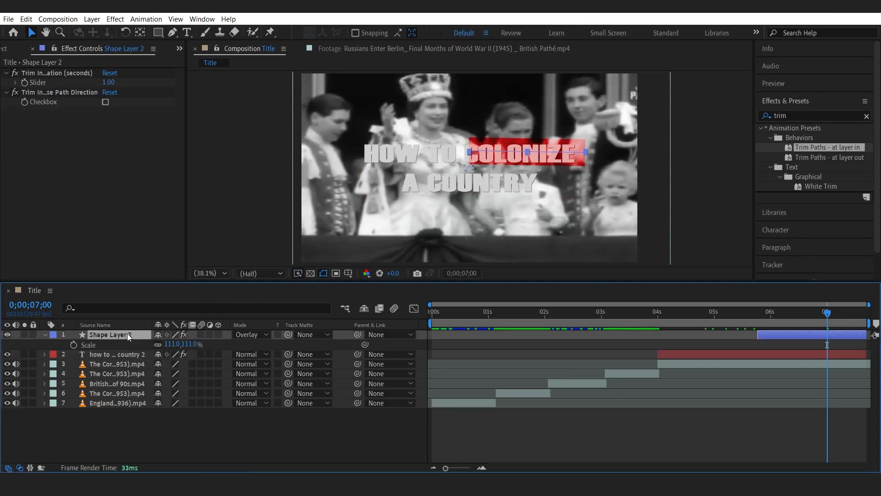
click(493, 163)
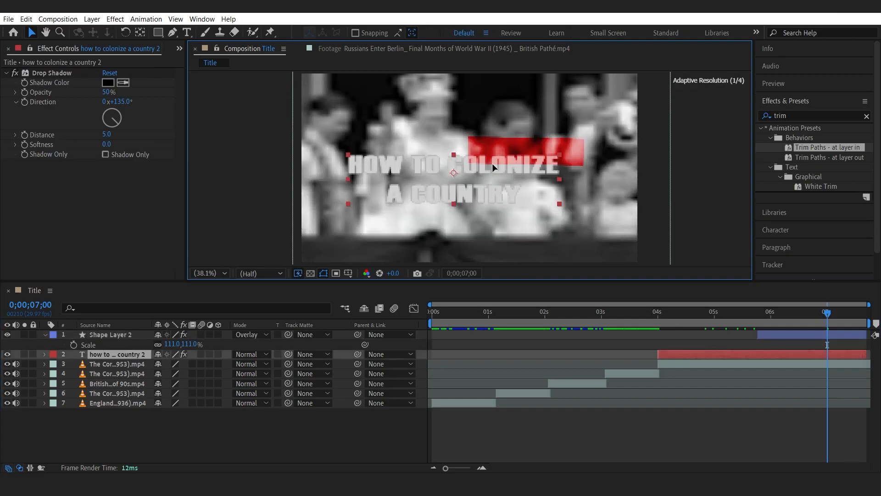
Set the shape layer's position to 923, 547 to centre the bar over "COLONIZE".
click(126, 335)
key(p)
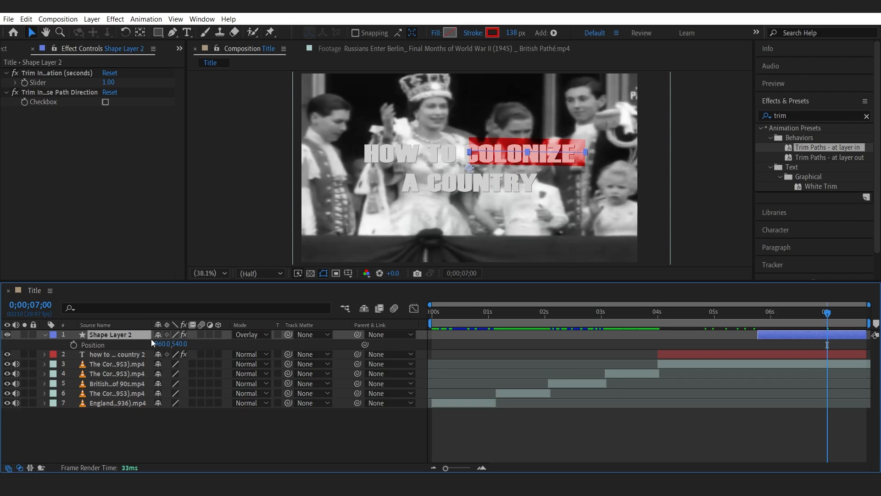
drag(162, 344, 180, 343)
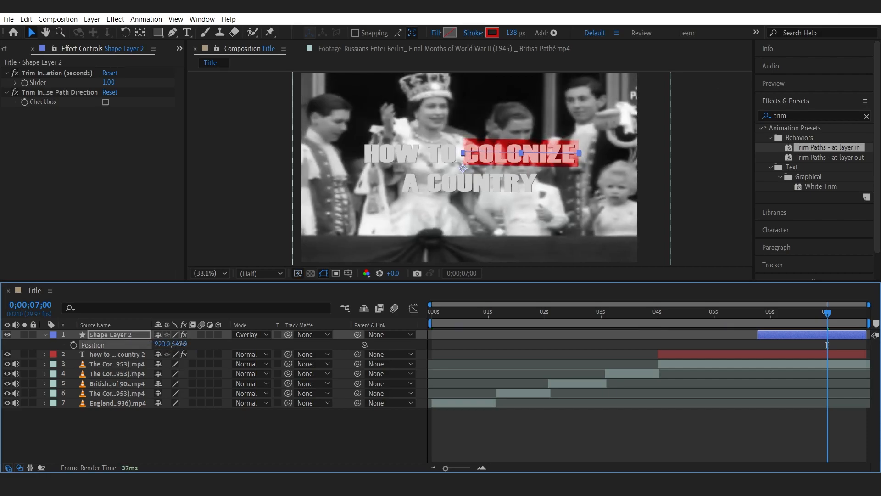
click(121, 421)
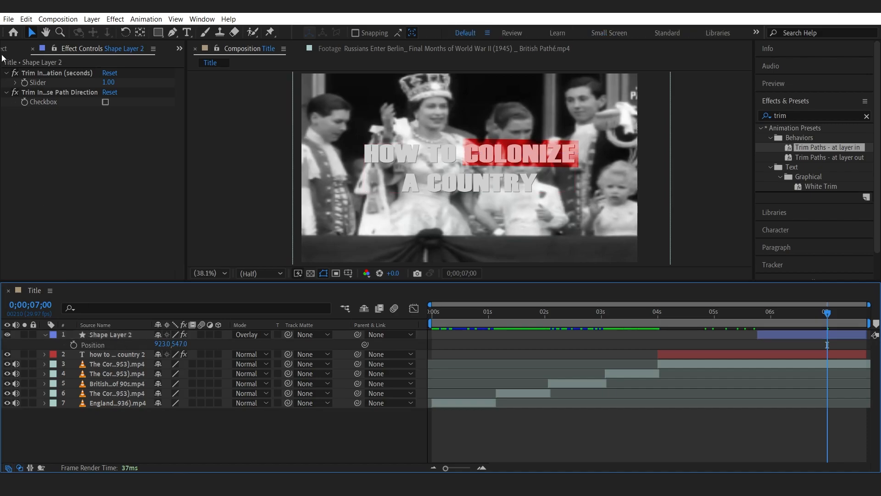
click(17, 51)
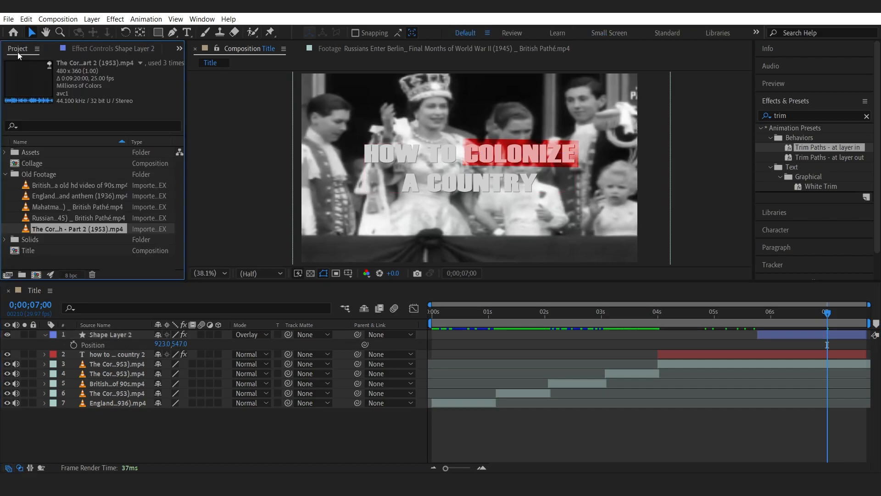
click(5, 174)
Apply Roughen Edges to the shape layer with Border 11.80 and Complexity 10.
click(108, 336)
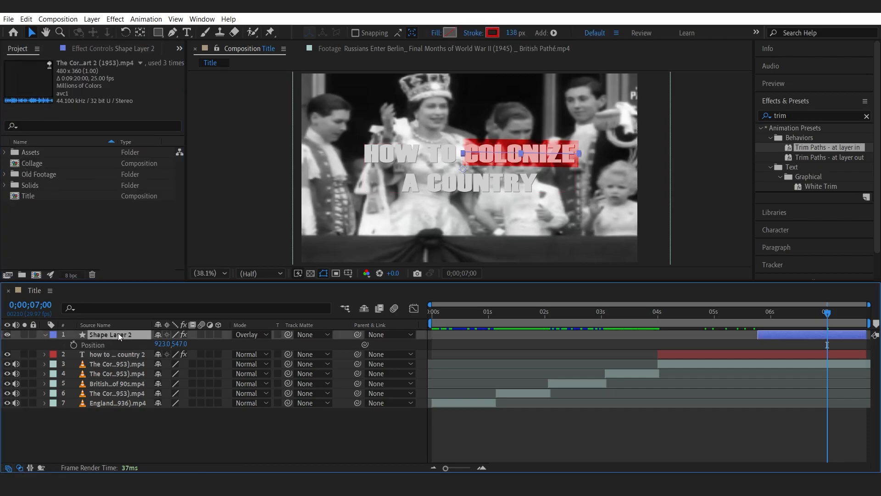
key(ctrl+space)
text(roug)
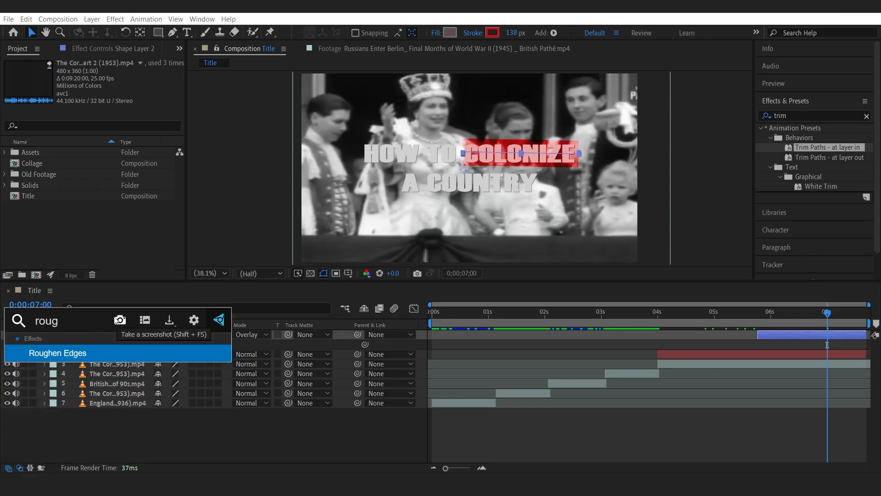
key(Return)
drag(109, 140, 130, 145)
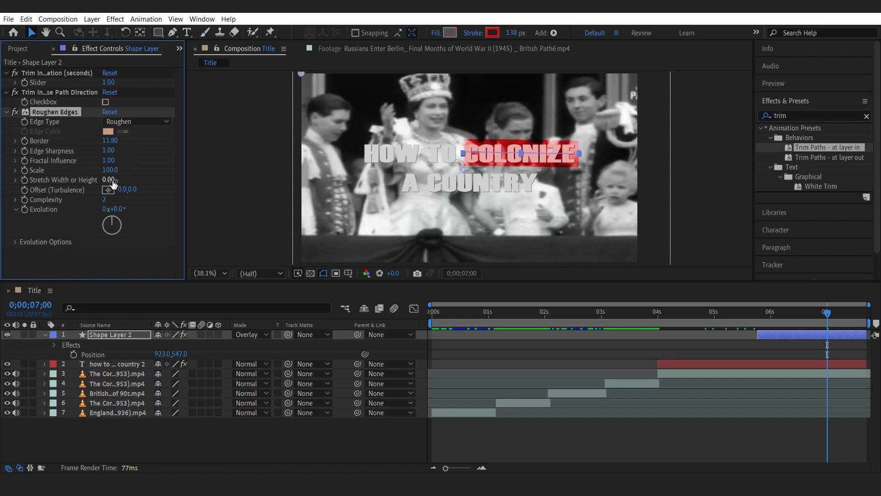
drag(116, 199, 135, 198)
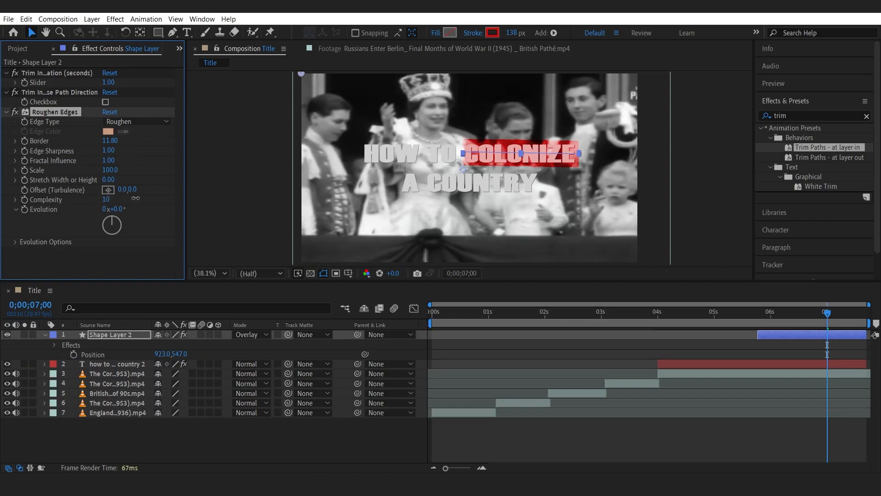
click(176, 423)
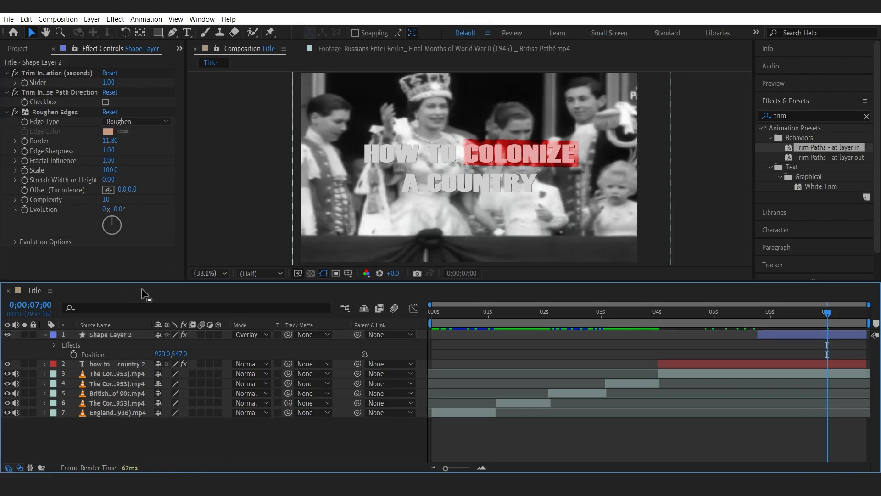
Keyframe the Roughen Edges Evolution of the highlight bar from 5;23 to the end, ending at 717x+0.0°.
click(761, 312)
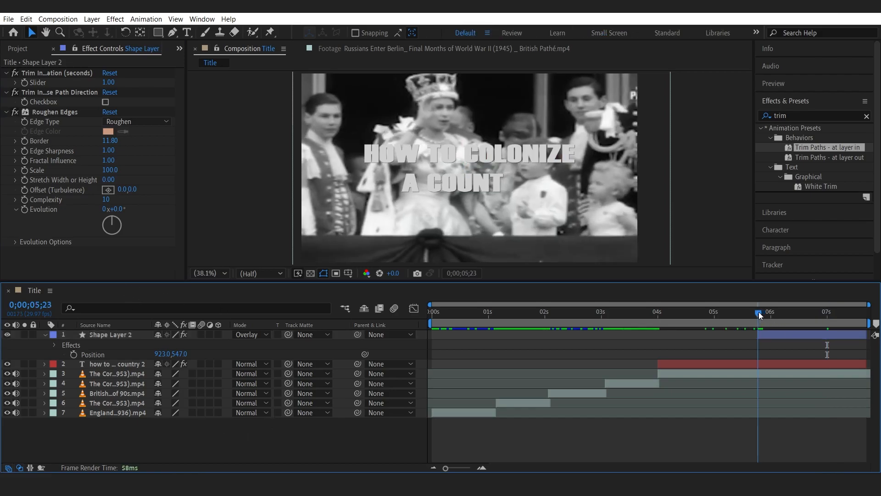
click(25, 209)
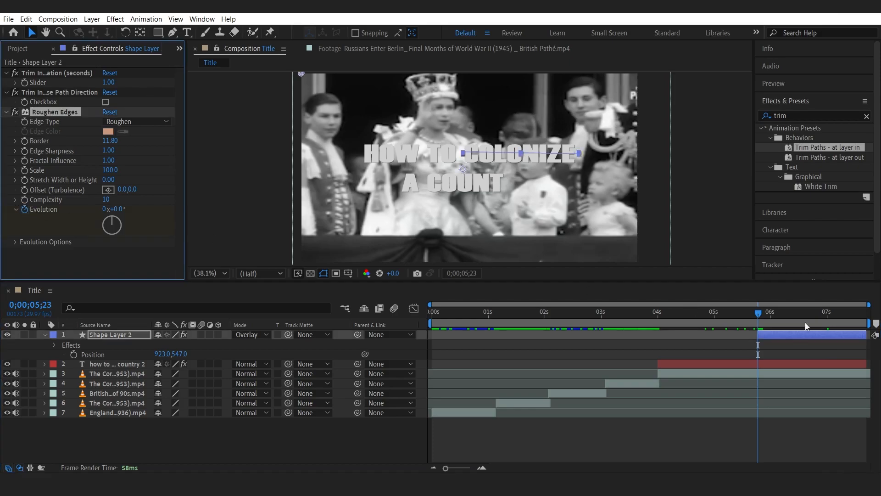
click(839, 312)
click(867, 315)
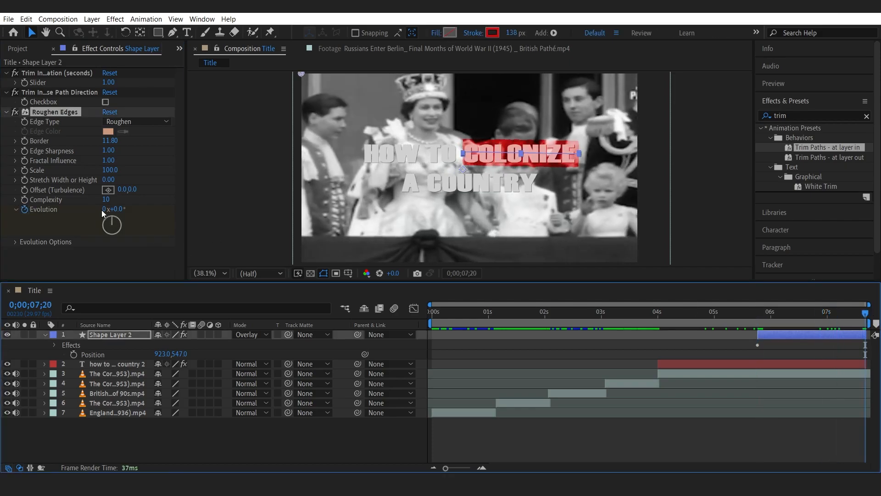
drag(105, 210, 698, 305)
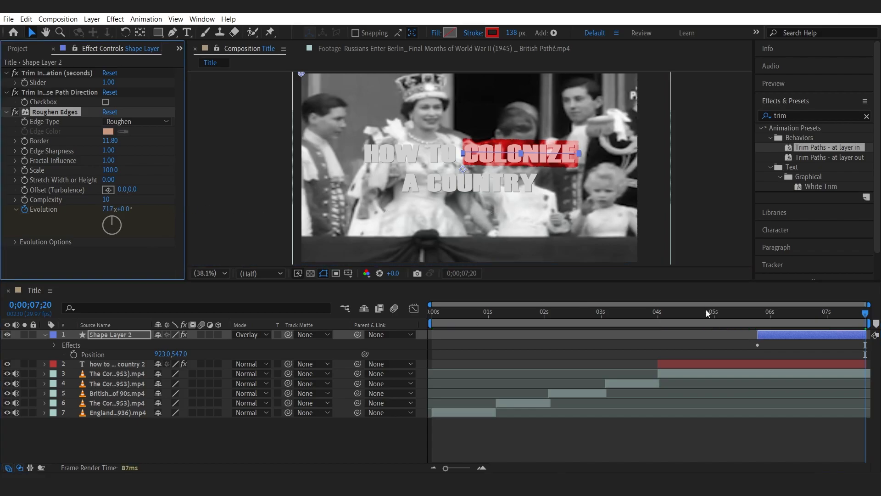
Preview the Title composition from about 5;23 to check the rough highlight bar animation.
click(761, 316)
key(space)
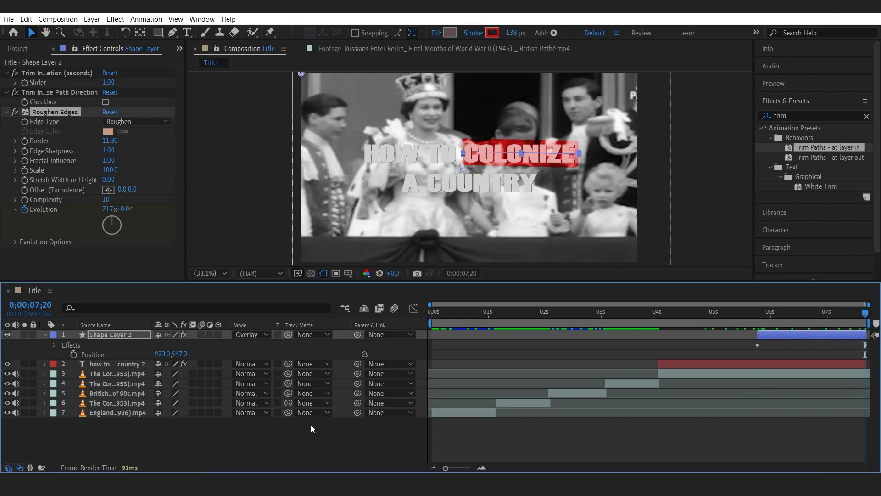
click(241, 438)
click(44, 334)
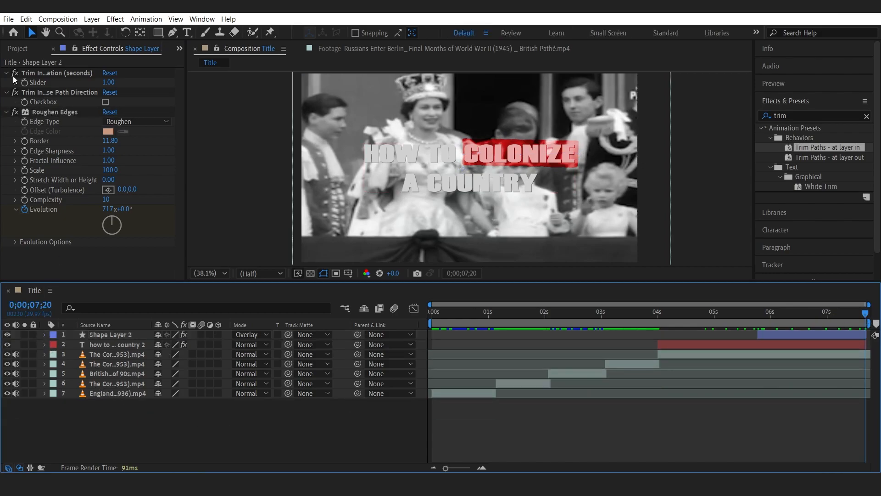
Copy Shape Layers 3, 4 and 6 (the red cross) from the Collage composition into the Title composition.
click(17, 53)
double_click(32, 162)
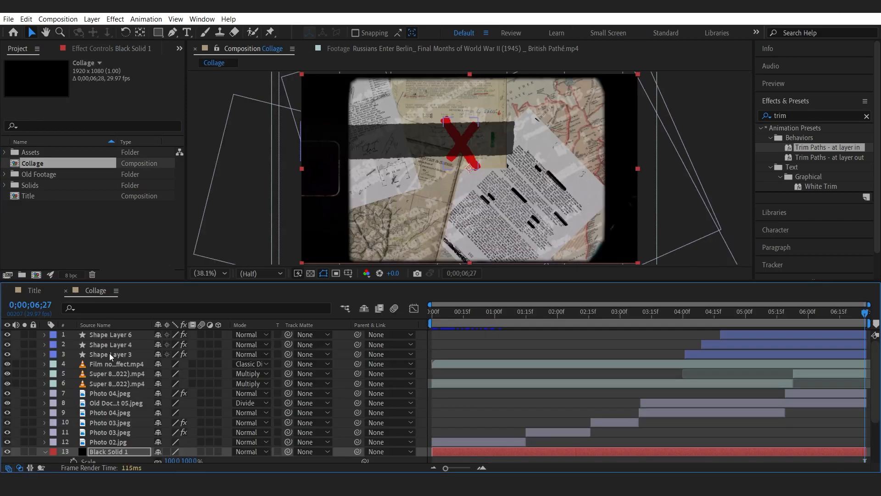
click(110, 354)
shift+click(113, 334)
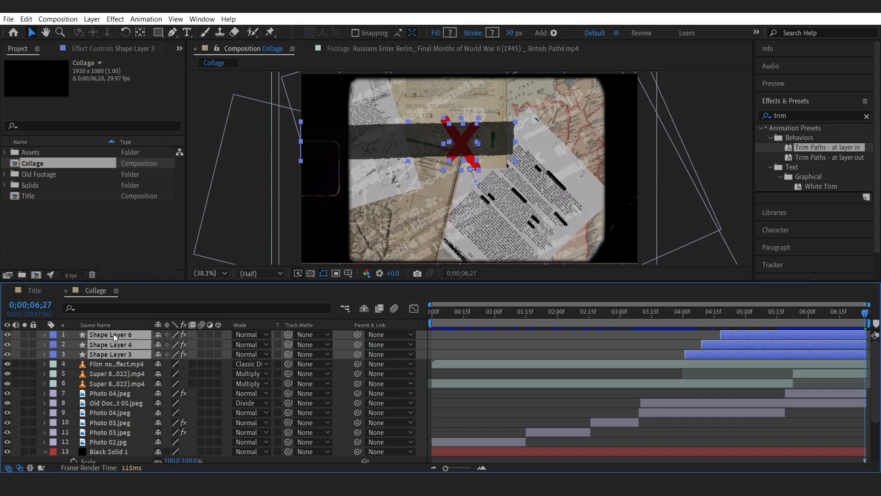
click(34, 296)
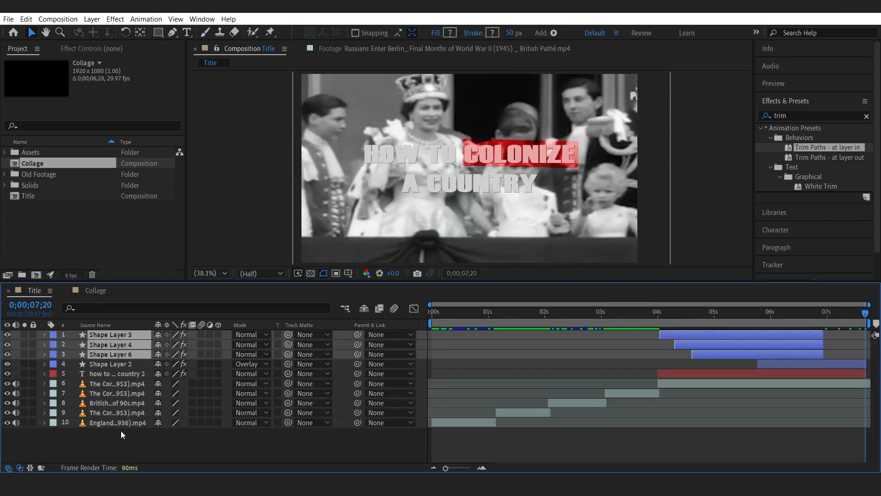
Toggle the visibility of the pasted cross shape layers to examine each stroke.
click(742, 312)
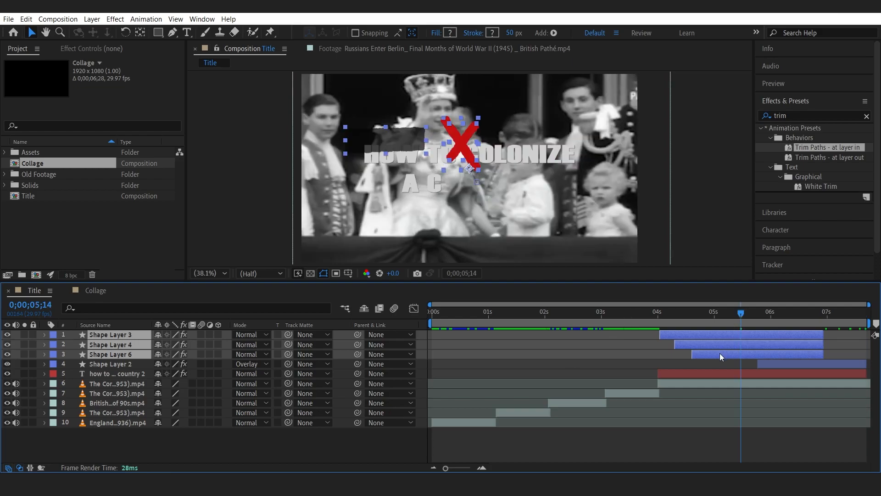
click(130, 439)
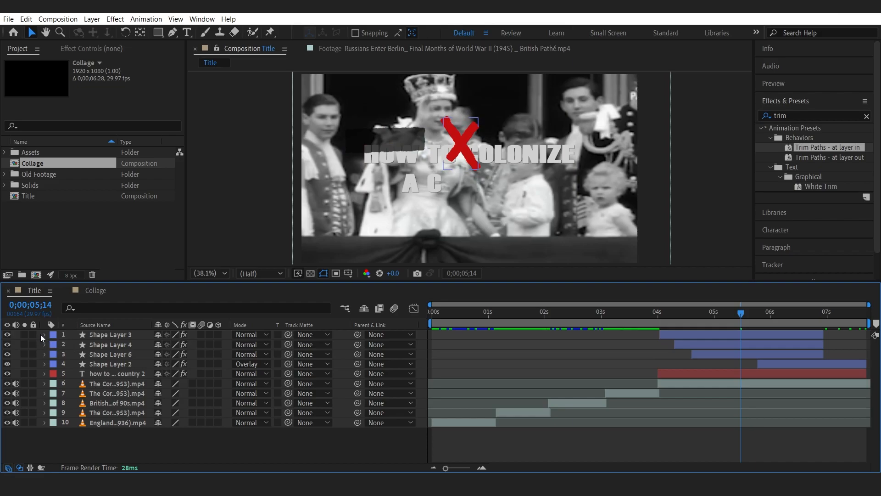
click(7, 335)
click(7, 334)
click(7, 344)
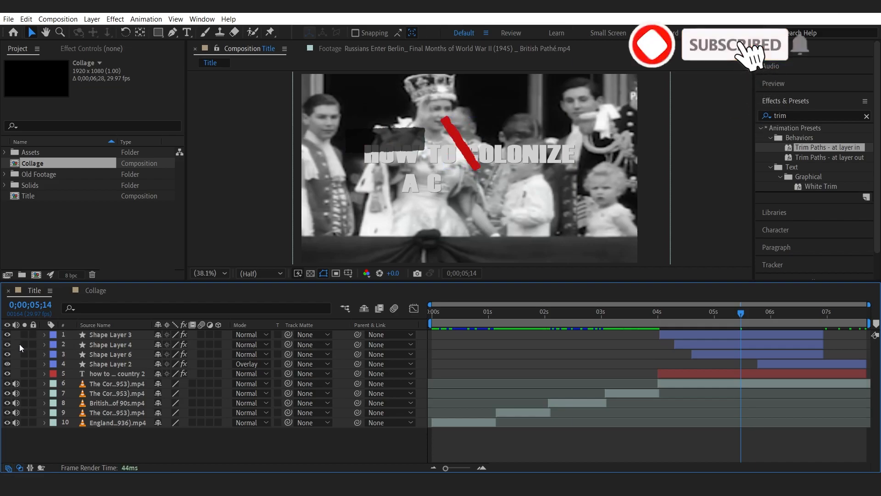
click(7, 344)
Nudge Shape Layers 3 and 4 together to position 810, 390.
click(116, 335)
shift+click(119, 345)
drag(679, 314, 690, 315)
mouse_move(697, 336)
mouse_down()
mouse_move(715, 336)
mouse_move(698, 339)
mouse_up()
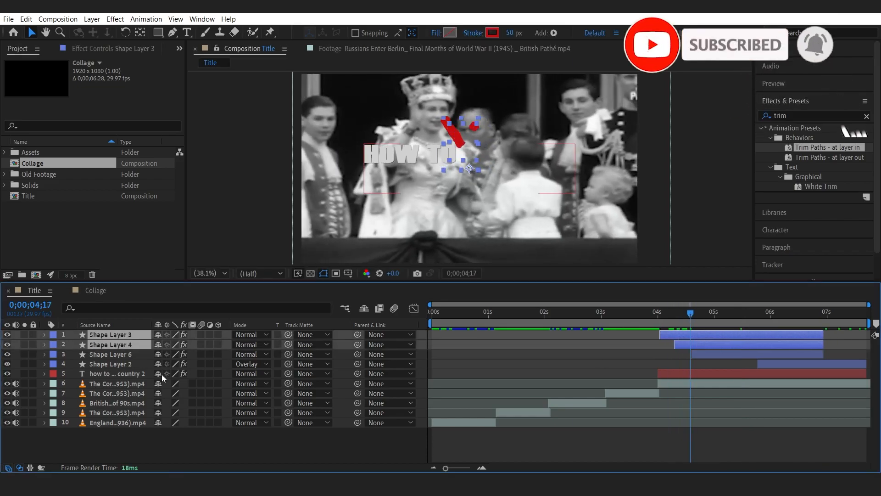
key(p)
key(shift+Right)
key(shift+Right)
key(shift+Right)
key(shift+Right)
key(shift+Right)
key(shift+Right)
key(shift+Up)
key(shift+Up)
key(shift+Up)
key(shift+Up)
key(shift+Up)
key(shift+Up)
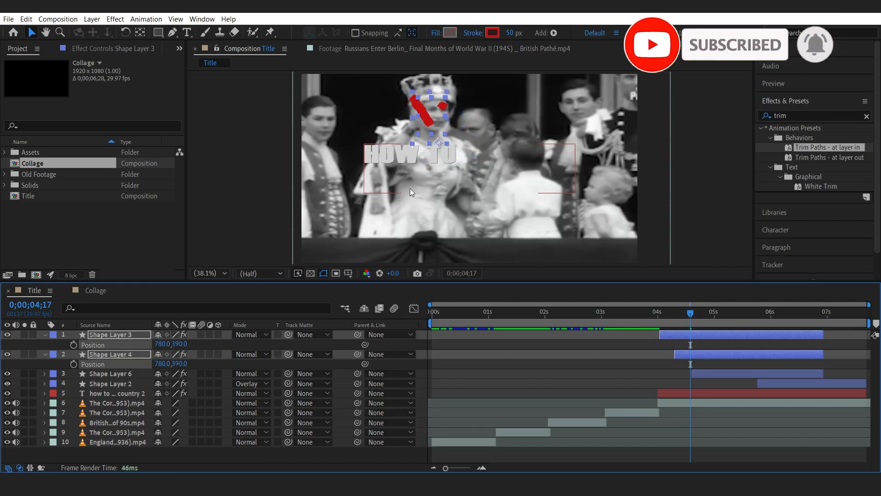
Set the opacity of Shape Layers 3 and 4 to 50%.
key(t)
click(160, 345)
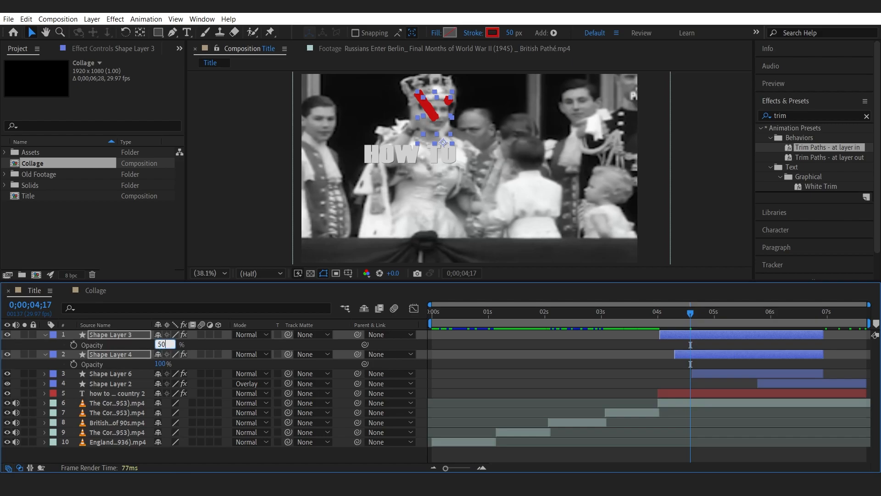
key(Return)
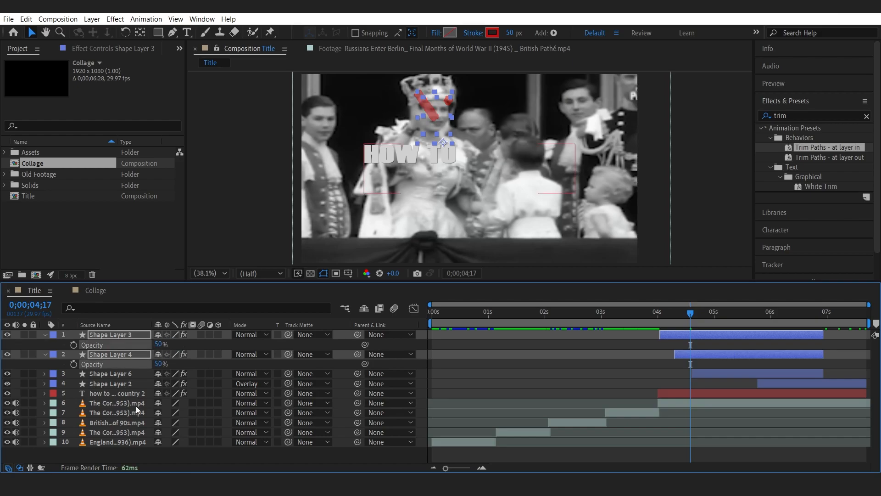
click(45, 339)
click(45, 344)
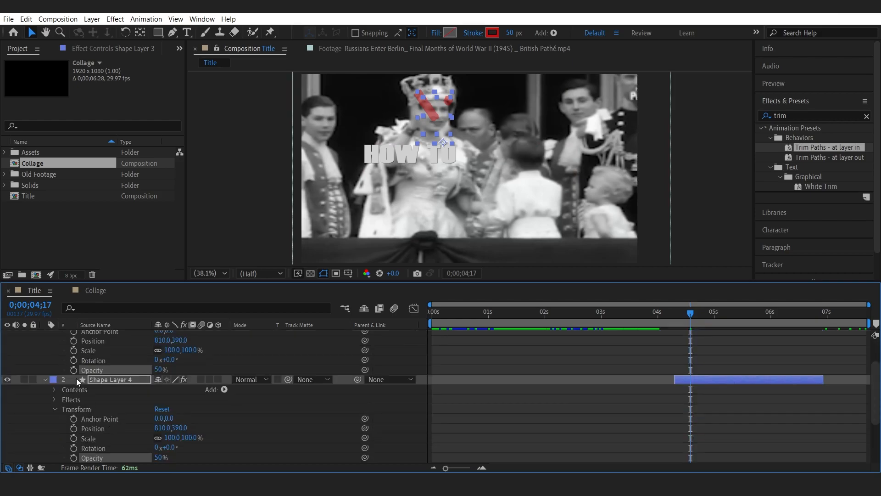
scroll(61, 354, up, 2)
click(47, 336)
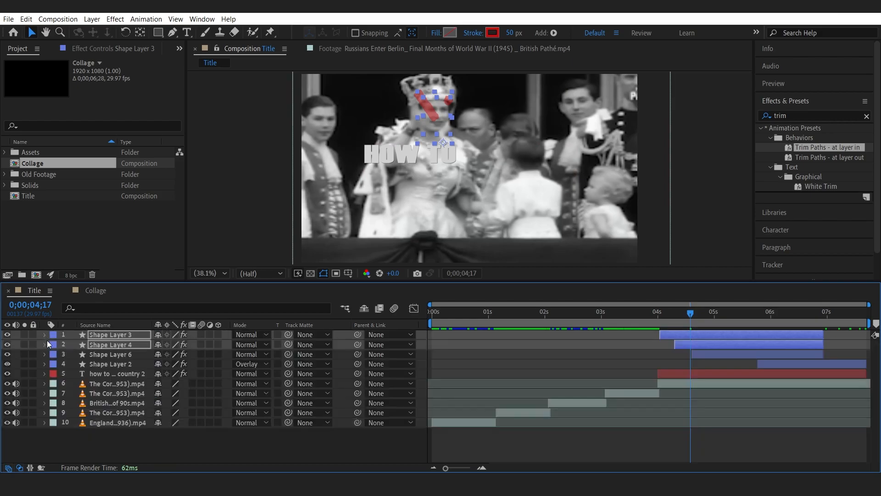
click(73, 434)
drag(671, 317, 822, 322)
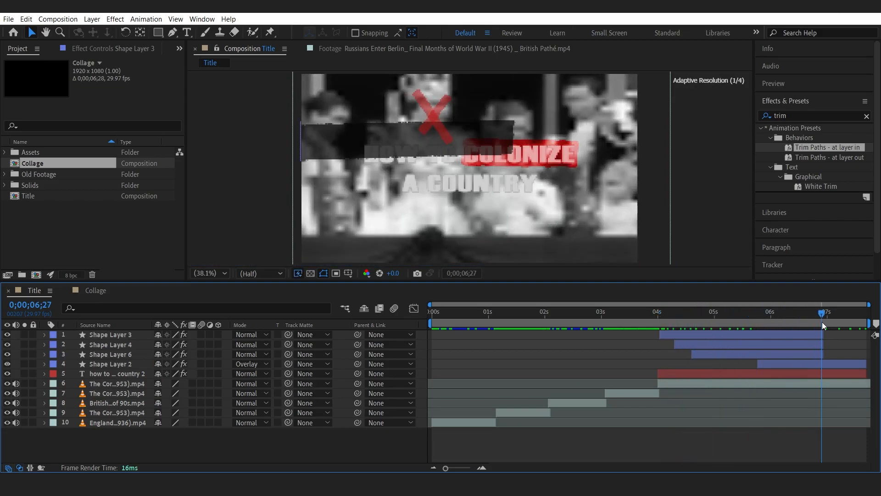
click(130, 364)
click(81, 355)
click(6, 354)
click(5, 354)
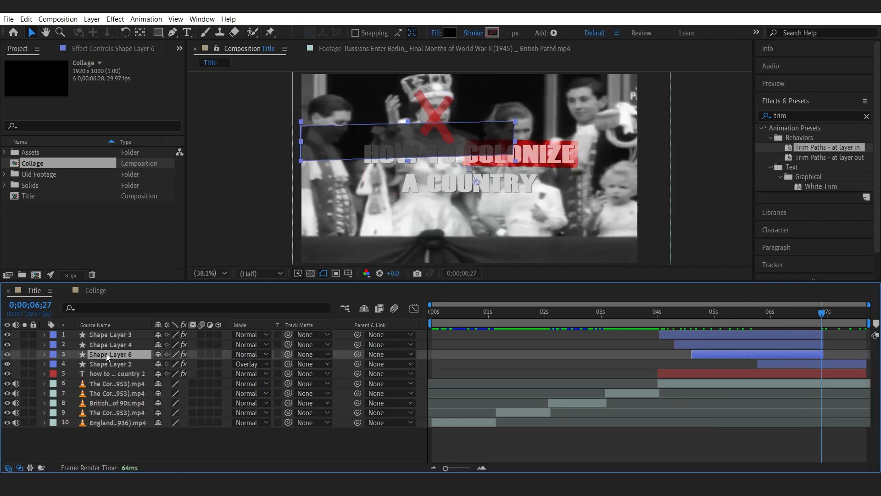
key(Delete)
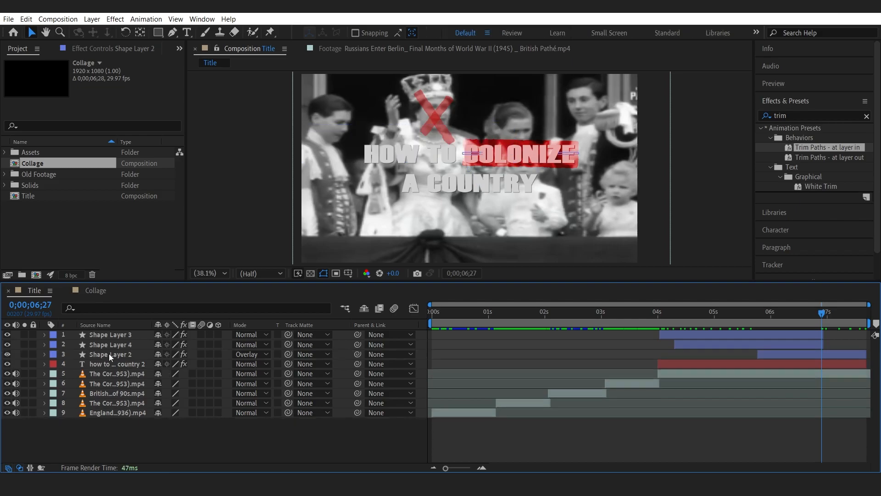
key(ctrl+z)
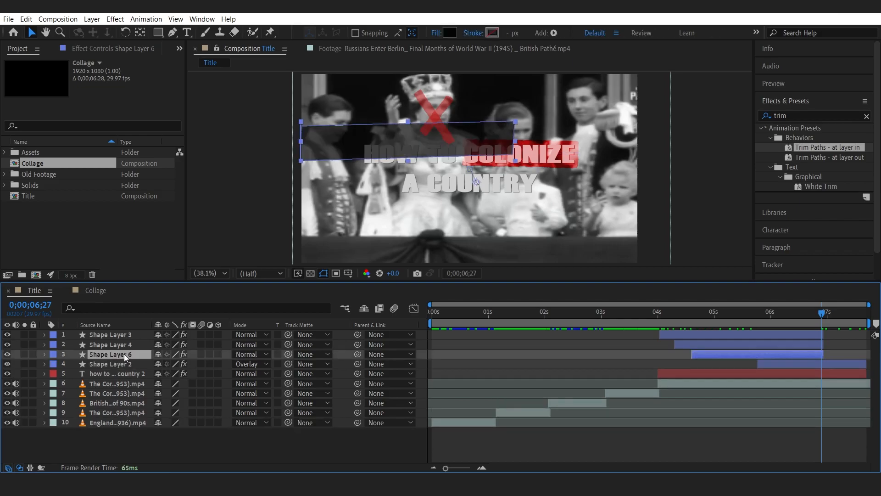
Rotate Shape Layer 6 to 44°.
key(r)
drag(166, 363, 205, 362)
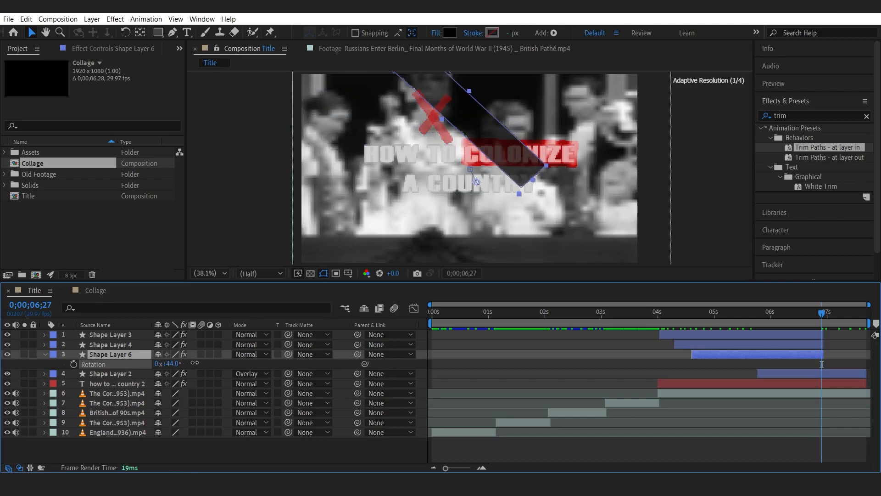
drag(542, 196, 349, 234)
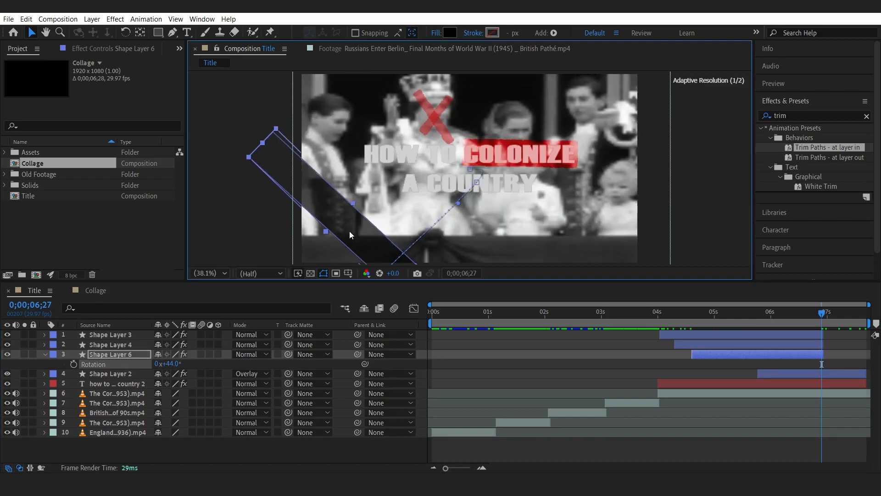
key(z)
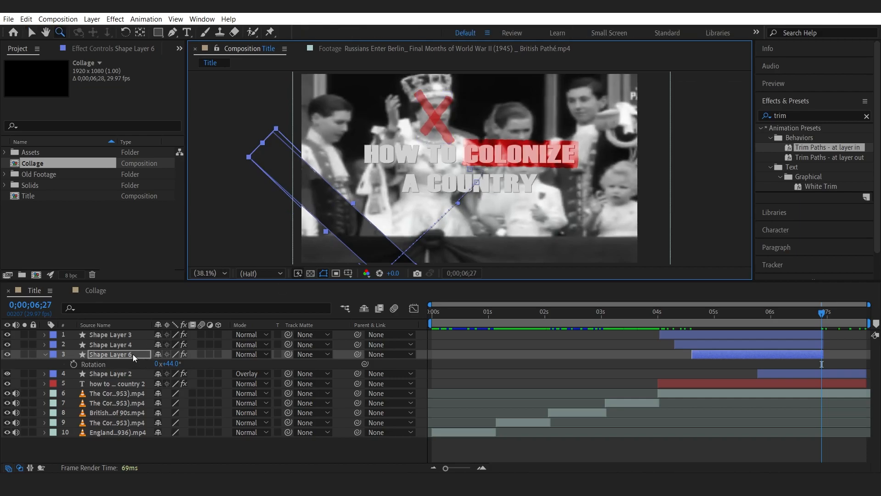
key(ctrl+z)
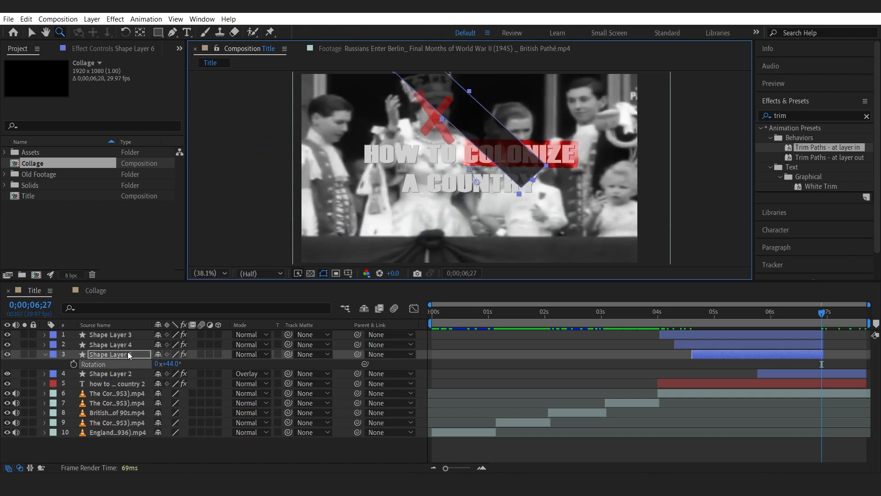
Open Shape Layer 6's position and jump to its previous position keyframe.
click(128, 352)
key(p)
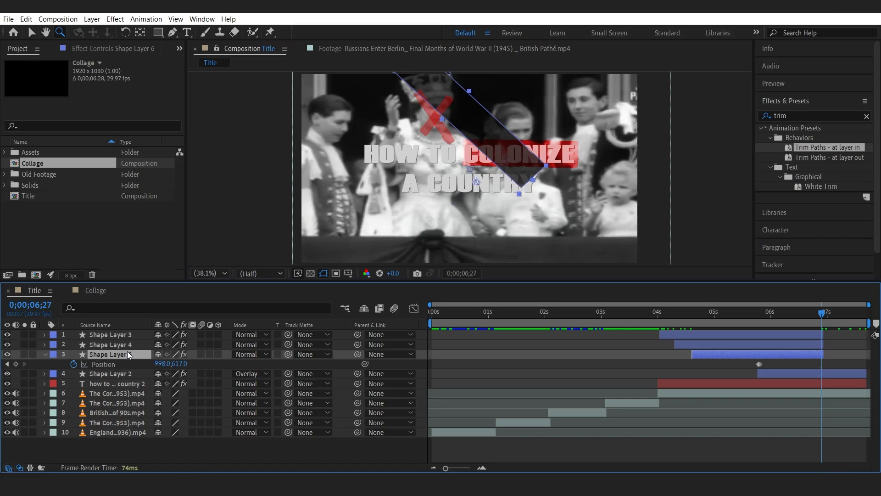
click(7, 363)
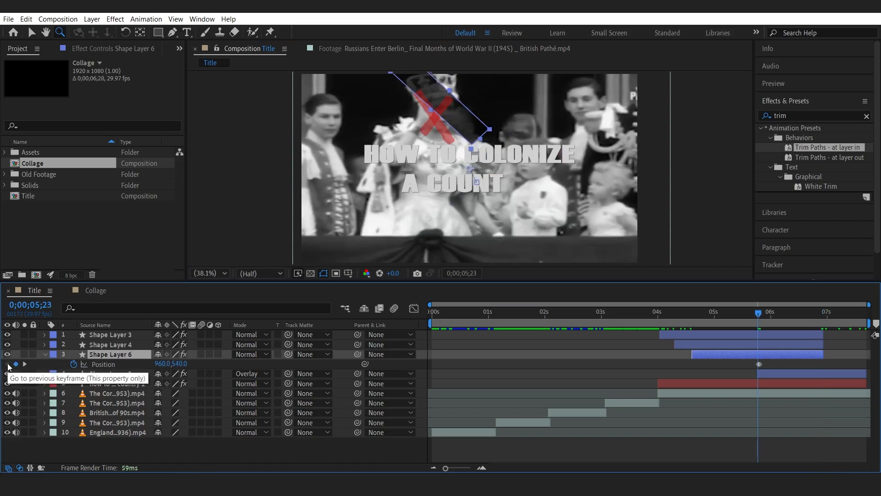
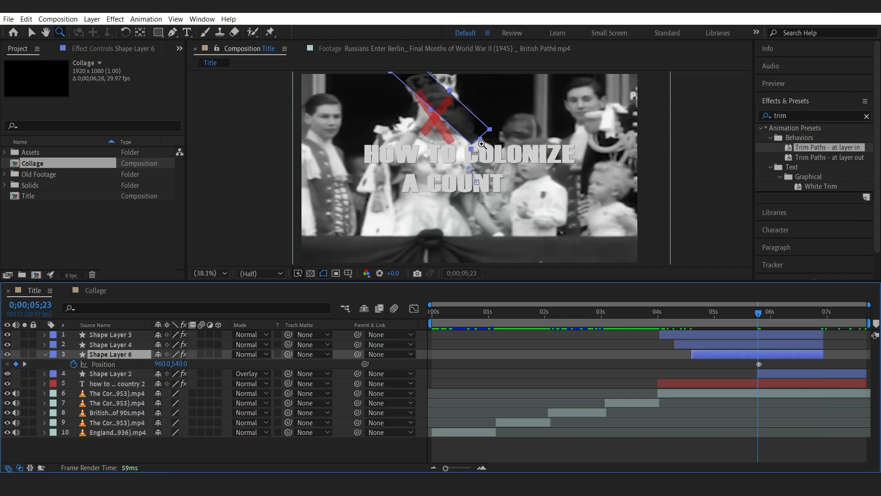
Remove Shape Layer 6's position keyframes and move the bar to the lower-left corner, at about 349, 1261.
right_click(130, 442)
key(Escape)
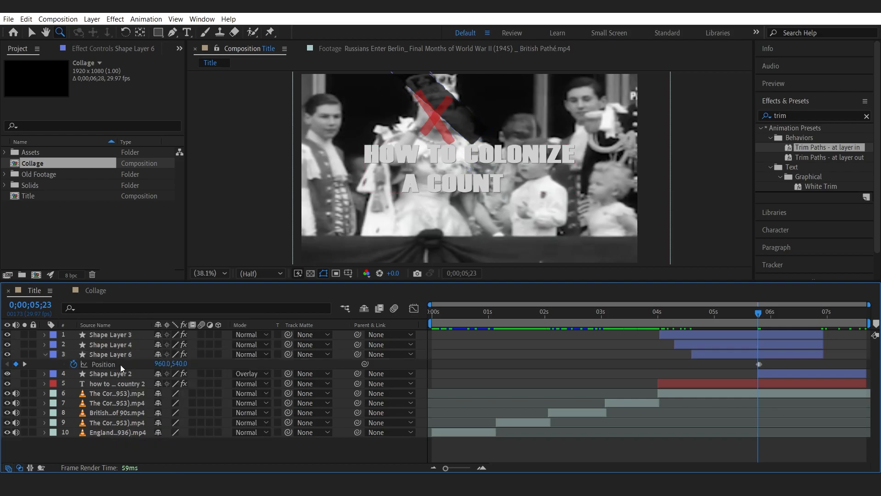
click(73, 363)
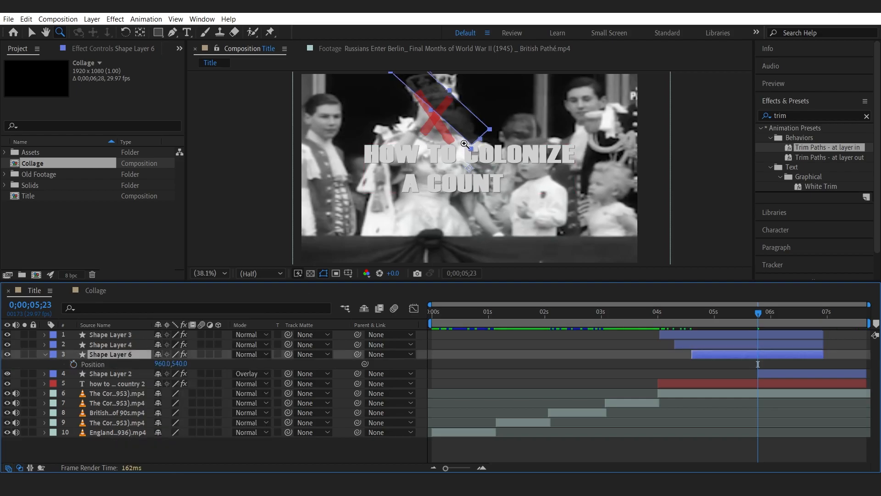
key(v)
drag(464, 125, 364, 254)
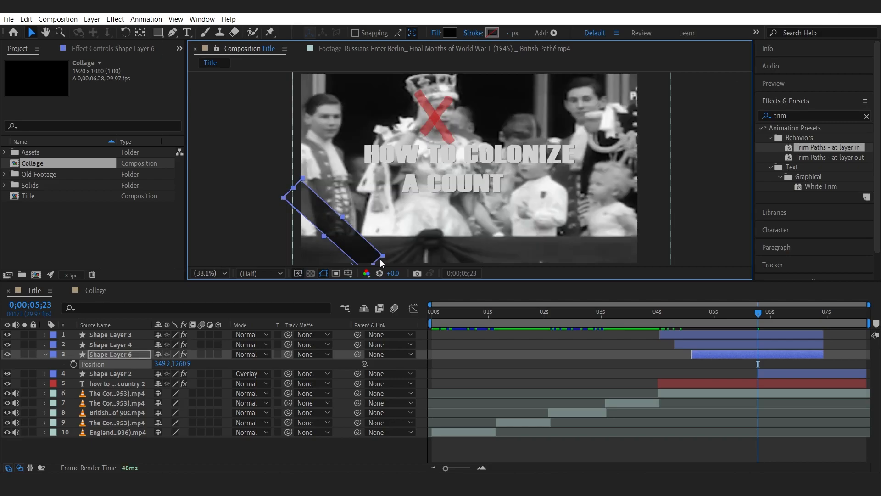
Change Shape Layer 6's fill colour to red.
click(449, 33)
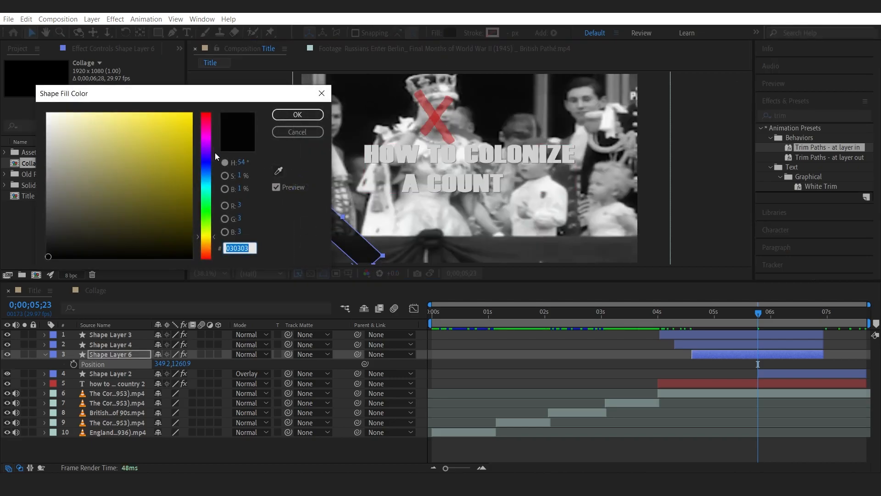
click(205, 115)
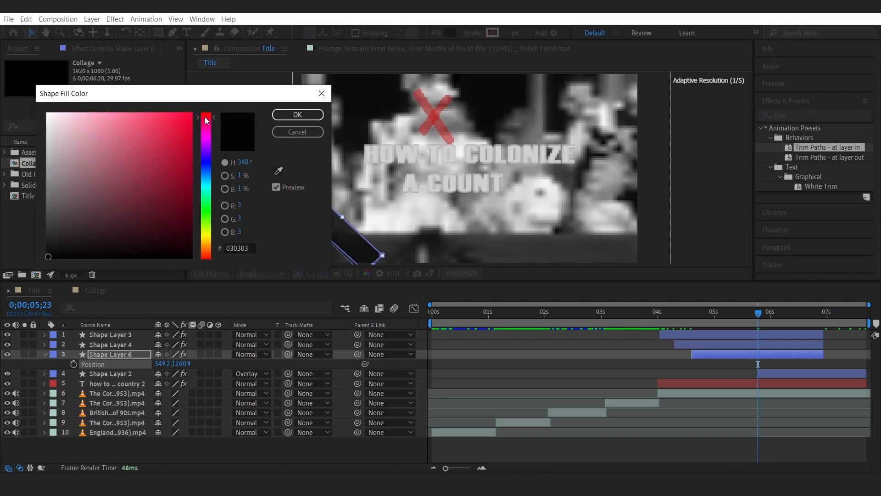
click(190, 112)
click(297, 115)
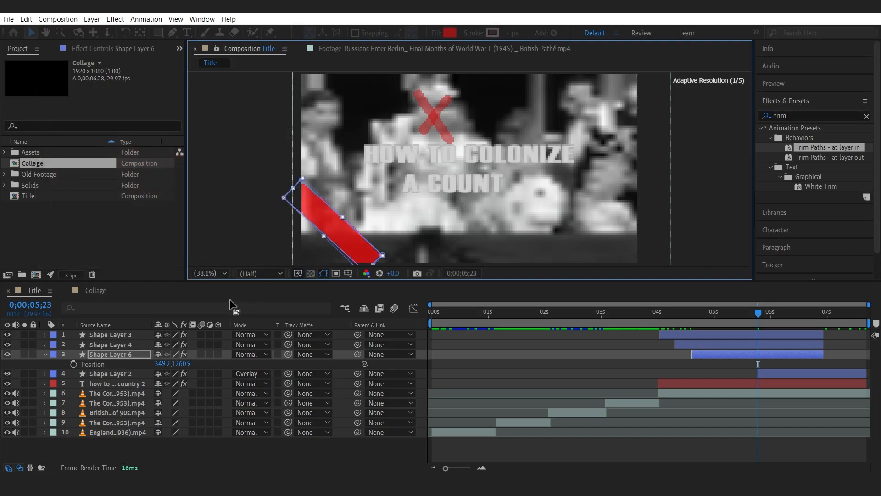
Set Shape Layer 6's opacity to 35% and collapse the layer.
click(120, 356)
key(t)
click(159, 364)
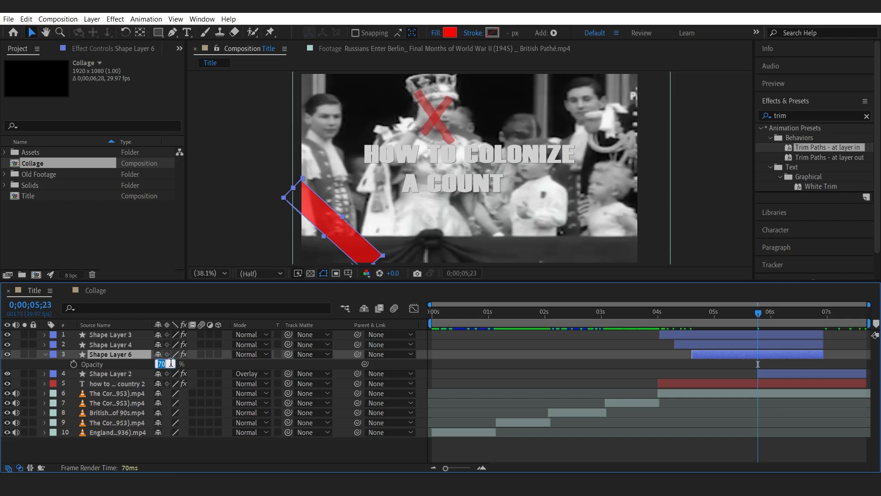
key(Return)
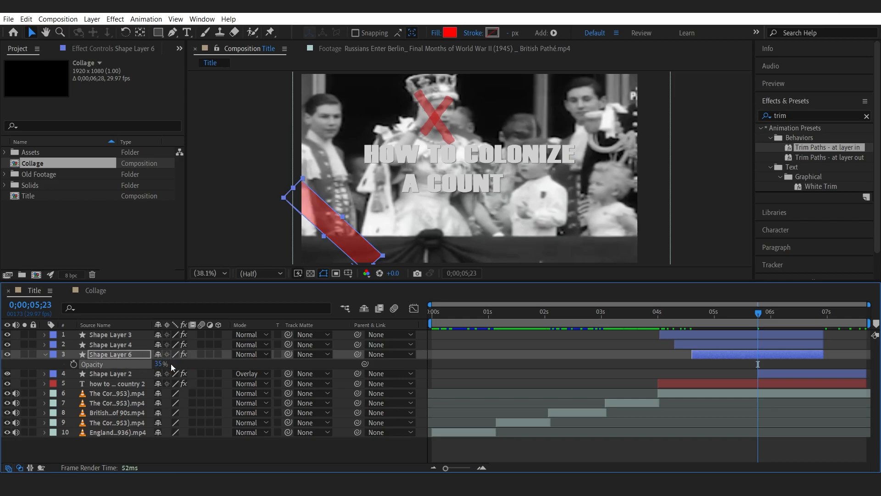
click(171, 450)
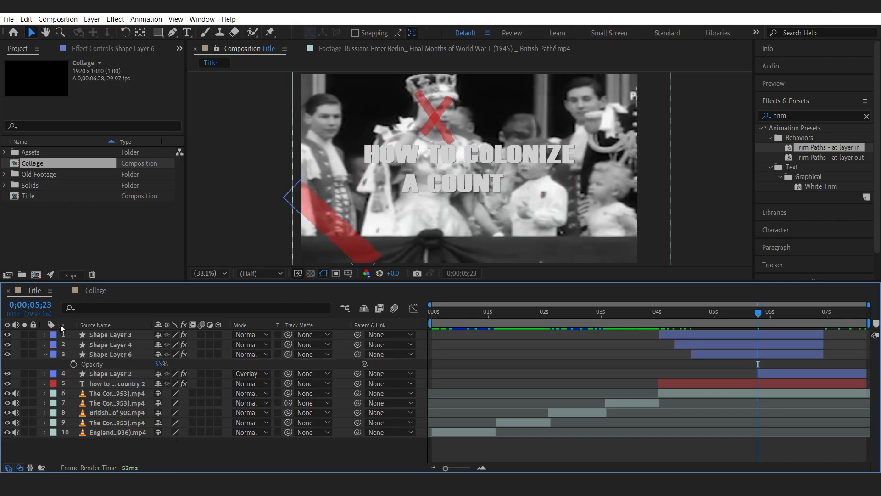
click(44, 354)
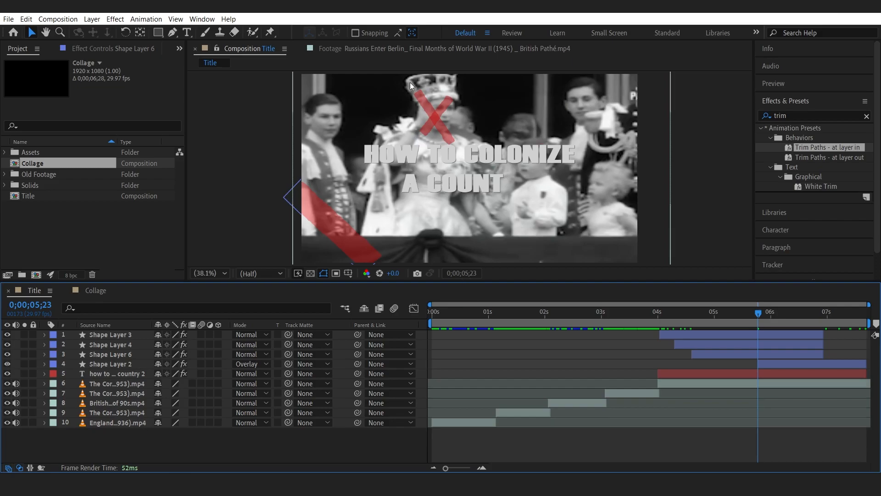
Draw a closed, roughly round pen path around the man at upper right and set the stroke width to 20 px.
click(176, 33)
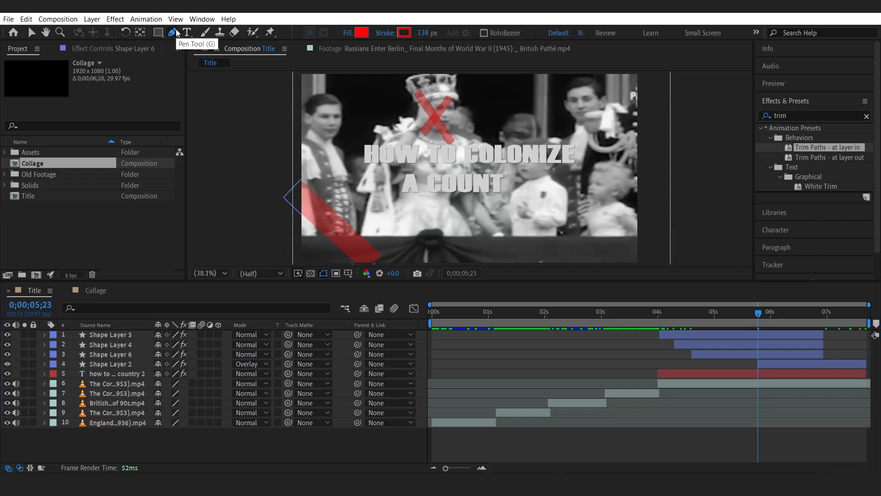
click(567, 89)
drag(553, 168, 590, 194)
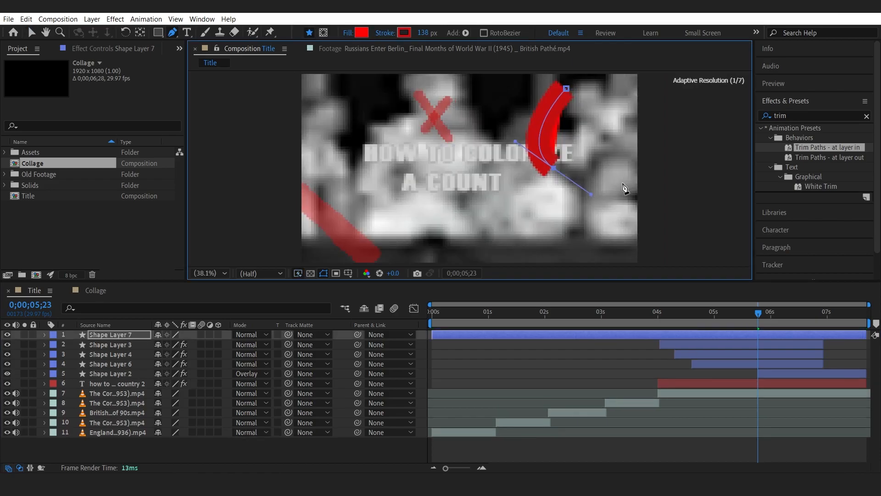
drag(656, 149, 655, 114)
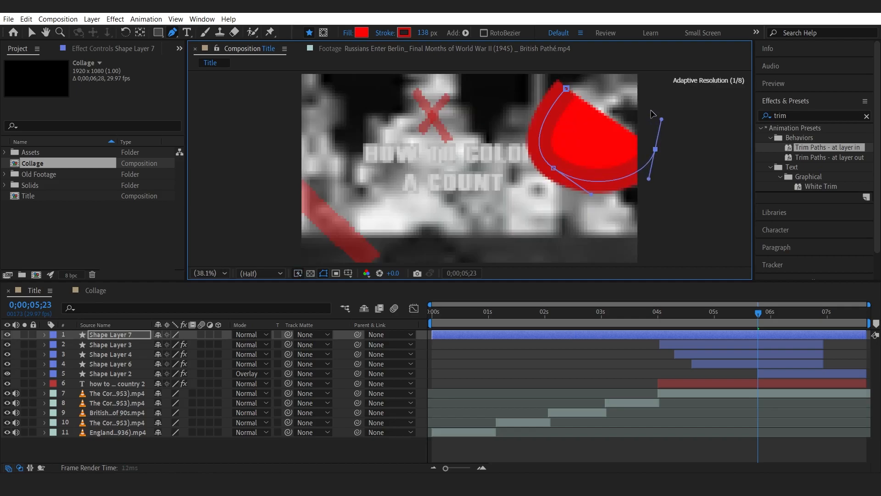
drag(610, 76, 572, 86)
click(567, 89)
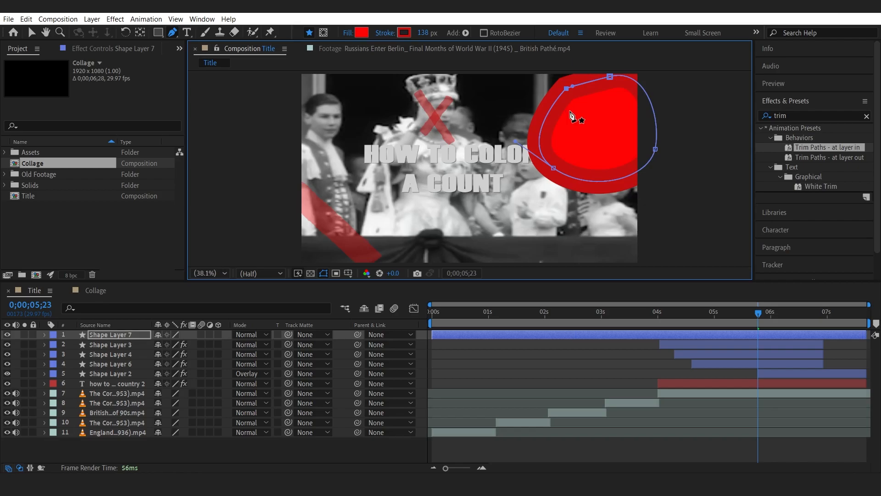
drag(572, 87, 587, 70)
drag(418, 34, 426, 35)
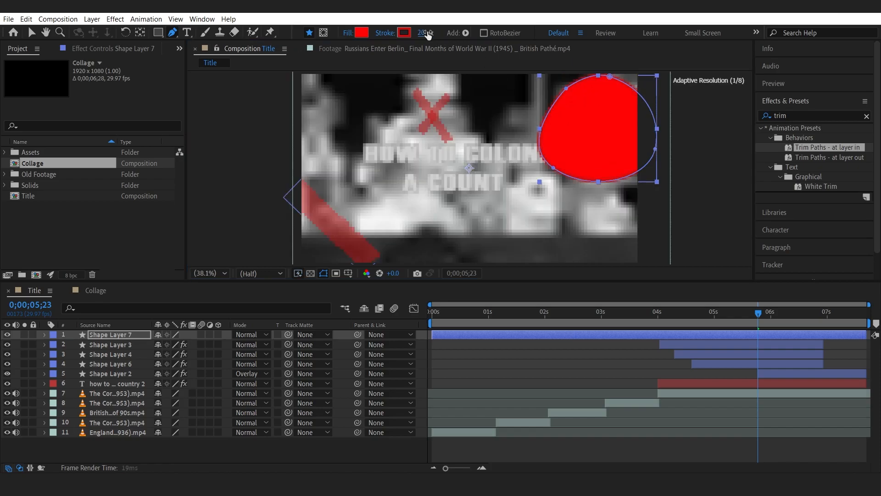
Set the new shape's fill to None and keep a solid-colour stroke.
click(365, 33)
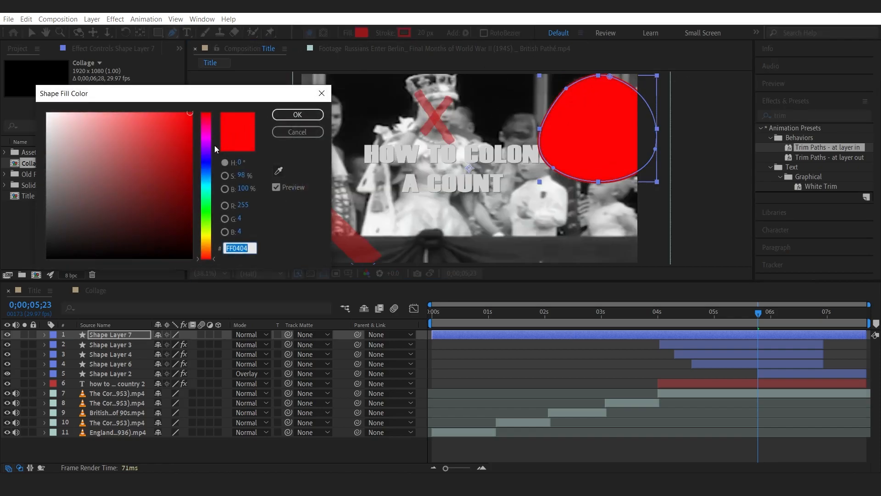
click(297, 132)
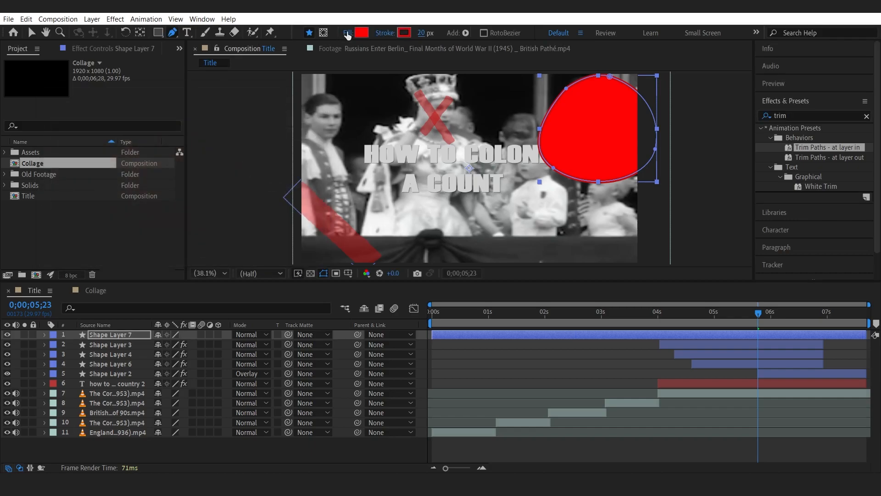
click(347, 33)
click(382, 210)
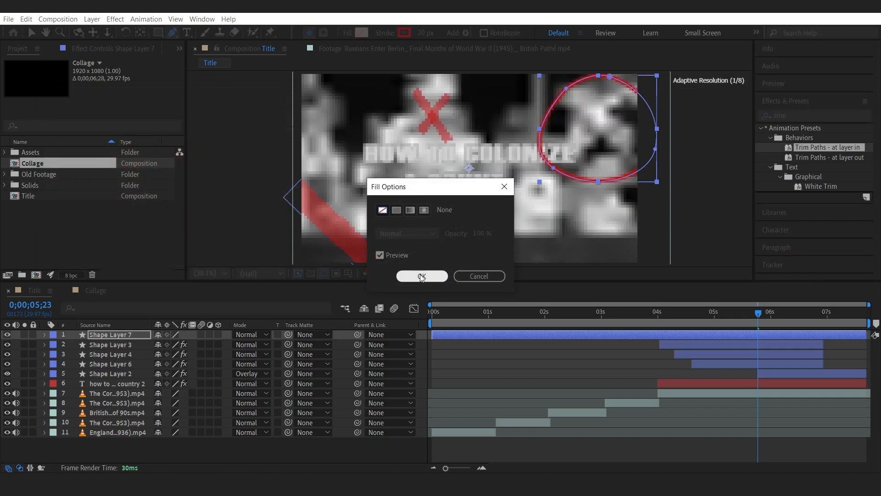
click(420, 275)
click(385, 33)
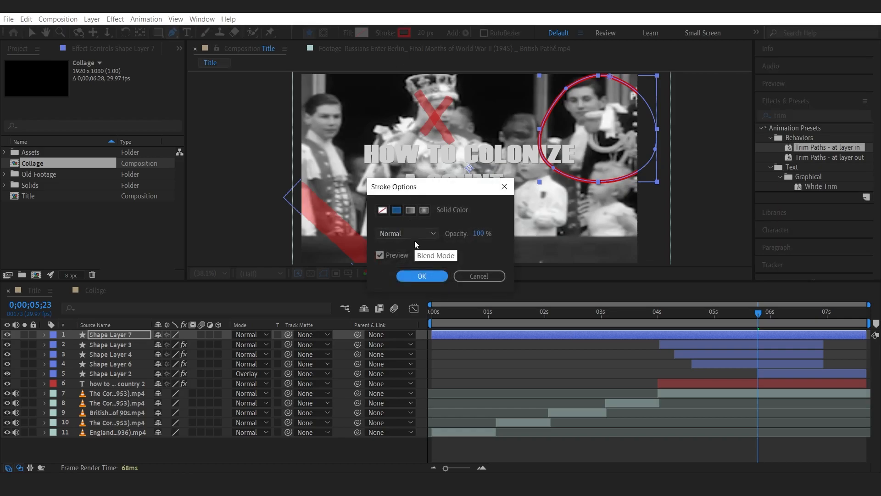
click(422, 275)
Set the circle's stroke width to 80 px.
click(424, 33)
text(50)
key(Return)
click(421, 33)
text(80)
key(Return)
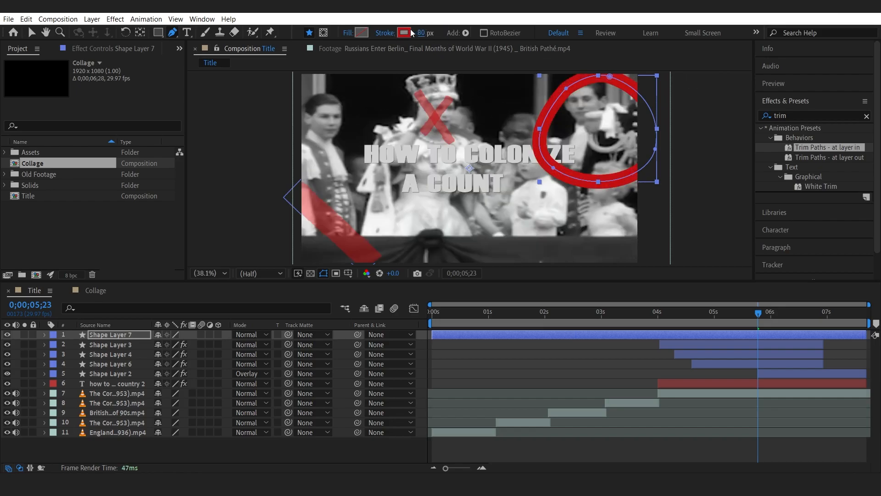
Change the circle's stroke colour to yellow.
click(405, 32)
click(191, 249)
click(206, 237)
click(191, 114)
click(297, 114)
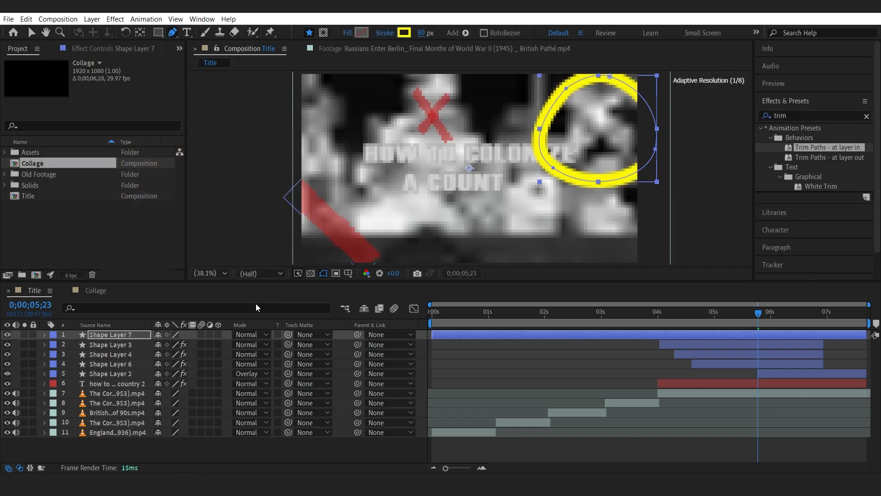
Set Shape Layer 7's opacity to 32% and preview the animation.
click(122, 336)
key(t)
click(161, 344)
text(32)
key(Return)
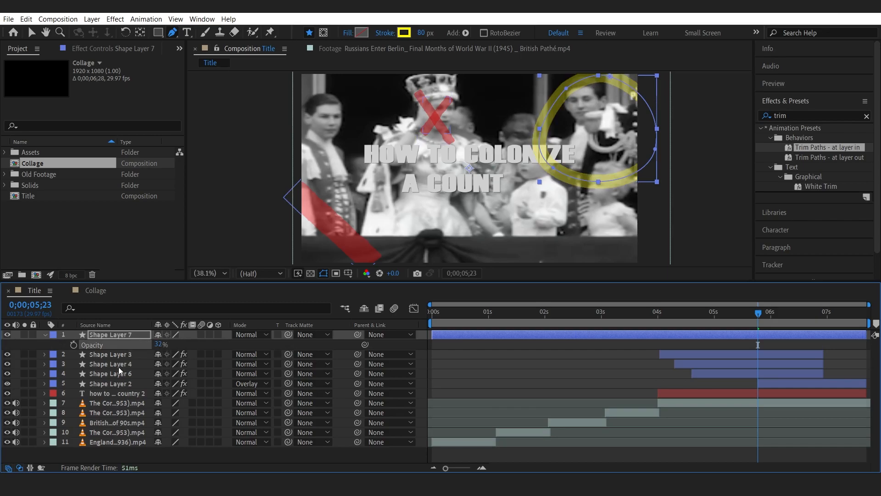
click(133, 332)
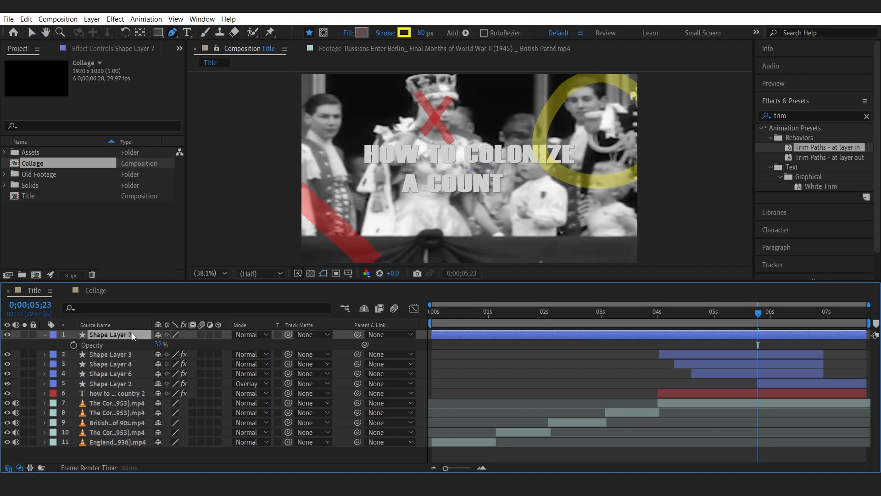
key(space)
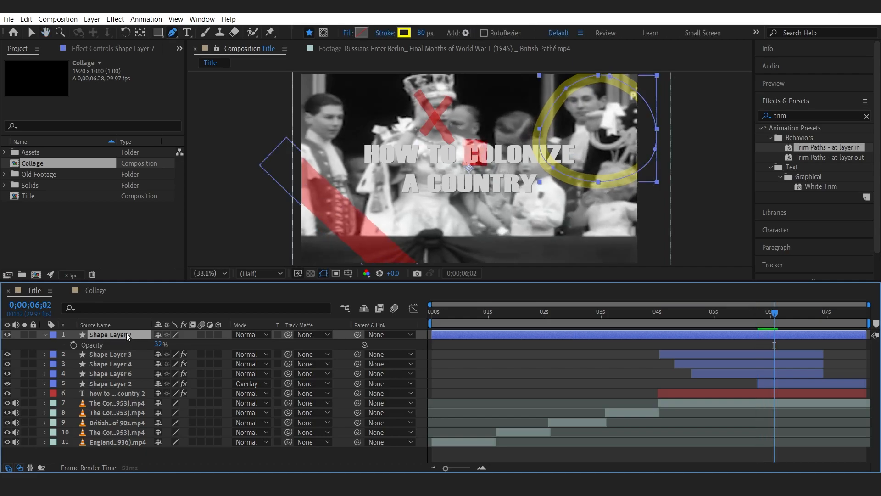
Apply Roughen Edges to Shape Layer 7 and set its Border to 15.20.
key(ctrl+space)
text(rou)
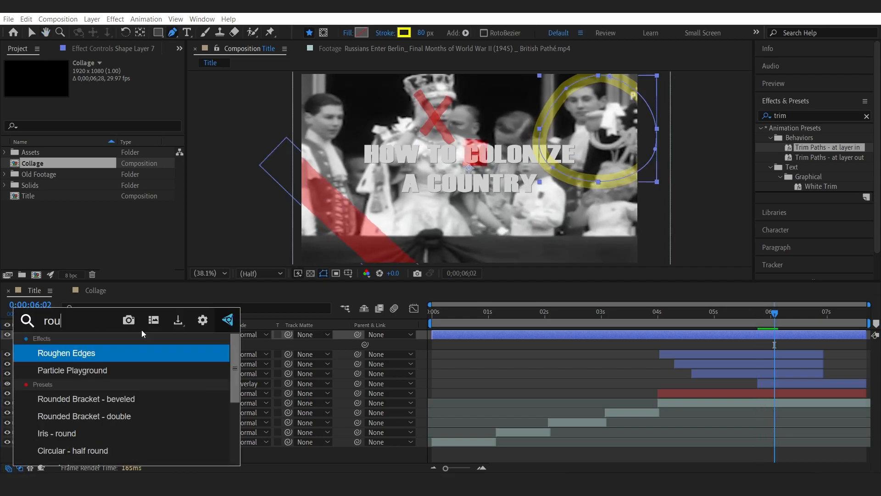
key(Escape)
drag(109, 101, 152, 102)
drag(121, 161, 185, 162)
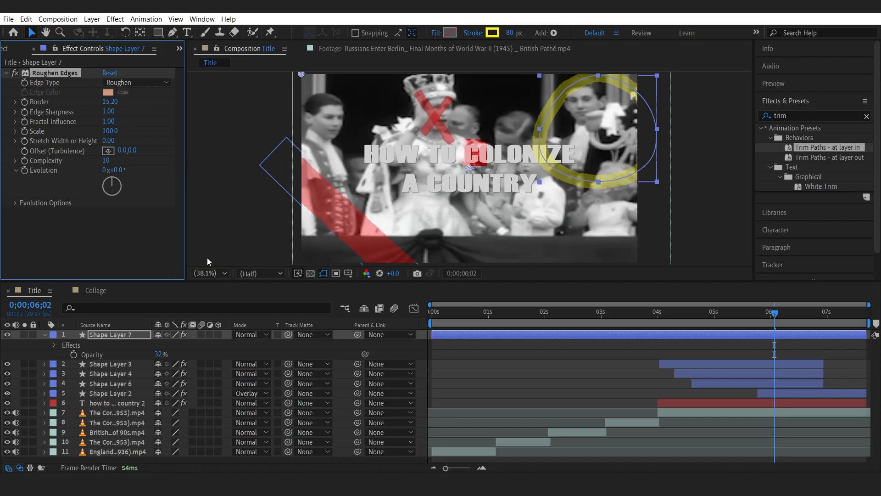
Split Shape Layer 7 at about 0;00;05;02 and delete the earlier portion.
drag(706, 315, 685, 315)
click(717, 316)
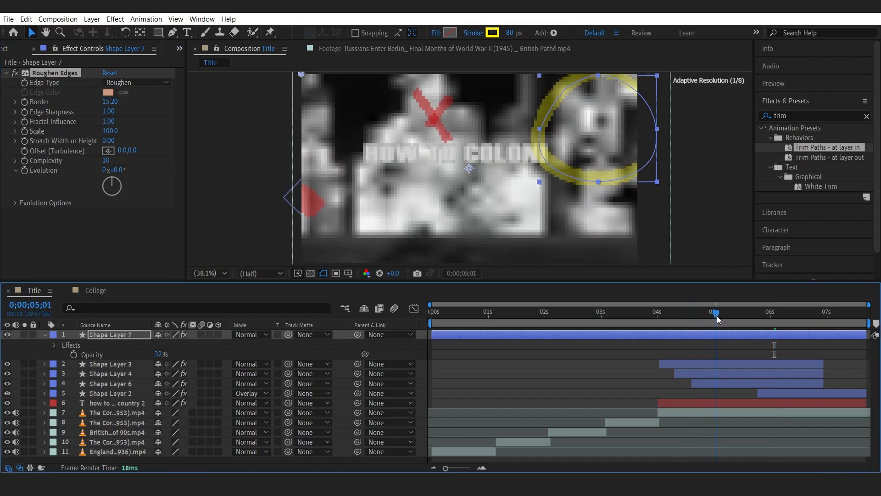
click(717, 333)
key(ctrl+shift+d)
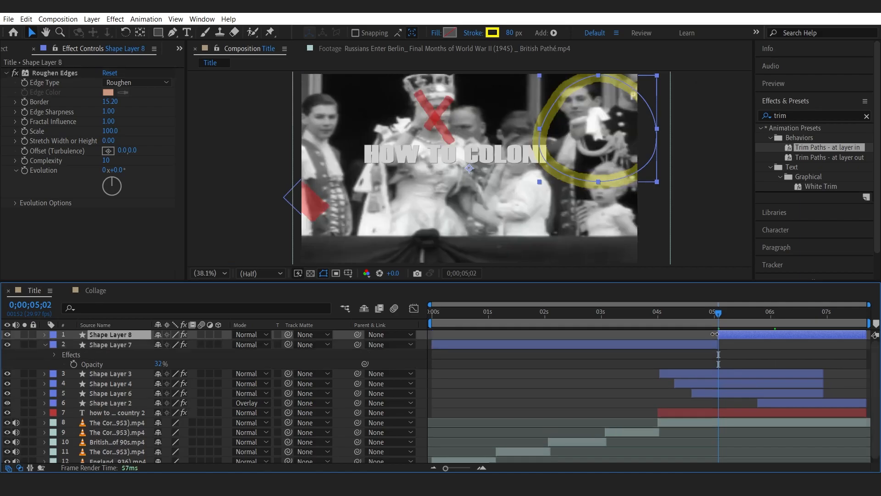
click(712, 345)
key(Delete)
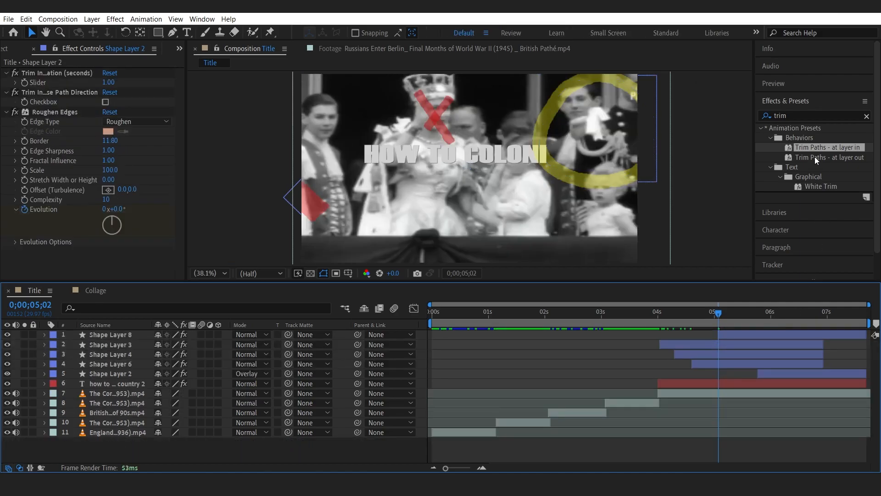
Apply the Trim Paths - at layer in preset to Shape Layer 8 and scrub to check the draw-on.
drag(818, 147, 747, 335)
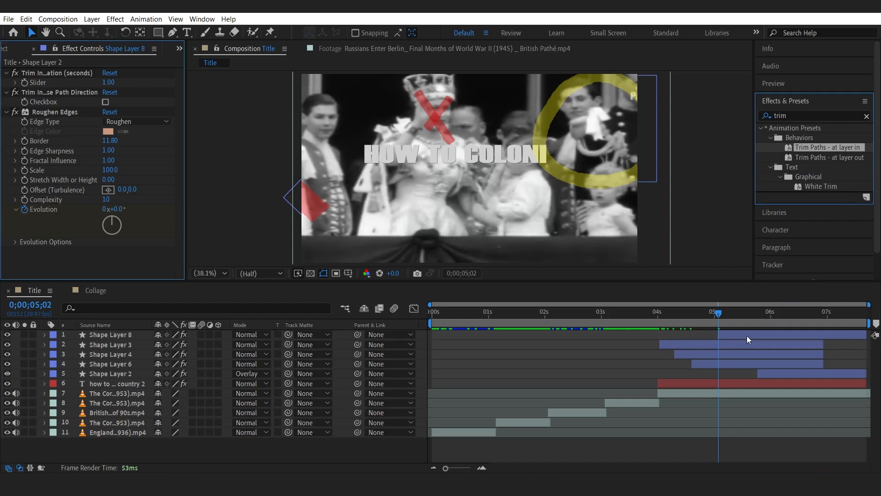
drag(702, 315, 813, 318)
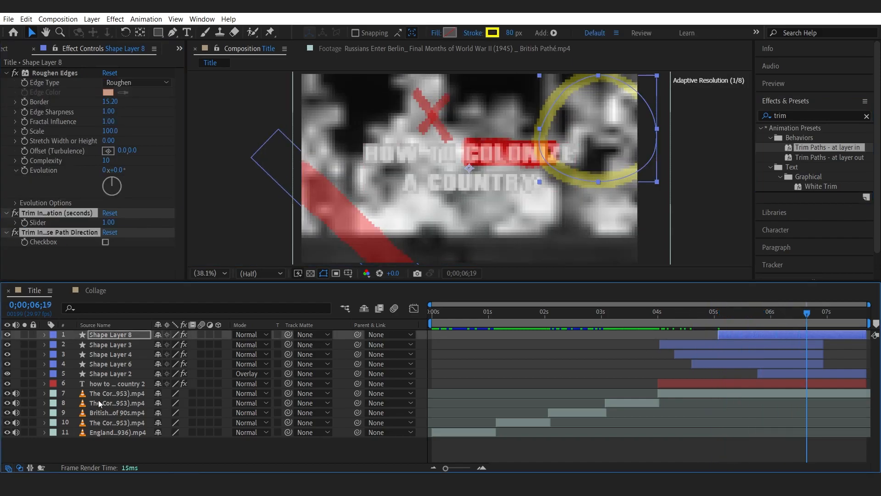
click(98, 443)
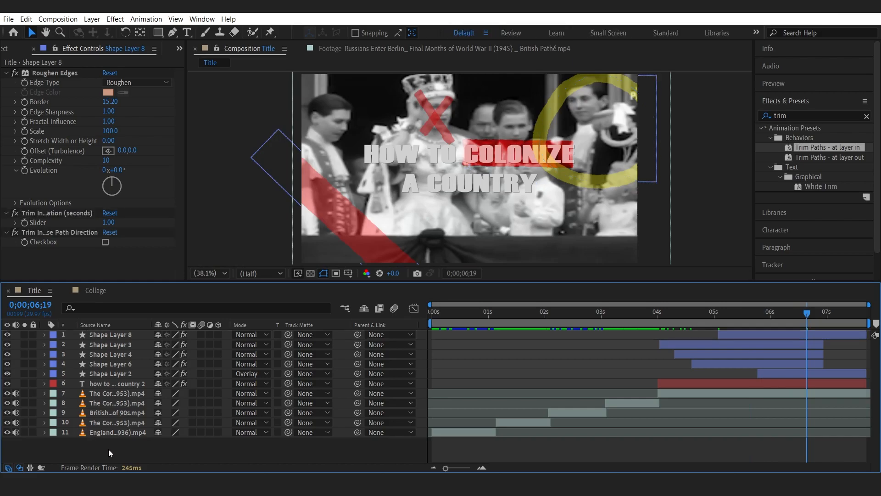
Set Shape Layer 8's blend mode to Overlay, cycling through the modes.
click(122, 335)
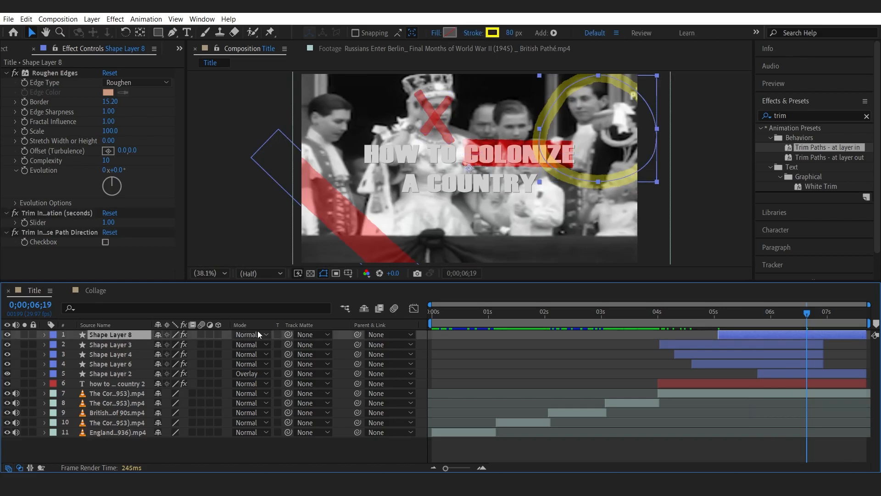
key(shift+equal)
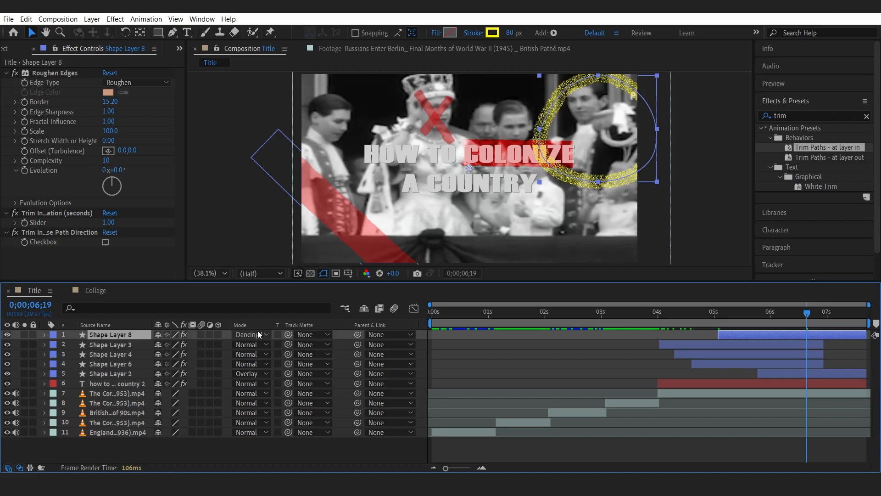
key(shift+equal)
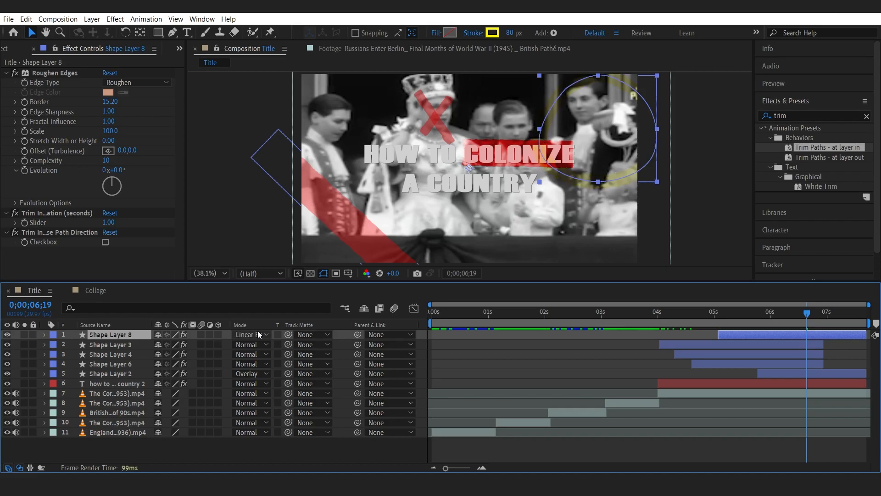
key(shift+equal)
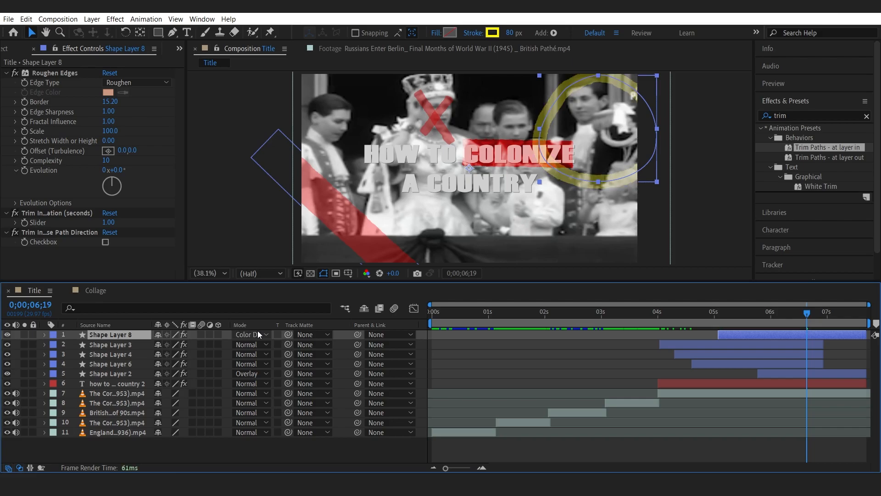
key(shift+equal)
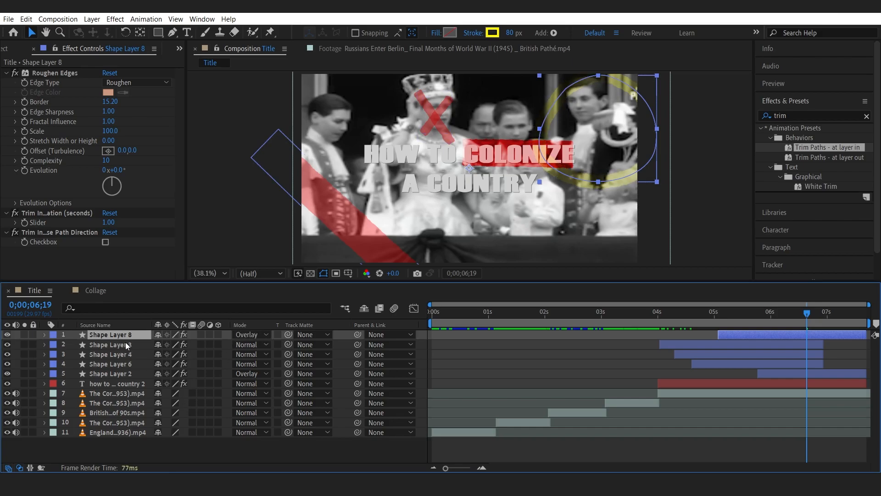
Scale Shape Layer 8's yellow circle up to 164% and adjust its position.
key(s)
drag(171, 343, 208, 343)
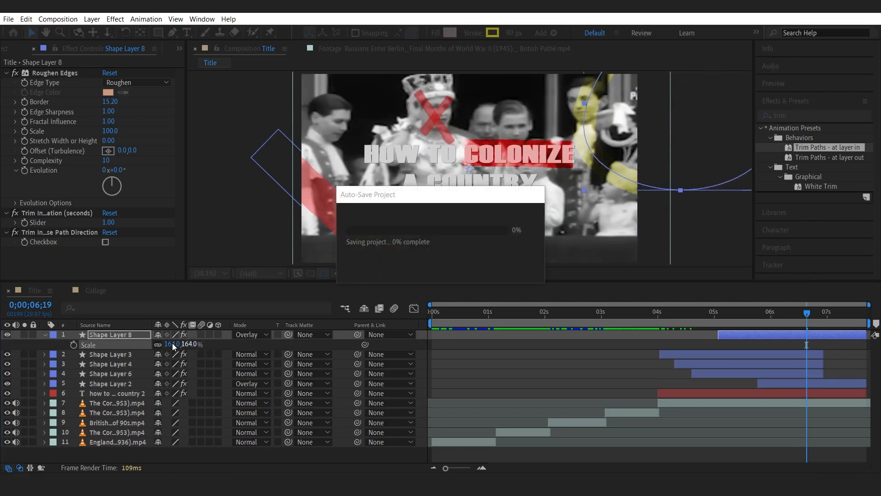
key(p)
mouse_move(162, 346)
mouse_down()
mouse_move(141, 347)
mouse_move(157, 346)
mouse_up()
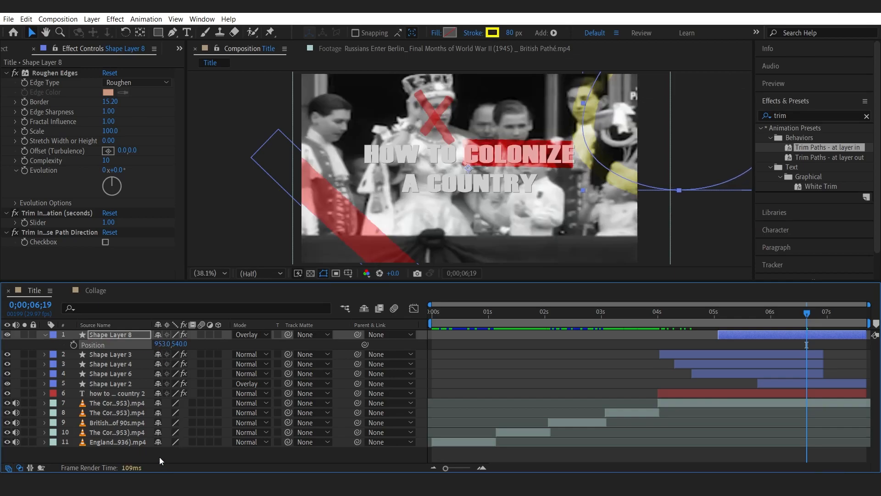
Set Shape Layer 6's opacity to 15%.
click(117, 383)
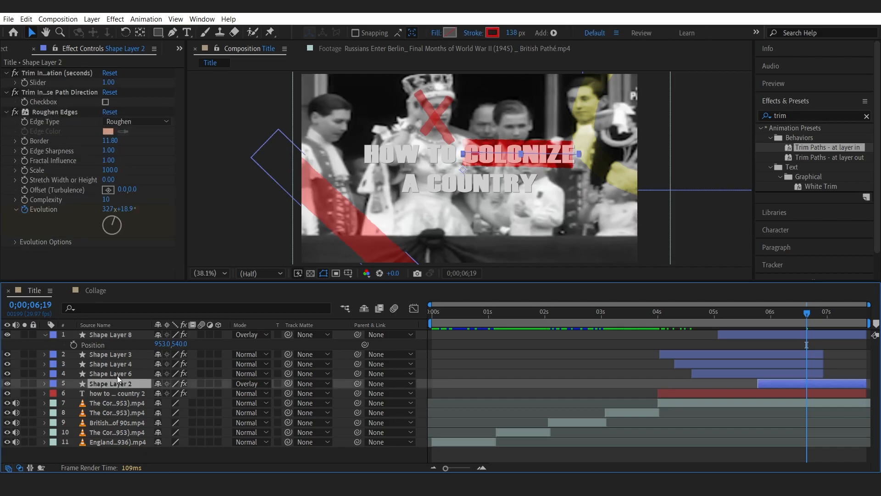
click(117, 374)
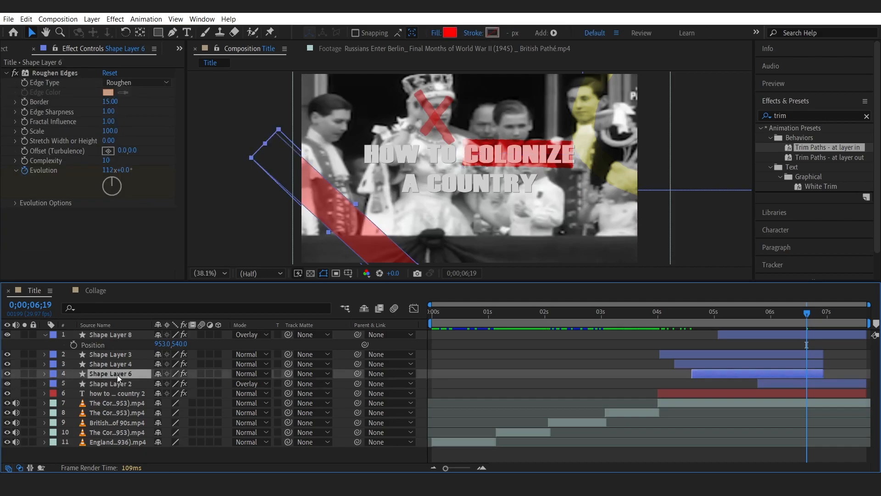
key(u)
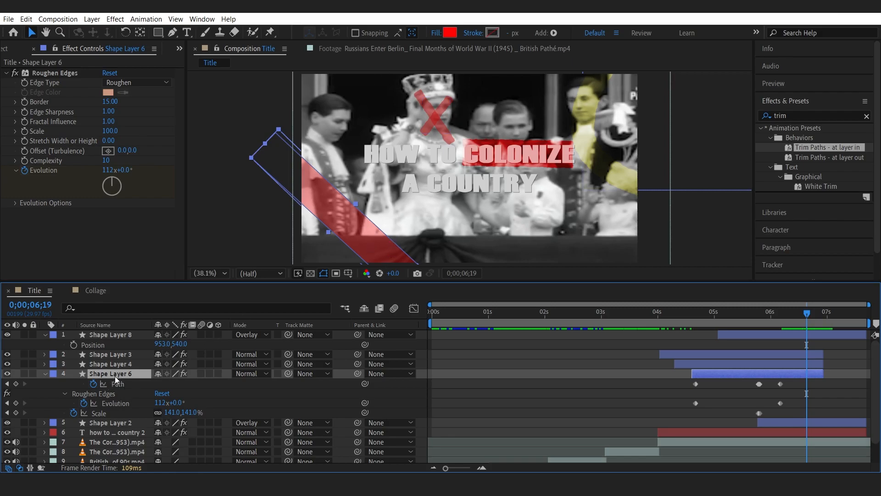
key(t)
click(161, 384)
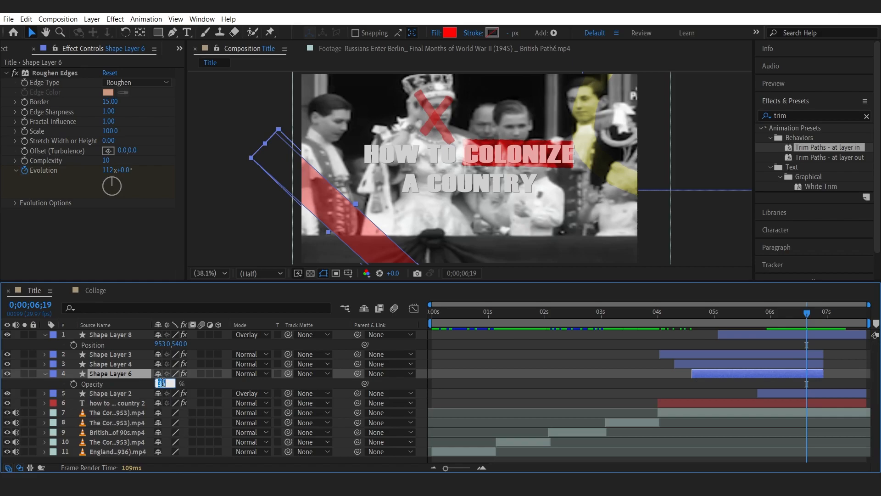
text(15)
key(Return)
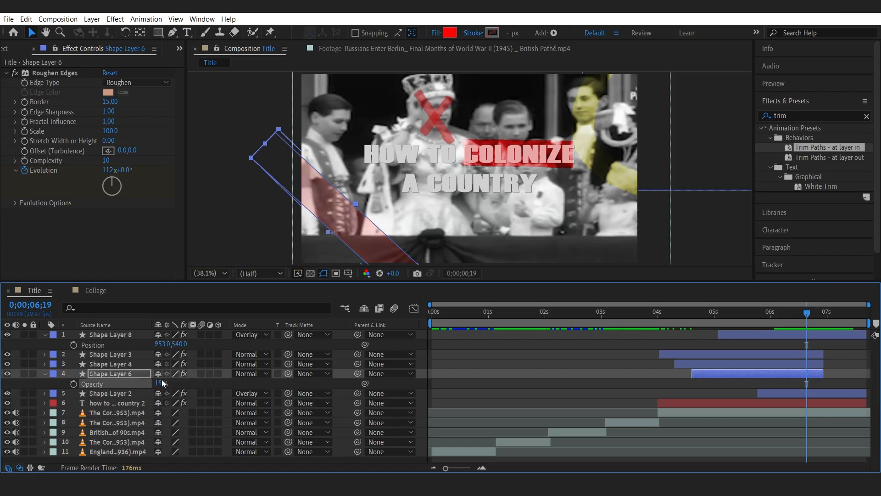
Move Shape Layers 3 and 4 (the red cross) about one second earlier in the timeline and preview.
click(45, 374)
click(45, 335)
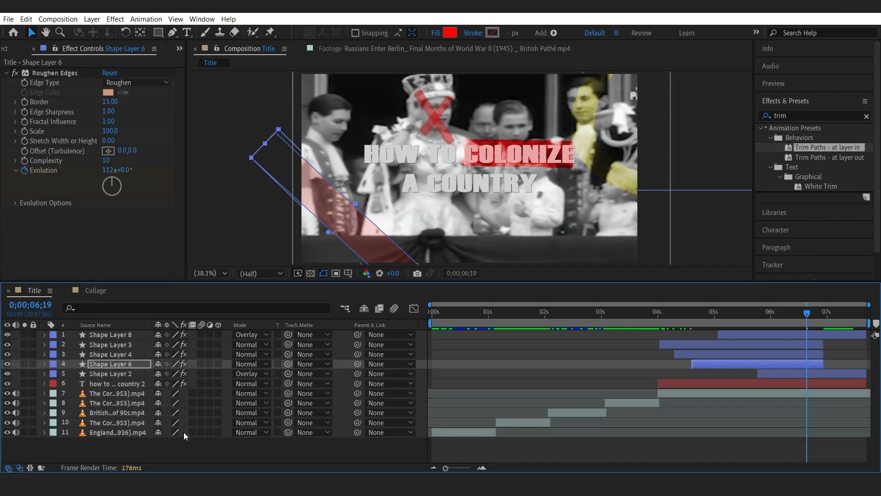
click(207, 448)
drag(651, 312, 786, 315)
click(705, 345)
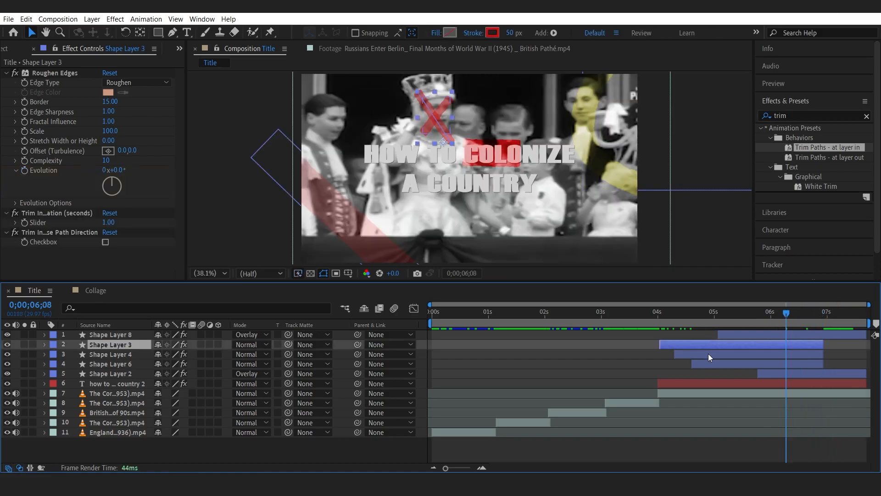
shift+click(708, 353)
drag(626, 312, 630, 312)
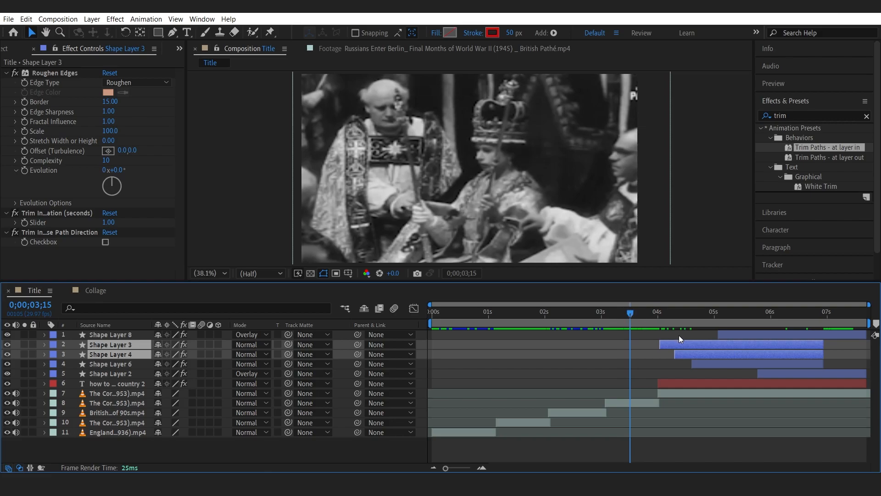
mouse_move(695, 344)
mouse_down()
mouse_move(609, 346)
mouse_move(631, 345)
mouse_up()
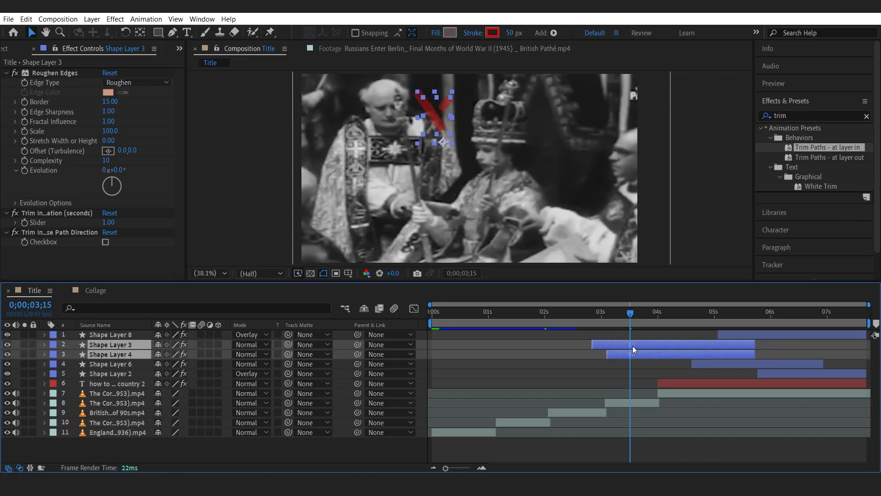
drag(596, 316, 629, 335)
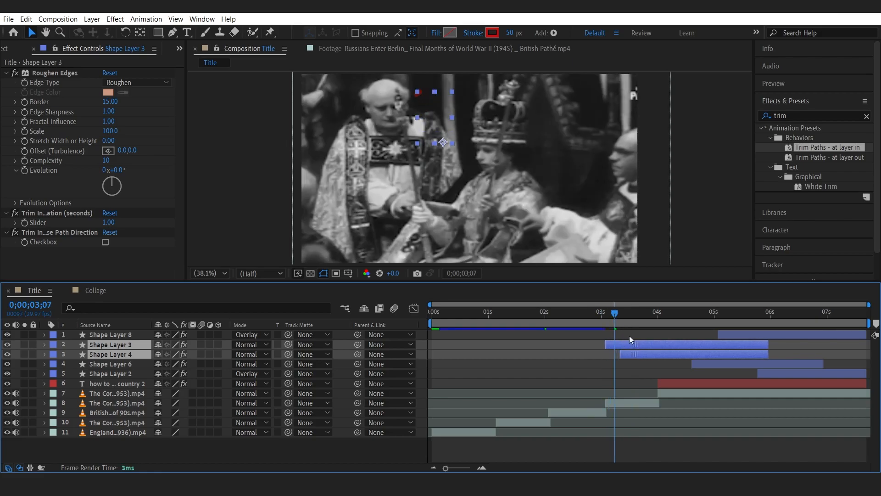
key(space)
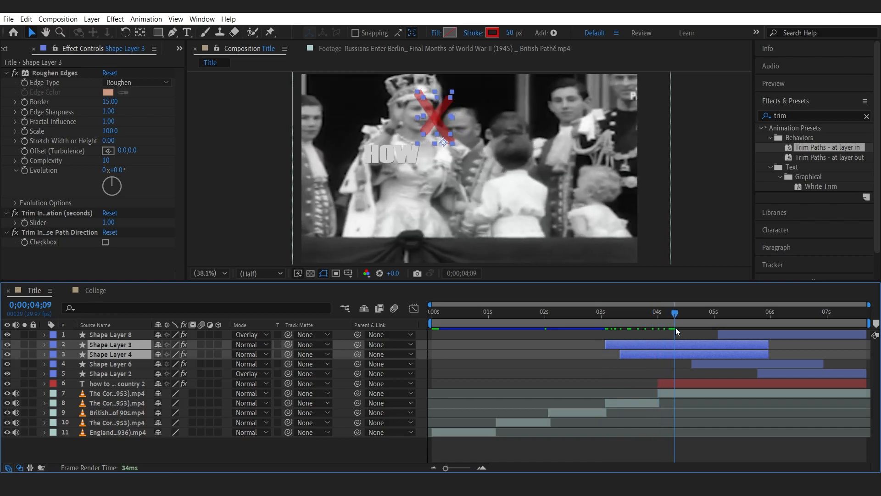
Nudge the red cross of Shape Layers 3 and 4 down and to the right in the frame.
drag(664, 329, 649, 329)
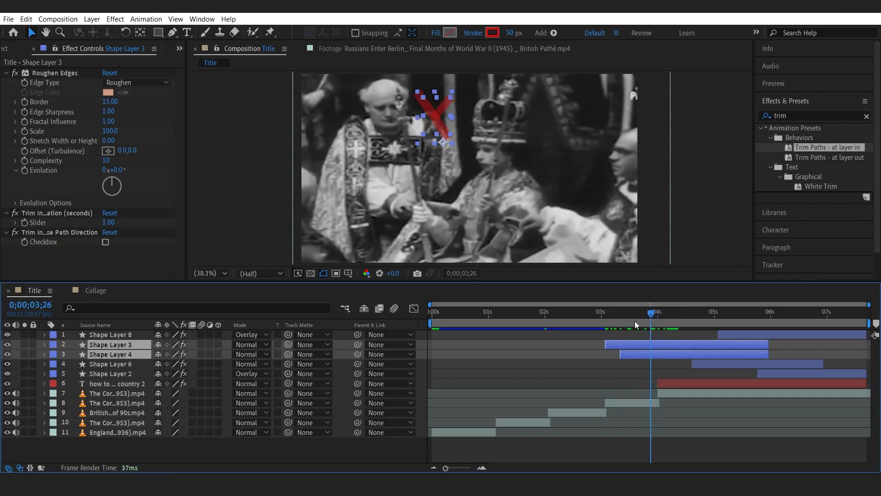
key(shift+Right)
key(shift+Right)
key(shift+Right)
key(shift+Right)
key(shift+Right)
key(shift+Right)
key(shift+Right)
key(shift+Right)
key(shift+Right)
key(shift+Right)
key(shift+Right)
key(shift+Right)
key(shift+Right)
key(shift+Right)
key(shift+Right)
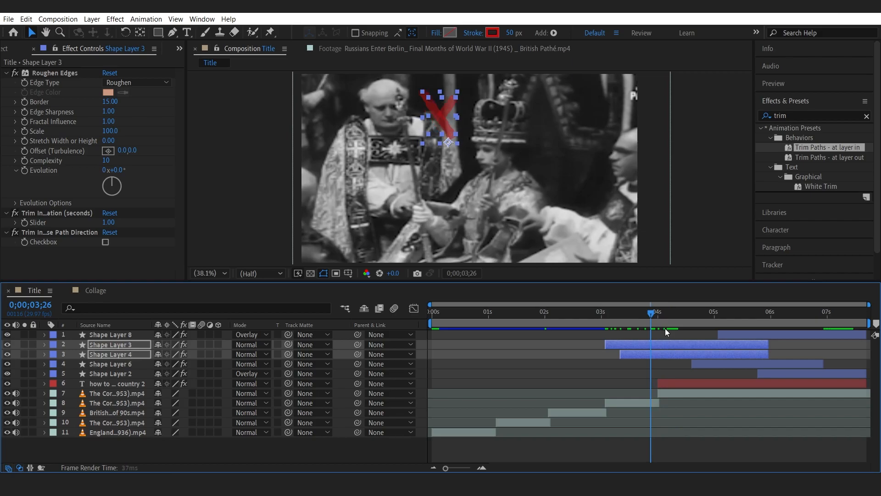
key(shift+Down)
key(shift+Down)
key(shift+Down)
key(shift+Down)
key(shift+Down)
key(shift+Down)
key(shift+Down)
key(shift+Down)
key(shift+Down)
key(shift+Right)
key(shift+Right)
key(shift+Right)
key(shift+Right)
key(shift+Right)
key(shift+Right)
key(shift+Right)
key(shift+Right)
key(shift+Right)
key(shift+Down)
key(shift+Down)
key(shift+Down)
key(shift+Down)
key(shift+Down)
key(shift+Down)
key(shift+Down)
key(shift+Down)
key(shift+Down)
key(shift+Right)
key(shift+Right)
key(shift+Right)
key(shift+Right)
key(shift+Right)
key(shift+Right)
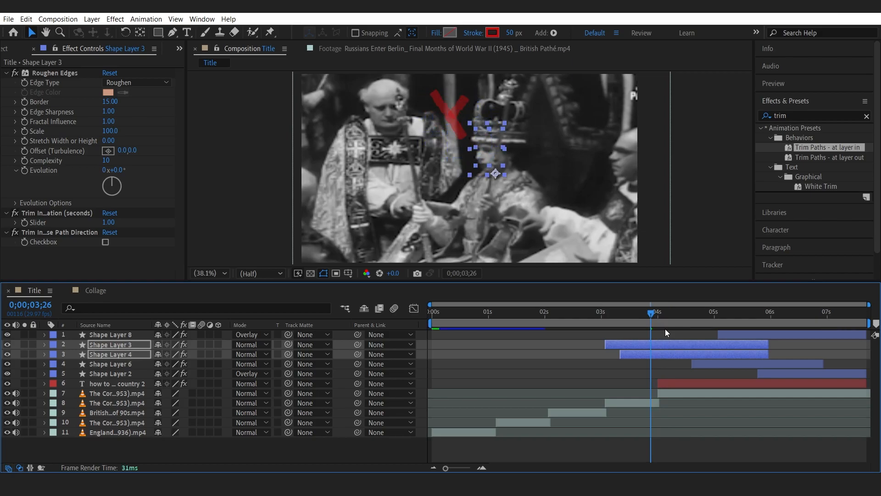
key(shift+Down)
key(shift+Down)
key(shift+Down)
key(shift+Down)
key(shift+Down)
key(shift+Down)
Split Shape Layers 3 and 4 at 0;00;04;00 and delete the later portions.
drag(638, 316, 657, 316)
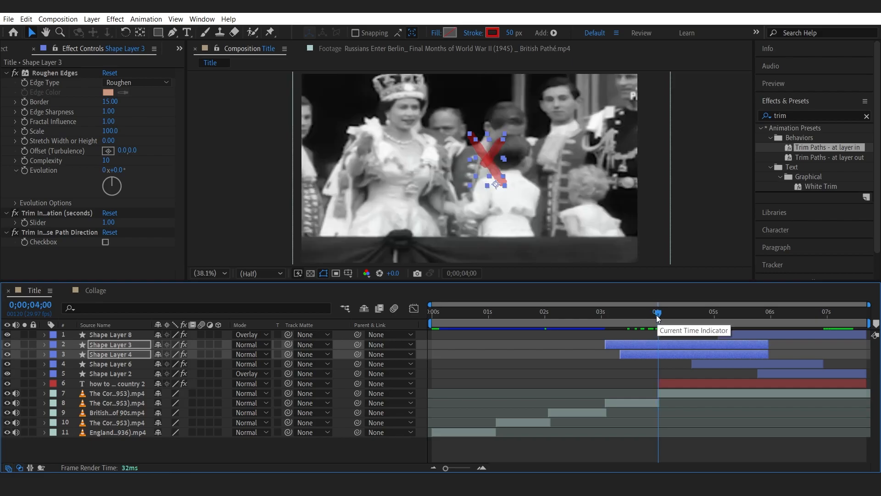
key(ctrl+shift+d)
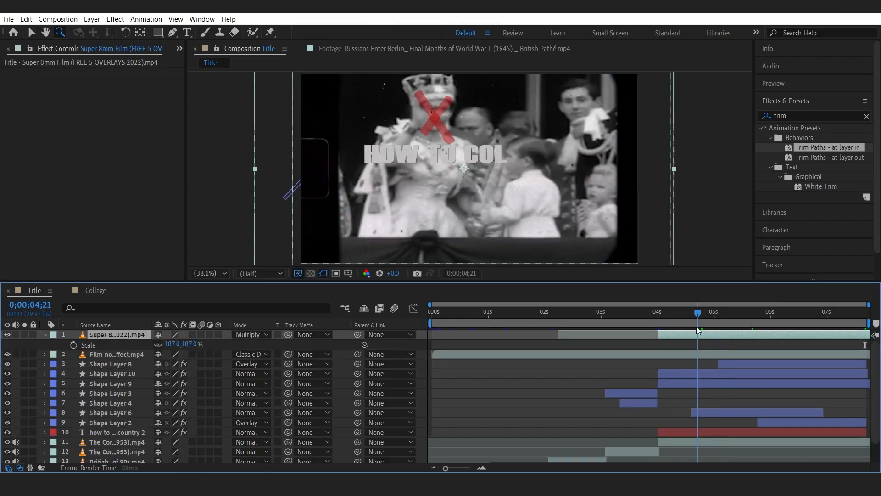
click(696, 327)
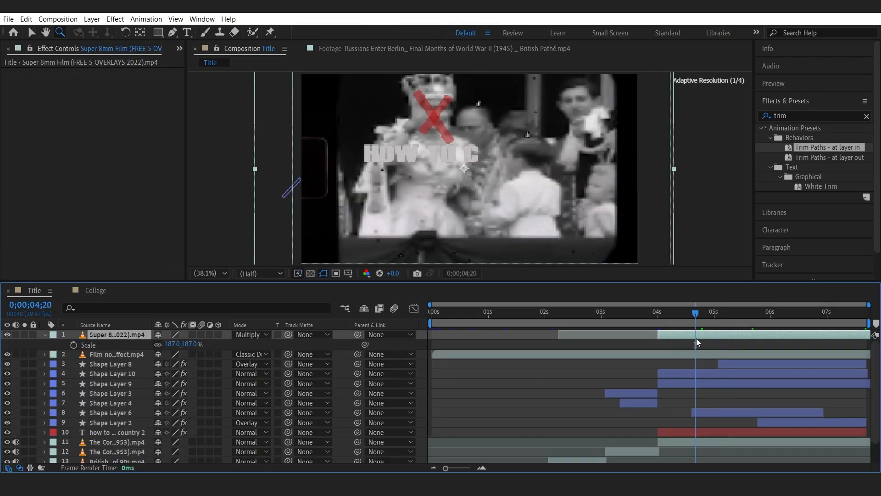
click(688, 373)
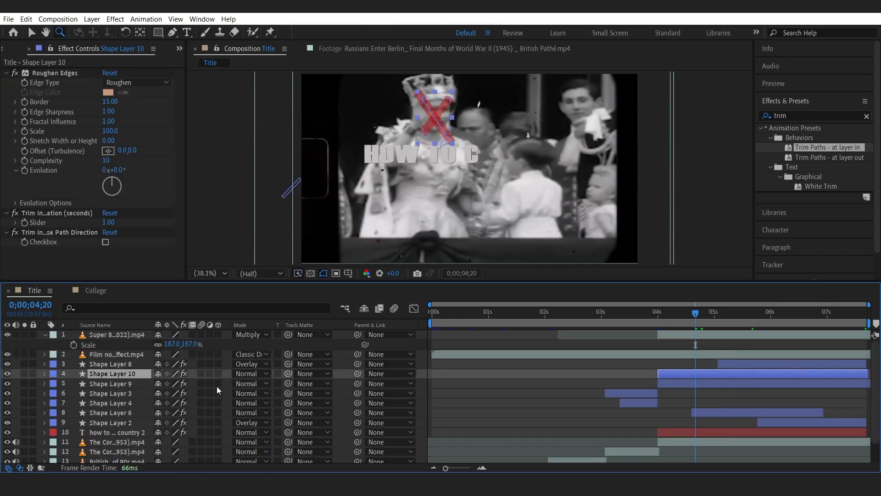
click(8, 373)
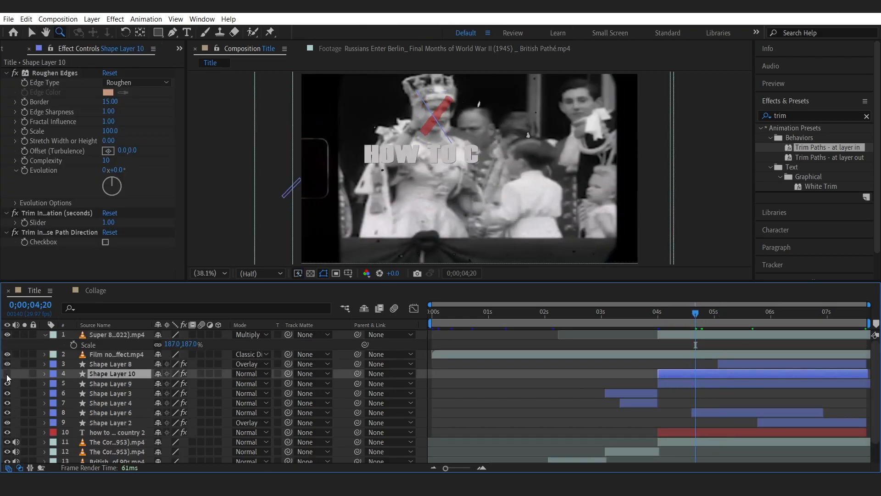
click(7, 384)
ctrl+click(117, 382)
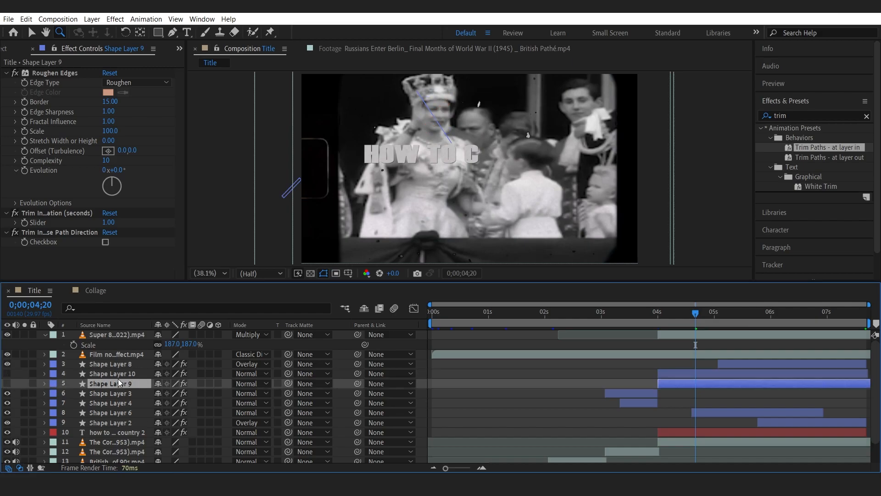
key(Delete)
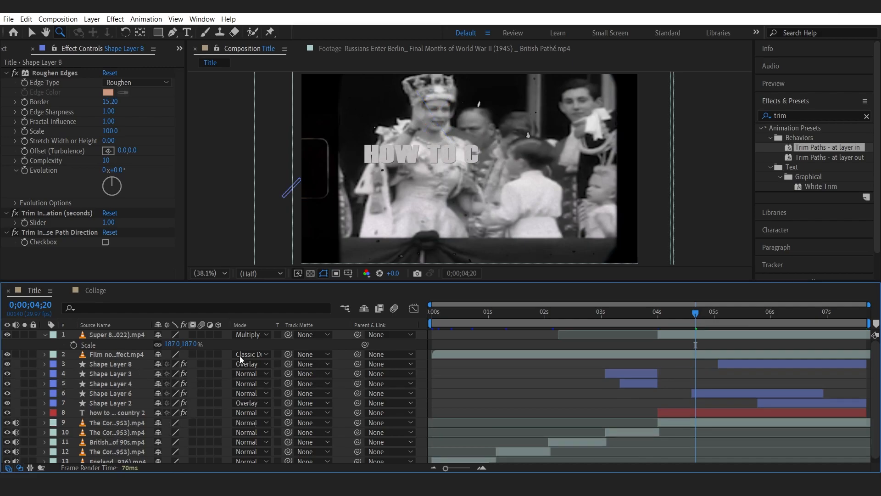
Extend Shape Layer 6 to the end of the composition and scrub to check it.
drag(648, 310, 844, 319)
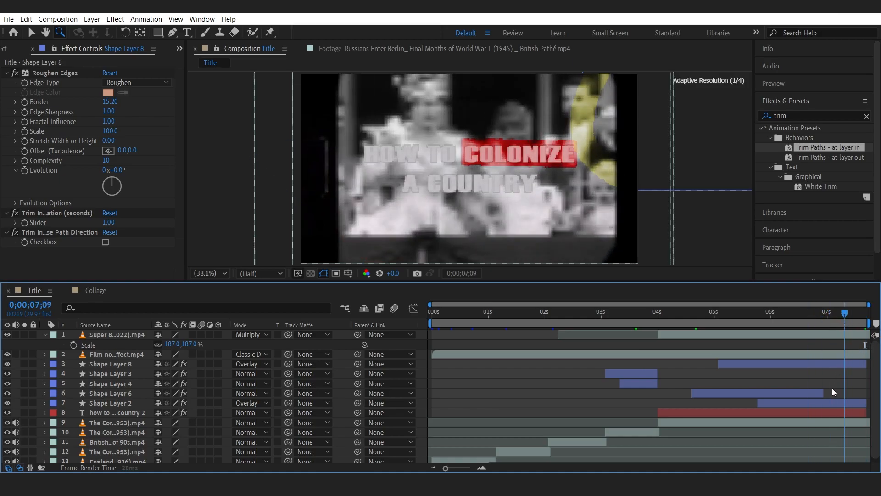
click(817, 393)
drag(861, 376, 871, 373)
drag(844, 316, 864, 317)
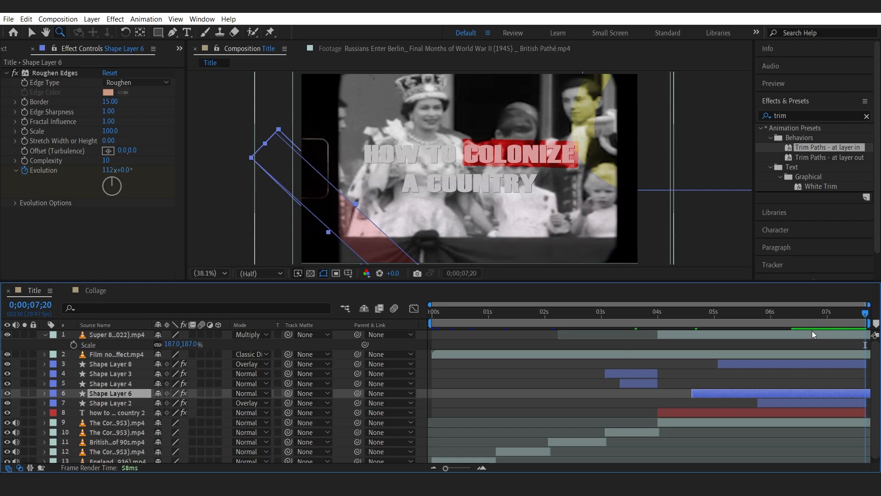
drag(753, 315, 866, 315)
Copy the Old Documents 05 image layer from the Collage composition and paste it into Title as the third layer.
click(43, 335)
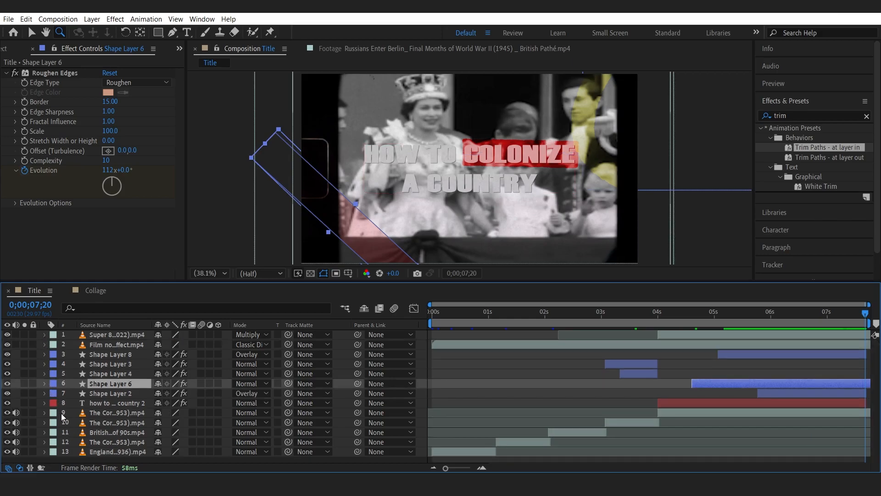
drag(16, 412, 16, 451)
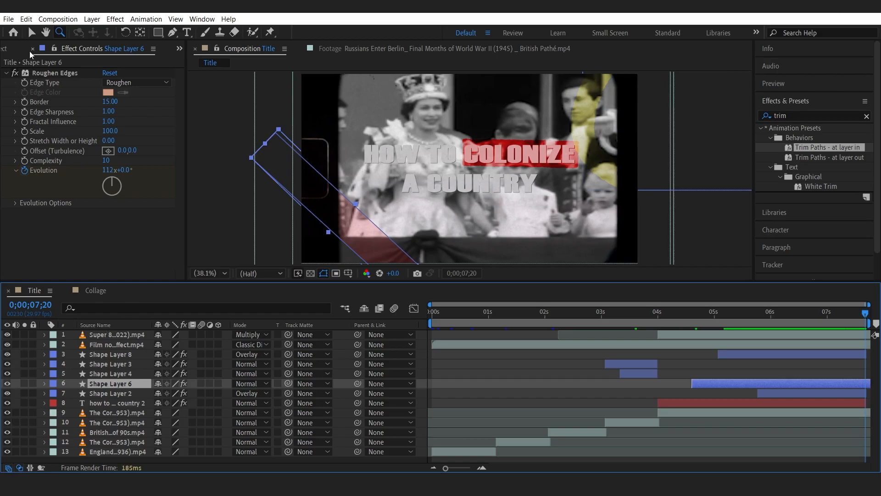
click(14, 48)
click(95, 290)
key(v)
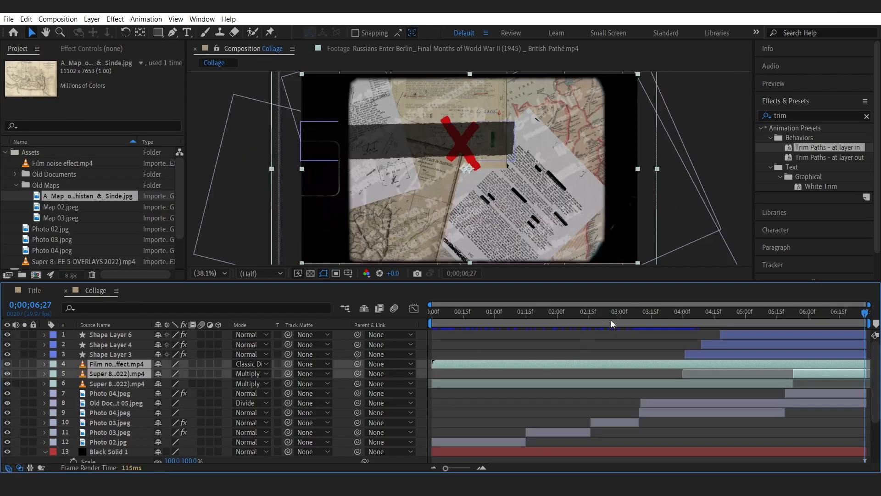
drag(630, 312, 671, 314)
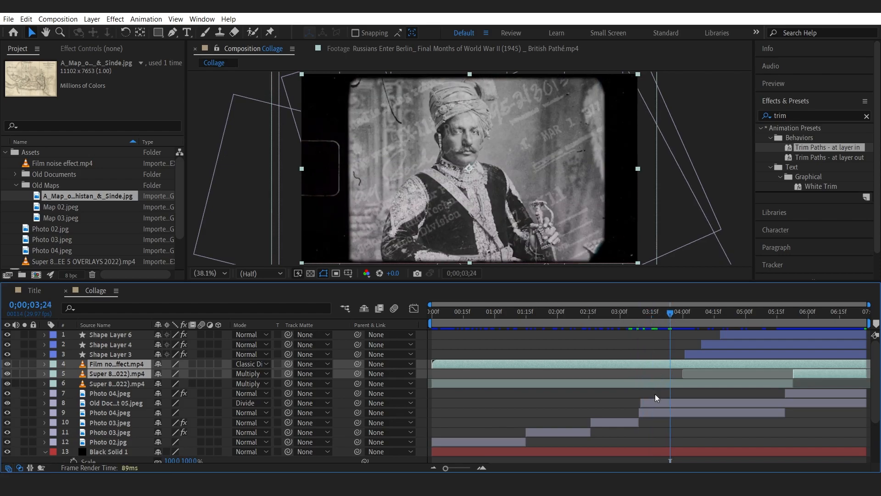
click(662, 403)
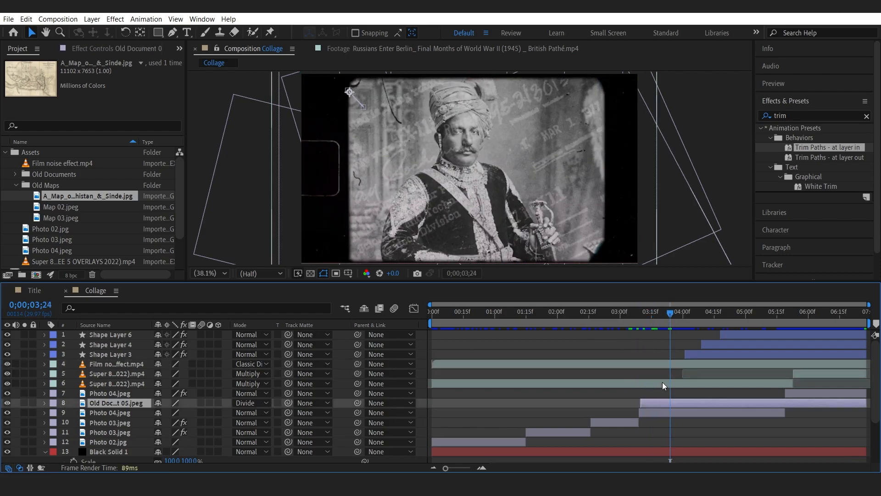
click(662, 384)
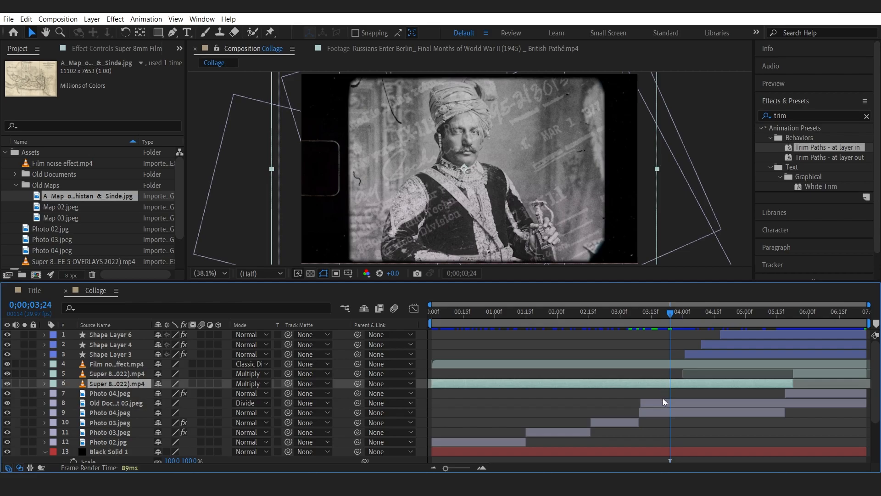
click(664, 404)
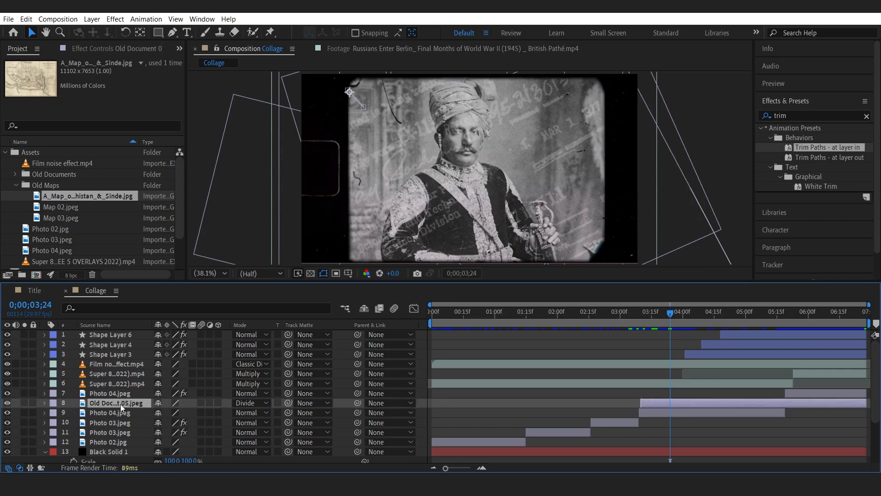
click(33, 290)
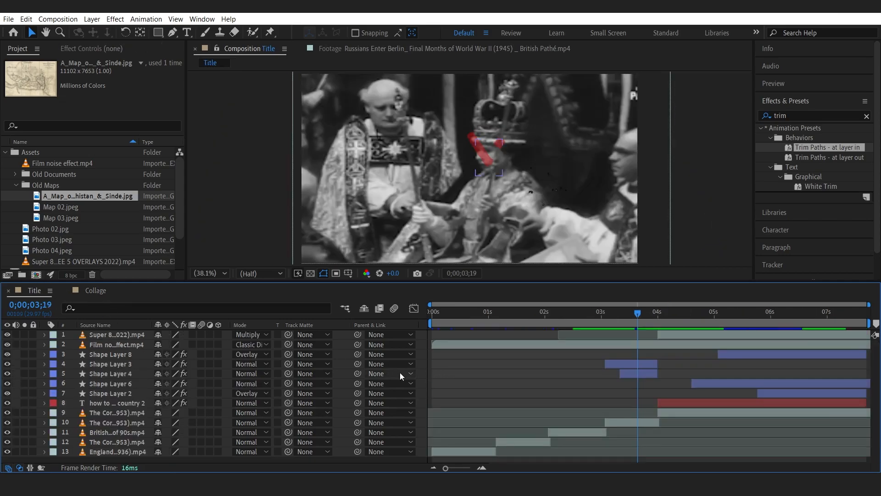
key(ctrl+v)
drag(126, 335, 126, 356)
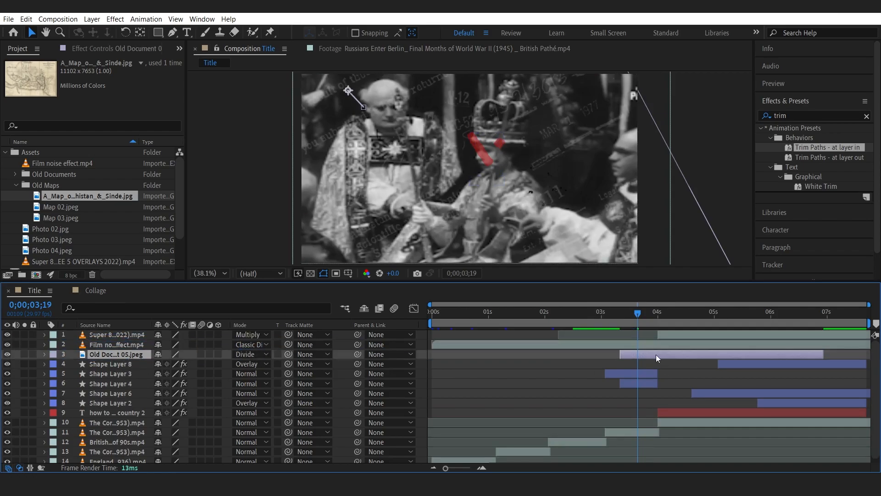
Move the pasted document layer so it starts at about 0;00;03;03.
click(607, 312)
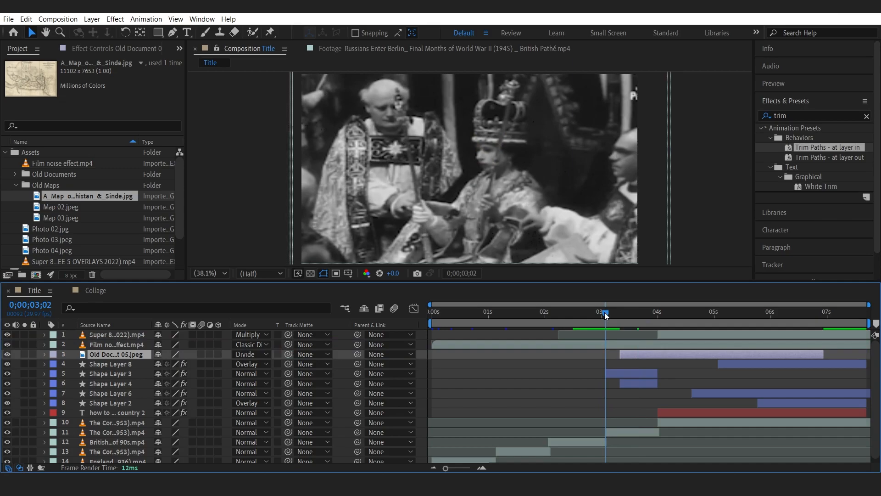
click(606, 312)
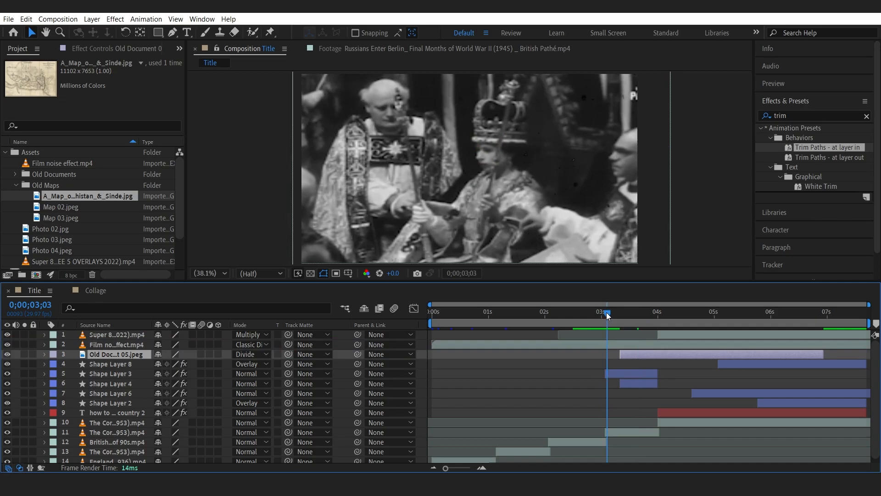
drag(623, 354, 617, 355)
click(602, 309)
drag(602, 310, 605, 309)
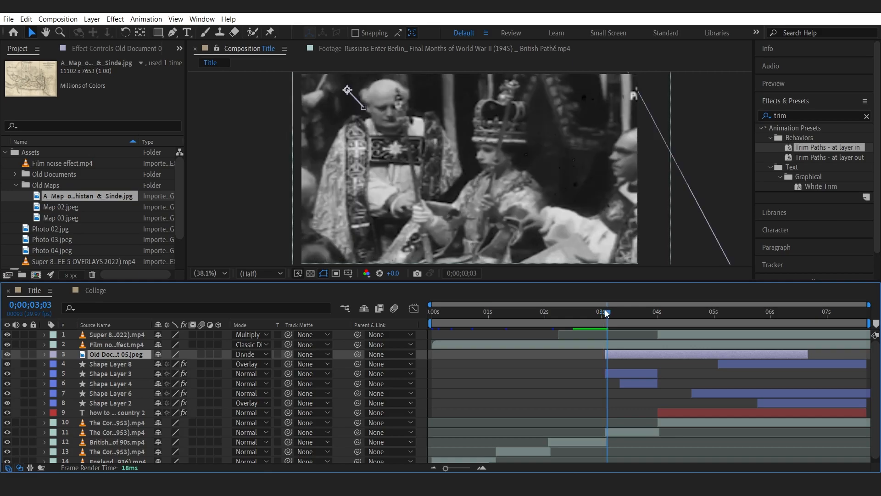
drag(617, 356, 614, 356)
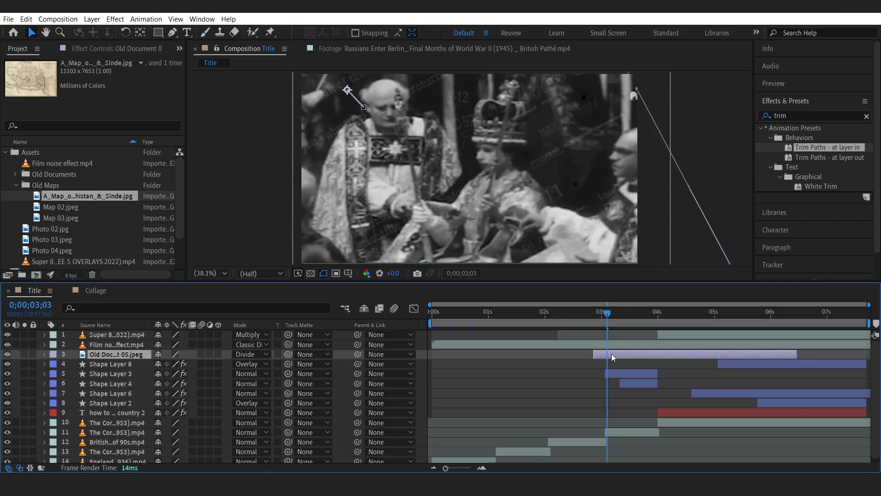
Set the document layer's first Opacity keyframe at 0;00;03;12 to 10% and preview the result.
drag(601, 318, 651, 327)
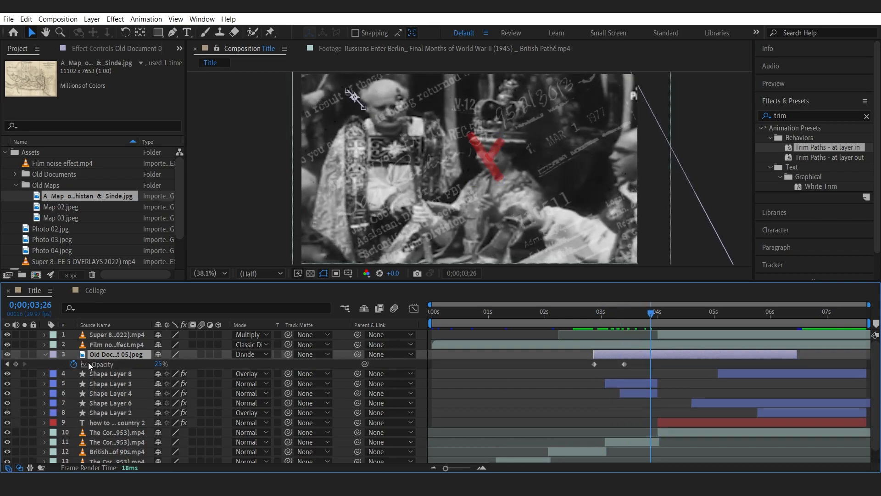
click(7, 364)
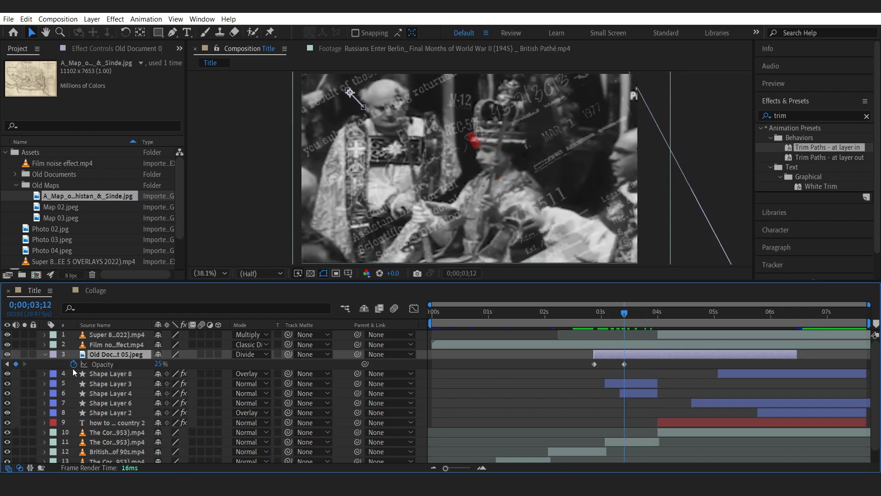
click(160, 364)
key(Return)
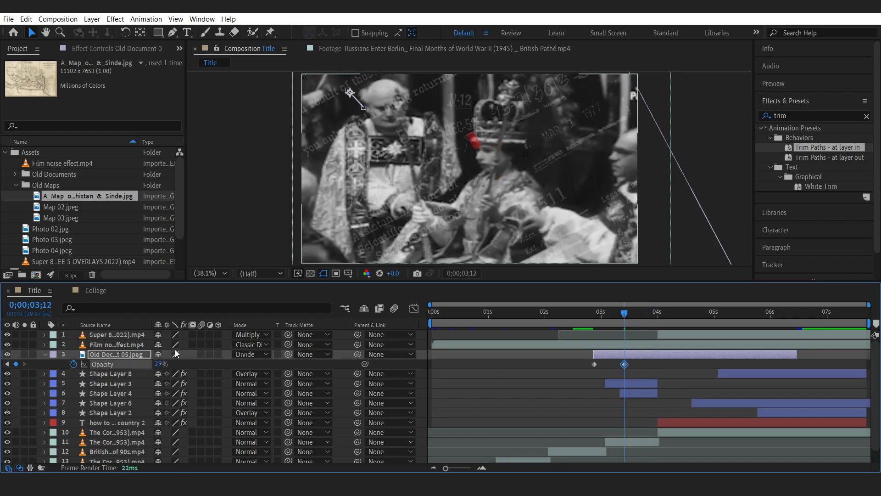
click(161, 364)
key(Return)
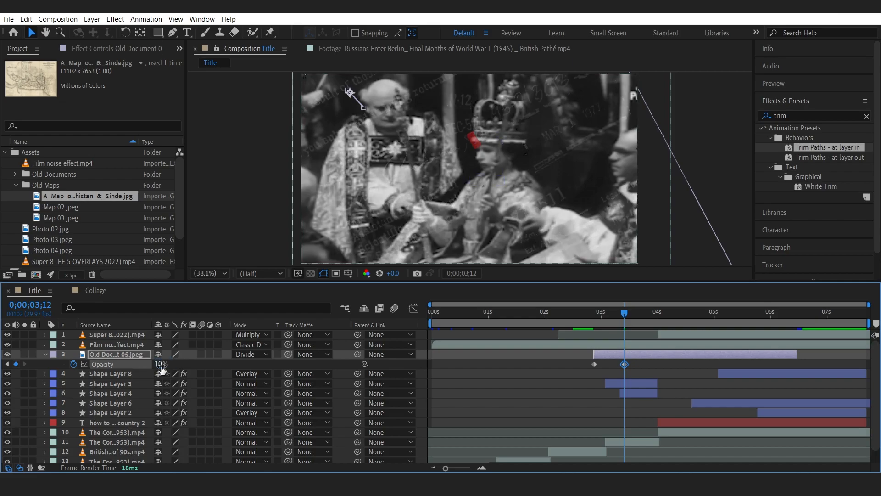
drag(593, 318, 867, 334)
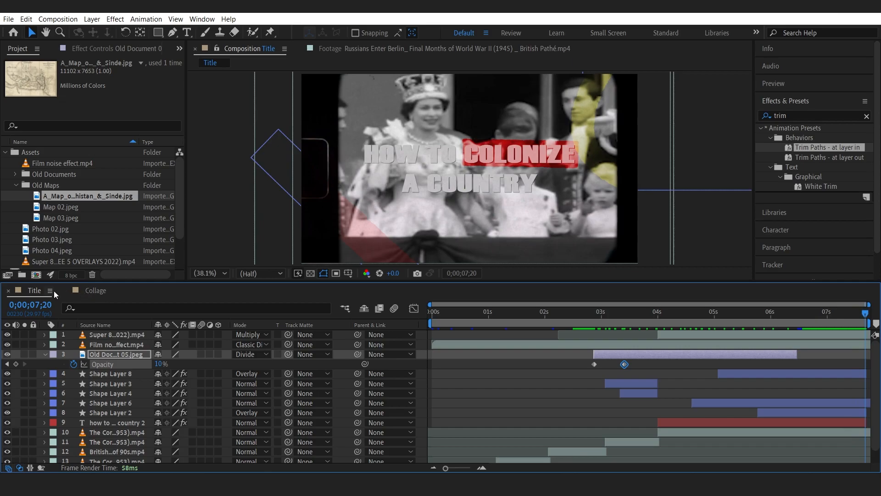
Create a new composition named FINAL with a duration of 0;00;20;00.
click(101, 290)
click(31, 293)
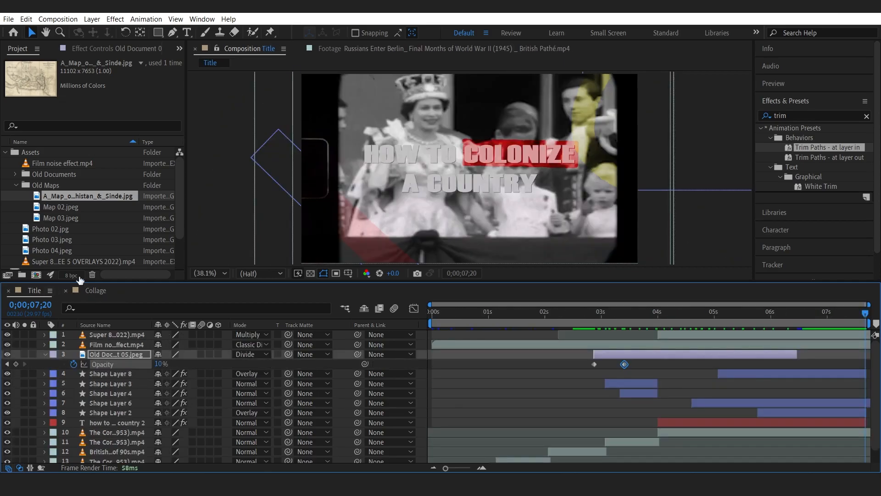
click(5, 153)
click(28, 217)
right_click(46, 219)
click(62, 225)
text(FINAL)
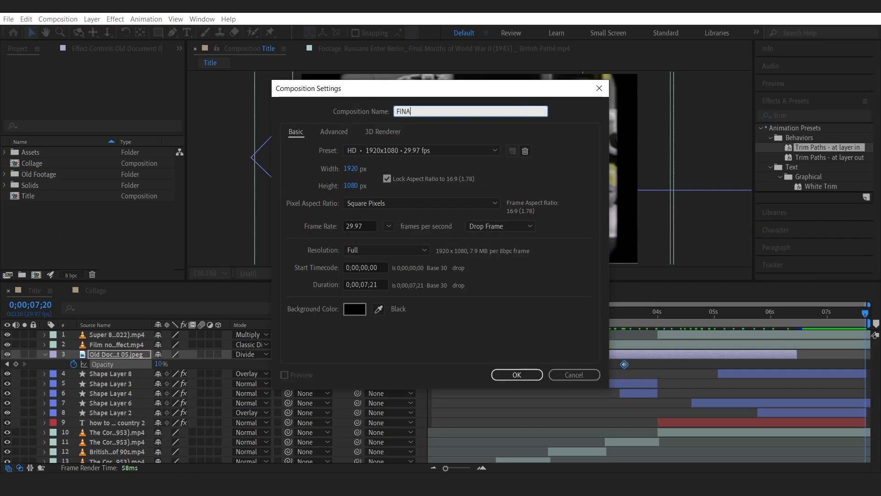
click(366, 281)
key(shift+Left)
key(shift+Left)
text(20)
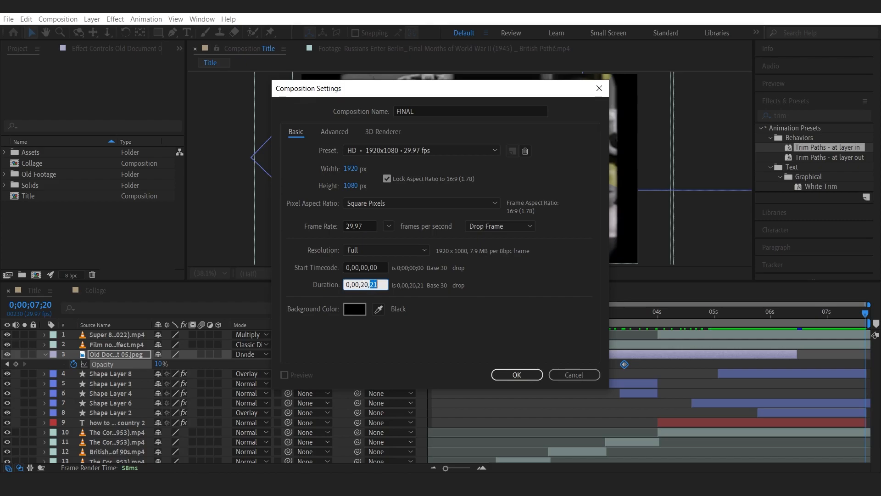
key(Return)
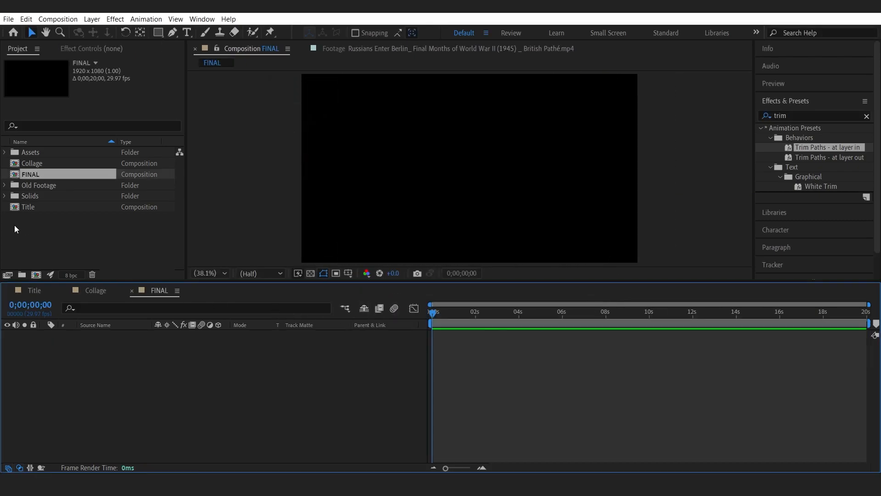
Add the Collage and Title compositions to FINAL, with Title on top starting at about 0;00;06;27.
click(30, 173)
click(24, 163)
drag(18, 164, 88, 349)
drag(28, 207, 585, 351)
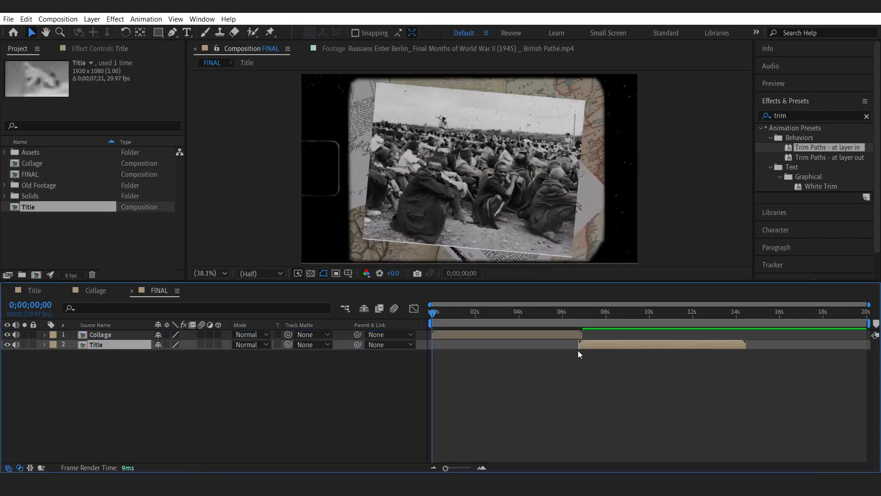
drag(92, 345, 102, 333)
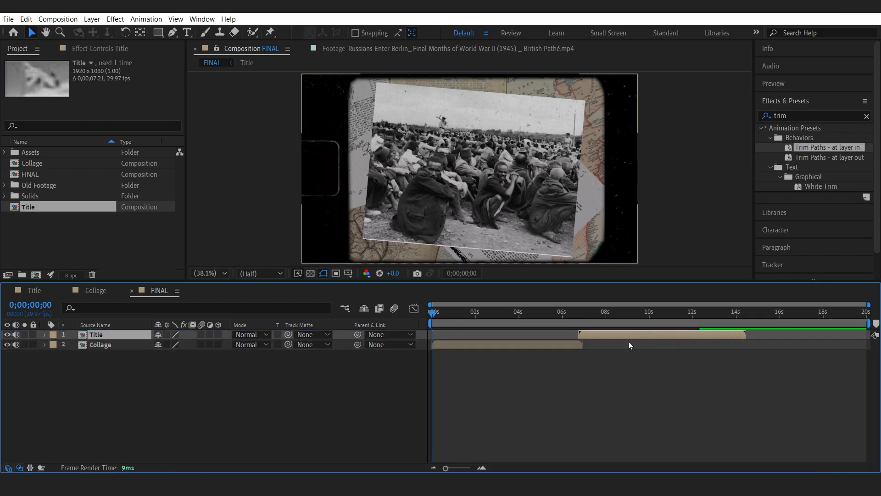
click(580, 321)
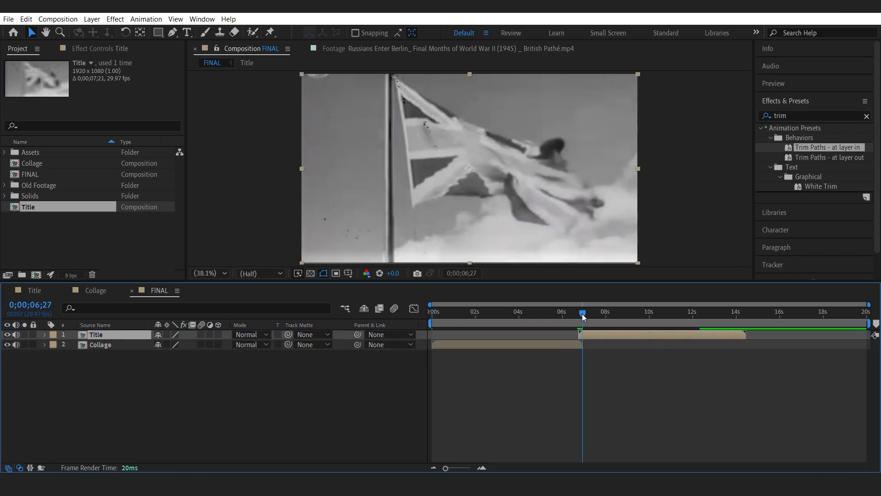
drag(585, 333, 583, 314)
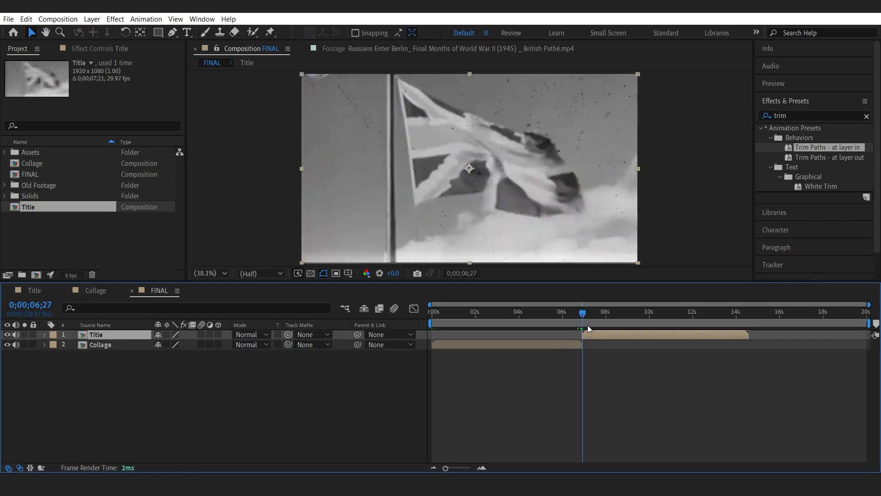
Import Light Leaks on Film.mp4 from the Assets Preset Effects folder.
click(129, 401)
click(71, 241)
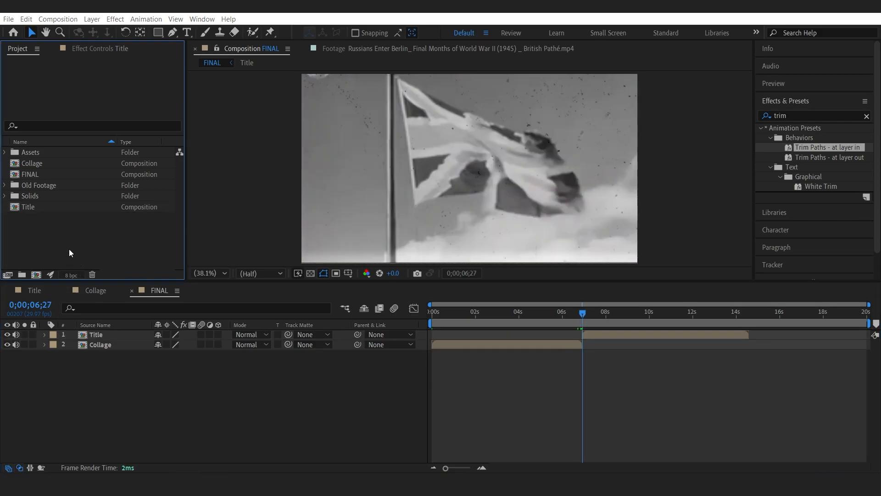
double_click(69, 249)
click(83, 53)
click(94, 53)
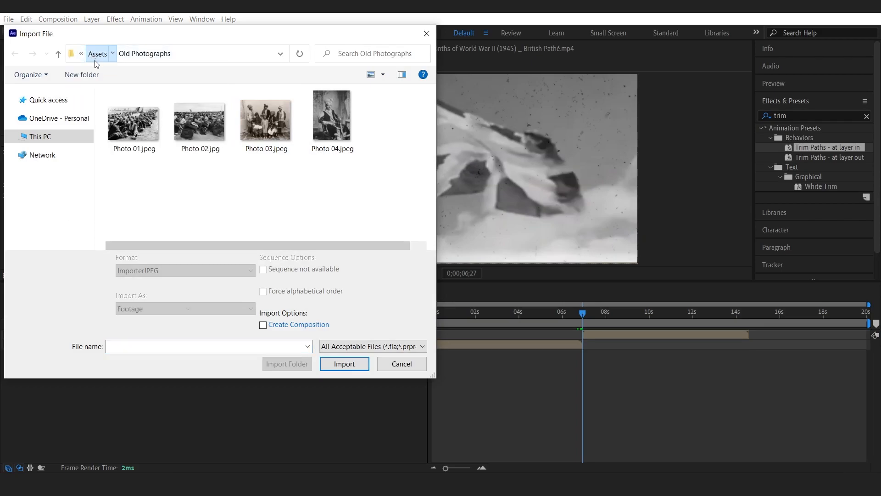
click(94, 53)
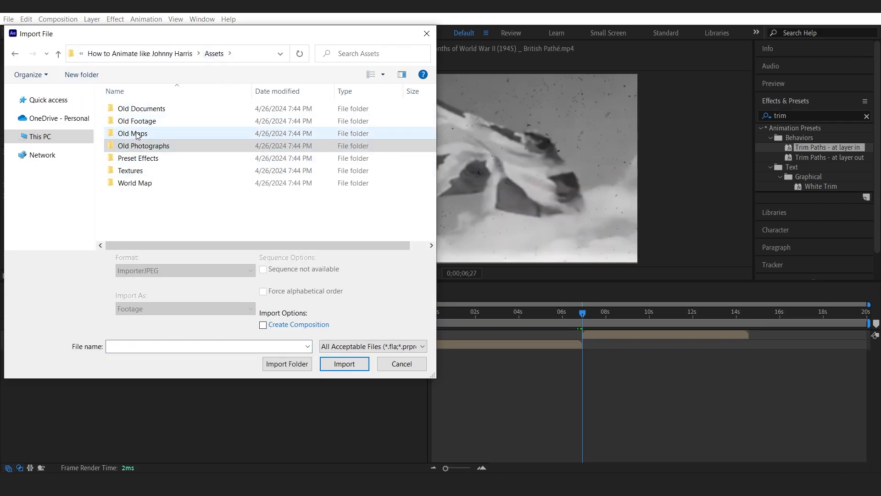
double_click(138, 158)
click(193, 128)
click(277, 133)
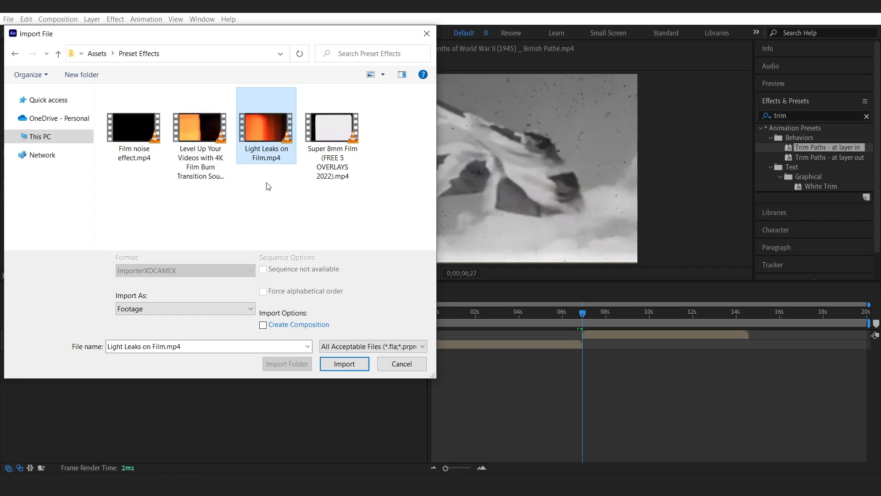
double_click(276, 131)
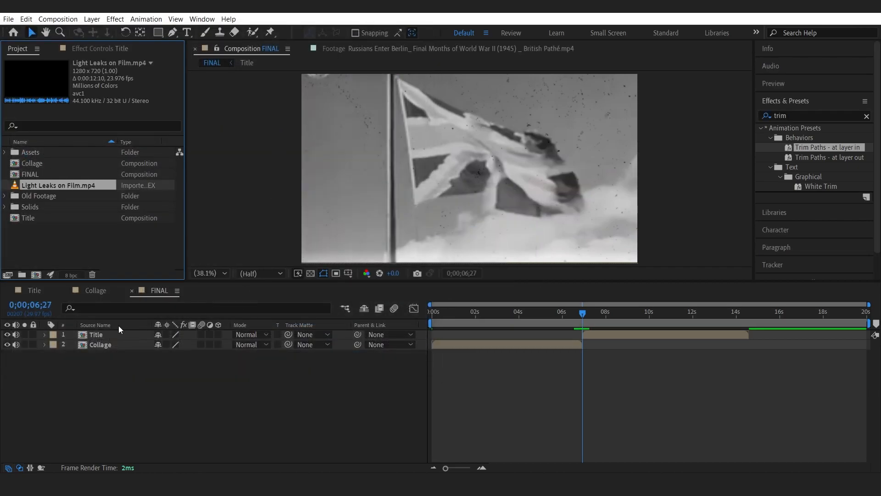
Place Light Leaks on Film.mp4 at the top of FINAL and fit it to the composition width.
drag(62, 183, 101, 331)
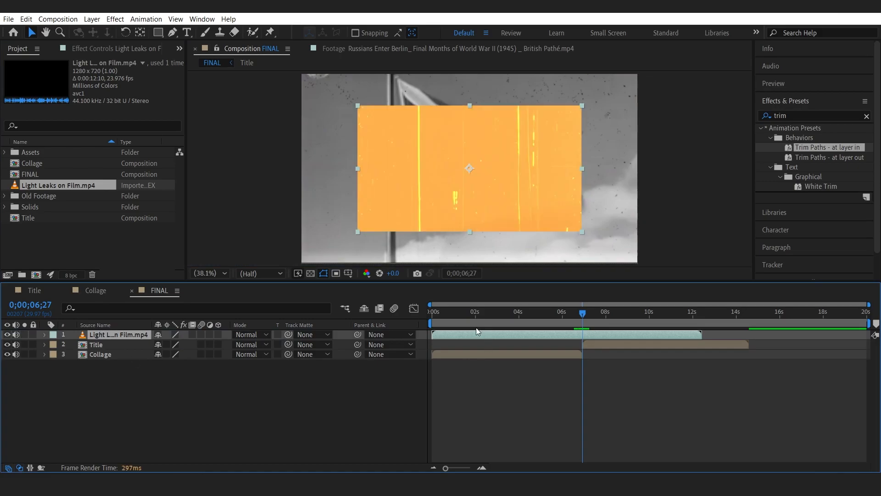
right_click(144, 334)
mouse_move(239, 79)
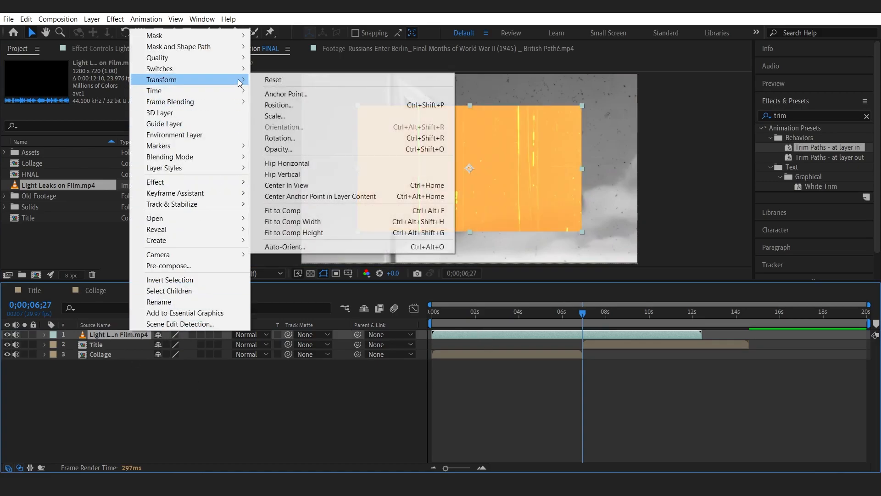
click(309, 222)
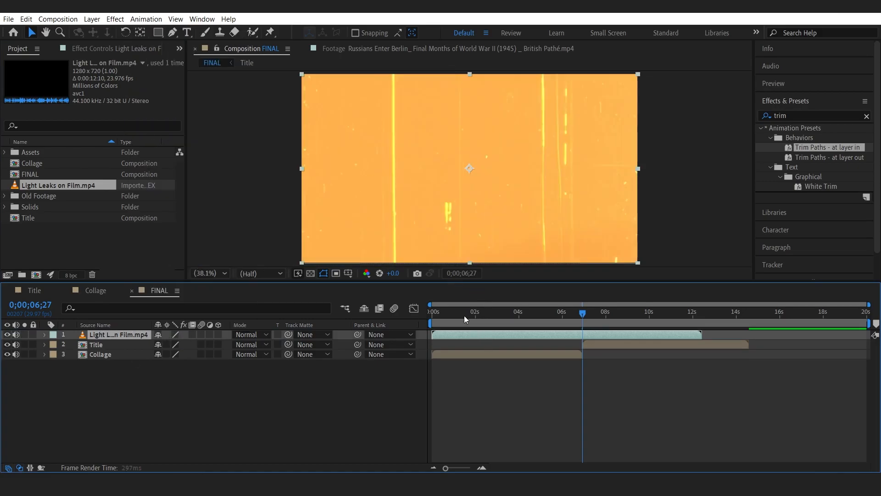
drag(447, 310, 623, 335)
drag(691, 335, 633, 335)
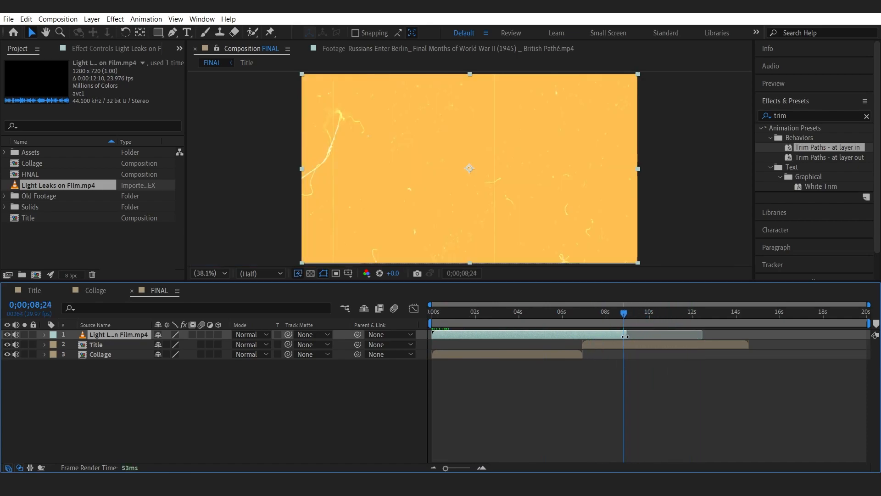
Split the light leaks layer at about 0;00;01;16, delete the later part, and move the remaining clip to about 0;00;06;20.
drag(437, 313, 466, 319)
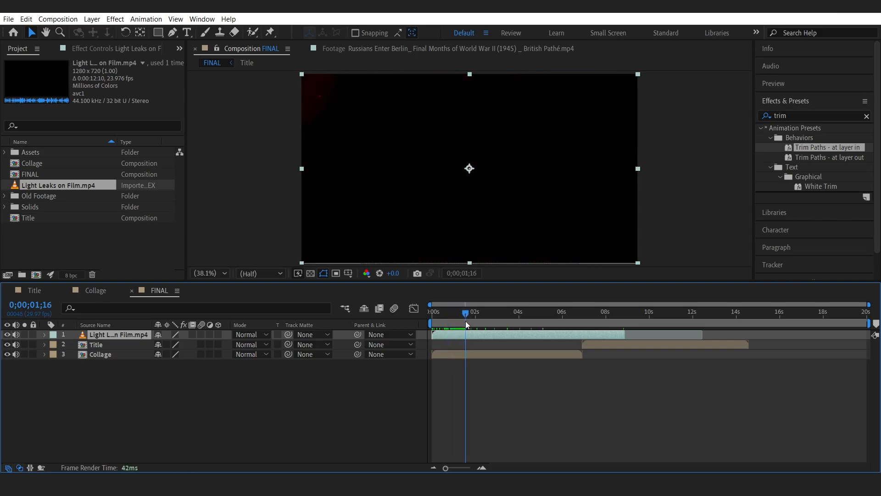
key(ctrl+shift+d)
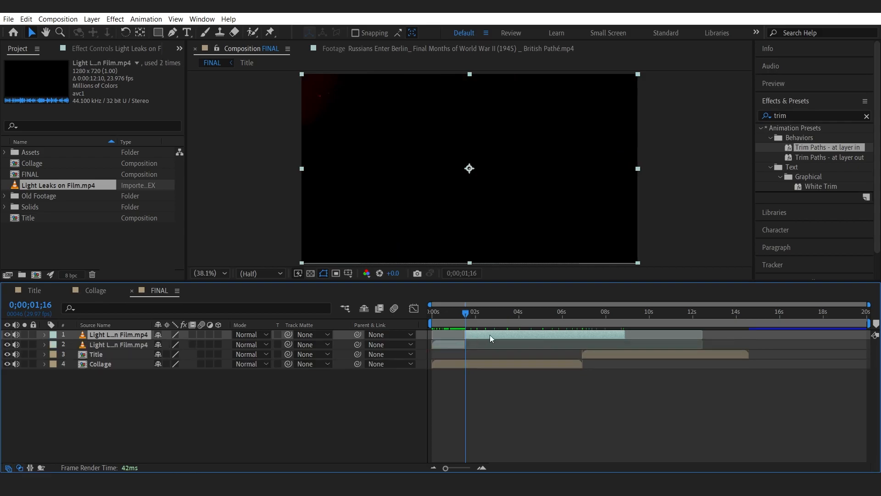
key(Delete)
drag(447, 334, 598, 345)
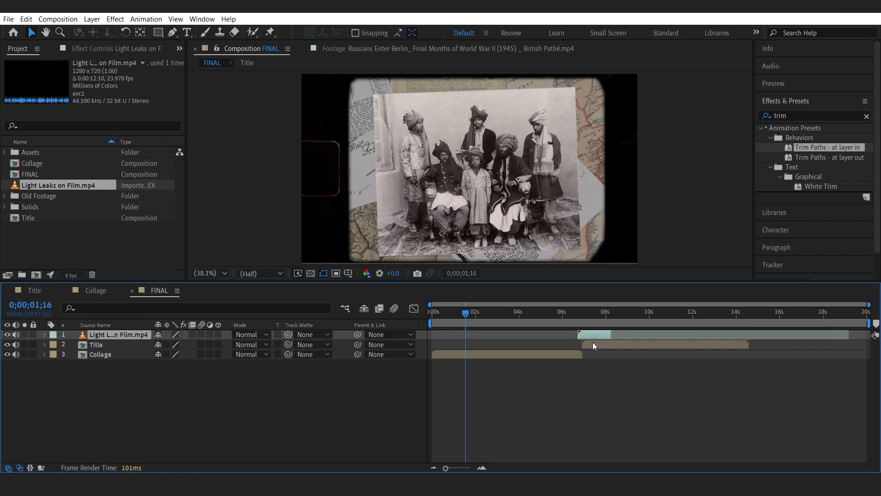
Cycle the light leaks layer through blend modes around 0;00;06;27 and set it to Exclusion.
mouse_move(575, 311)
mouse_down()
mouse_move(587, 335)
mouse_move(583, 314)
mouse_move(604, 320)
mouse_move(581, 317)
mouse_up()
click(579, 313)
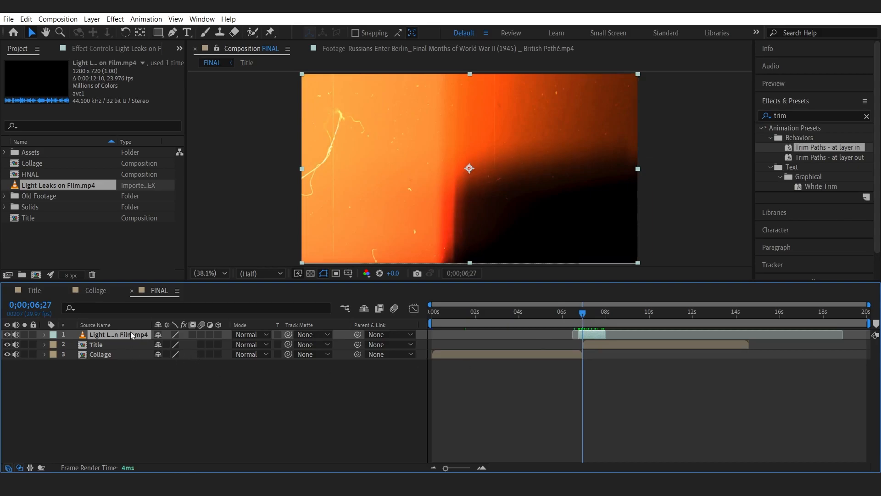
key(shift+minus)
key(shift+minus)
key(shift+minus)
key(shift+minus)
key(shift+minus)
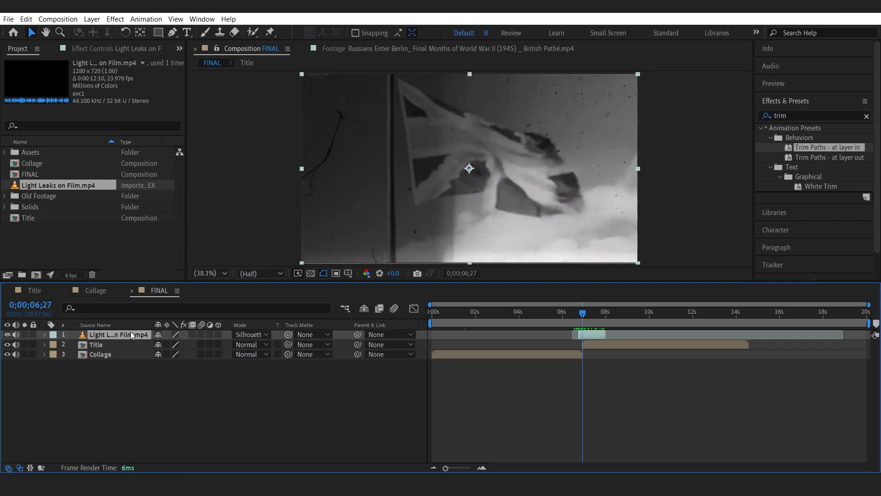
key(shift+minus)
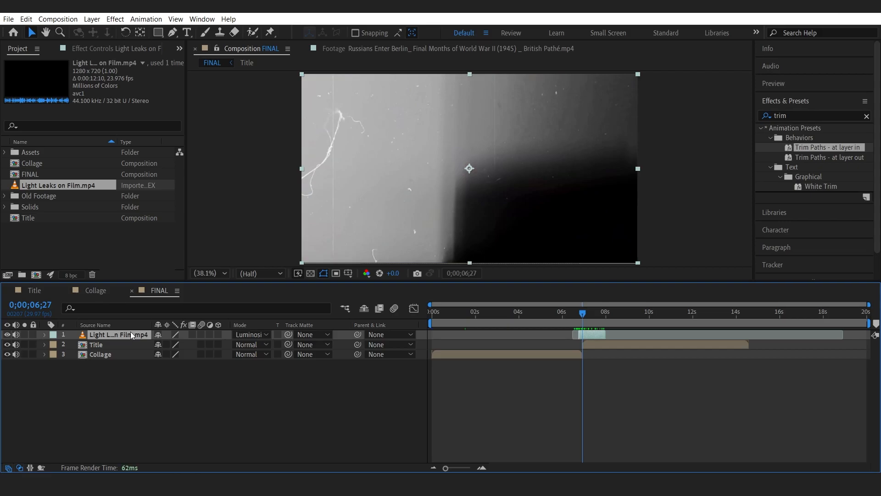
click(572, 312)
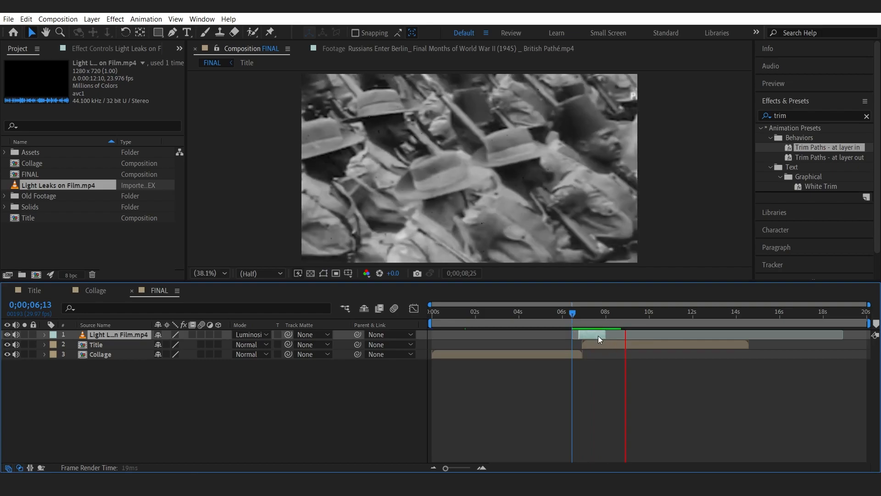
click(582, 313)
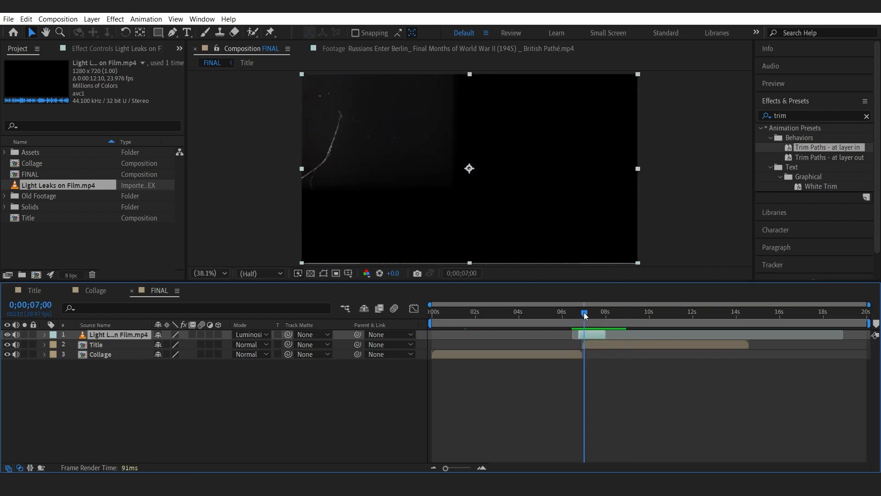
key(shift+minus)
key(shift+minus)
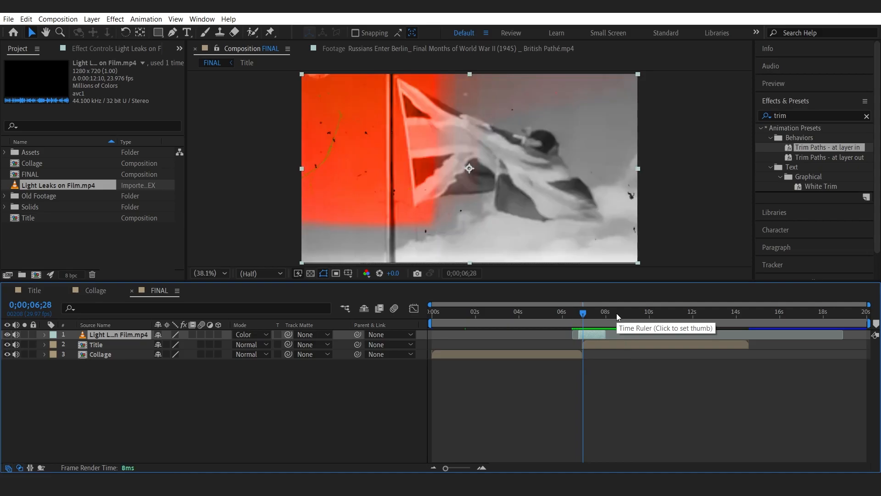
key(shift+minus)
key(shift+minus)
key(shift+minus)
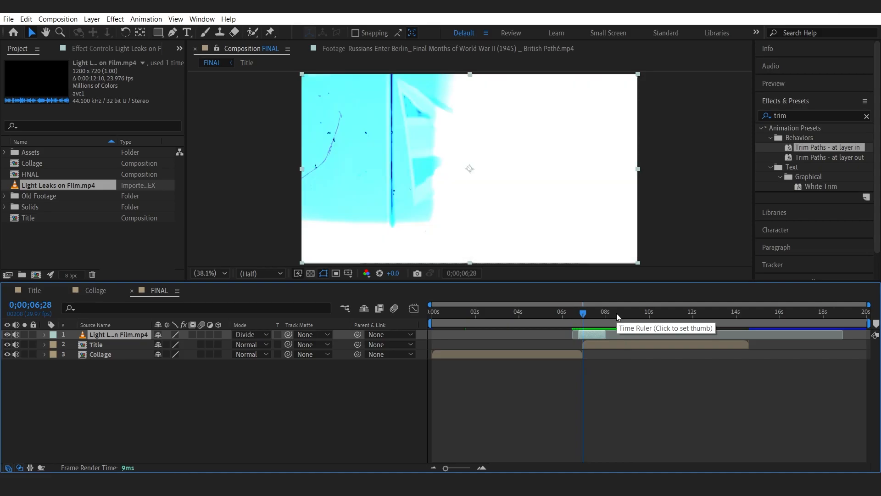
key(shift+minus)
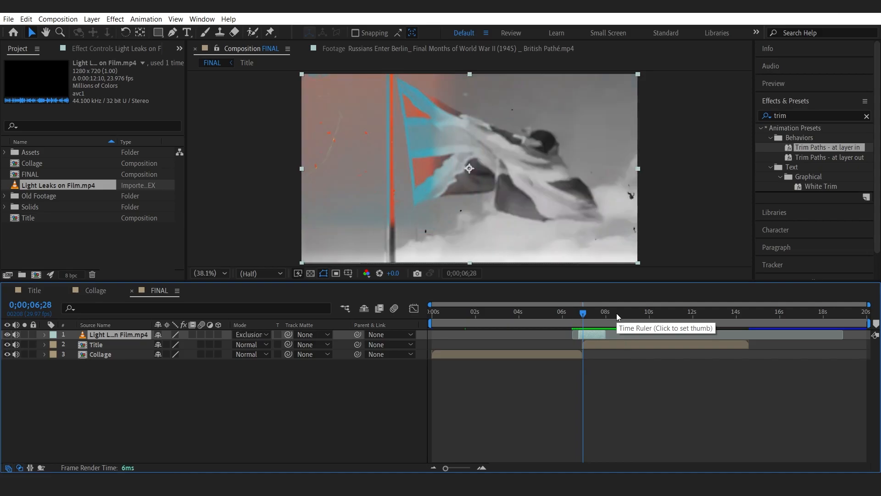
Preview the light leak transition from about 0;00;06;05.
mouse_move(586, 313)
mouse_down()
mouse_move(612, 317)
mouse_move(570, 318)
mouse_up()
key(space)
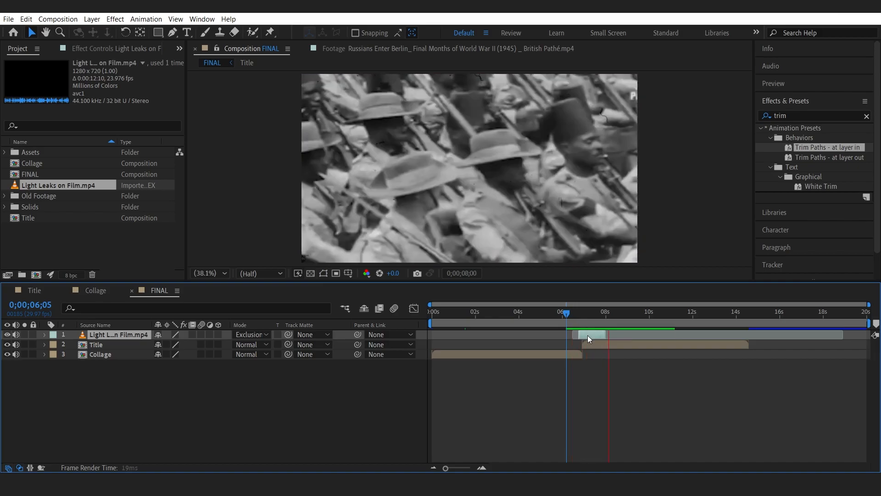
click(238, 391)
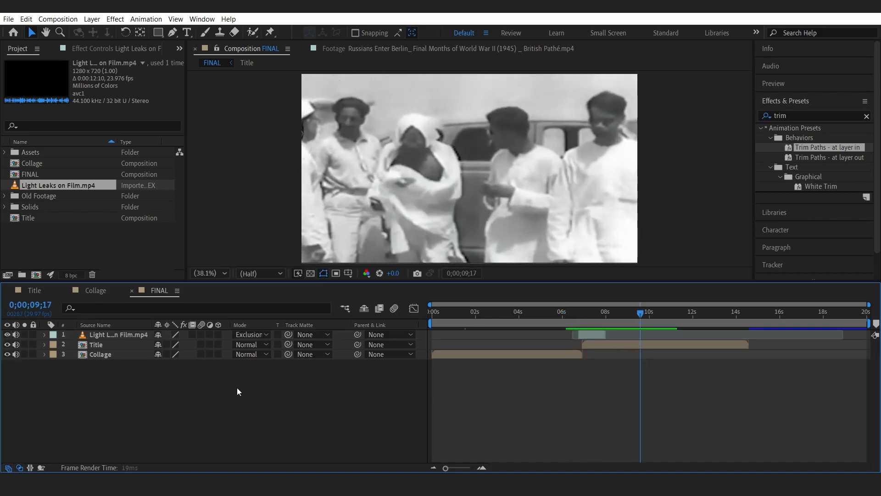
Import Level Up Your … Transition Sounds.mp4 and add it at the top of FINAL.
key(ctrl+i)
double_click(193, 144)
drag(58, 183, 111, 335)
Fit the Level Up transition clip to the composition.
right_click(139, 334)
mouse_move(229, 87)
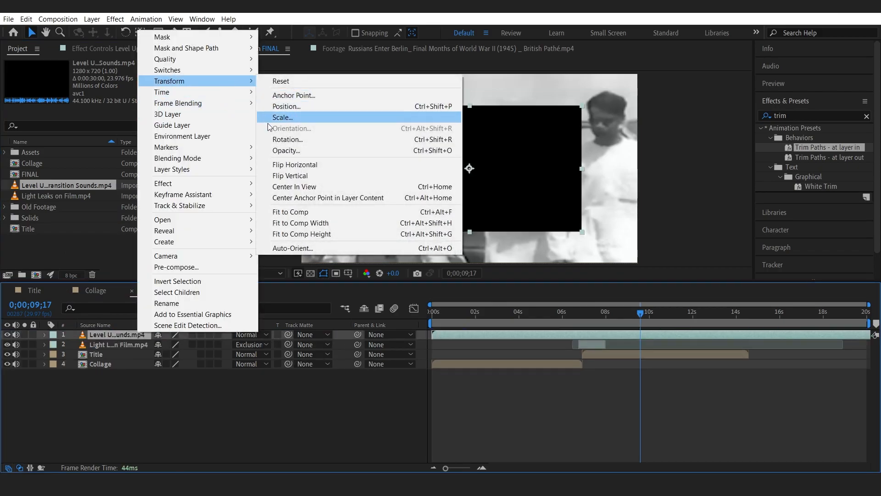
click(261, 212)
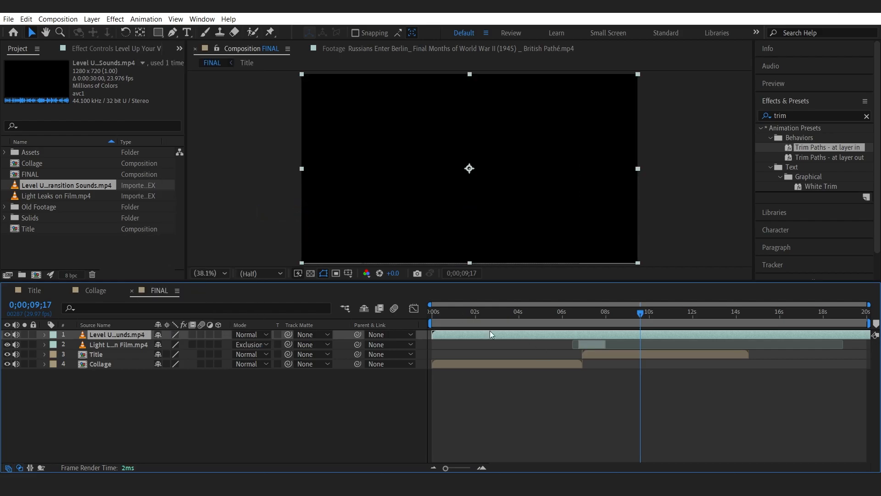
Try Multiply and Overlay blend modes on the Level Up transition layer.
mouse_move(445, 312)
mouse_down()
mouse_move(437, 313)
mouse_move(456, 317)
mouse_move(456, 337)
mouse_move(435, 313)
mouse_move(449, 316)
mouse_up()
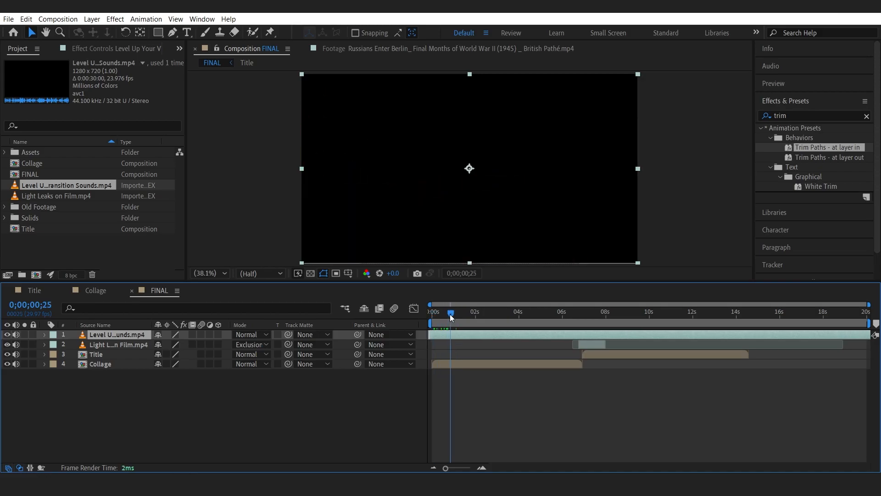
click(264, 336)
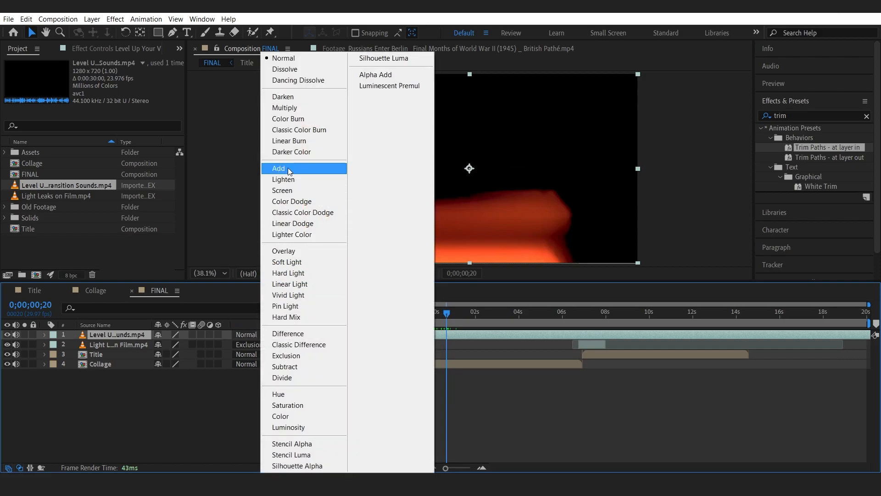
click(296, 109)
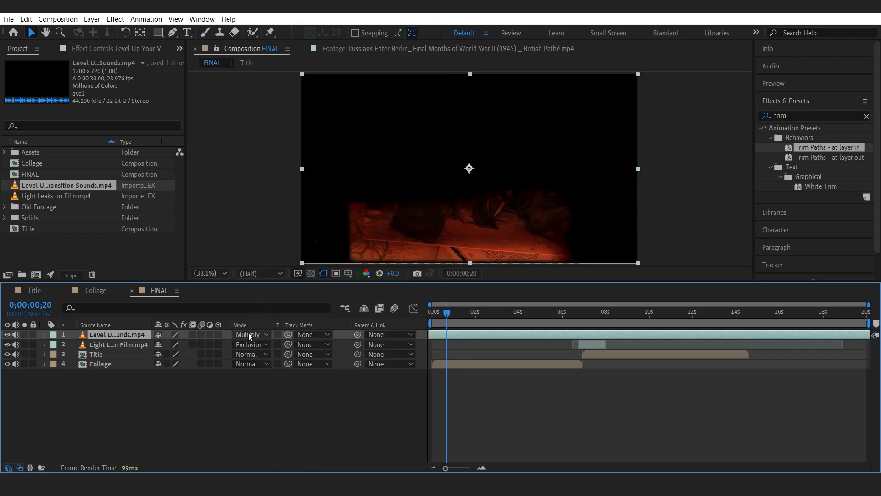
click(249, 336)
click(285, 248)
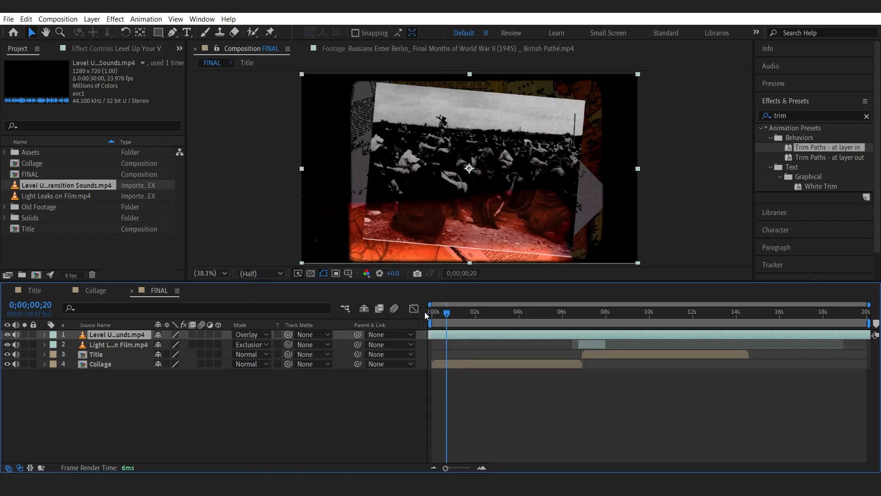
Cycle the Level Up transition layer's blend mode through the list and set it to Hue.
key(shift+equal)
key(shift+equal)
key(shift+equal)
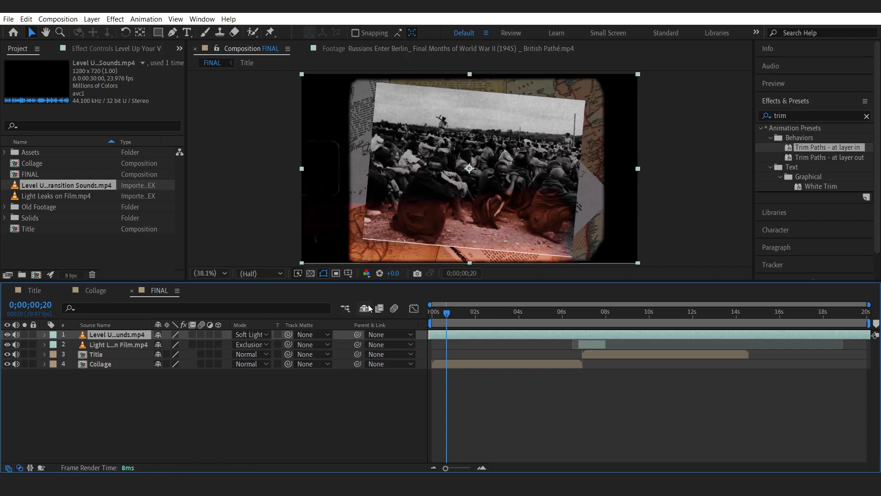
key(shift+equal)
key(shift+equal)
key(shift+equal)
key(shift+equal)
key(shift+equal)
key(shift+equal)
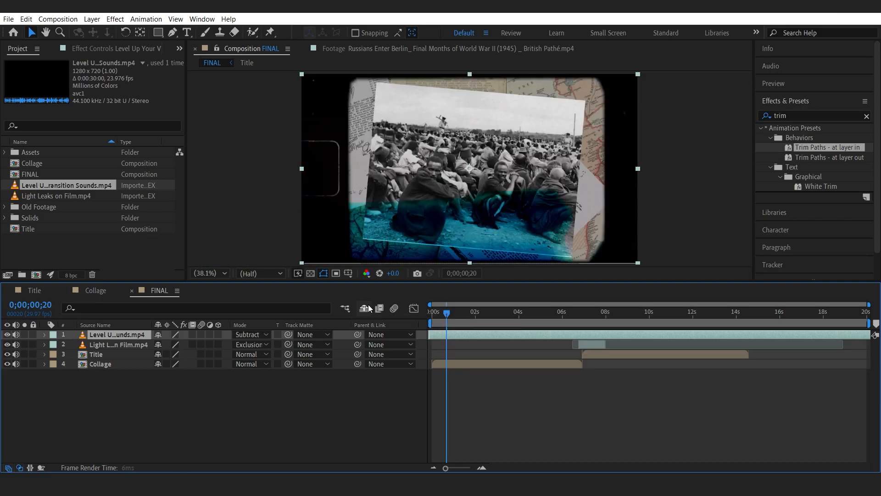
key(shift+equal)
key(shift+equal)
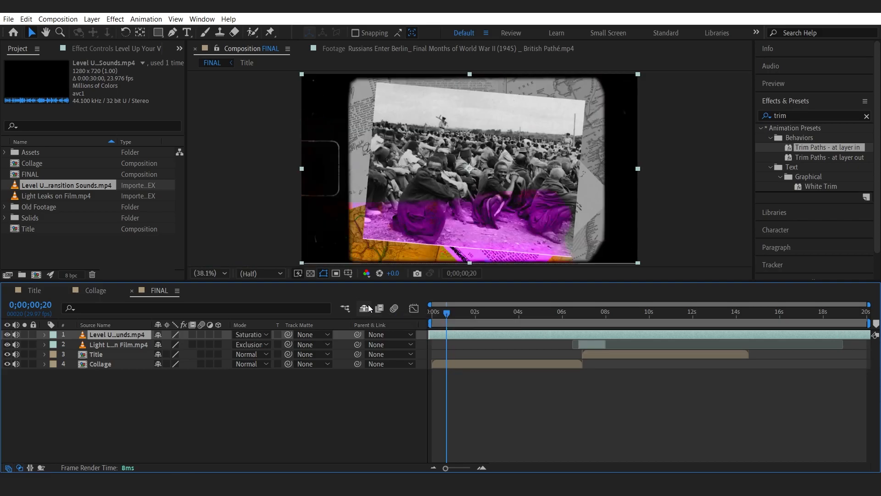
drag(448, 318, 432, 317)
click(357, 423)
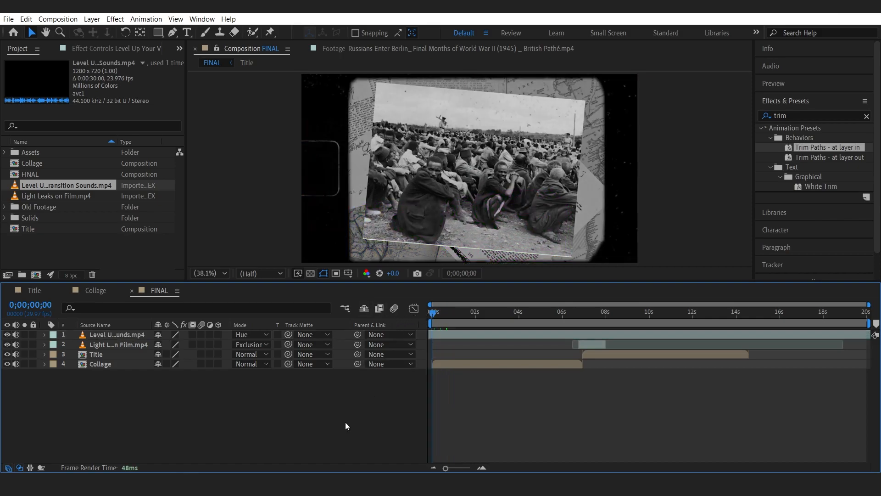
Preview FINAL and end the work area at about 0;00;14;15.
key(space)
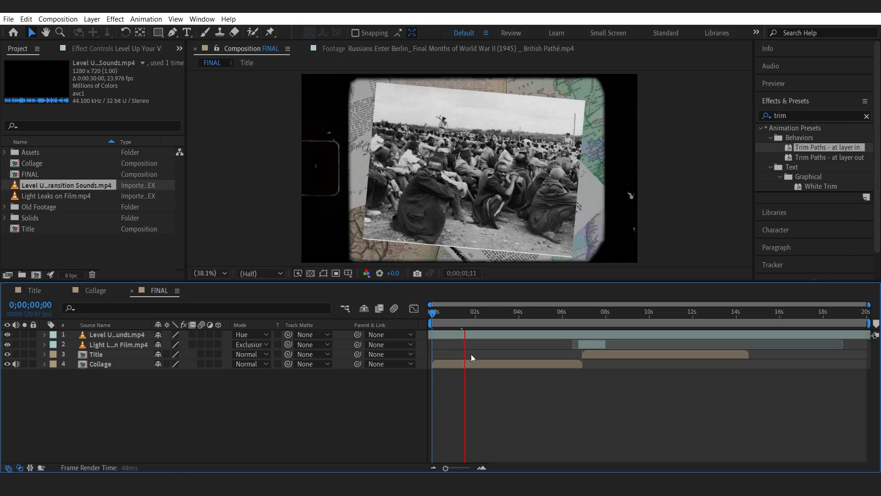
drag(433, 315, 761, 319)
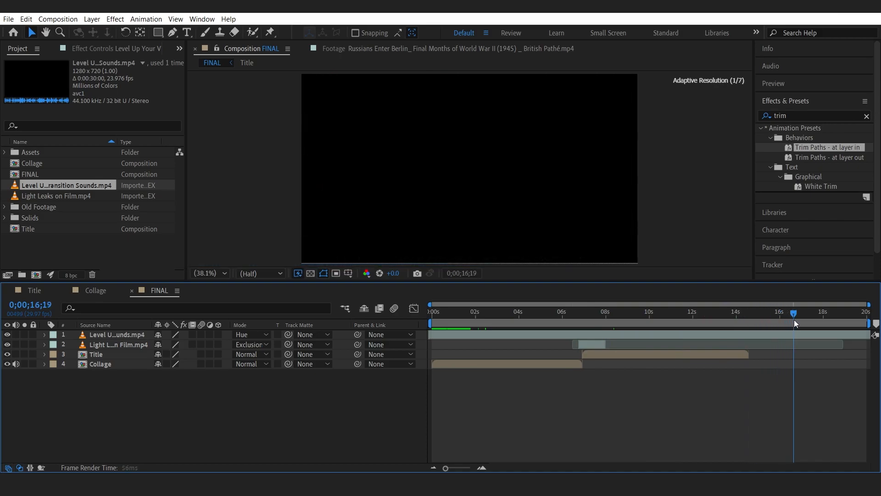
drag(745, 325, 747, 312)
drag(869, 322, 755, 330)
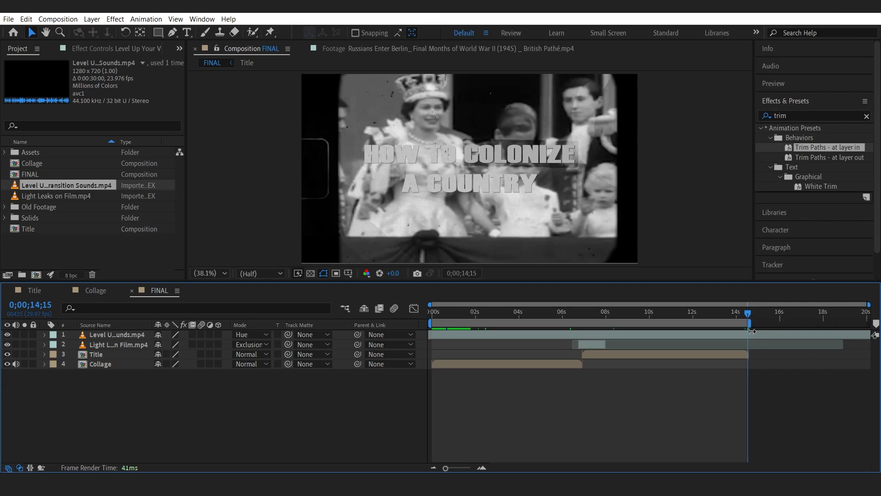
Trim the FINAL composition to the work area and return to the start.
click(58, 19)
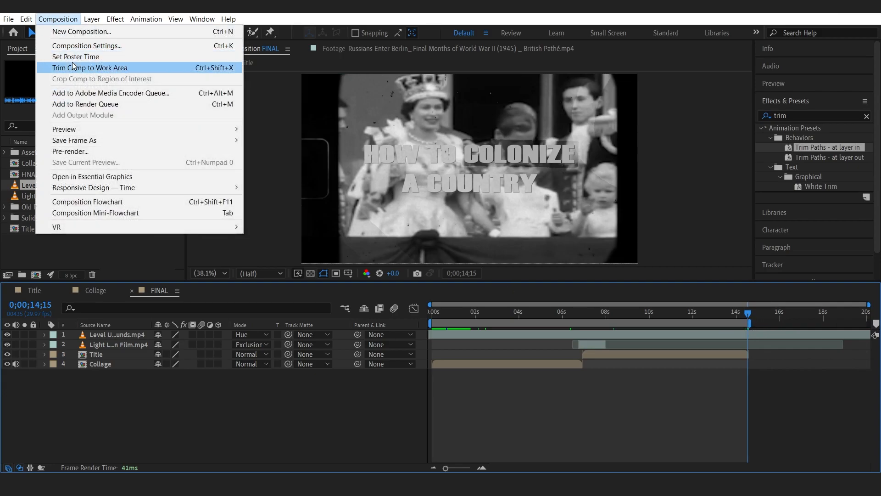
click(76, 66)
drag(849, 313, 495, 324)
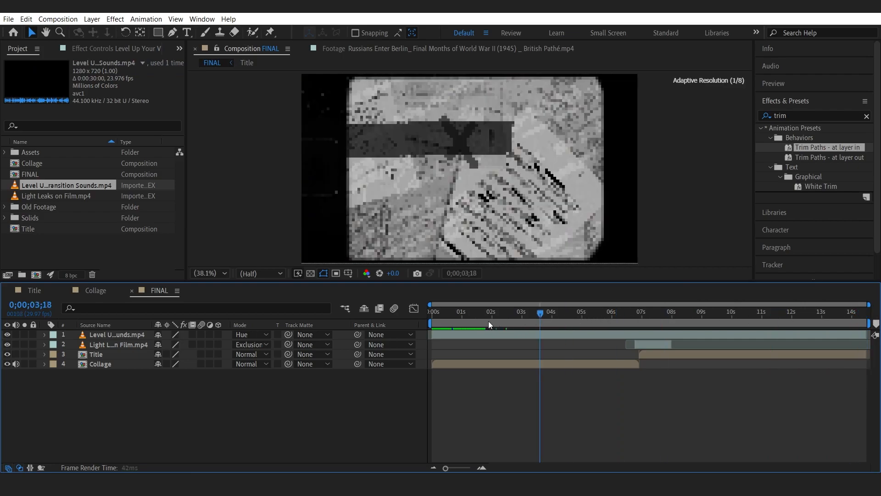
key(Home)
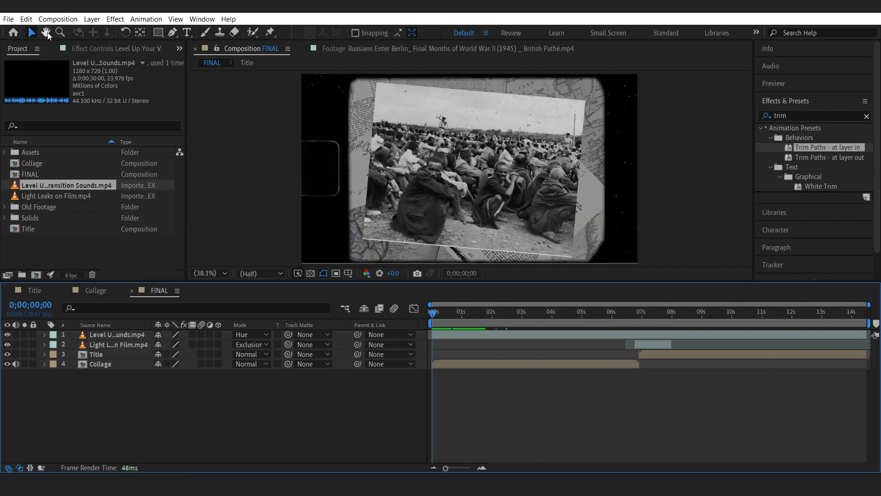
Add the FINAL composition to the Render Queue.
click(58, 18)
click(67, 106)
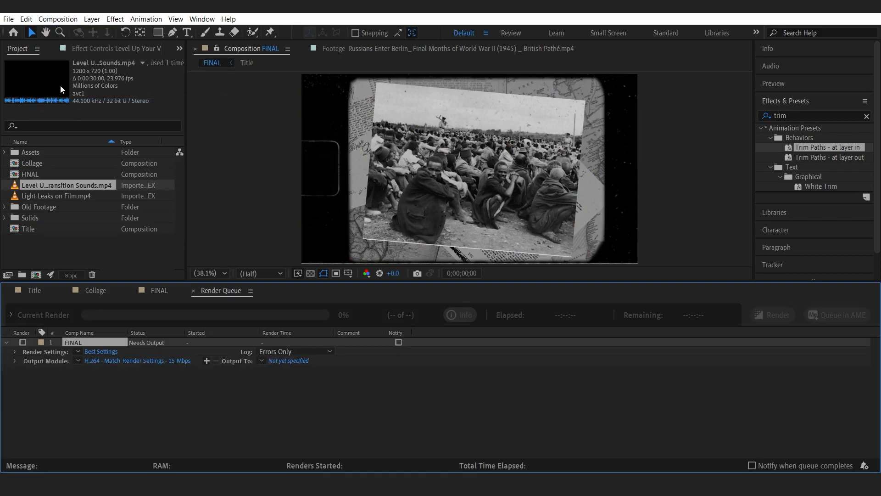
click(9, 20)
click(23, 99)
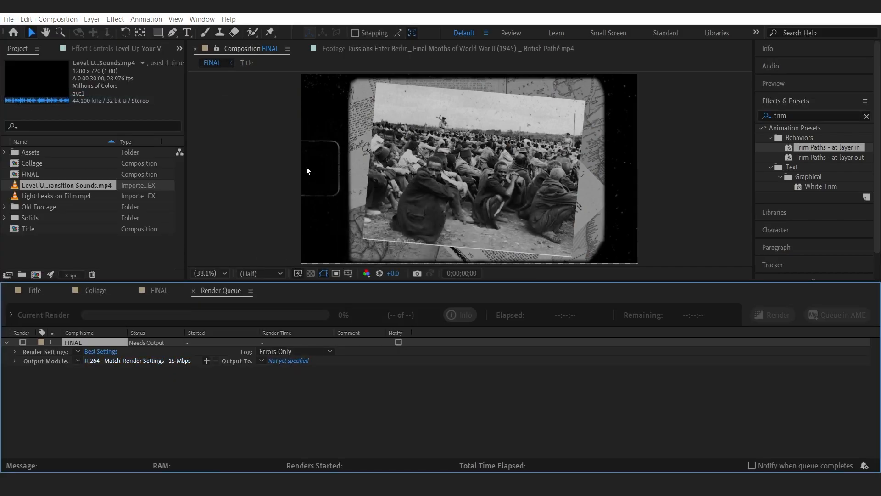
Customize the H.264 output module settings for the FINAL render item.
click(175, 360)
click(359, 358)
click(353, 388)
click(517, 419)
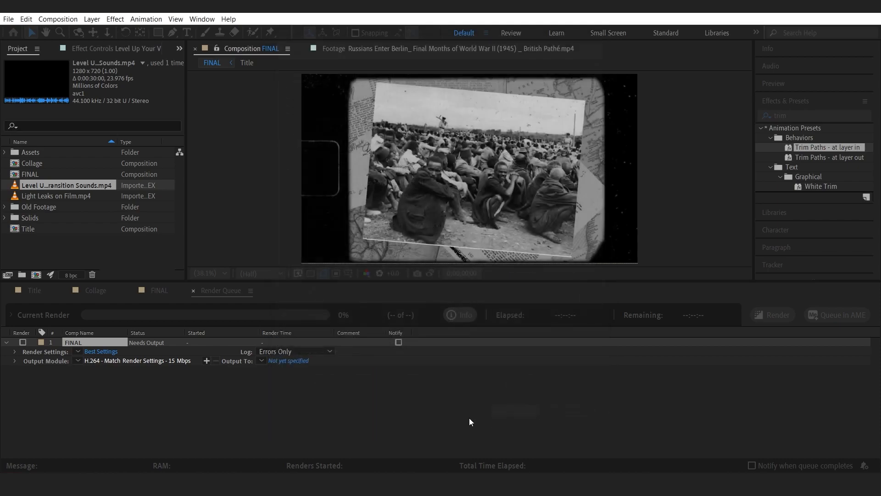
Save the output as FINAL.mp4 in the project's Render folder and start rendering.
click(290, 361)
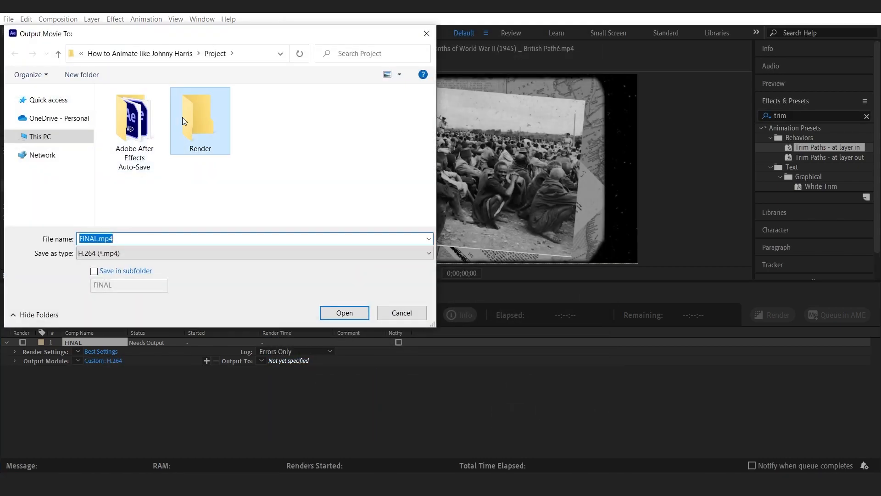
double_click(182, 118)
click(97, 238)
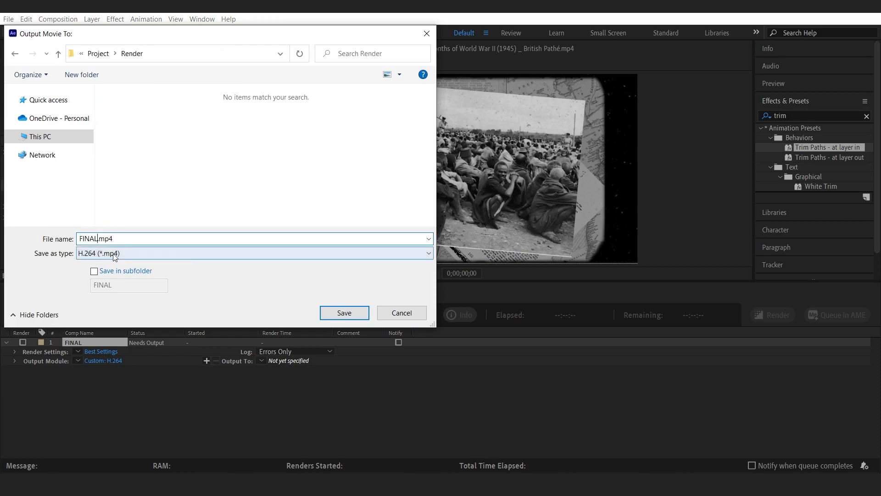
click(357, 315)
click(773, 313)
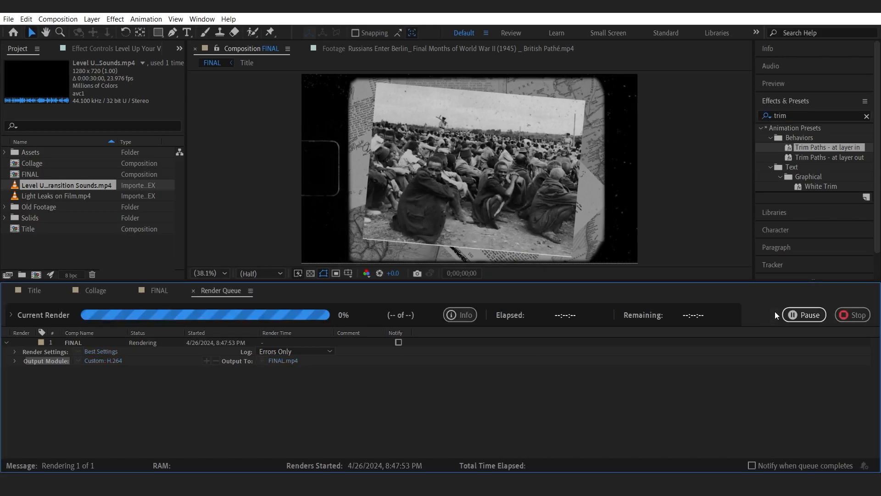